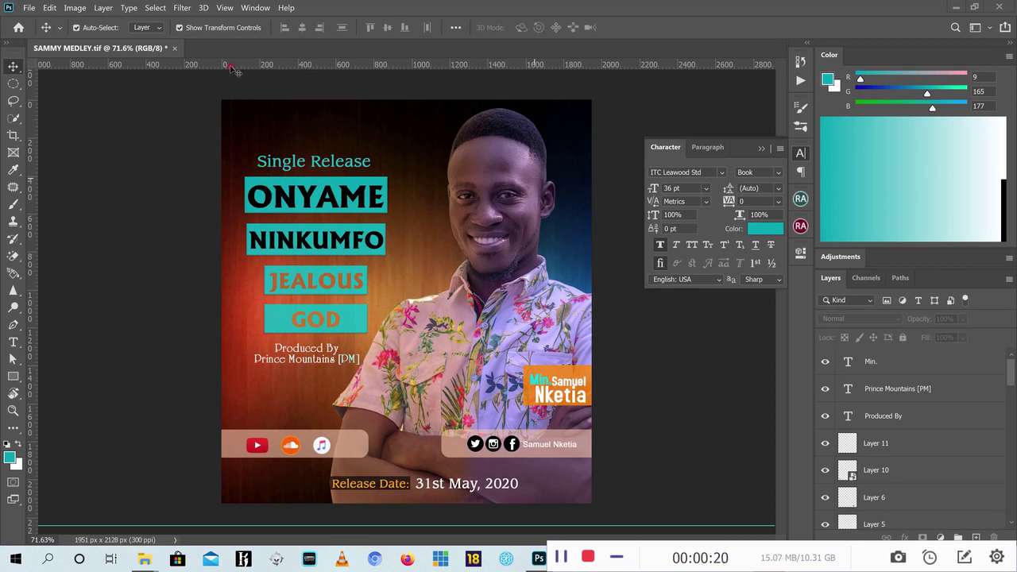
Create a new International Paper B4 document, 250 × 353 mm at 300 ppi
click(29, 8)
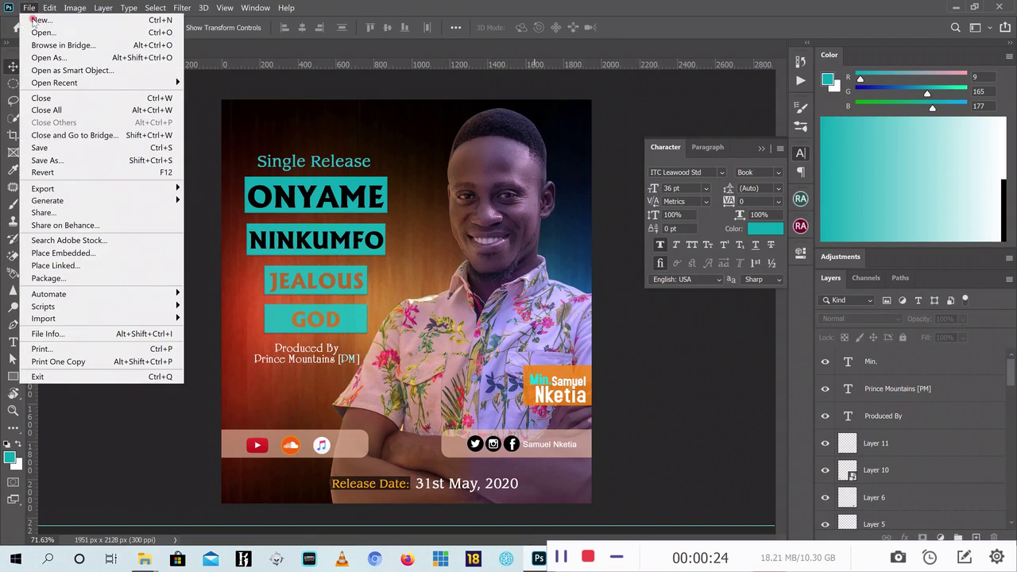
click(92, 21)
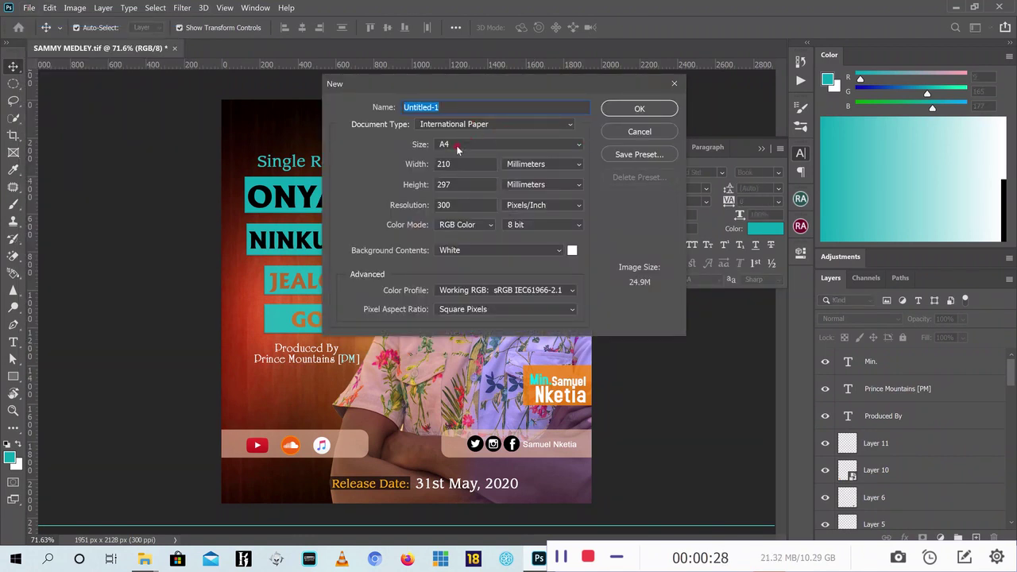
click(498, 125)
click(467, 181)
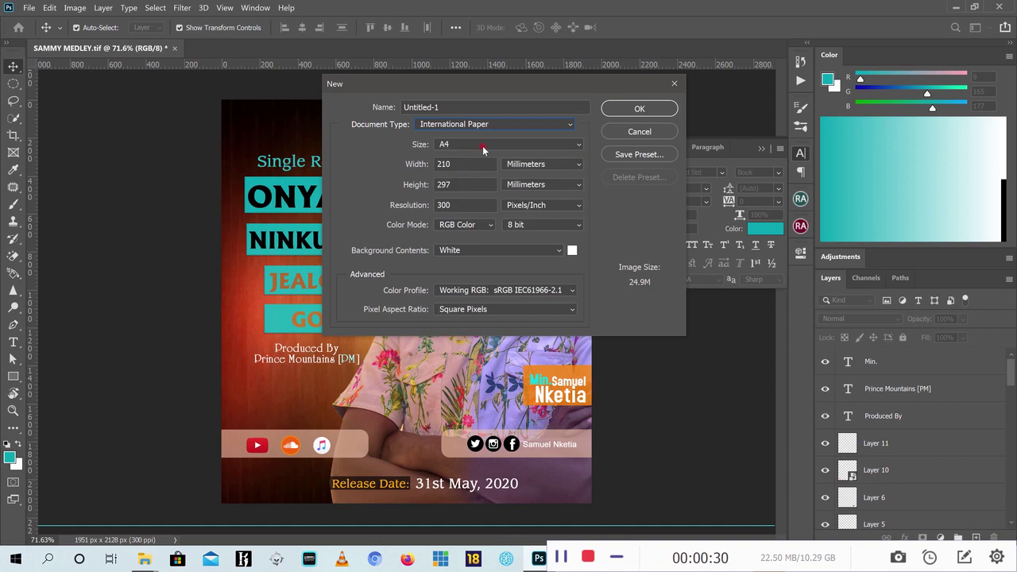
click(485, 145)
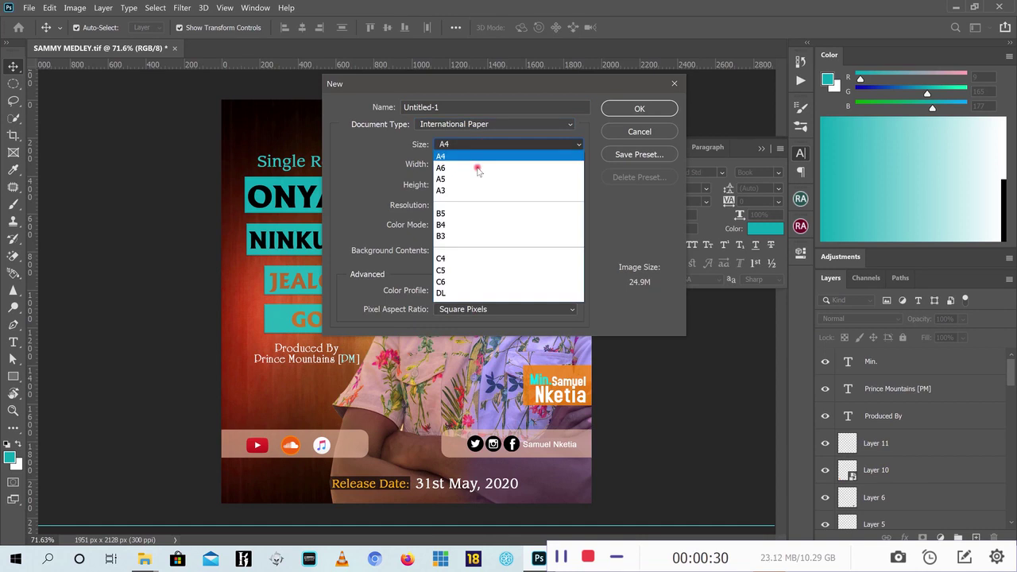
click(454, 225)
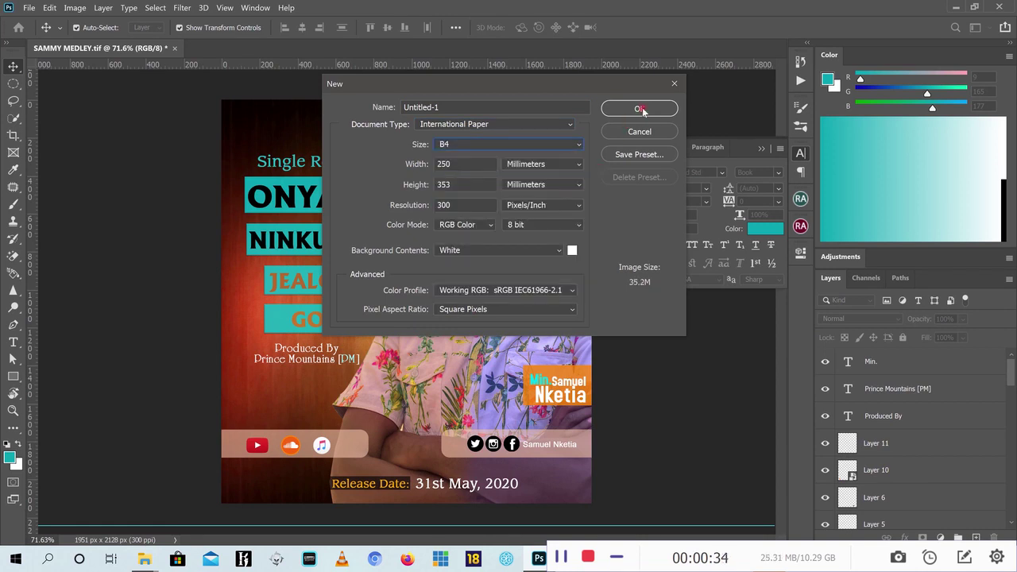
click(642, 110)
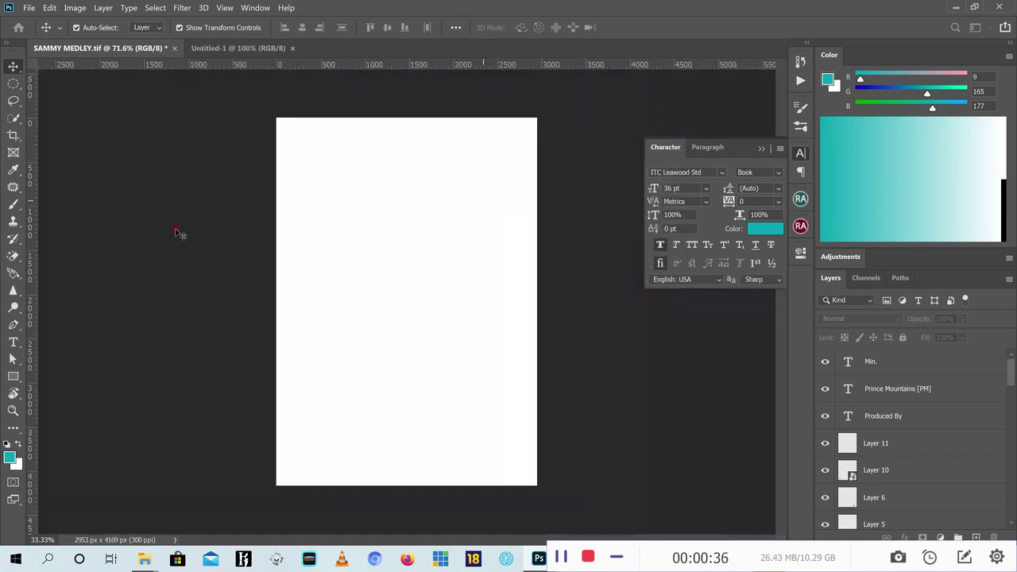
Crop the canvas from the bottom to a near-square 2953 × 2921 px
key(c)
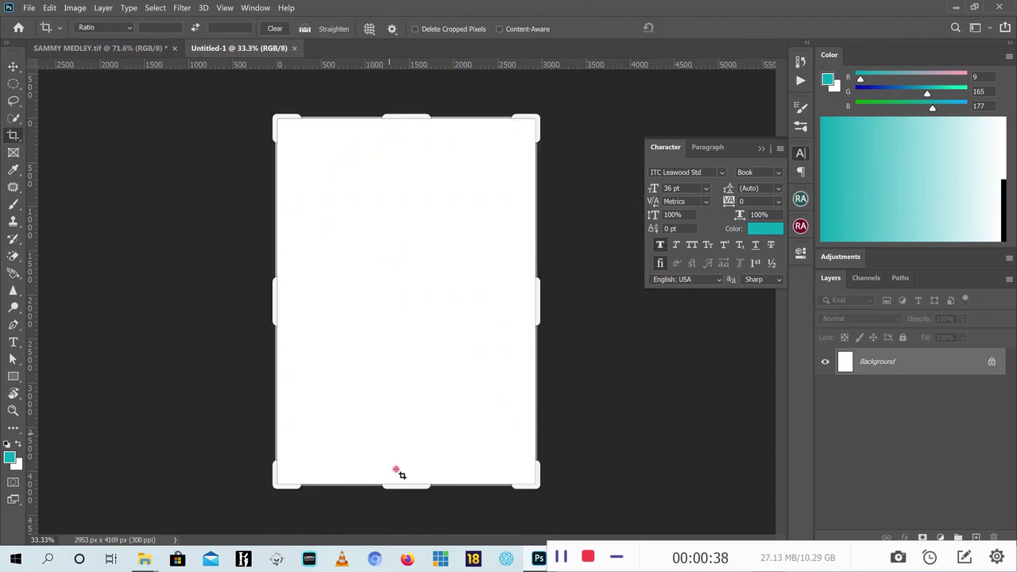
drag(402, 484, 405, 429)
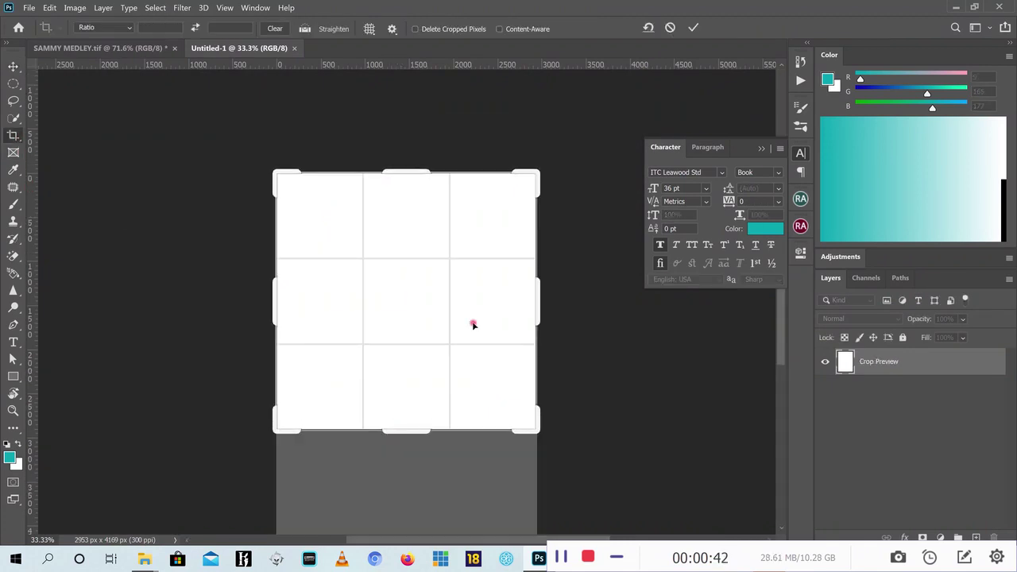
key(Return)
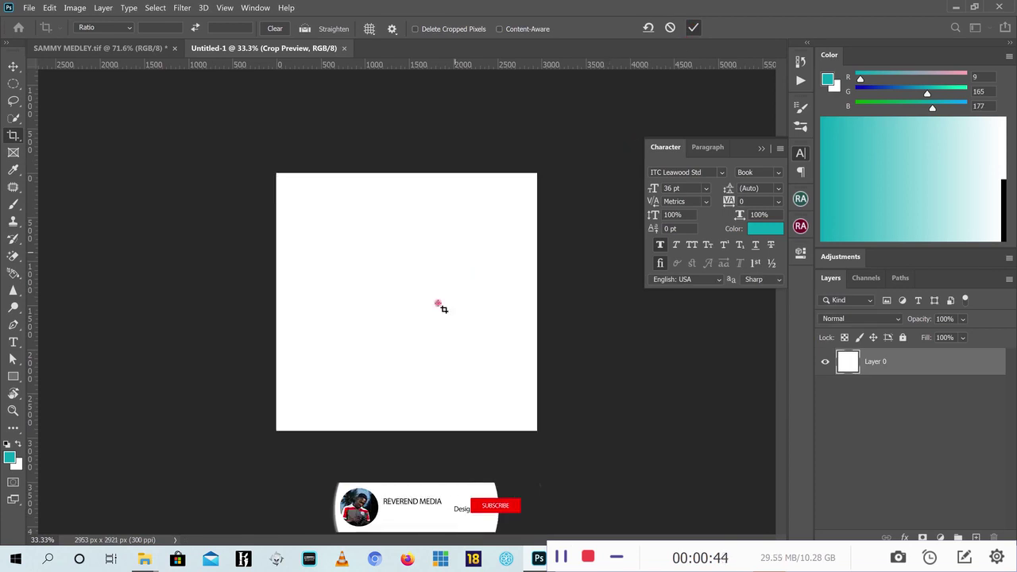
key(v)
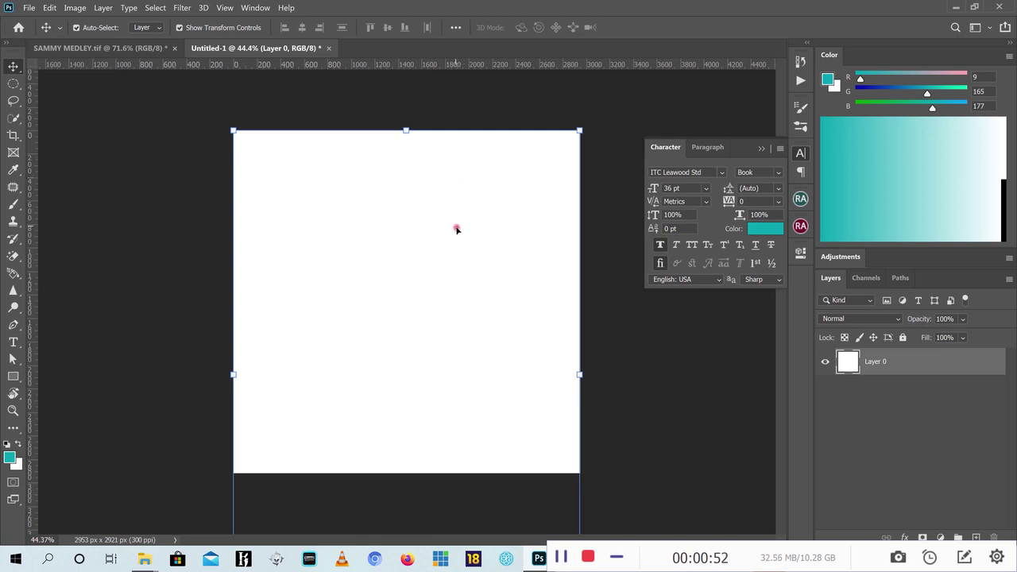
Preview the dark red-to-teal wallpaper JPG, then drag it toward the Photoshop canvas
click(956, 7)
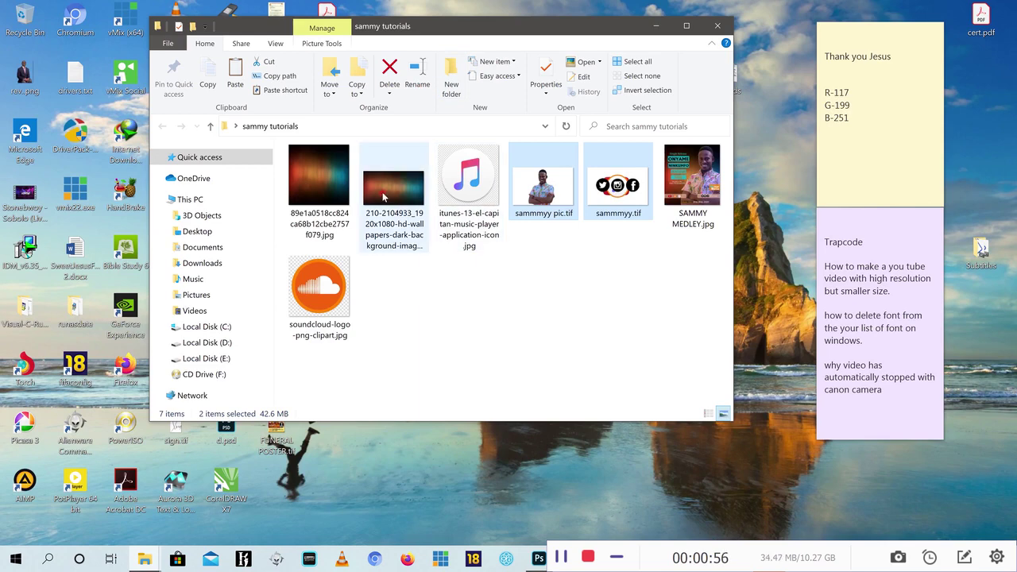
double_click(312, 183)
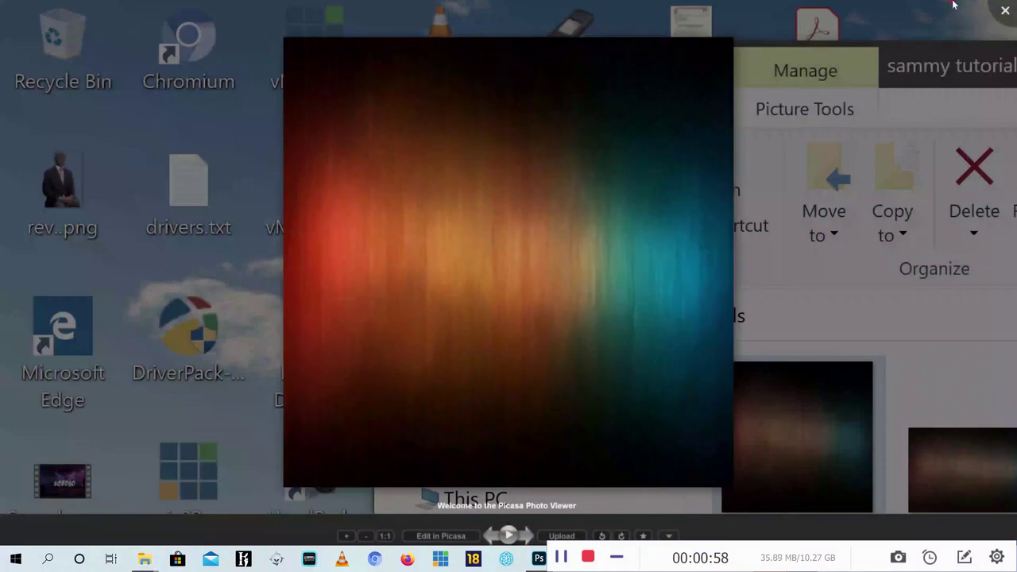
click(1006, 10)
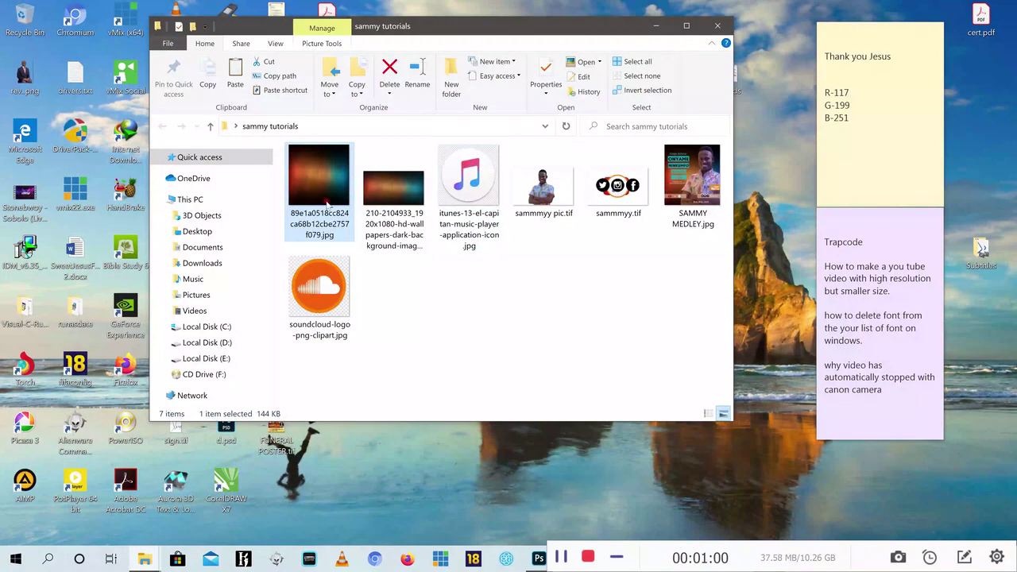
drag(327, 201, 536, 559)
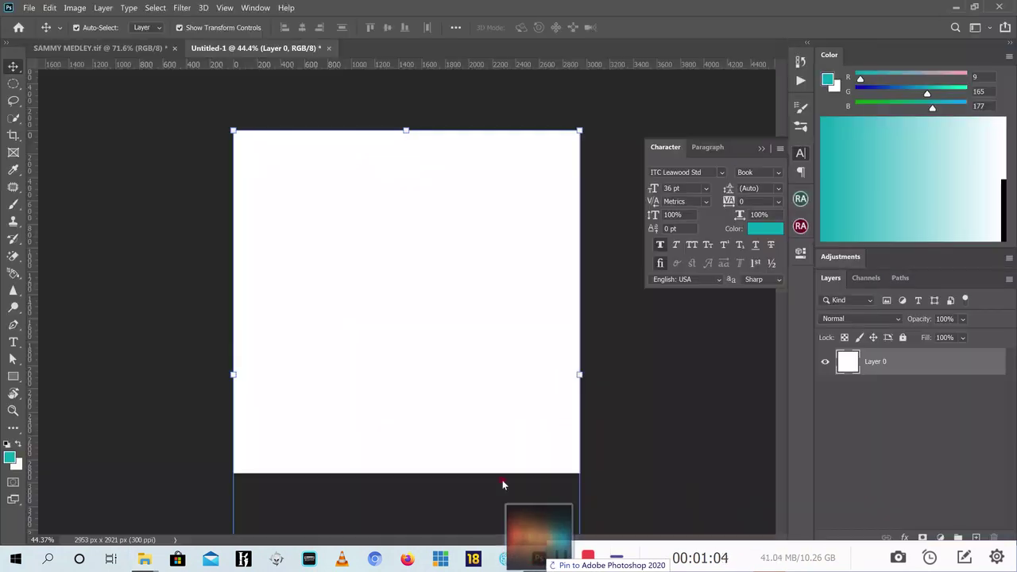
Place the wallpaper on the canvas and scale it to 53.31% to cover it fully
mouse_move(536, 559)
mouse_down()
mouse_move(461, 177)
mouse_move(448, 220)
mouse_up()
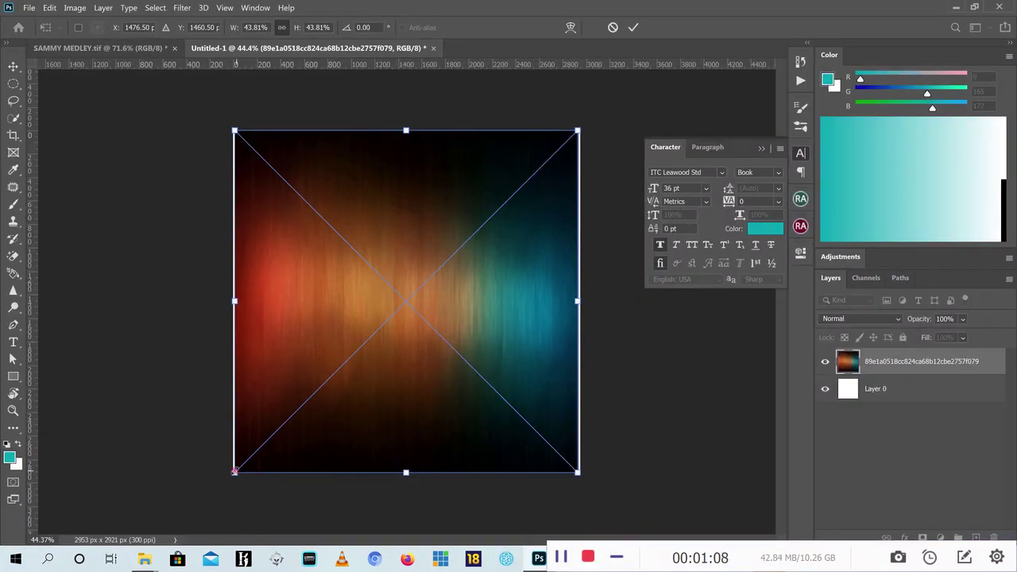
drag(225, 480, 191, 515)
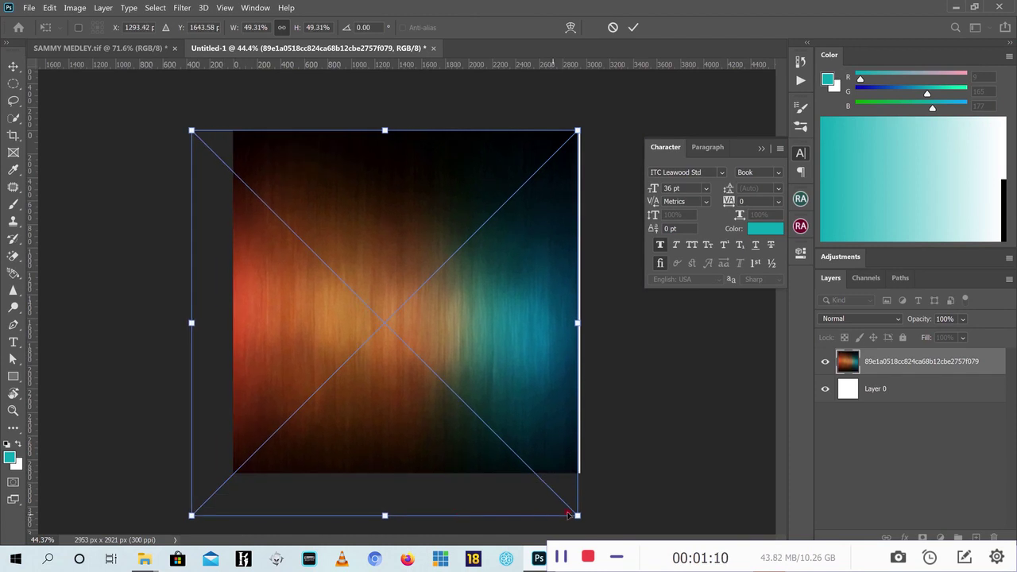
drag(579, 515, 604, 548)
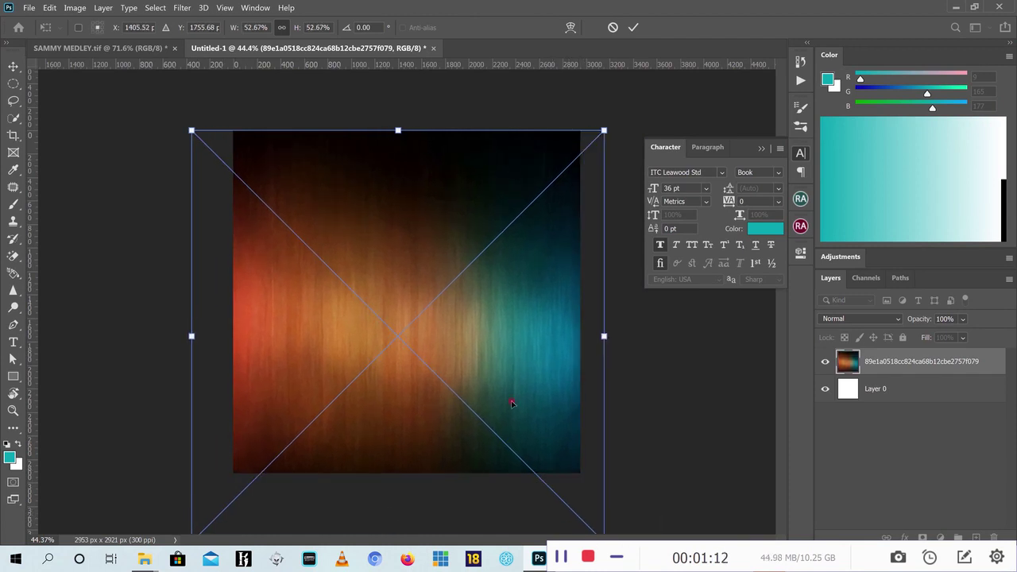
drag(501, 323, 501, 317)
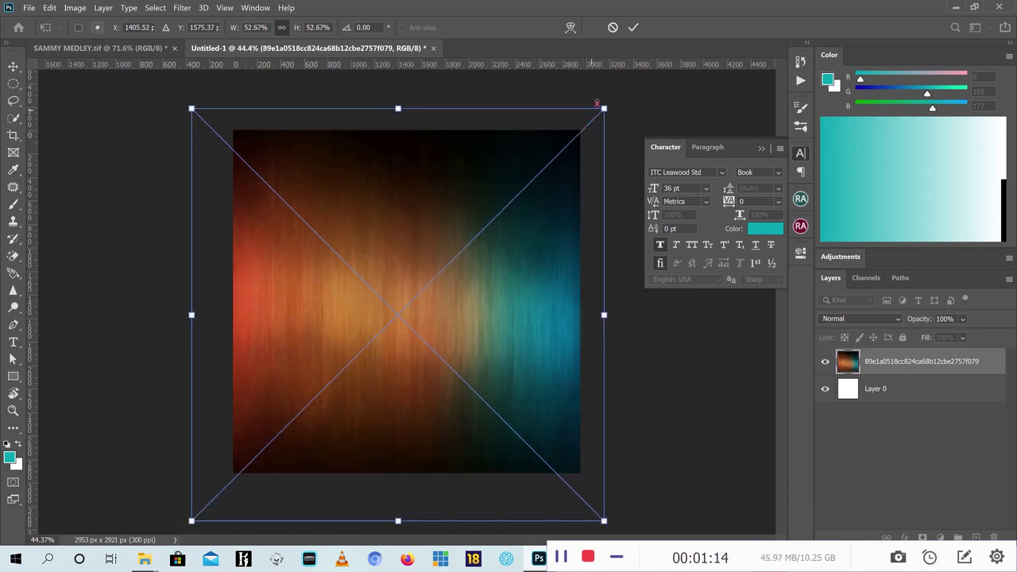
drag(605, 108, 610, 105)
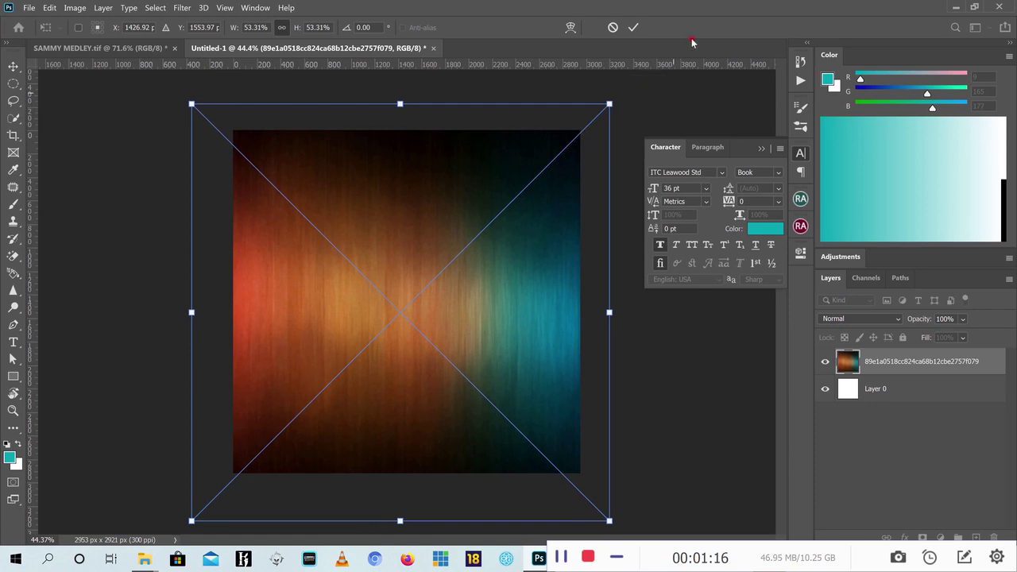
click(634, 28)
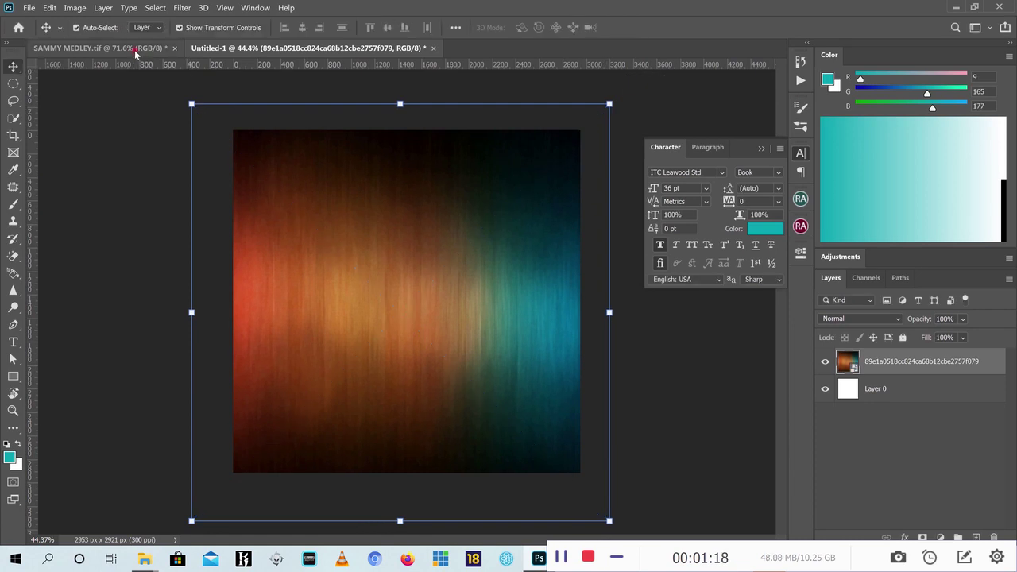
click(955, 7)
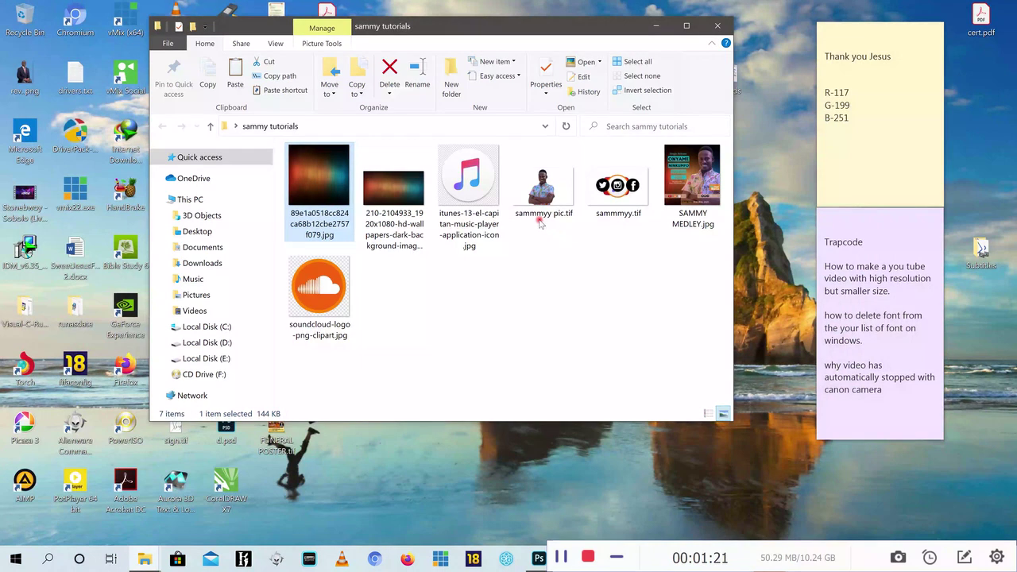
Open sammmyy pic.tif and sammmyy.tif together in Photoshop
click(543, 203)
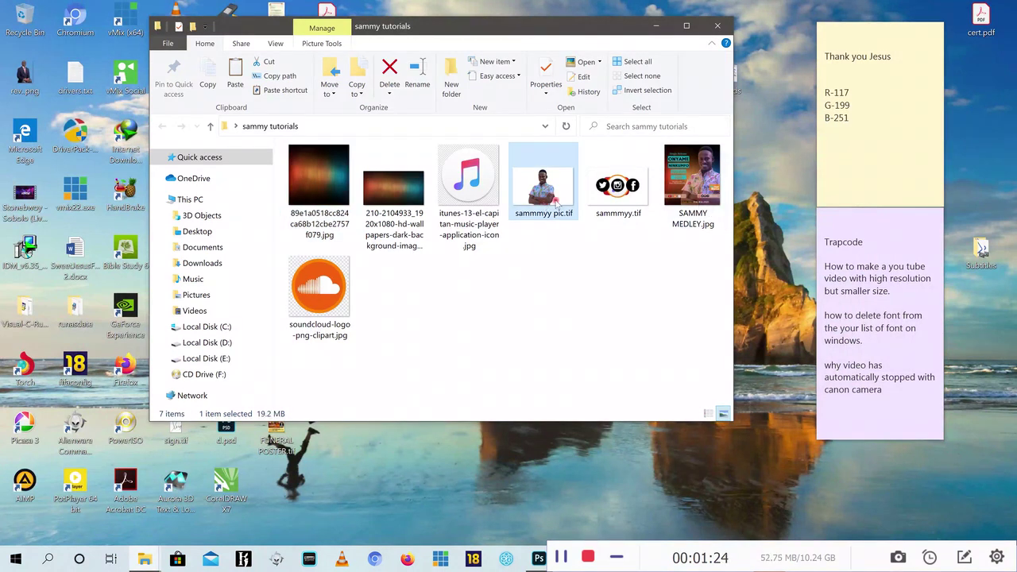
mouse_move(602, 248)
mouse_down()
mouse_move(566, 195)
mouse_move(528, 507)
mouse_move(634, 28)
mouse_up()
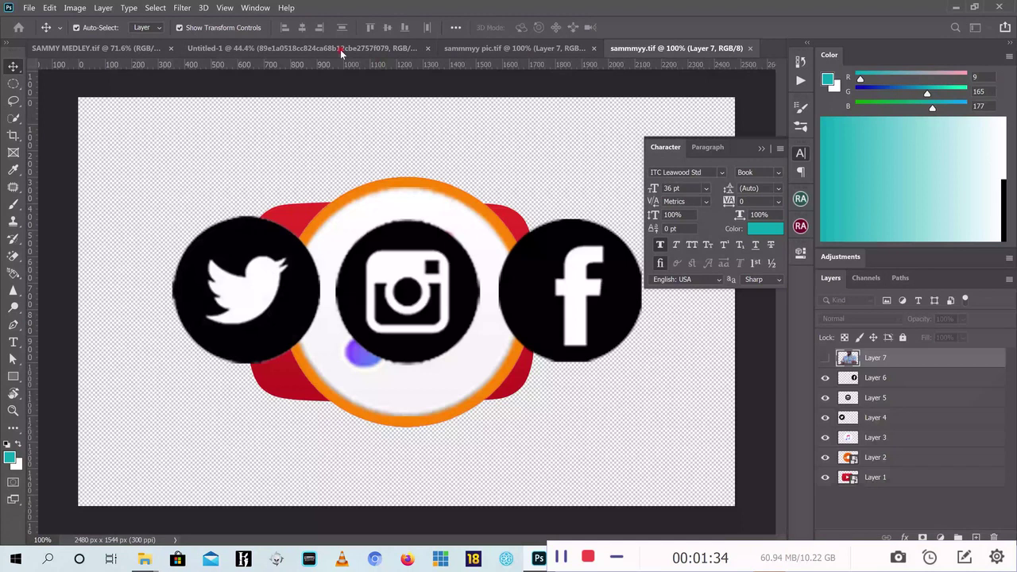
Bring the man's cutout in as Layer 1, scaled to 191.87%, on the wallpaper's right
click(340, 49)
click(482, 49)
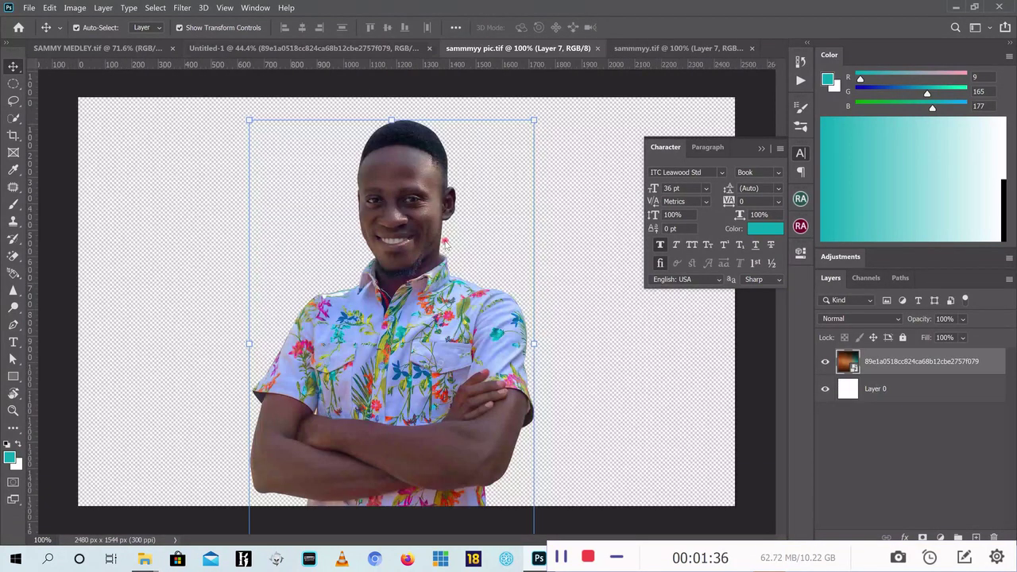
mouse_move(420, 214)
mouse_down()
mouse_move(291, 57)
mouse_move(430, 251)
mouse_move(519, 251)
mouse_up()
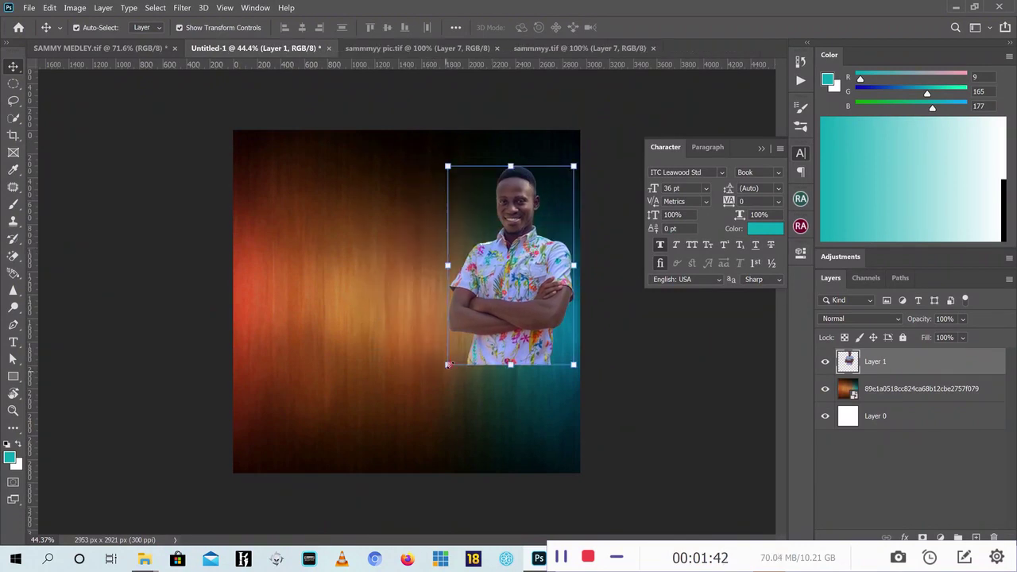
drag(447, 366, 337, 538)
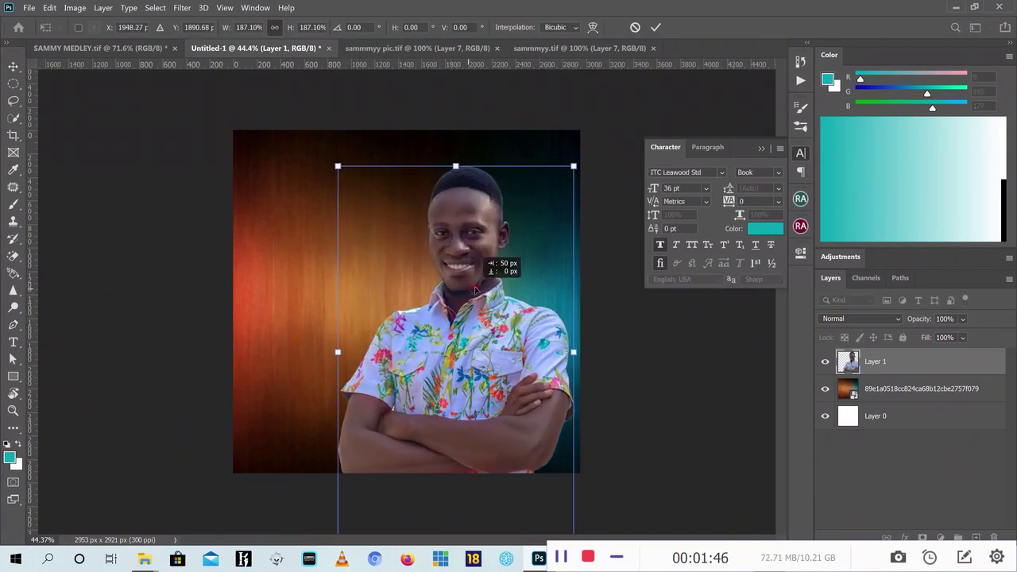
drag(469, 300, 476, 301)
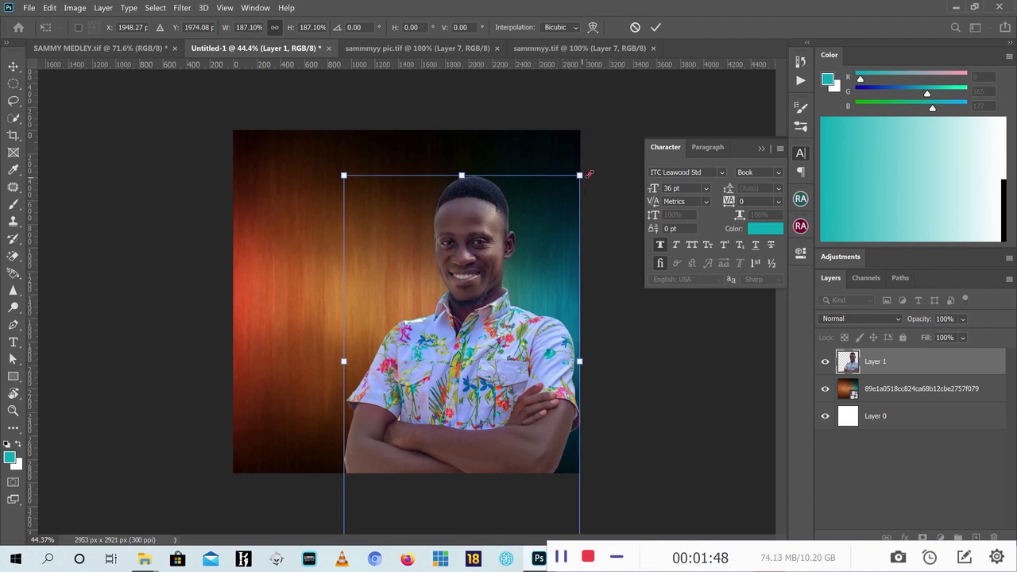
drag(589, 177, 594, 168)
drag(500, 259, 505, 258)
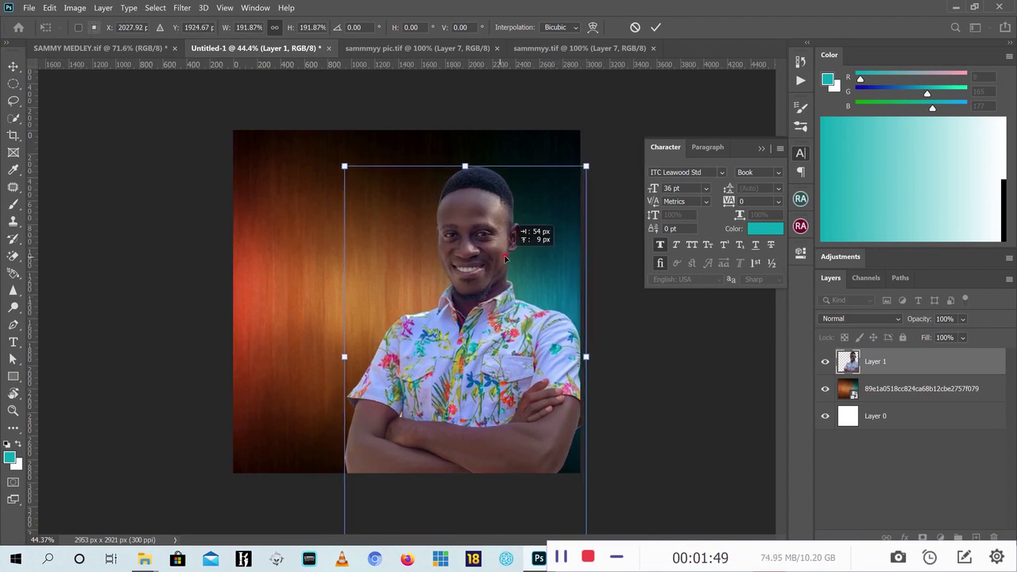
click(655, 28)
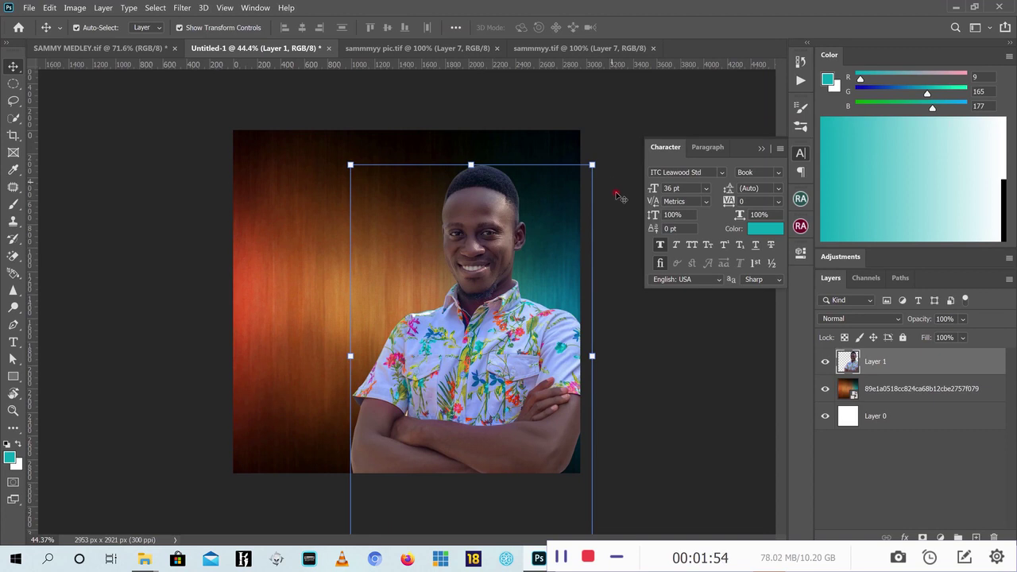
click(102, 49)
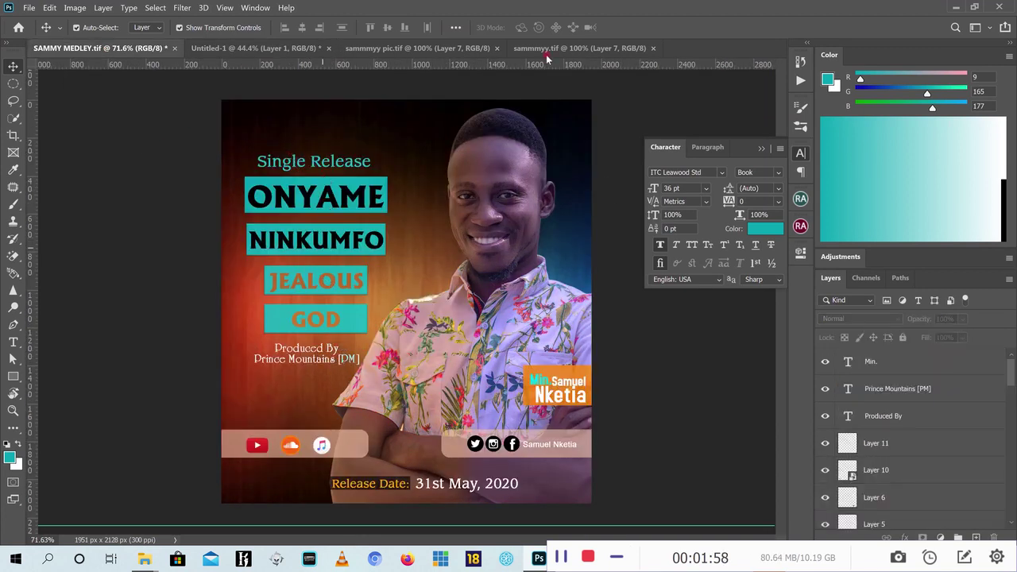
Lock the wallpaper layer and the portrait's Layer 1 with Lock All
click(262, 48)
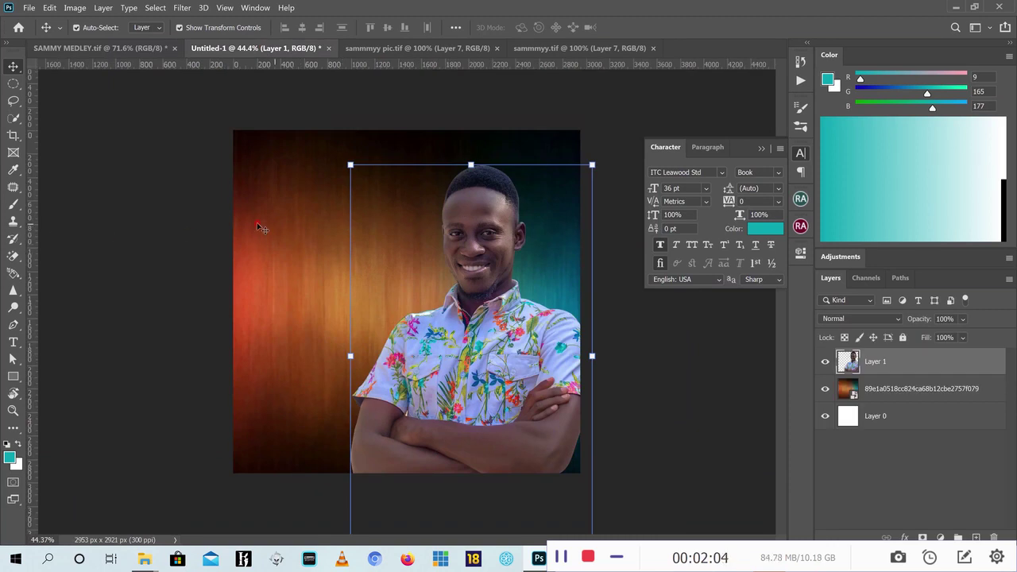
click(280, 272)
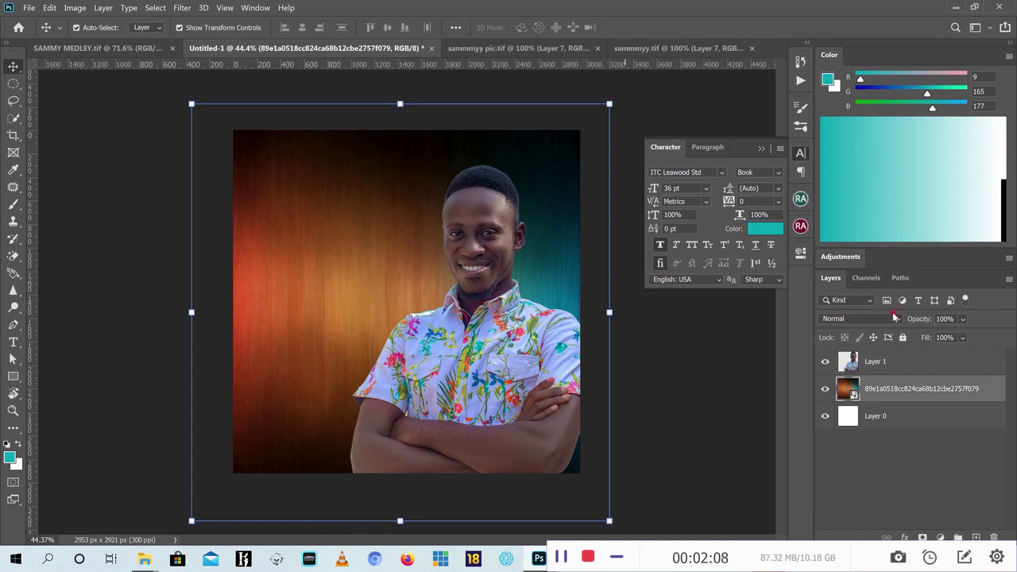
click(902, 338)
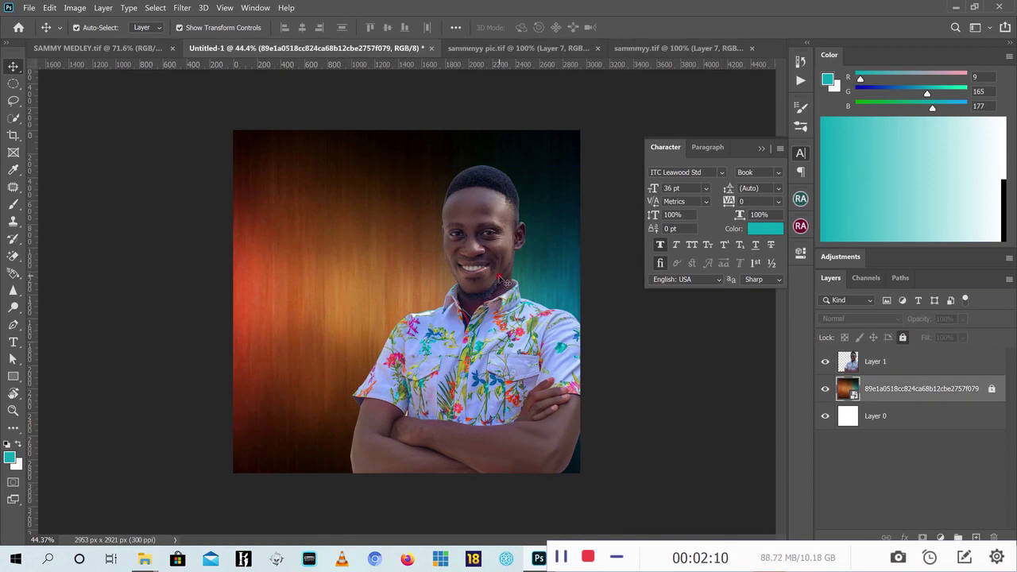
click(502, 280)
click(902, 338)
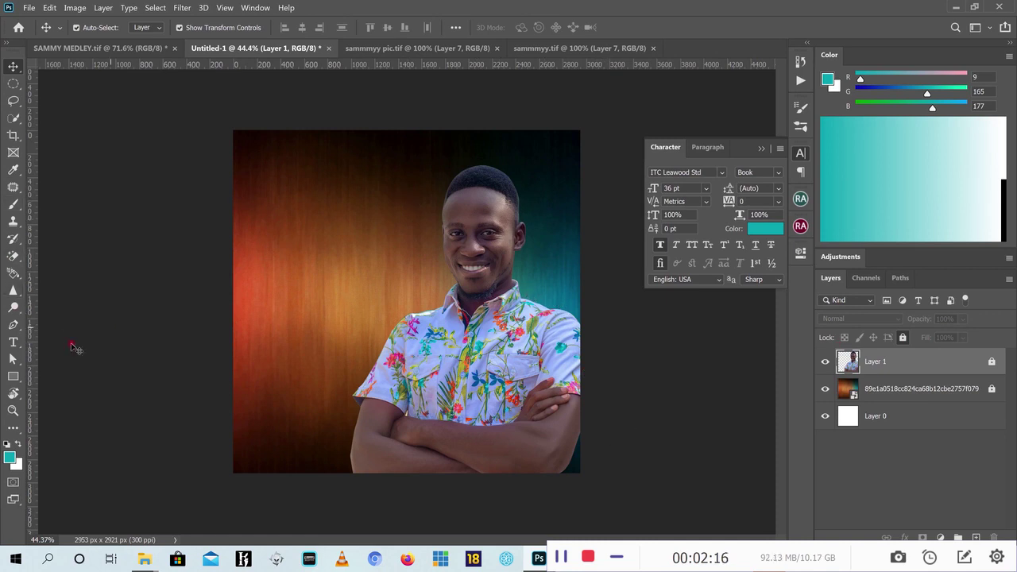
Type and commit the teal text 'Single Release' on the canvas
click(13, 342)
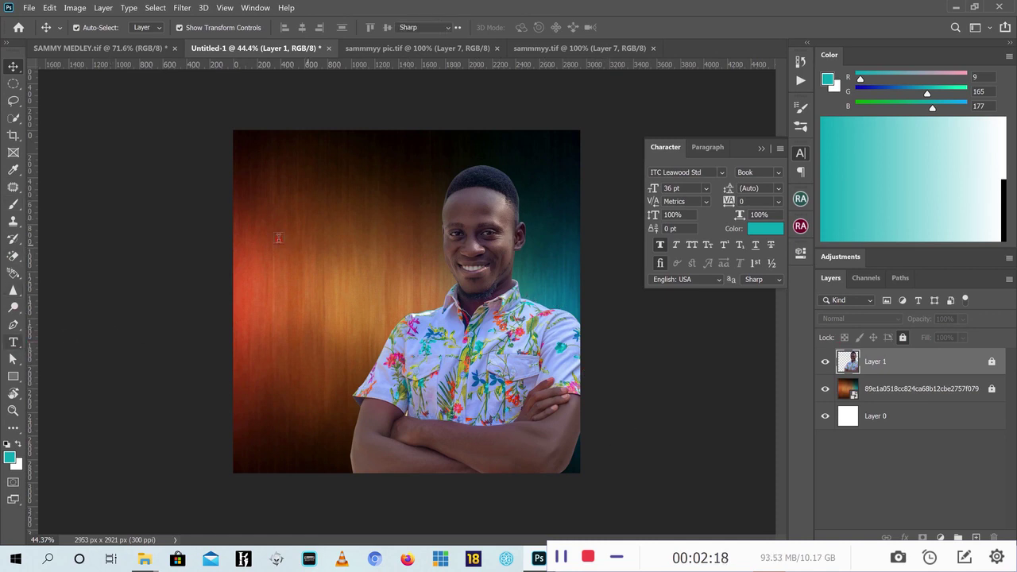
click(389, 225)
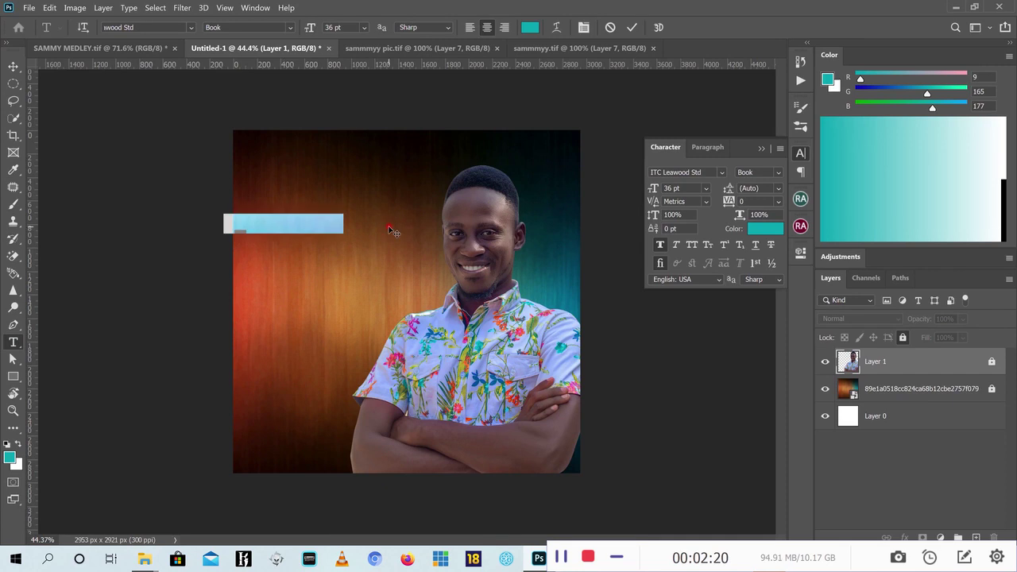
drag(334, 254, 387, 255)
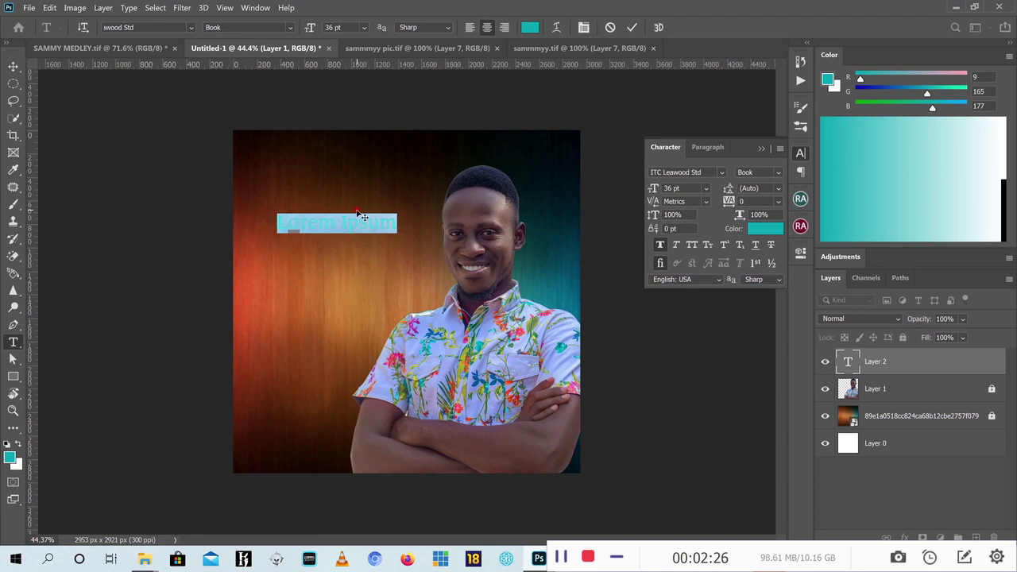
text(S)
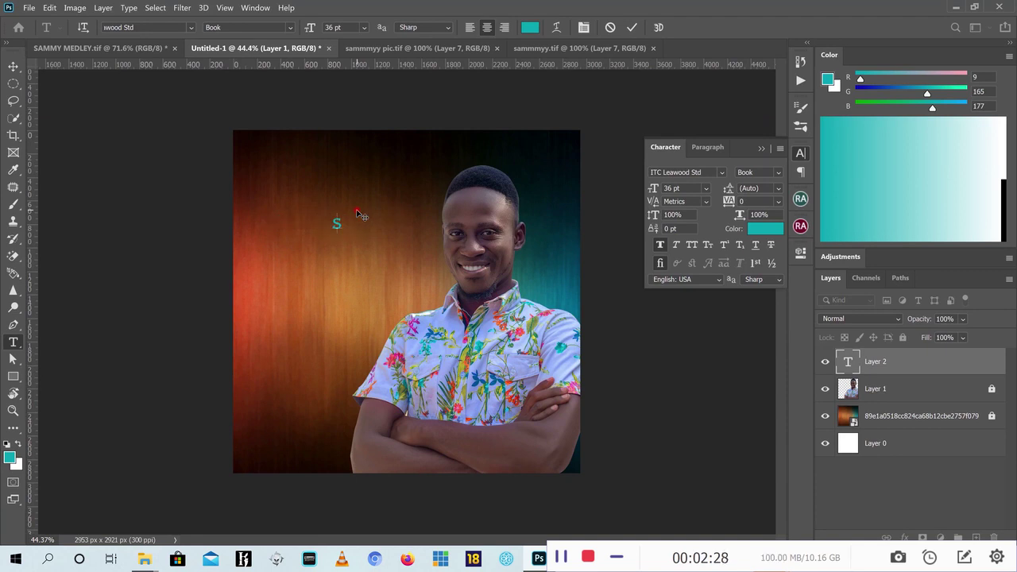
text(ingle)
text( ea)
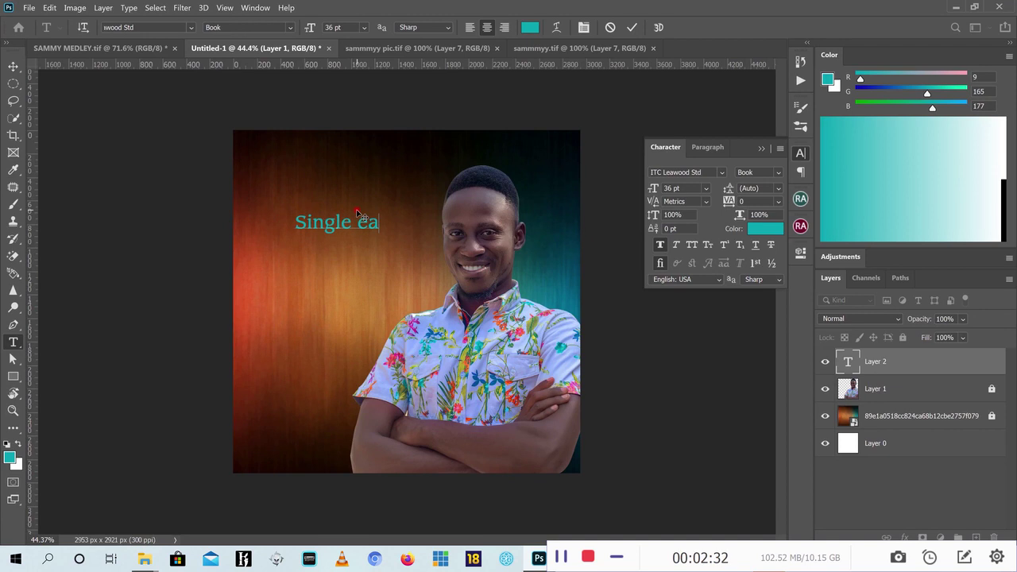
key(BackSpace)
key(BackSpace)
key(BackSpace)
text(E)
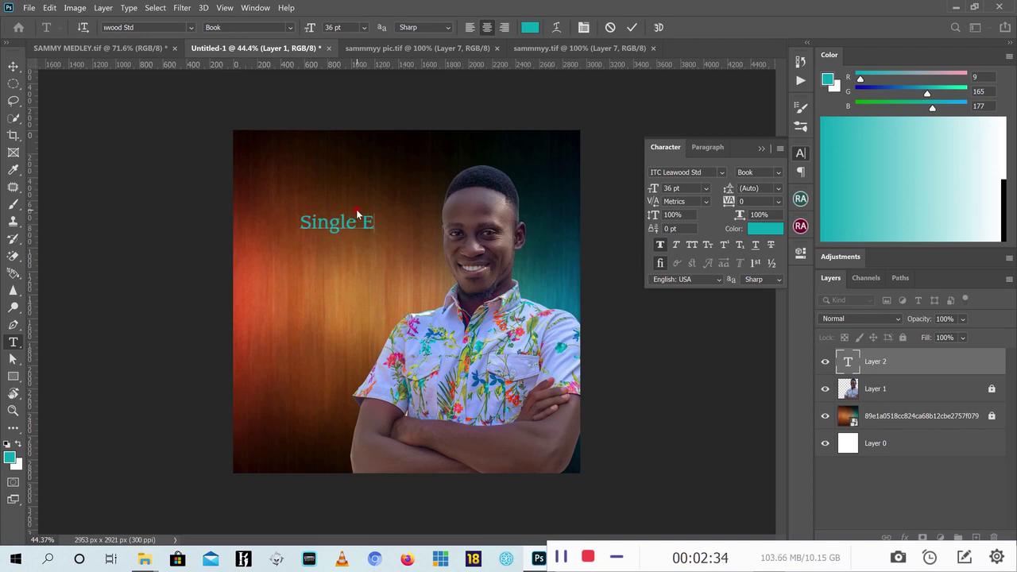
key(BackSpace)
text(Rea)
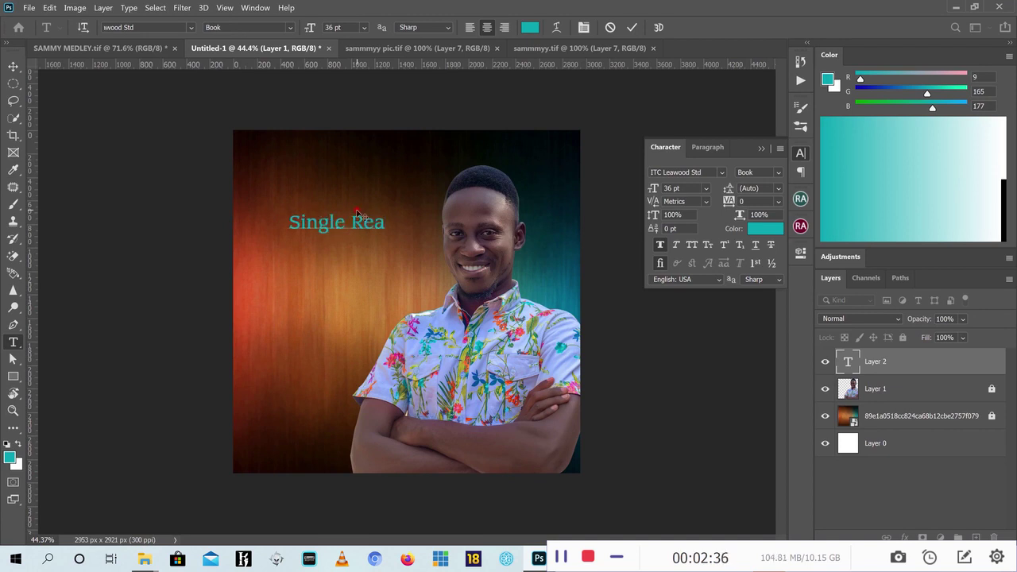
text(leas)
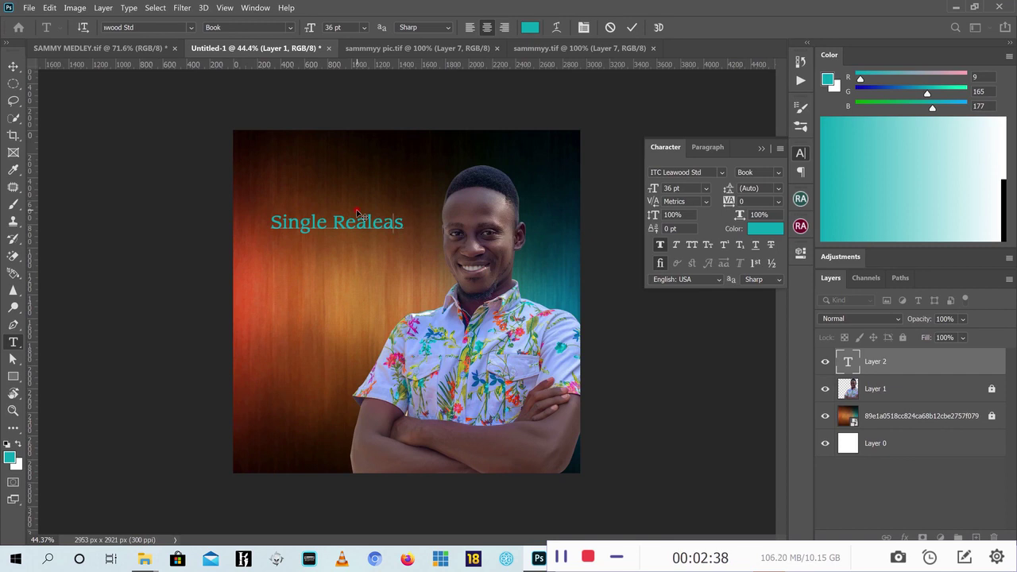
key(BackSpace)
key(BackSpace)
key(BackSpace)
key(BackSpace)
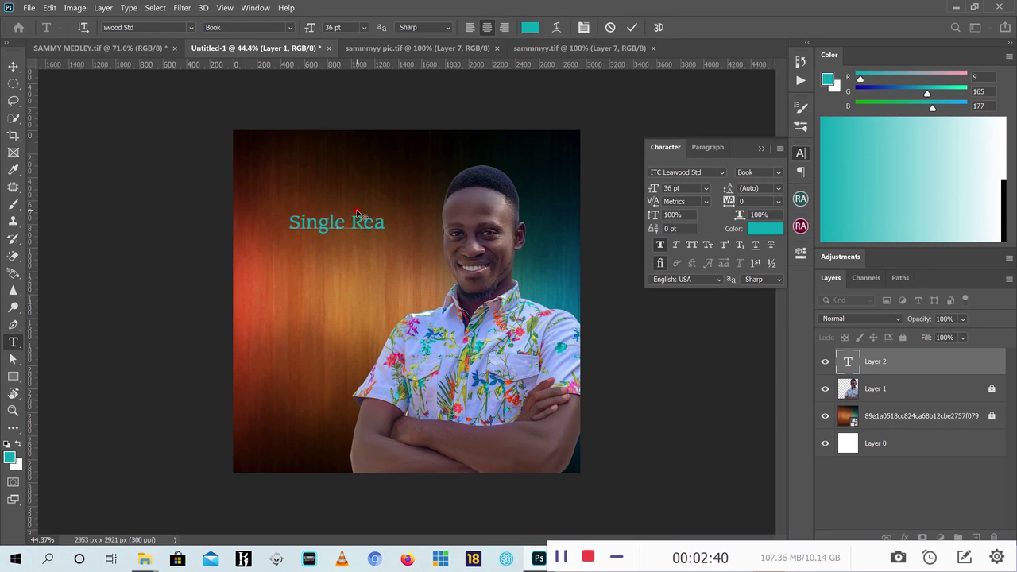
key(BackSpace)
text(lease)
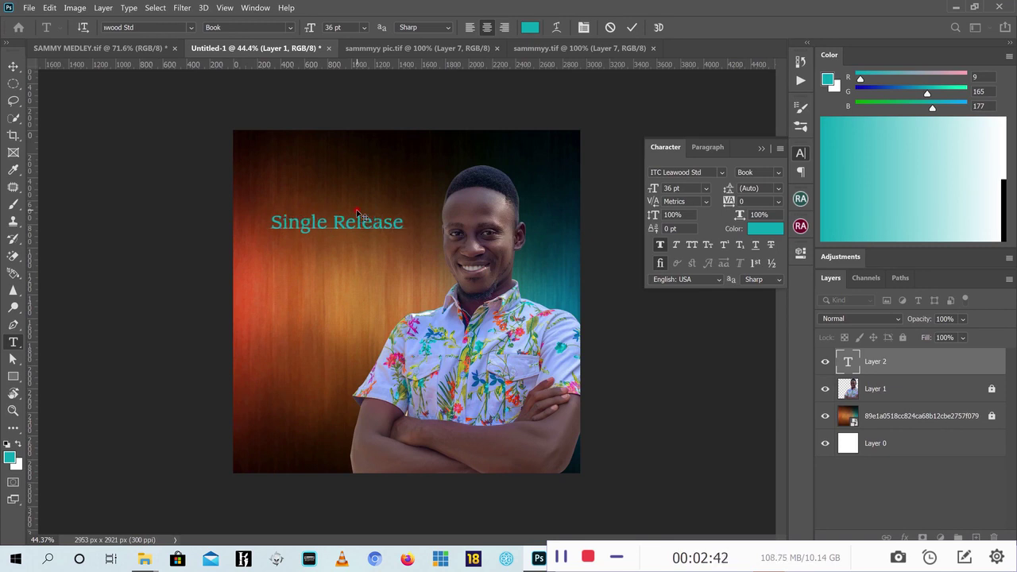
click(632, 27)
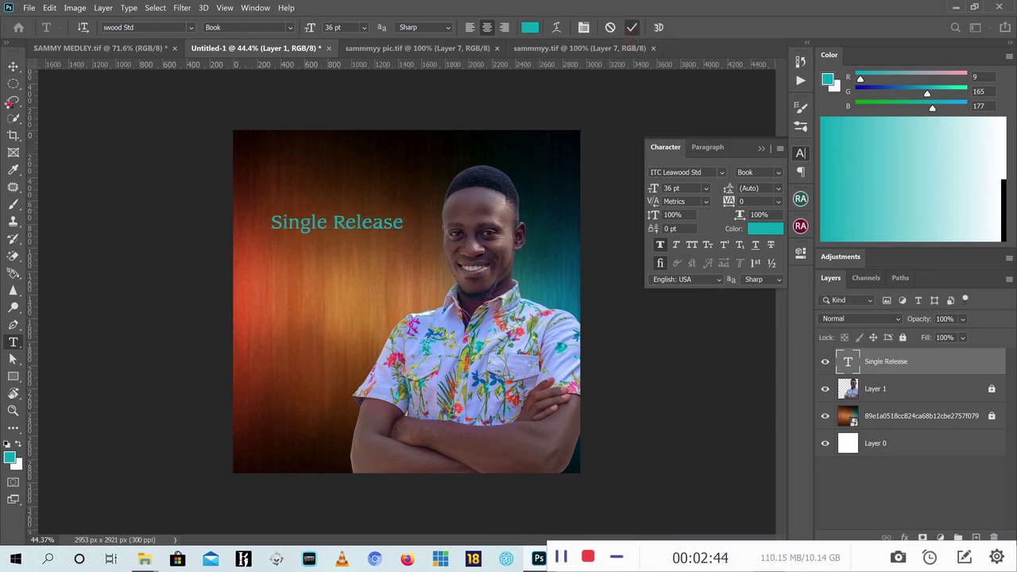
Raise the Single Release title and scale it down to 78%
click(12, 66)
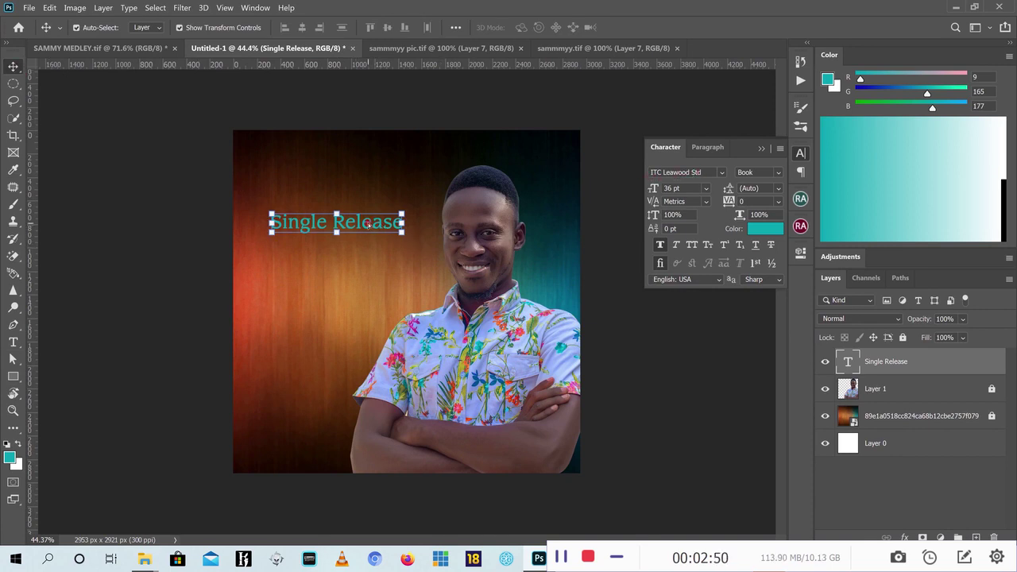
drag(368, 225, 365, 192)
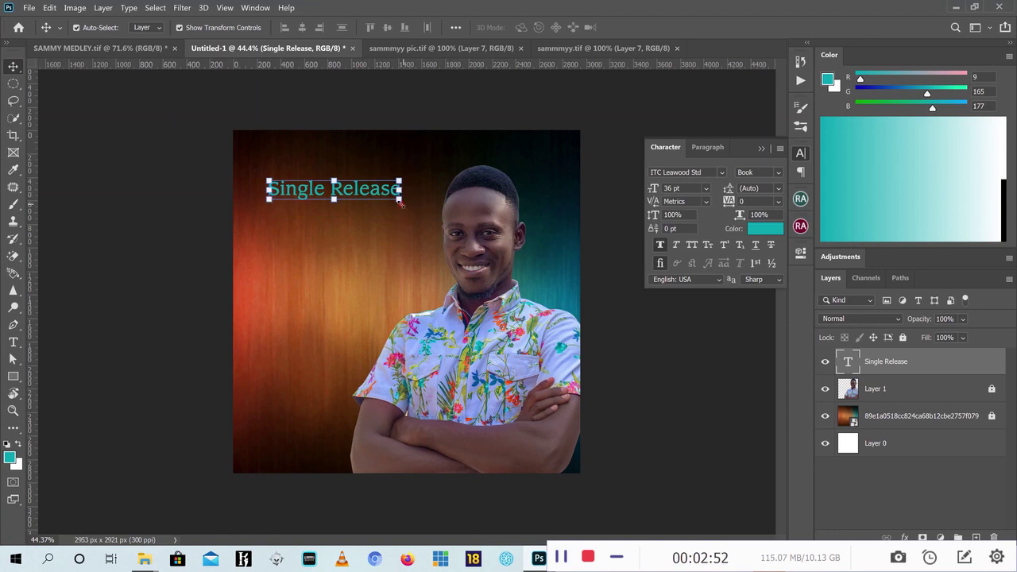
drag(400, 203, 374, 198)
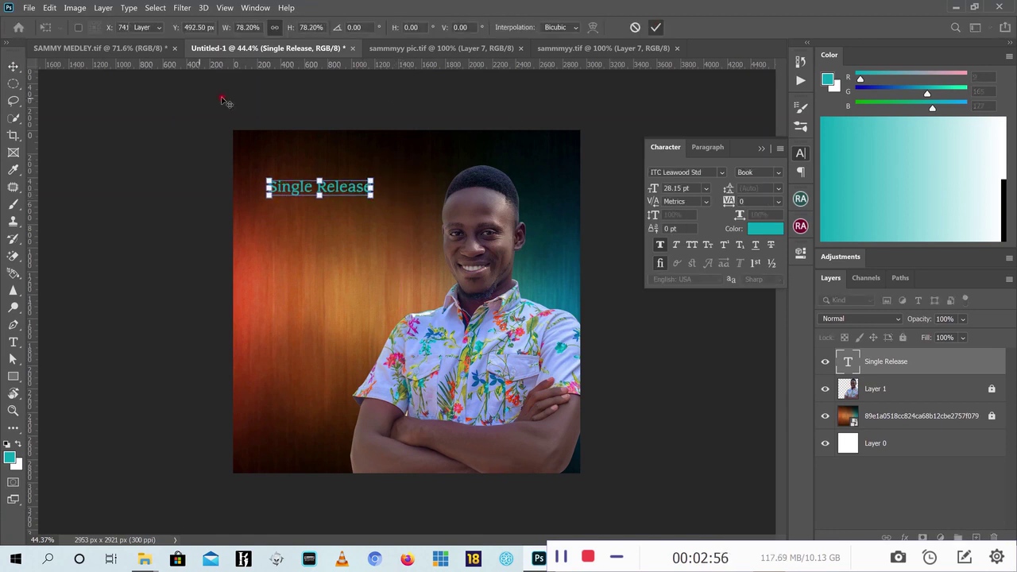
key(Return)
click(13, 342)
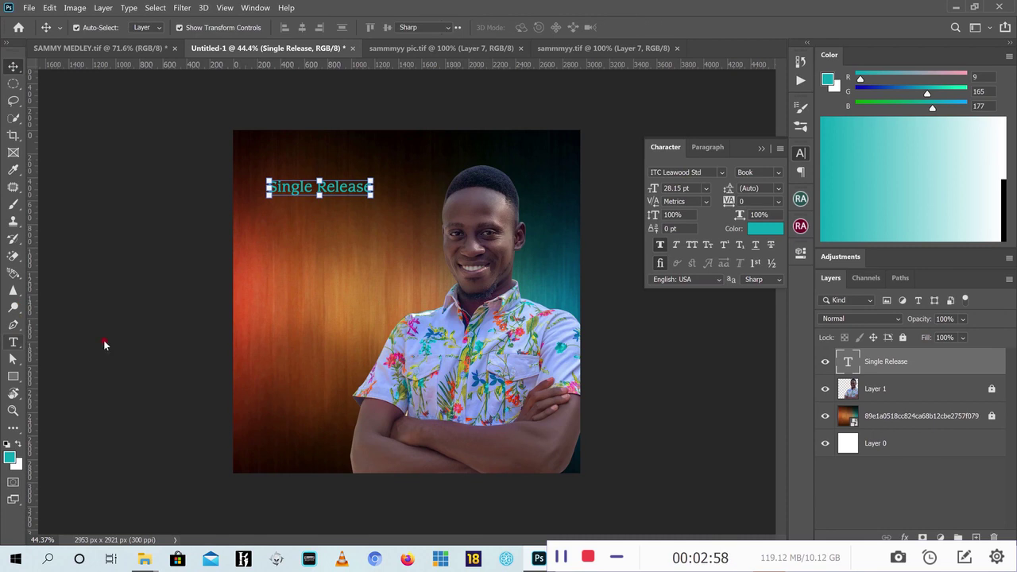
click(354, 298)
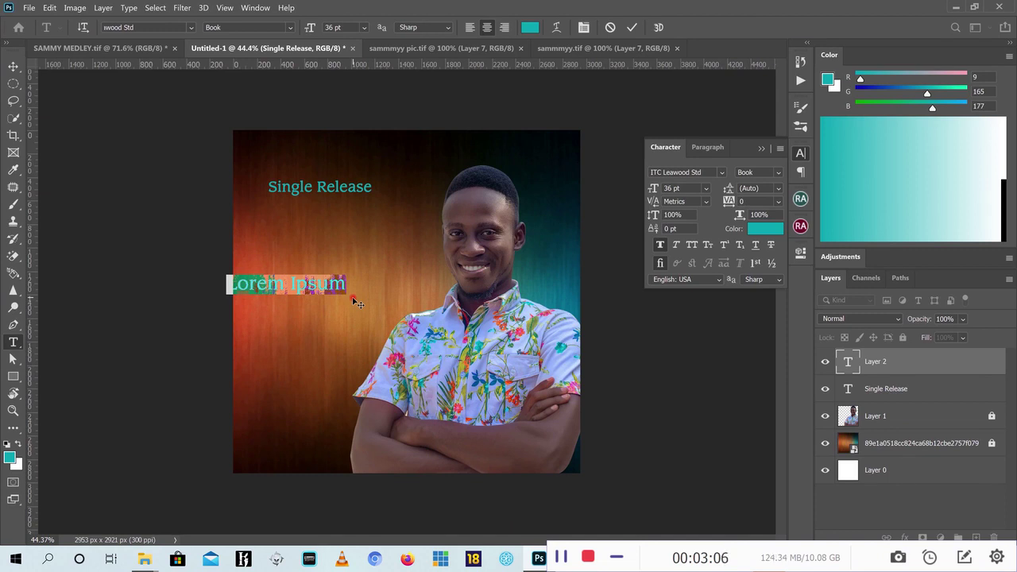
Add teal 'ONYAME' and 'NIMKUMFO' text lines, shifting NIMKUMFO right beneath ONYAME
text(ONYAME)
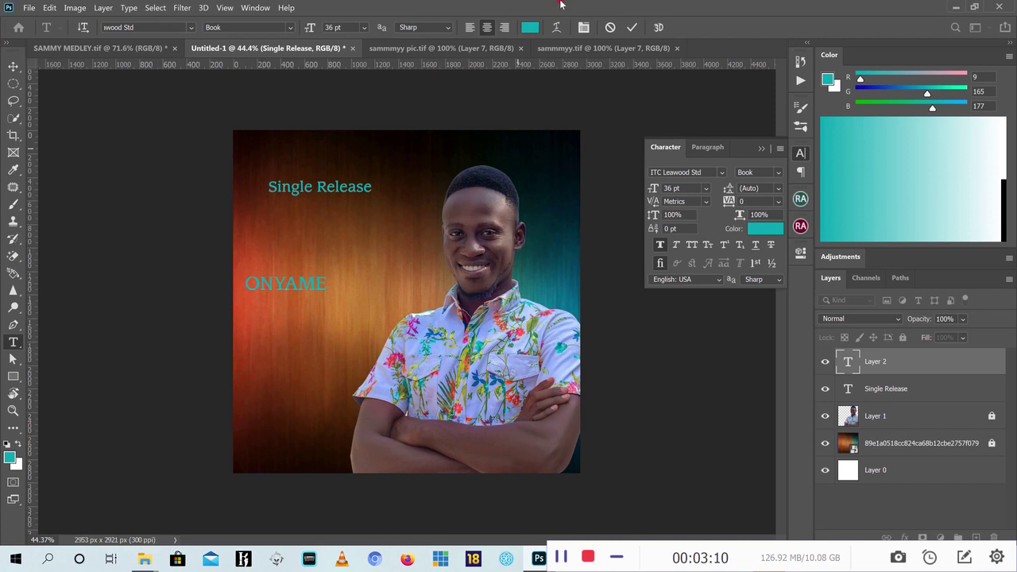
key(ctrl+Return)
click(276, 322)
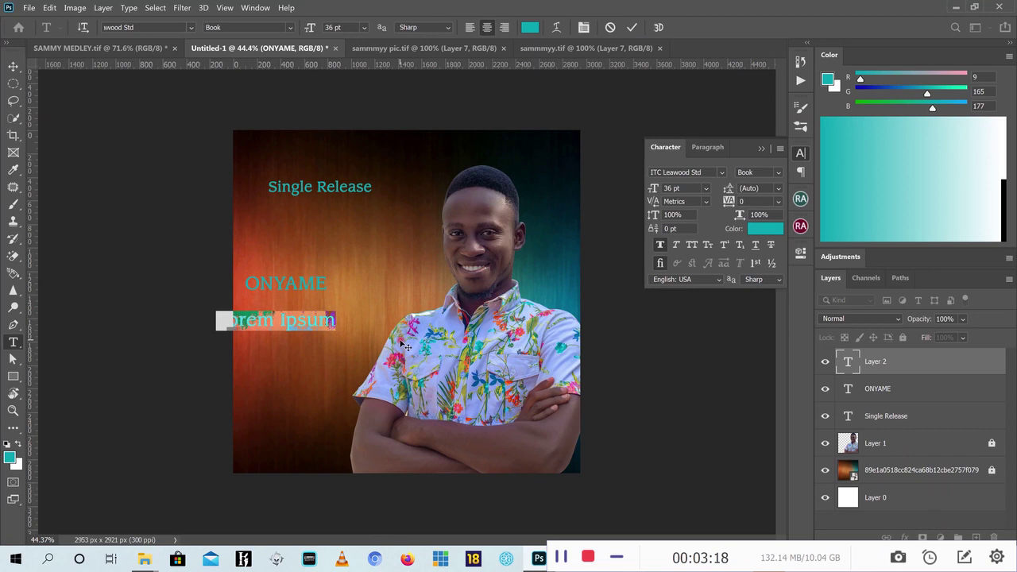
text(NIM)
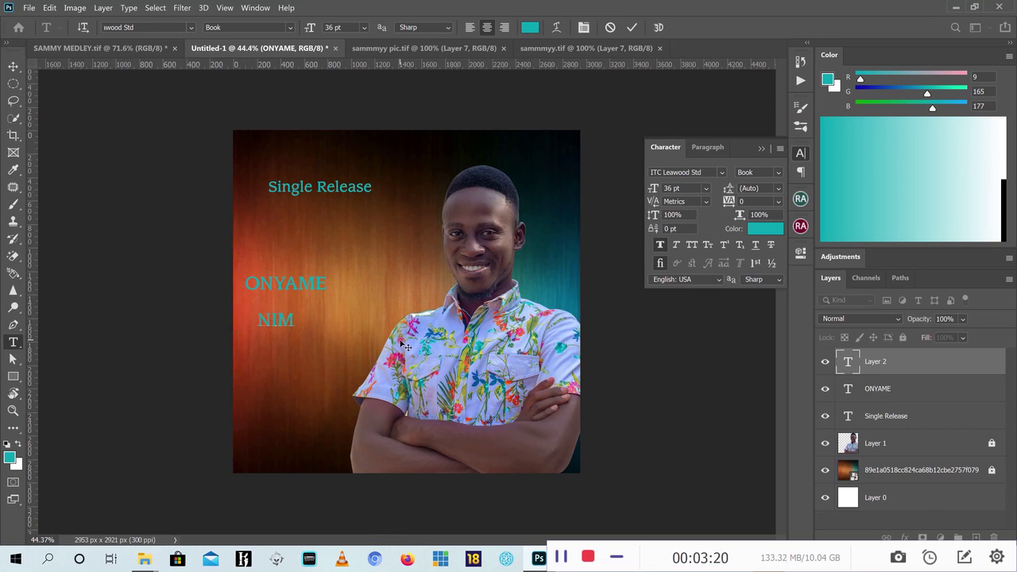
text(KUM)
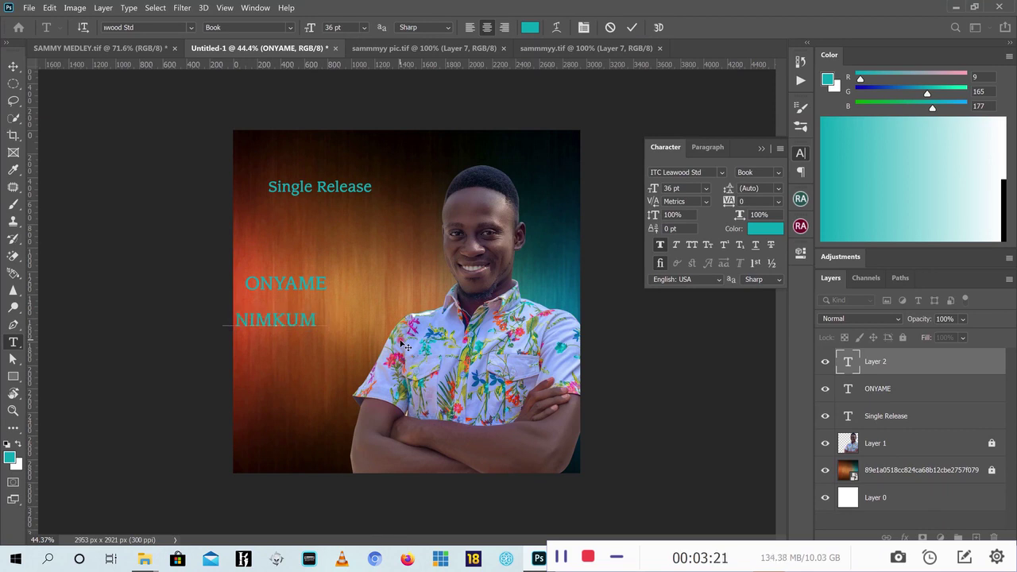
text(FO)
click(632, 27)
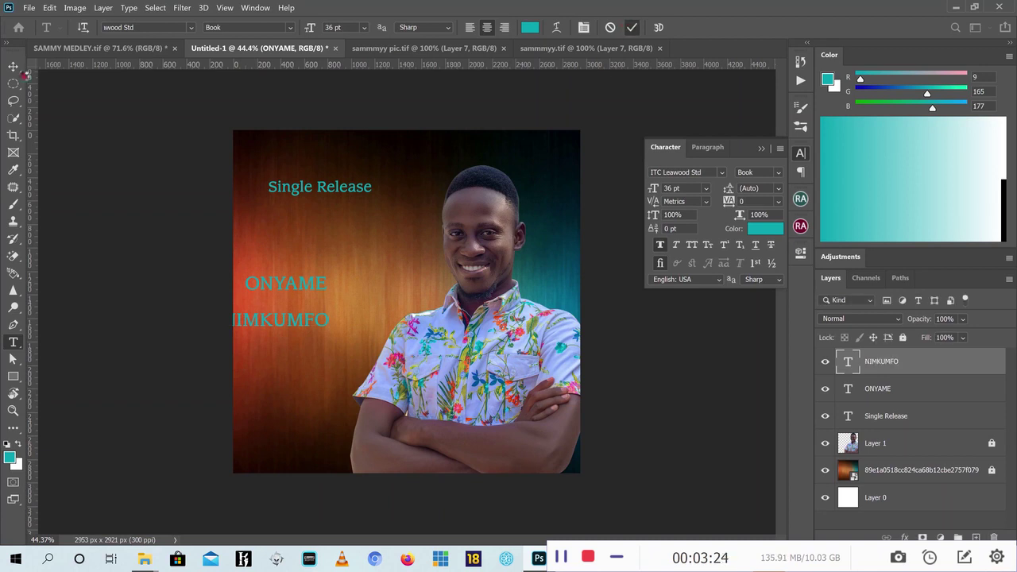
key(v)
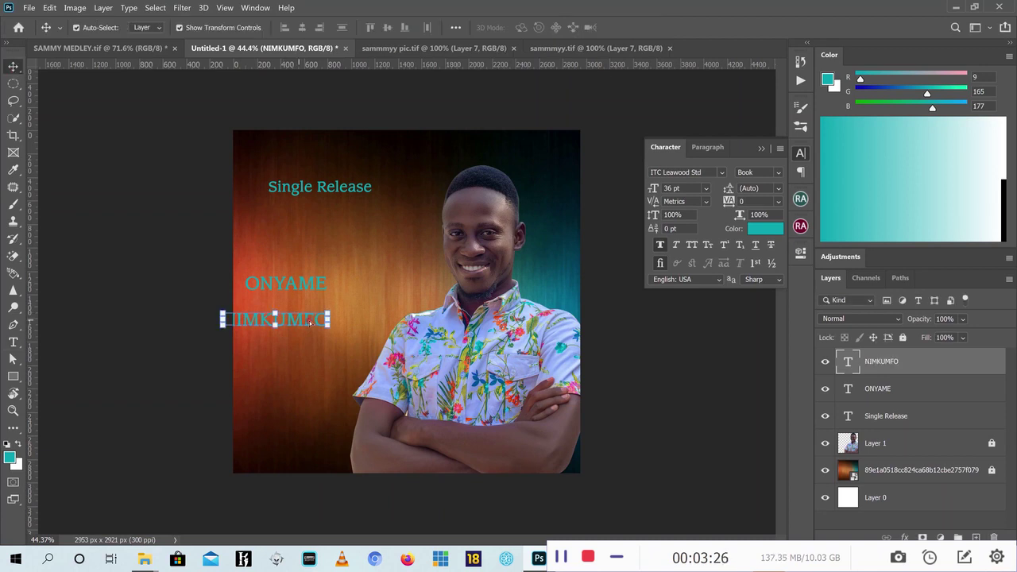
drag(310, 321, 361, 315)
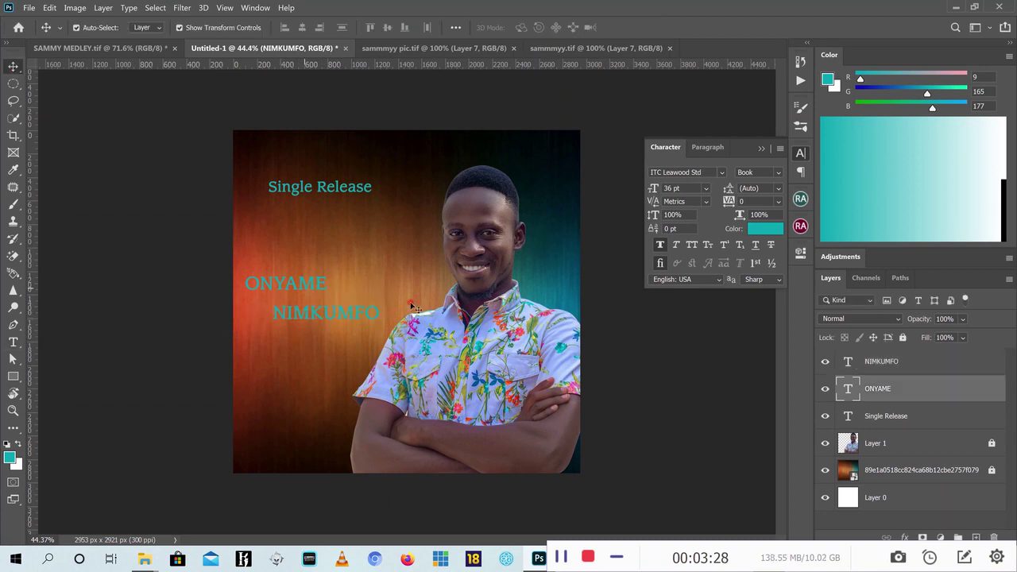
click(721, 173)
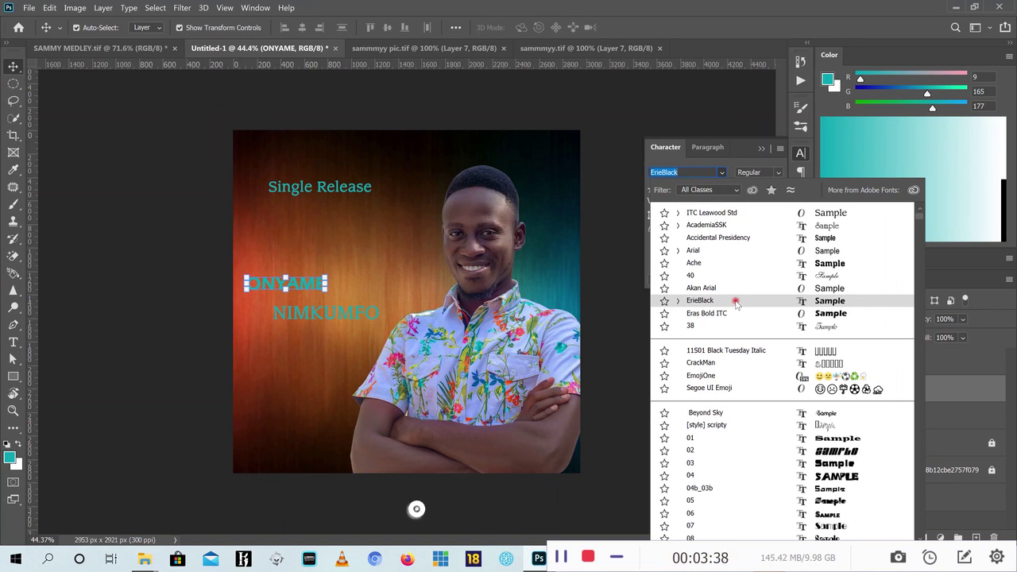
Set ONYAME in ErieBlack, checking the font against the SAMMY MEDLEY reference
click(736, 302)
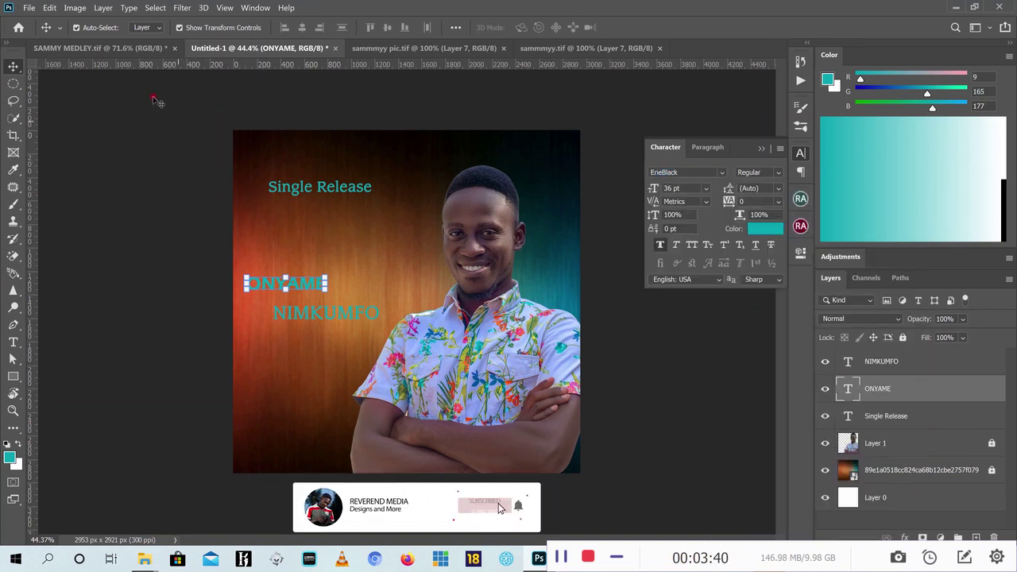
click(99, 48)
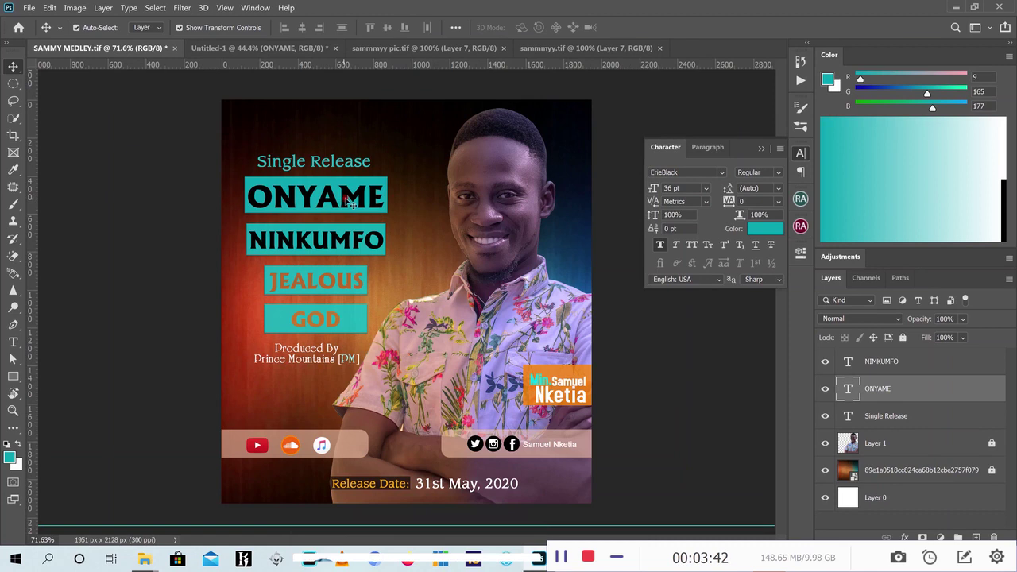
click(351, 202)
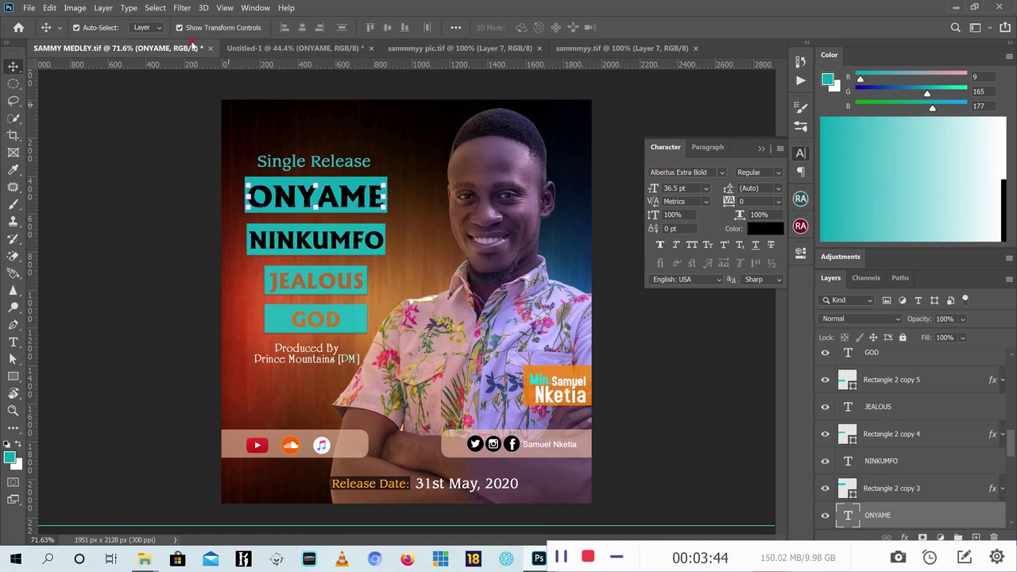
click(299, 48)
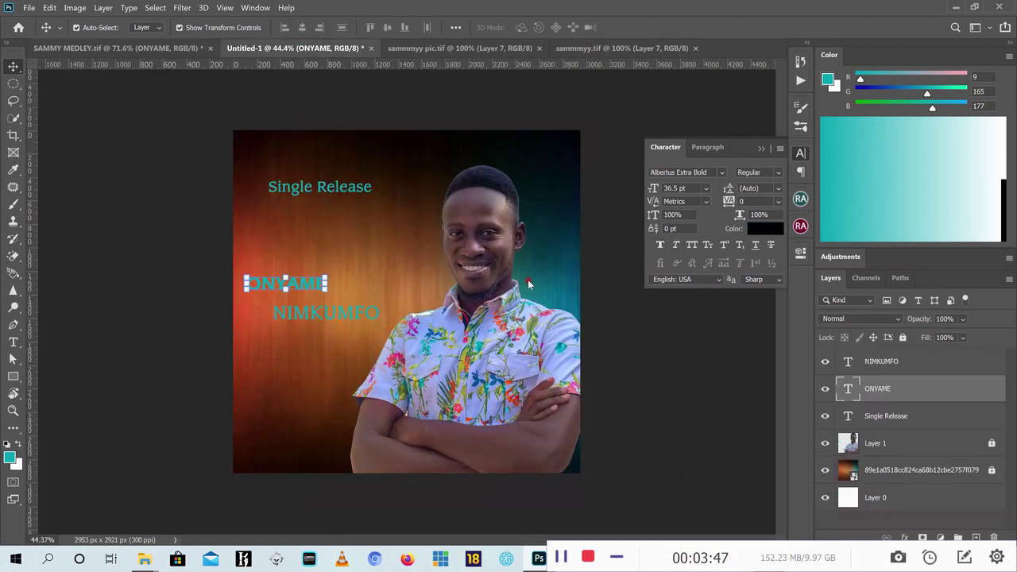
click(721, 172)
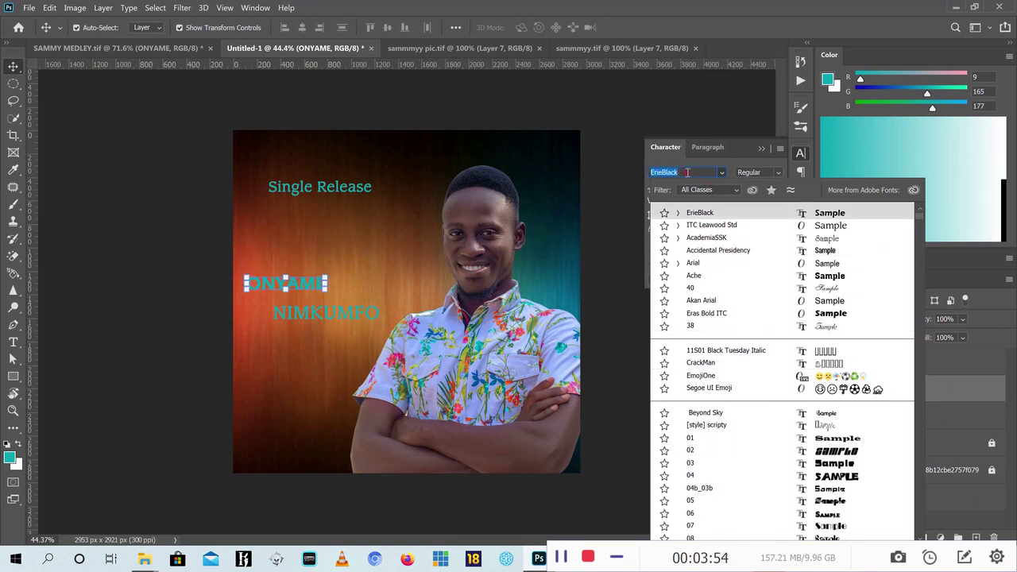
Set ONYAME in Albertus Extra Bold and position it under Single Release
text(Al)
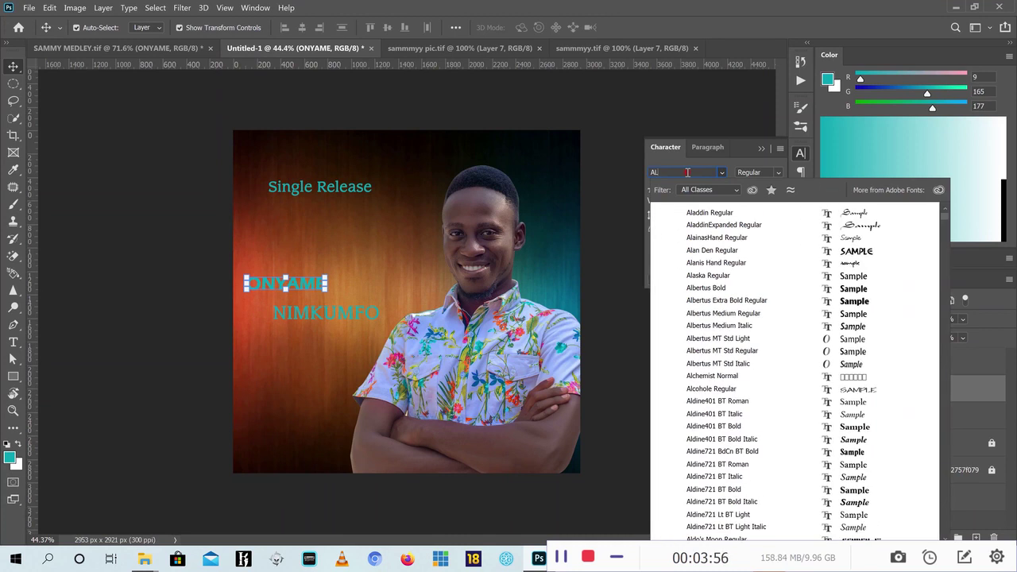
text(bertus Extra Bold)
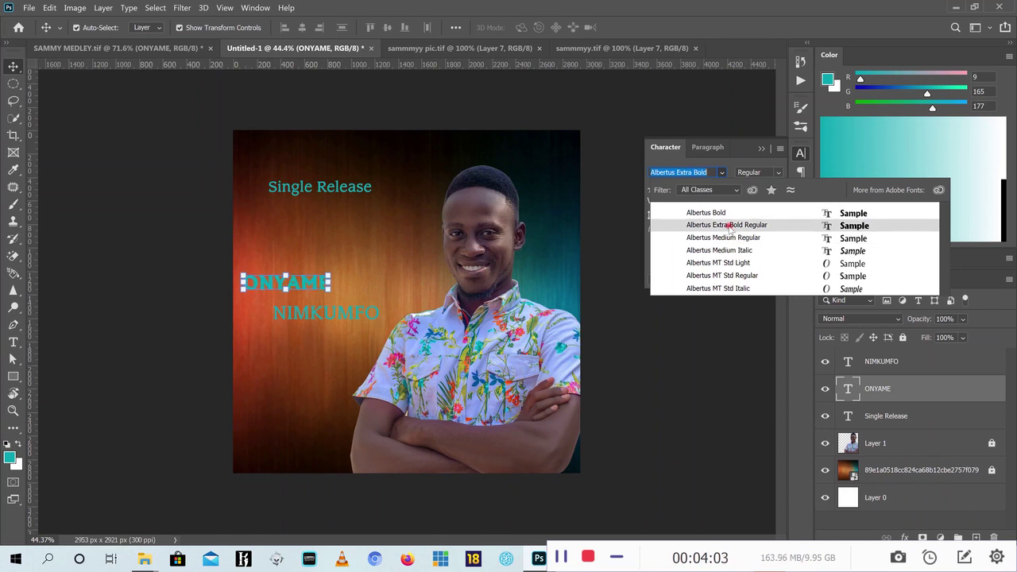
click(730, 227)
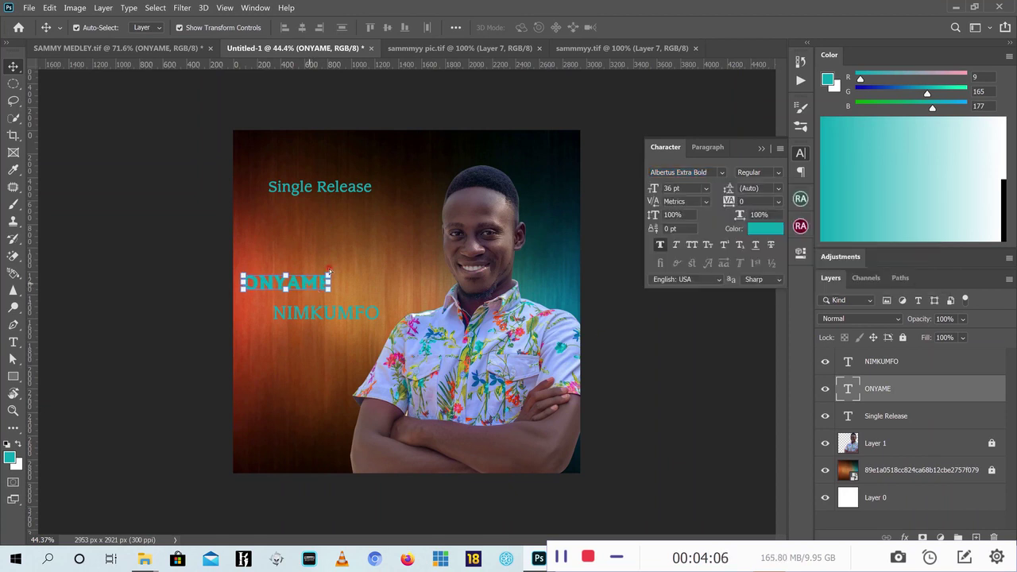
drag(310, 290, 350, 248)
drag(349, 317, 347, 272)
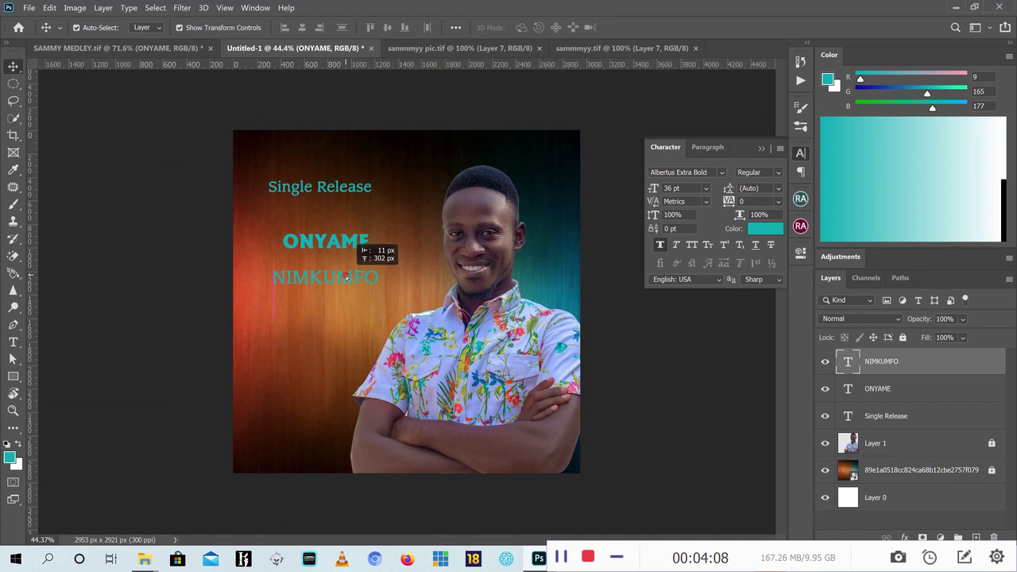
Set NIMKUMFO in Albertus Extra Bold and stack it directly under ONYAME
double_click(342, 276)
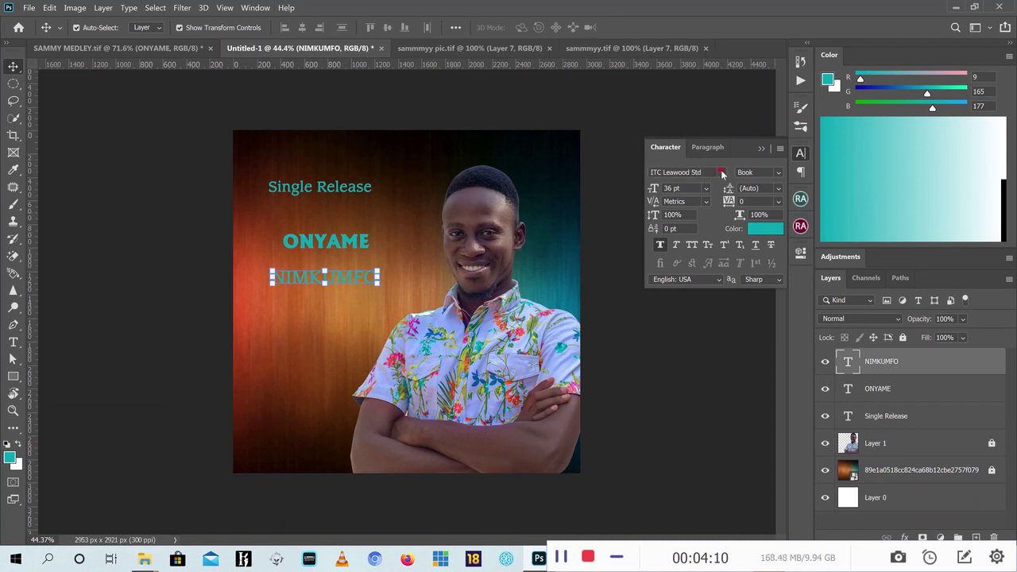
click(721, 173)
click(715, 213)
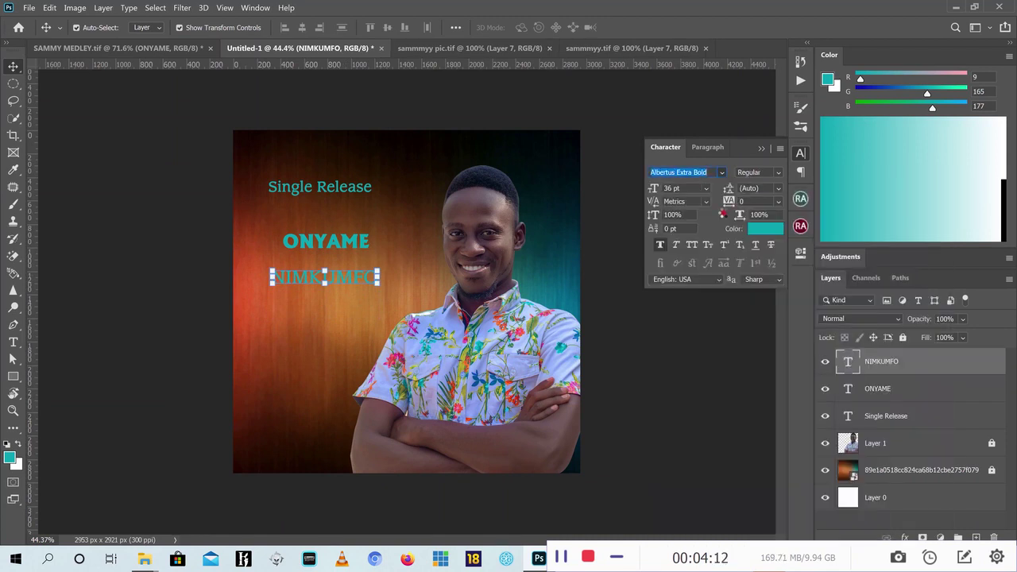
drag(360, 284, 362, 270)
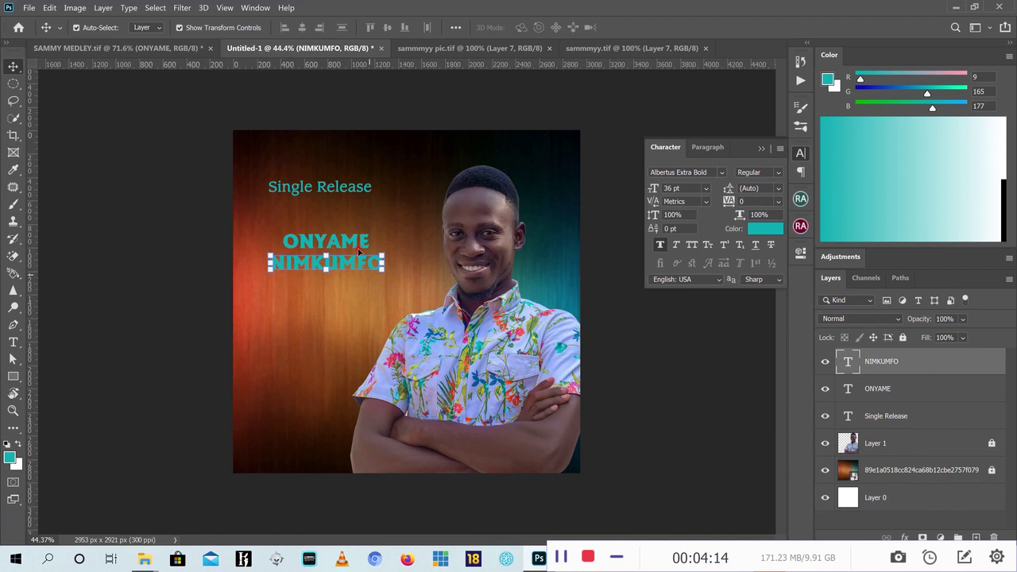
Draw a teal rectangle just below Single Release and nudge it into place
click(11, 382)
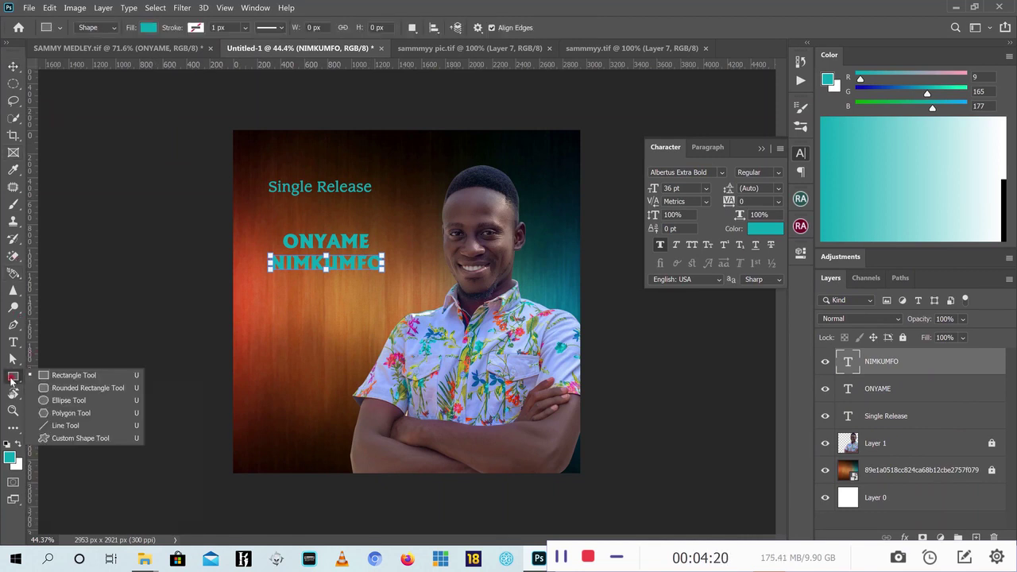
click(57, 371)
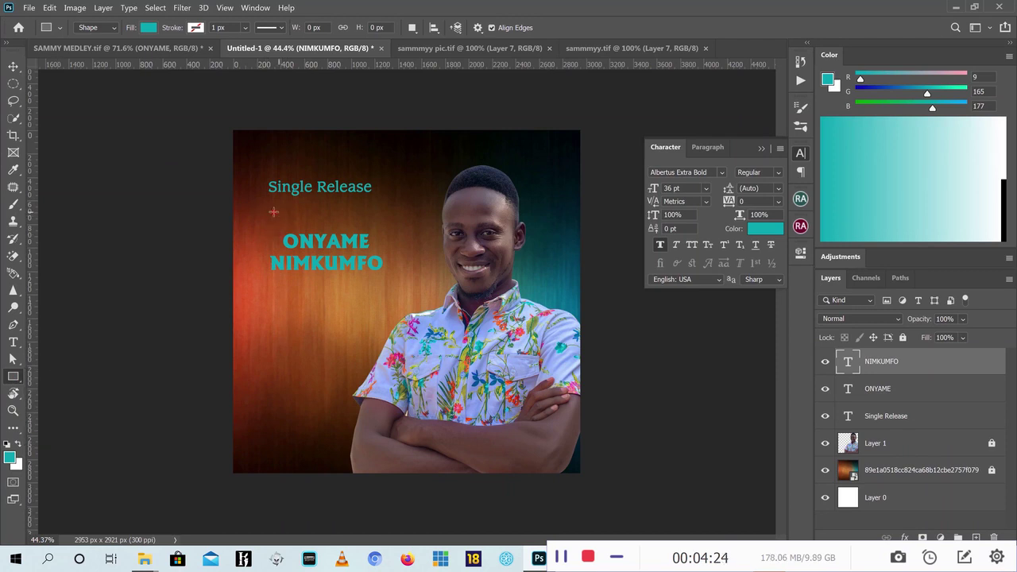
drag(267, 213, 390, 248)
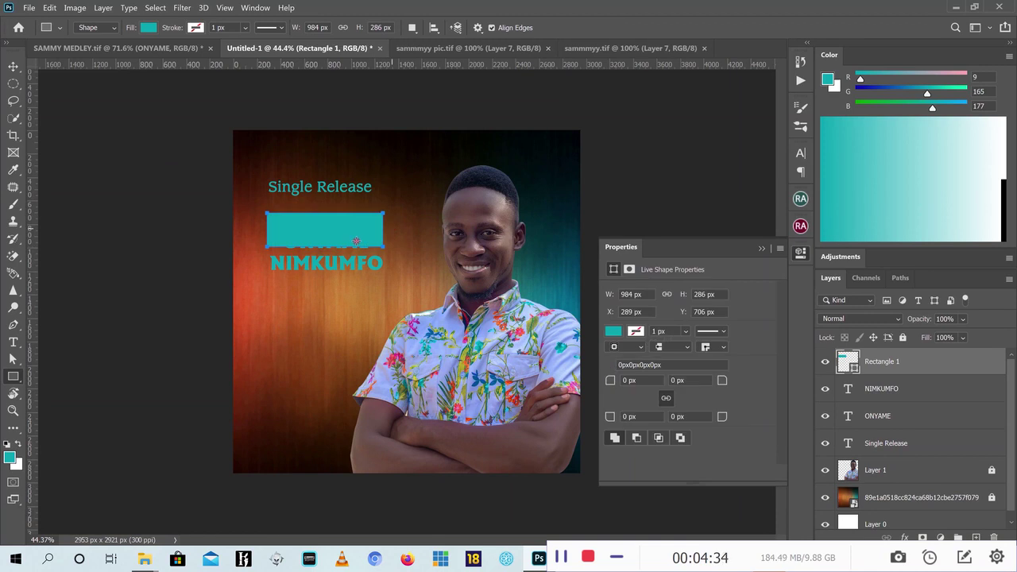
key(v)
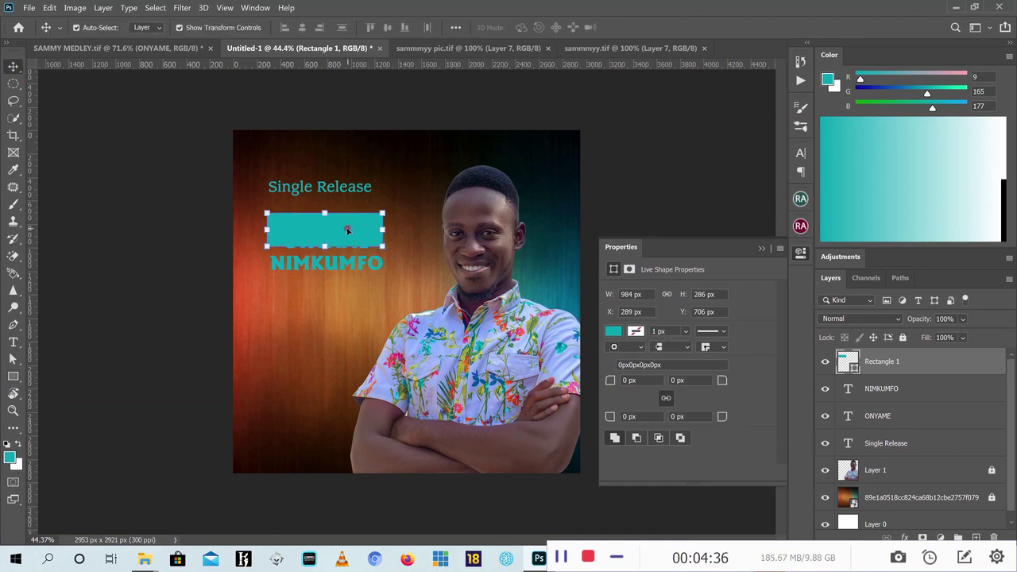
drag(348, 230, 347, 218)
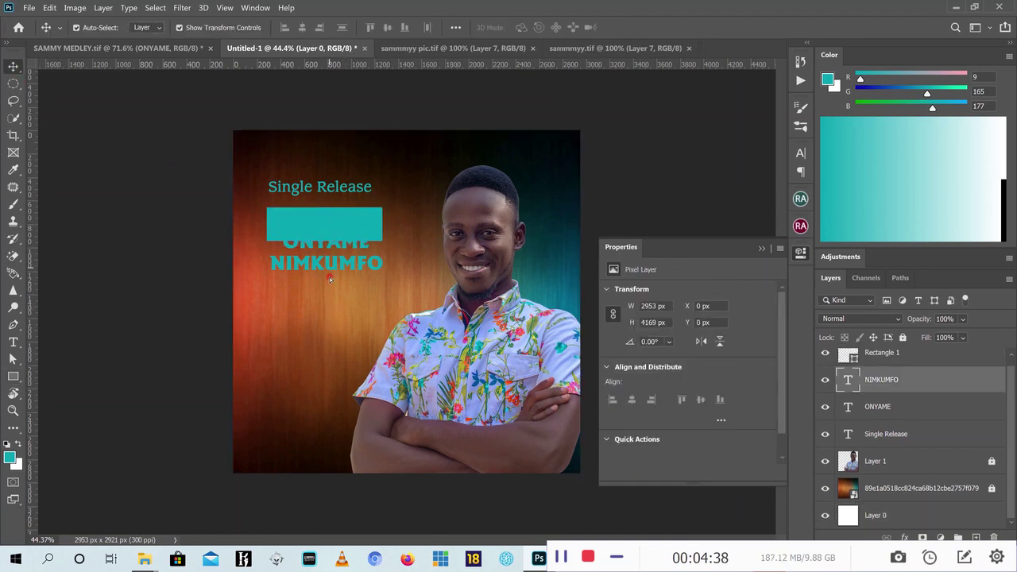
Move ONYAME and NIMKUMFO below the rectangle, lock Layer 0, and close Properties
mouse_move(328, 264)
mouse_down()
mouse_move(330, 294)
mouse_move(332, 250)
mouse_up()
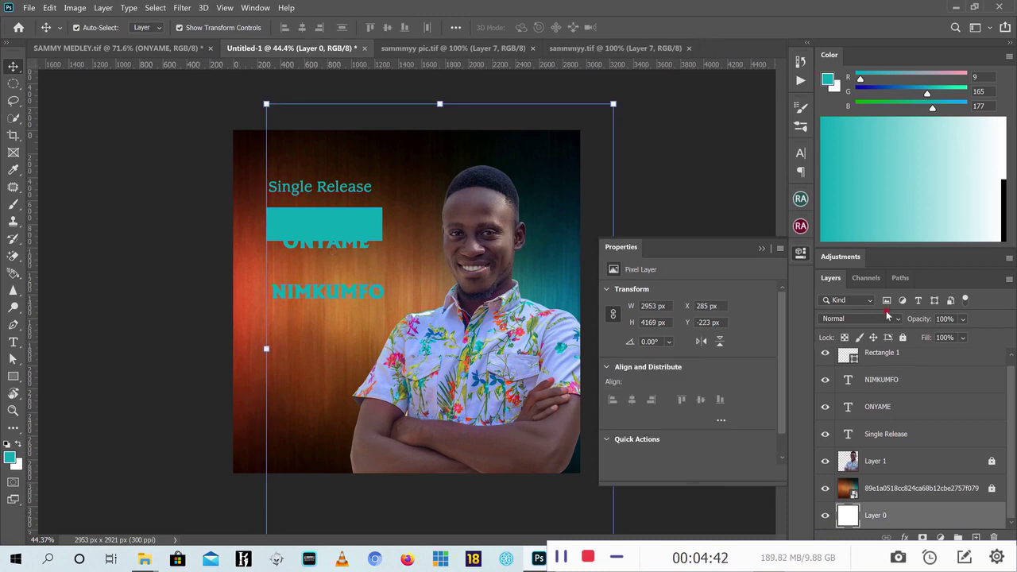
click(903, 338)
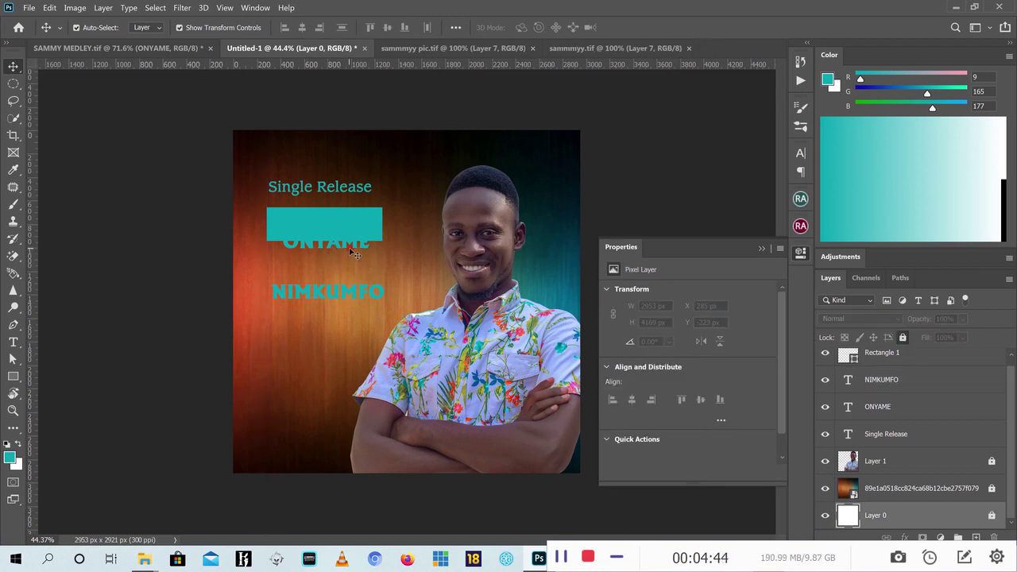
drag(351, 255, 362, 263)
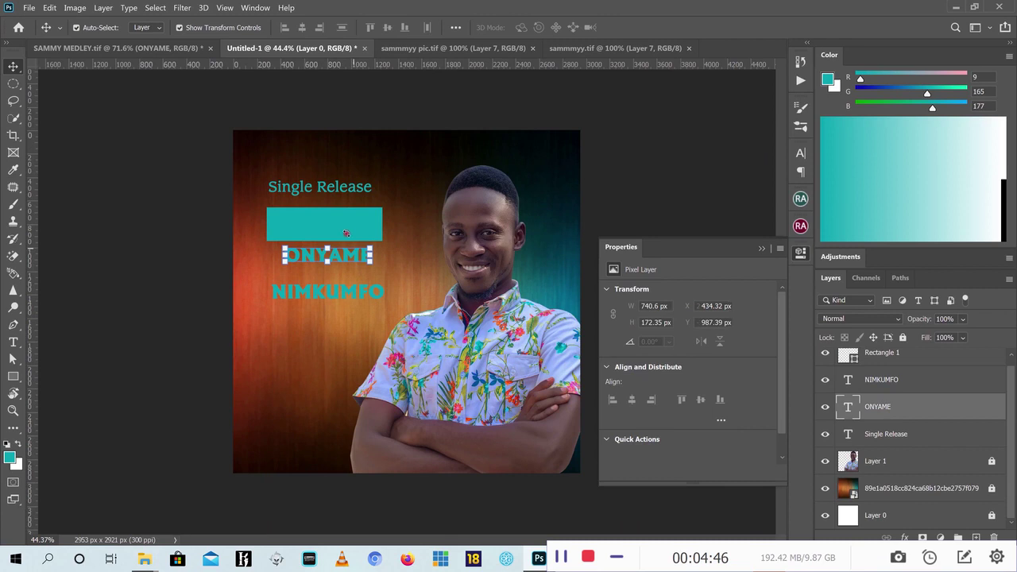
drag(354, 225, 341, 223)
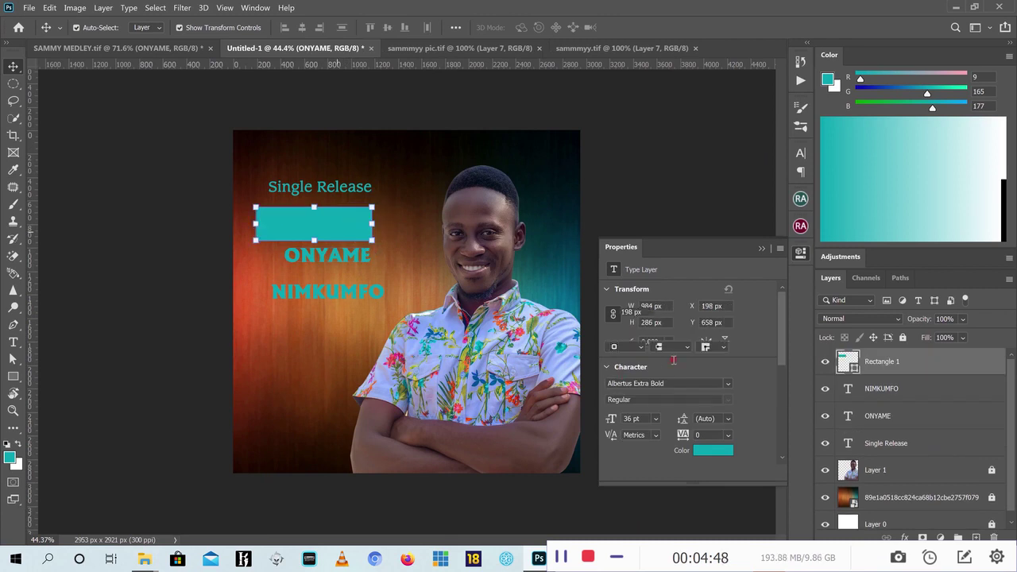
click(761, 252)
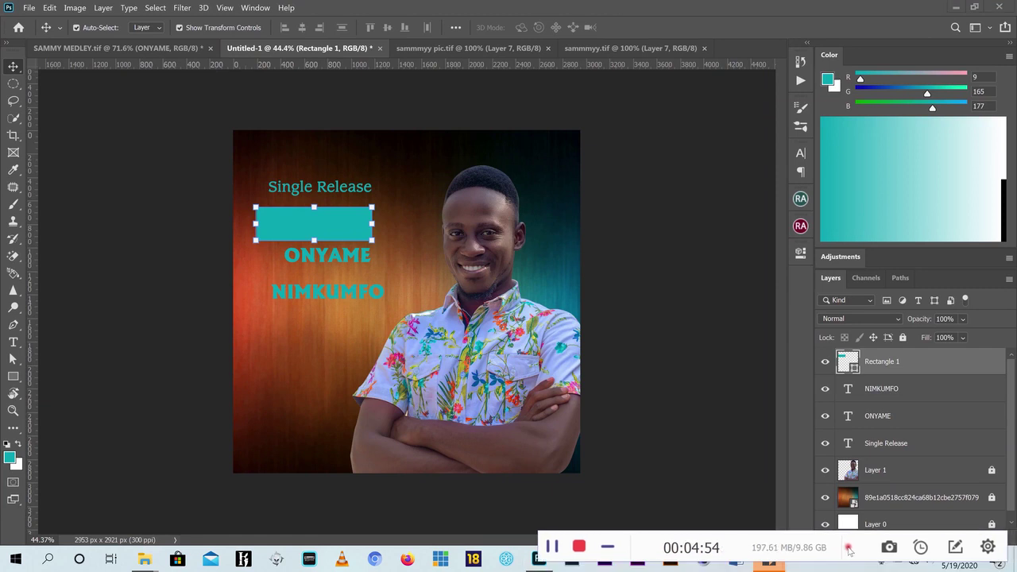
drag(860, 548, 335, 548)
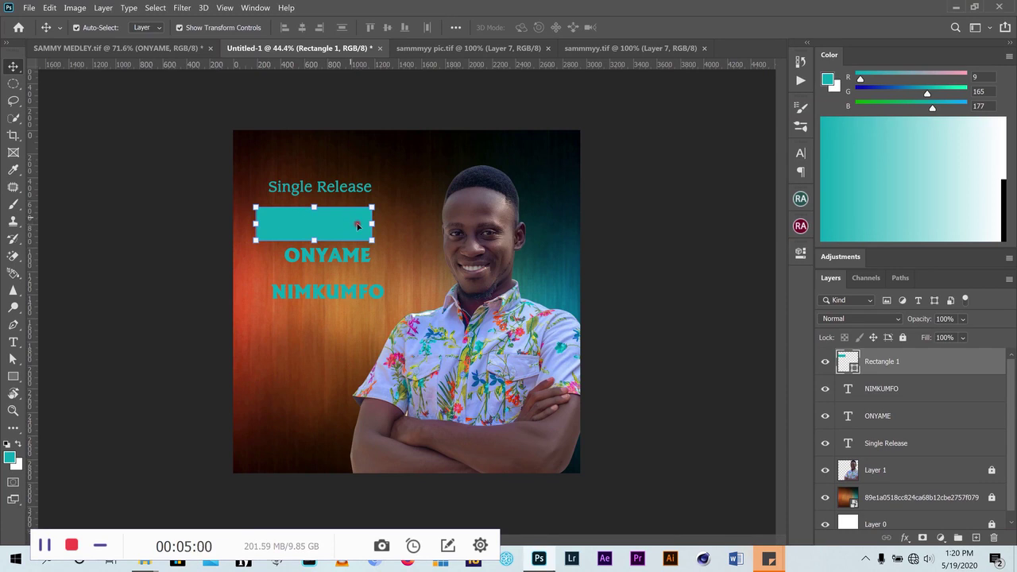
Give the teal rectangle a Bevel & Emboss: Emboss style, 501% depth, size about 21 px
click(906, 538)
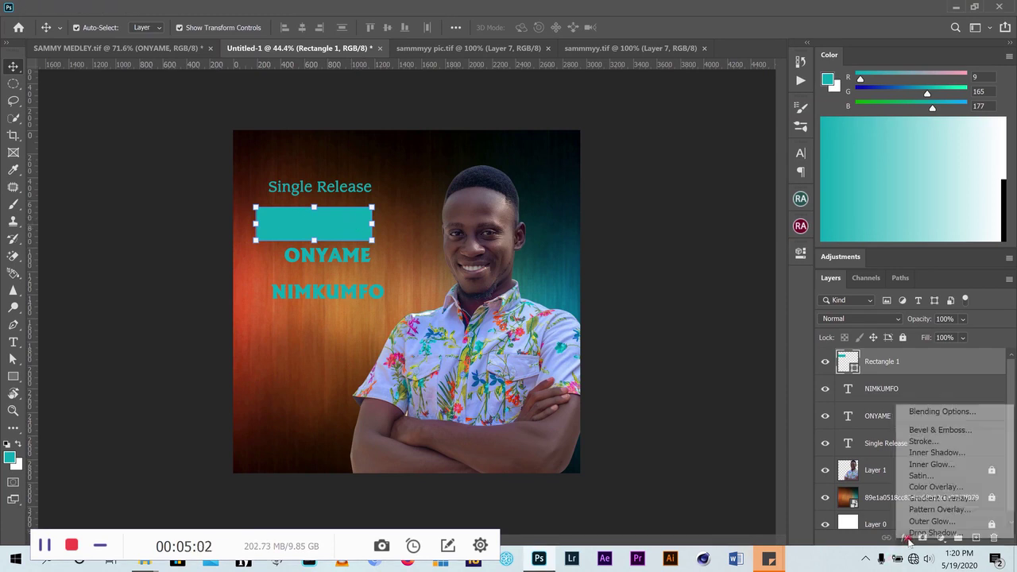
click(935, 430)
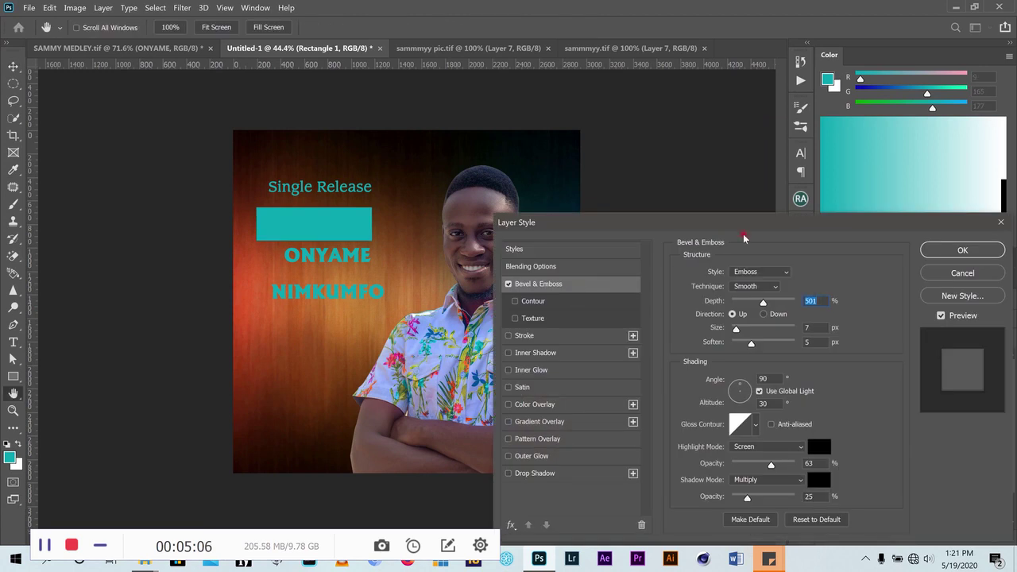
drag(739, 215, 735, 192)
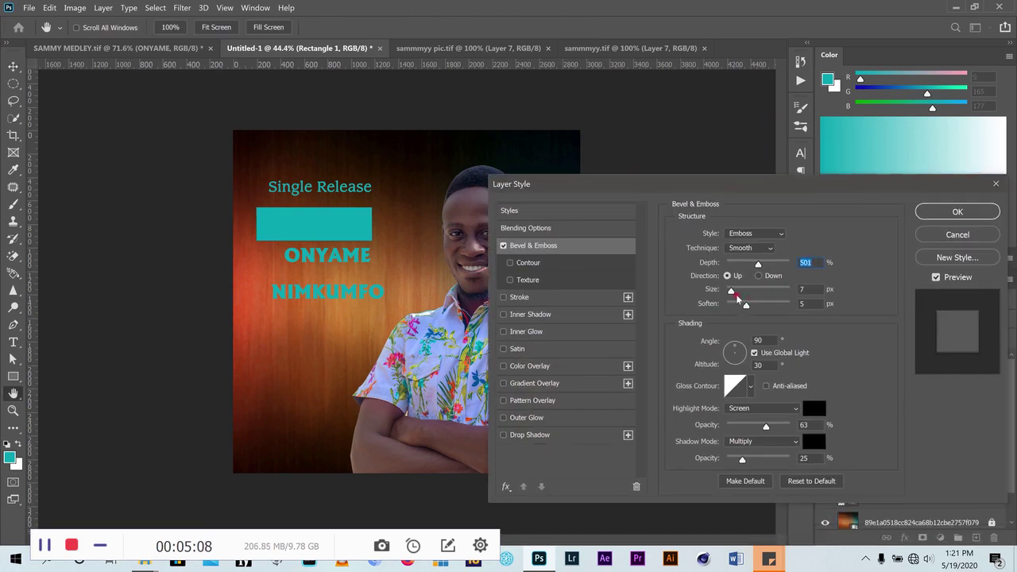
drag(734, 293, 736, 295)
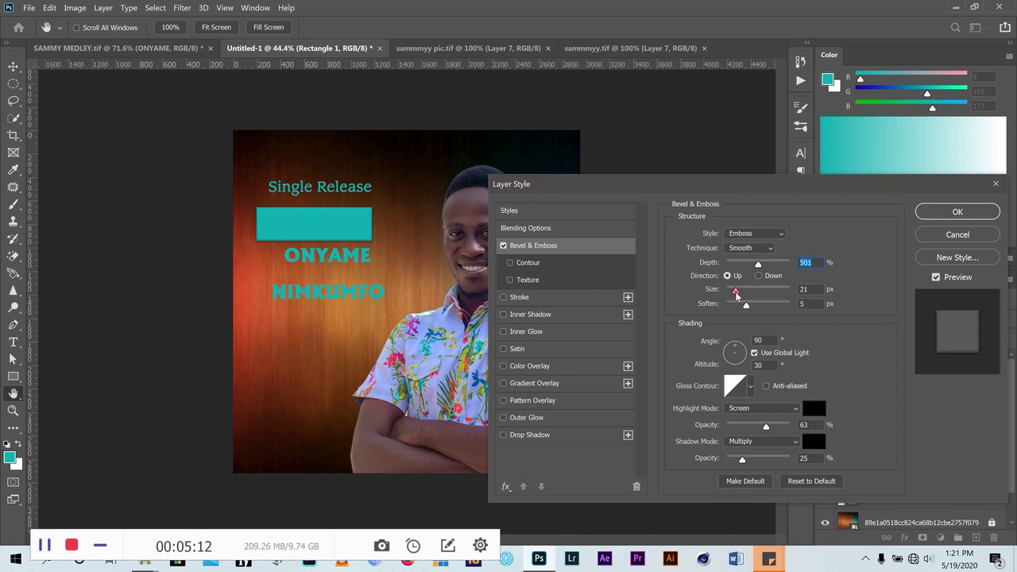
click(736, 293)
Apply the emboss, move ONYAME onto the teal rectangle, and raise its layer above Rectangle 1
click(958, 213)
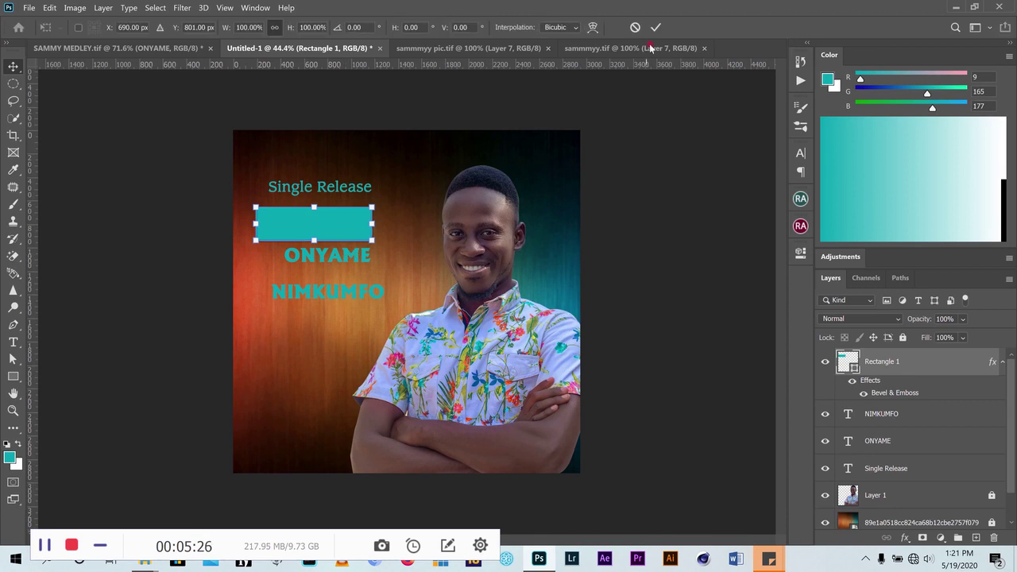
click(616, 198)
click(326, 260)
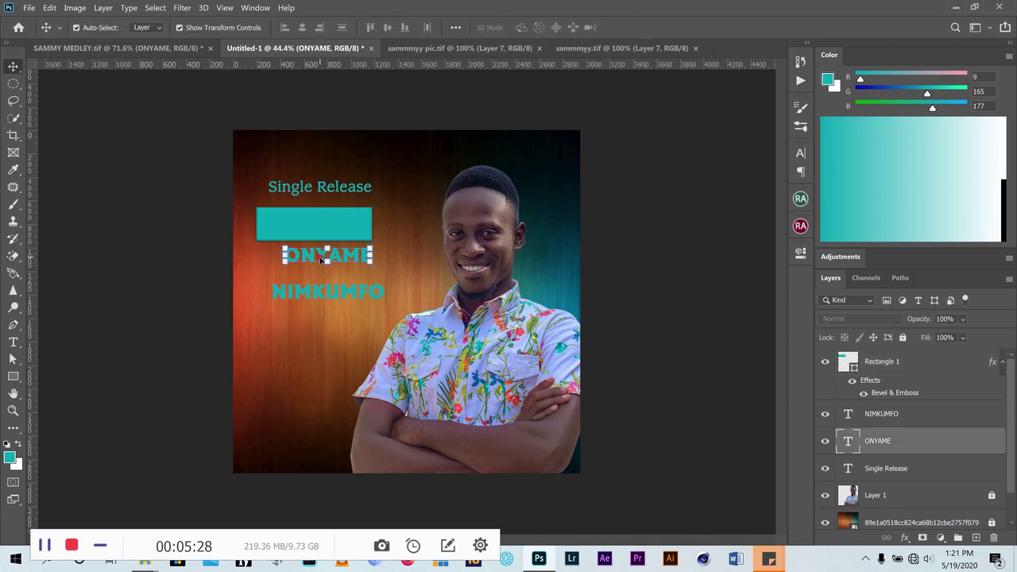
drag(322, 259, 305, 231)
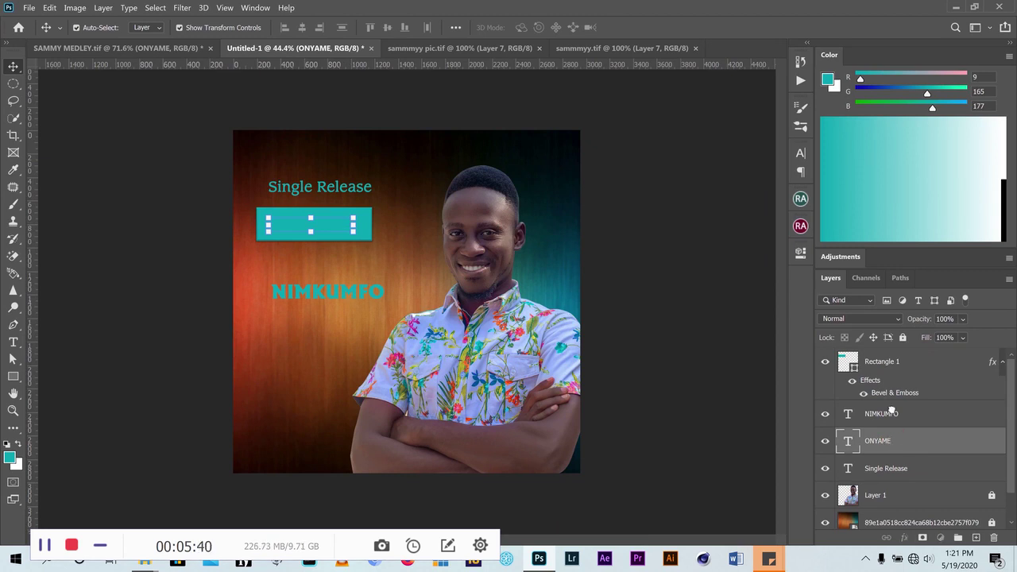
drag(902, 437, 891, 404)
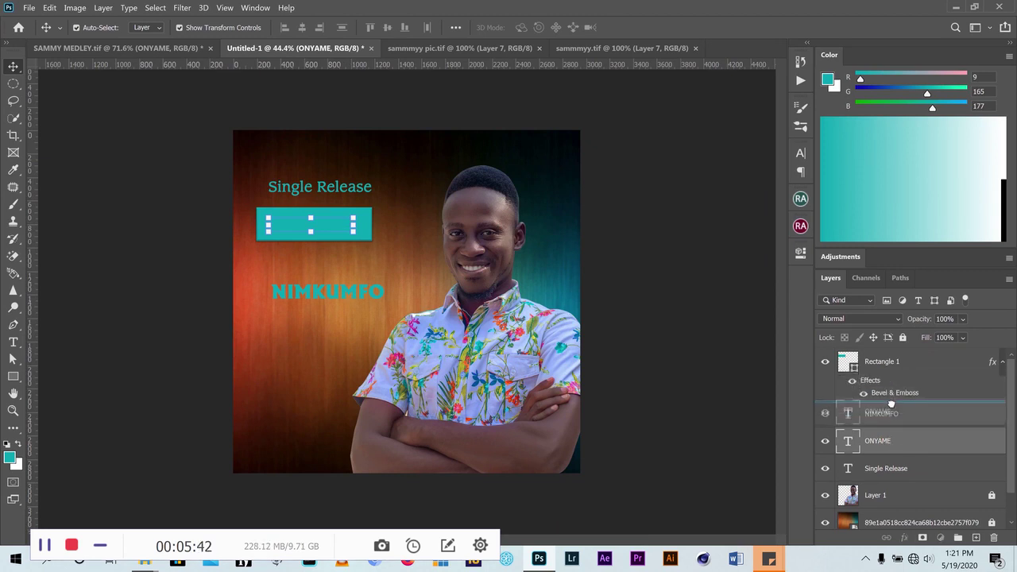
drag(891, 404, 894, 352)
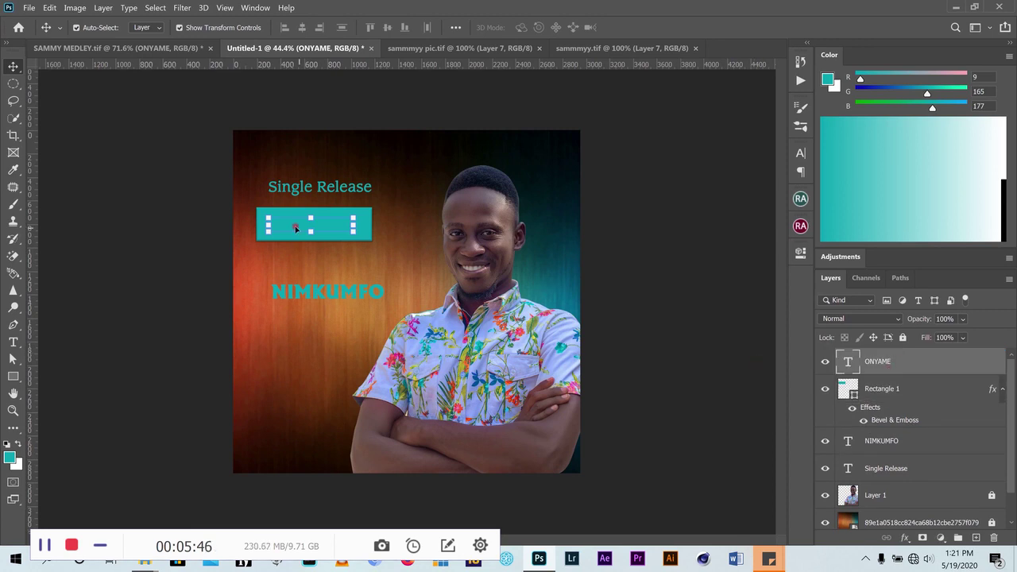
Change the ONYAME text colour to black (000000) via the Character panel swatch
click(801, 153)
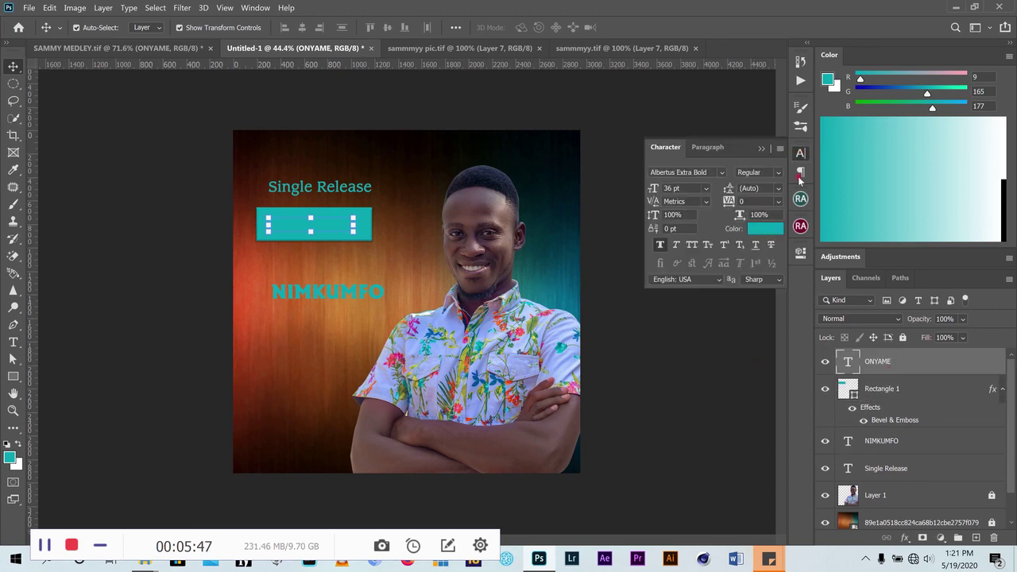
click(763, 232)
drag(609, 213, 588, 182)
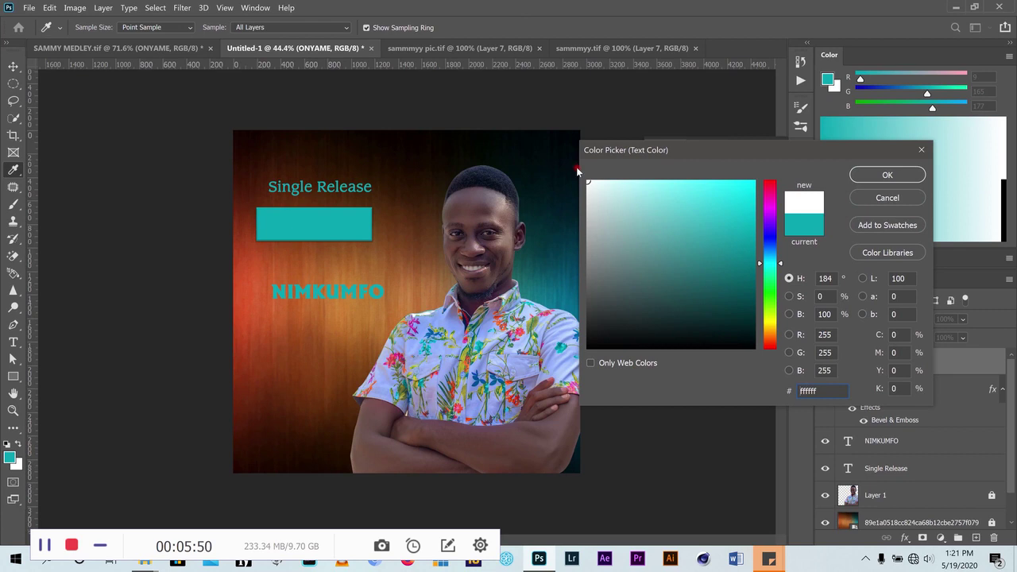
click(888, 176)
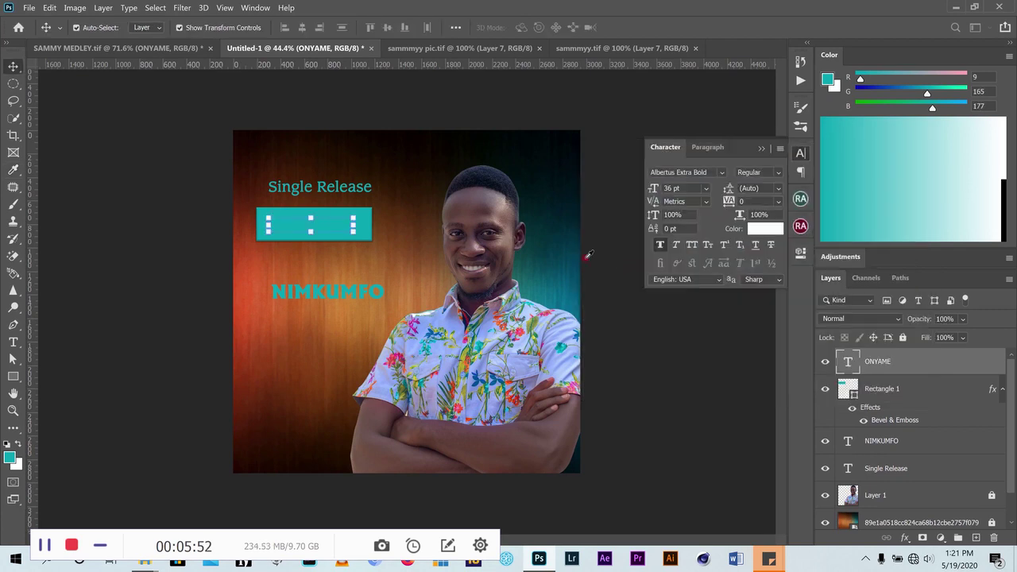
click(134, 48)
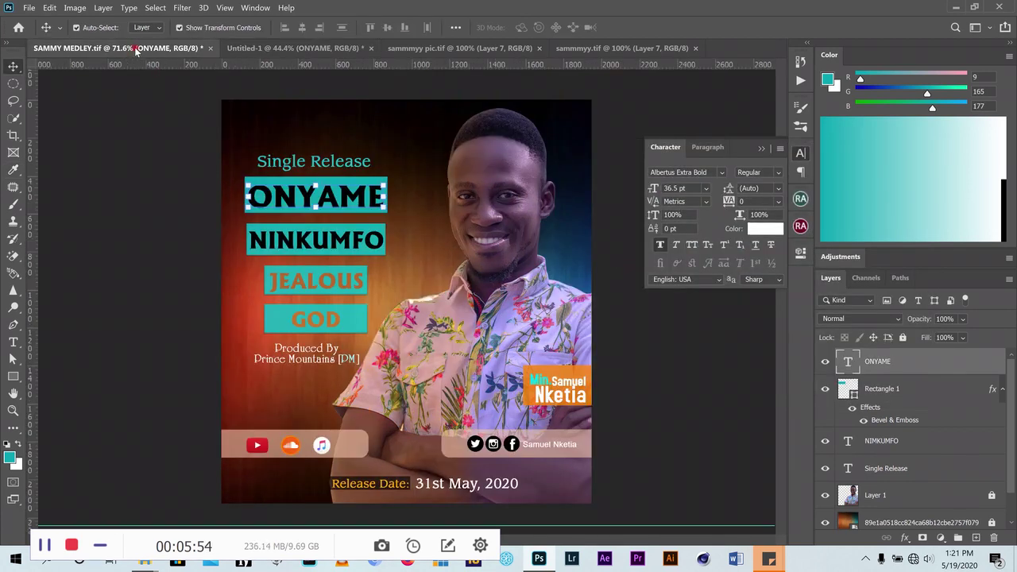
click(298, 49)
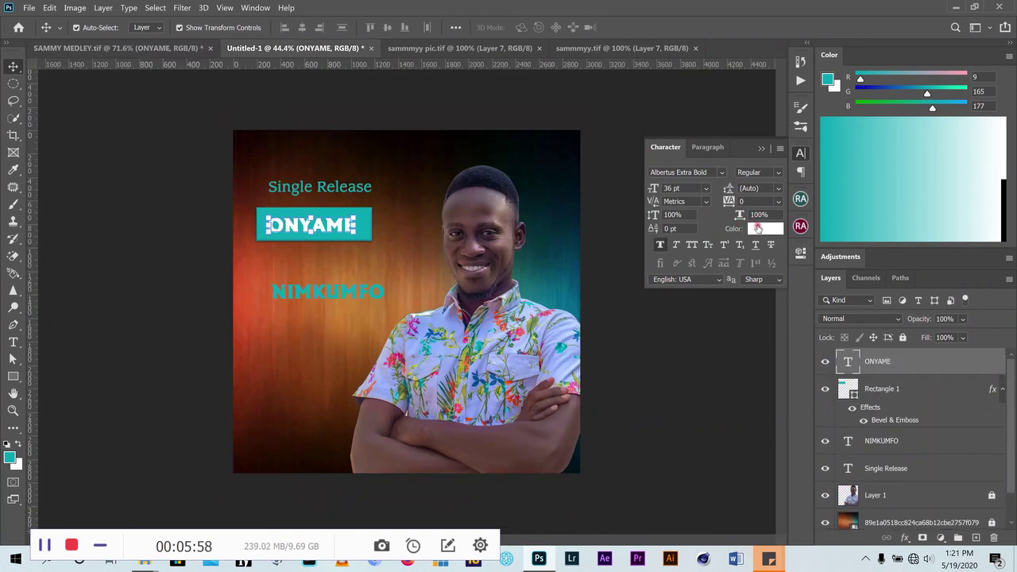
click(765, 229)
drag(676, 266, 703, 382)
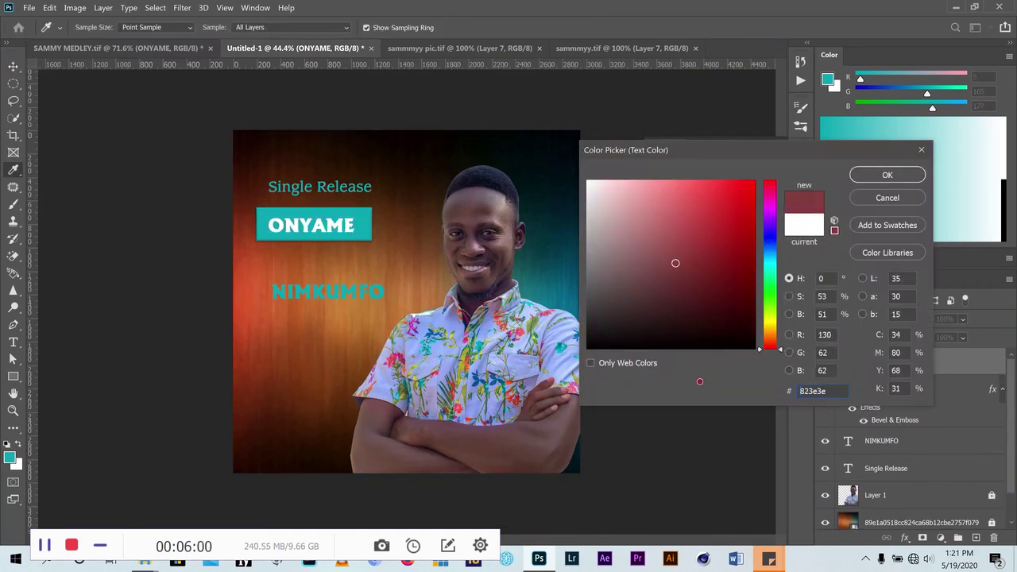
click(884, 176)
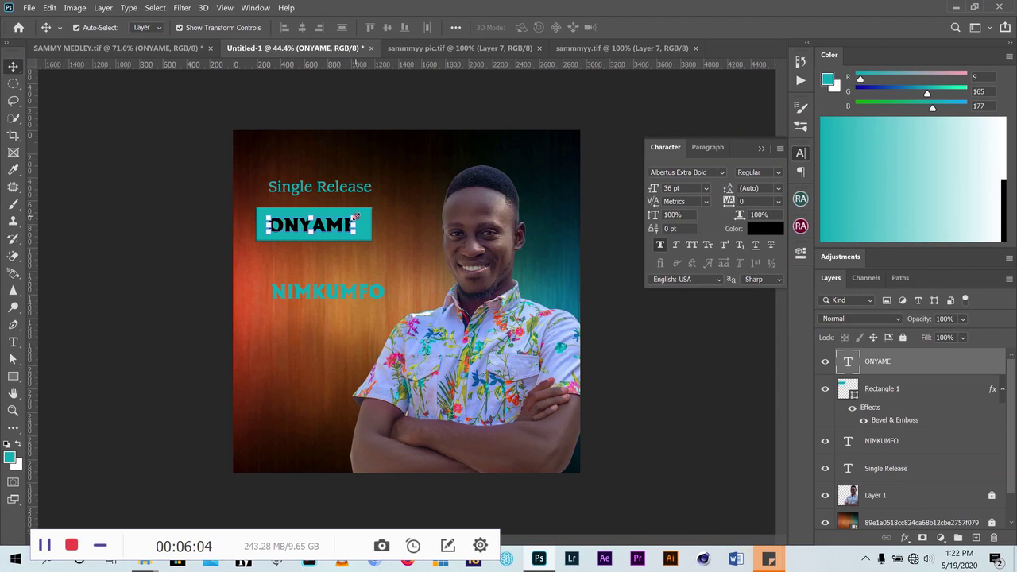
Scale ONYAME up about 124% to 44.39 pt so it fills its teal box
drag(356, 215, 367, 210)
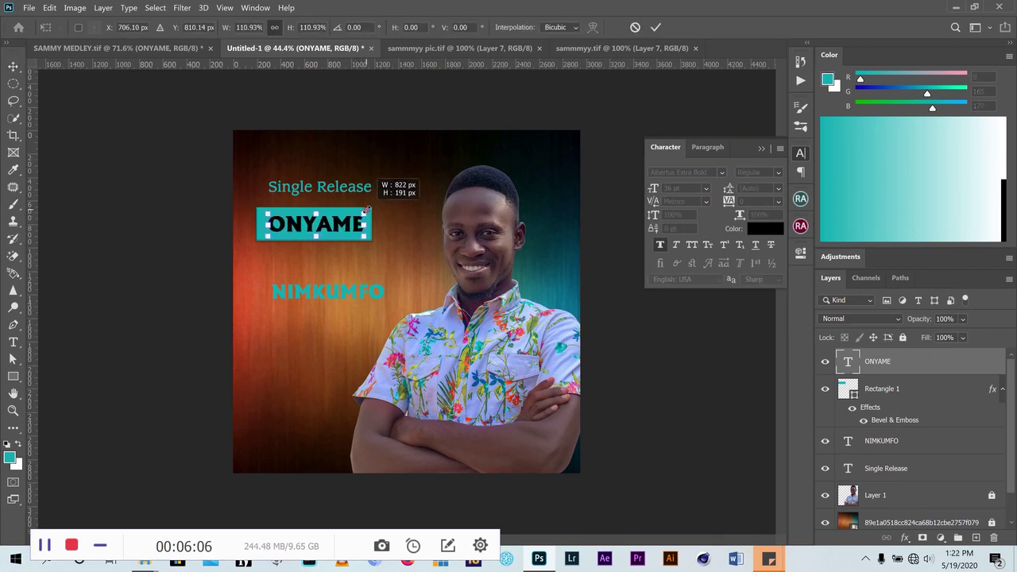
drag(256, 239, 257, 240)
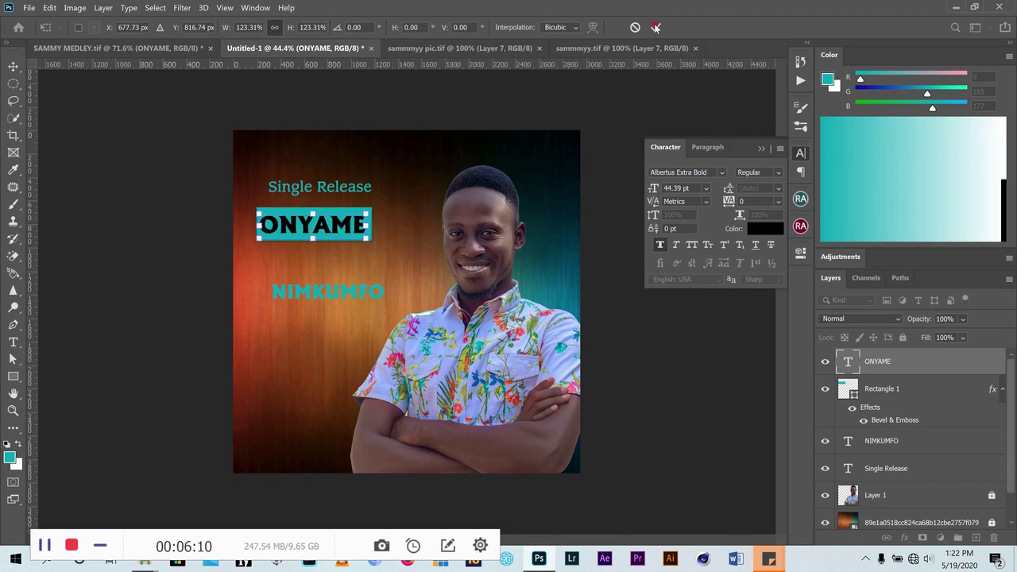
key(Return)
click(368, 294)
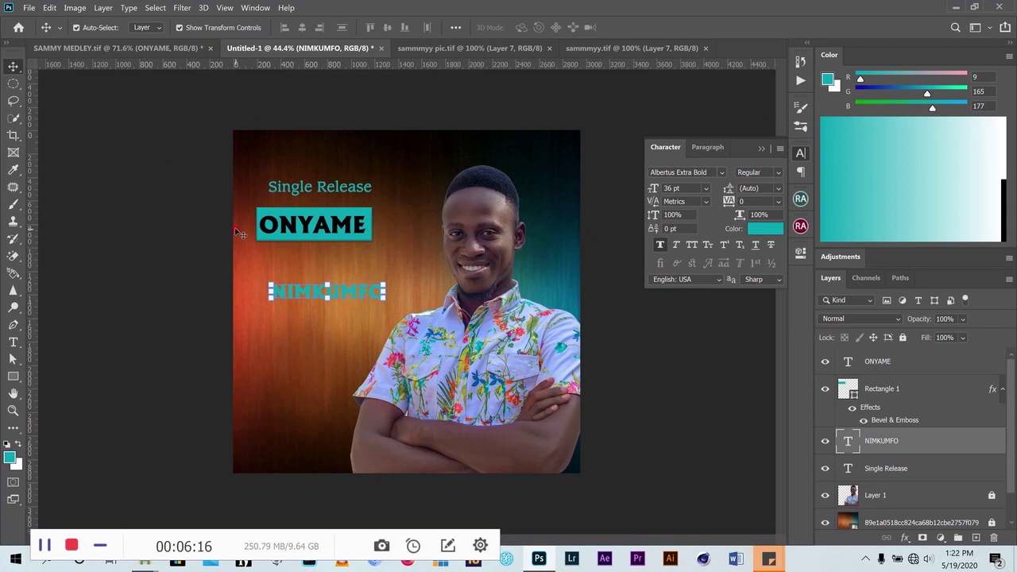
click(270, 225)
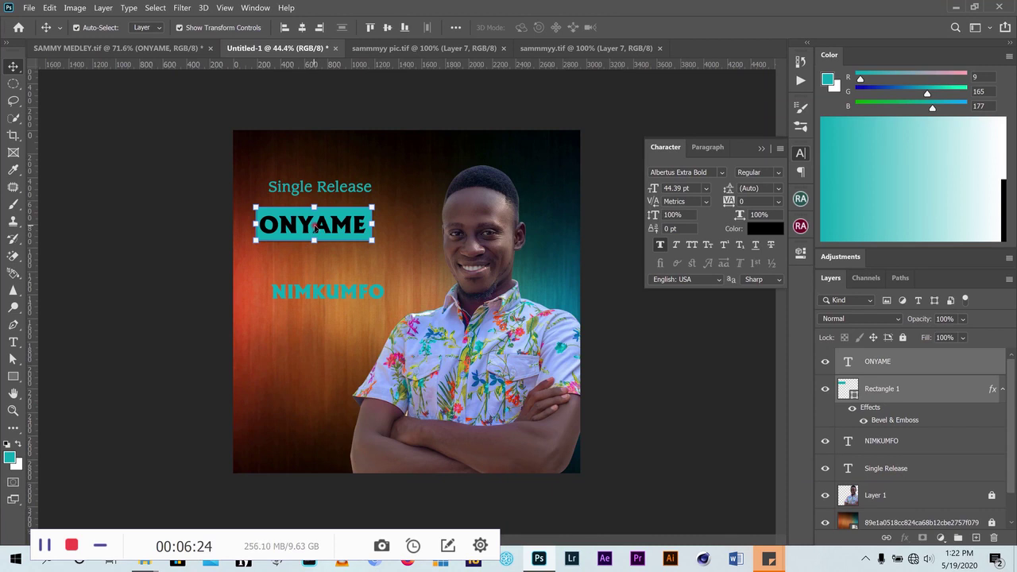
Duplicate the ONYAME box below the original and make NIMKUMFO black
mouse_move(327, 226)
mouse_down()
mouse_move(325, 274)
mouse_move(344, 313)
mouse_up()
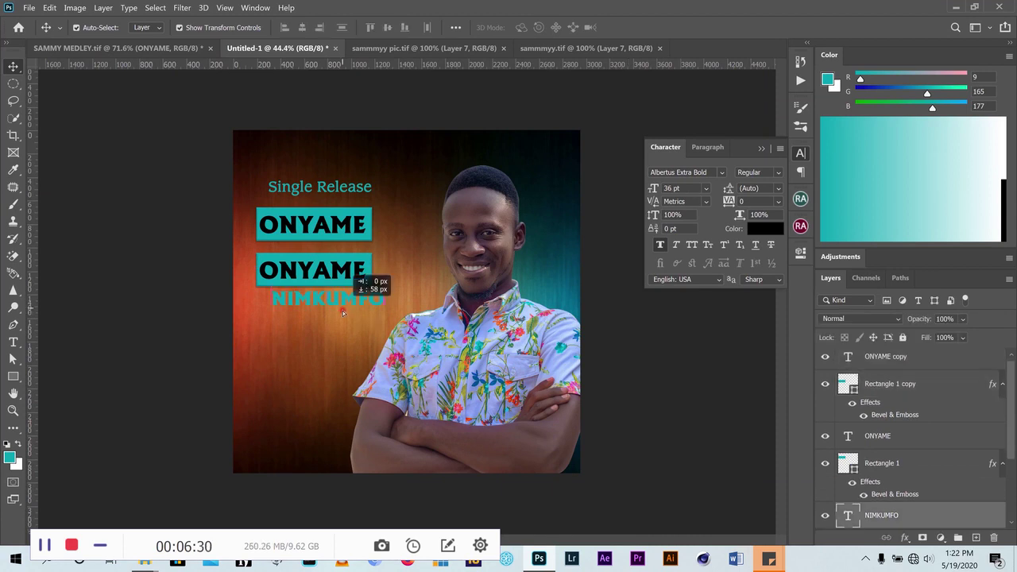
drag(353, 278, 353, 280)
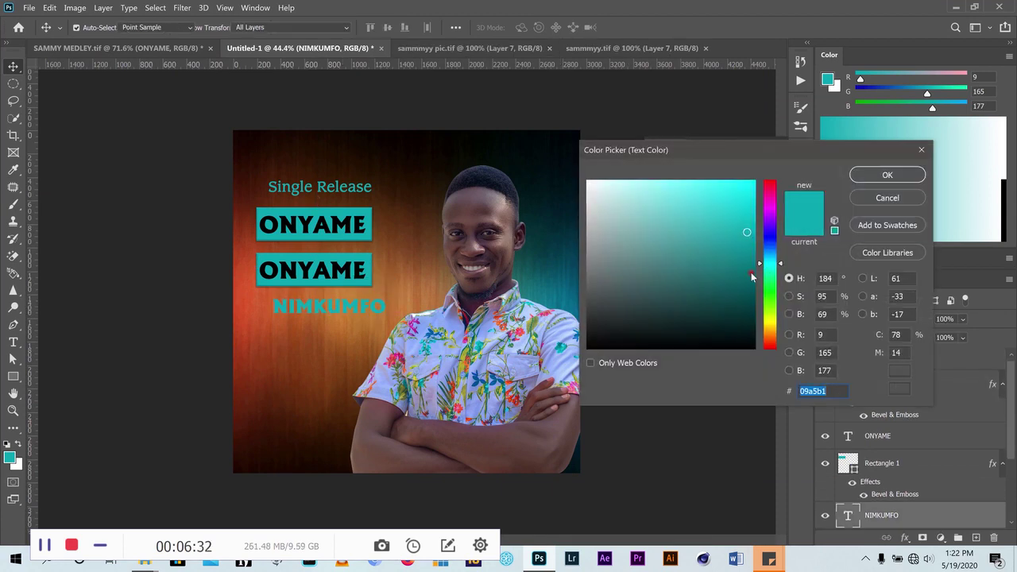
drag(751, 271, 751, 373)
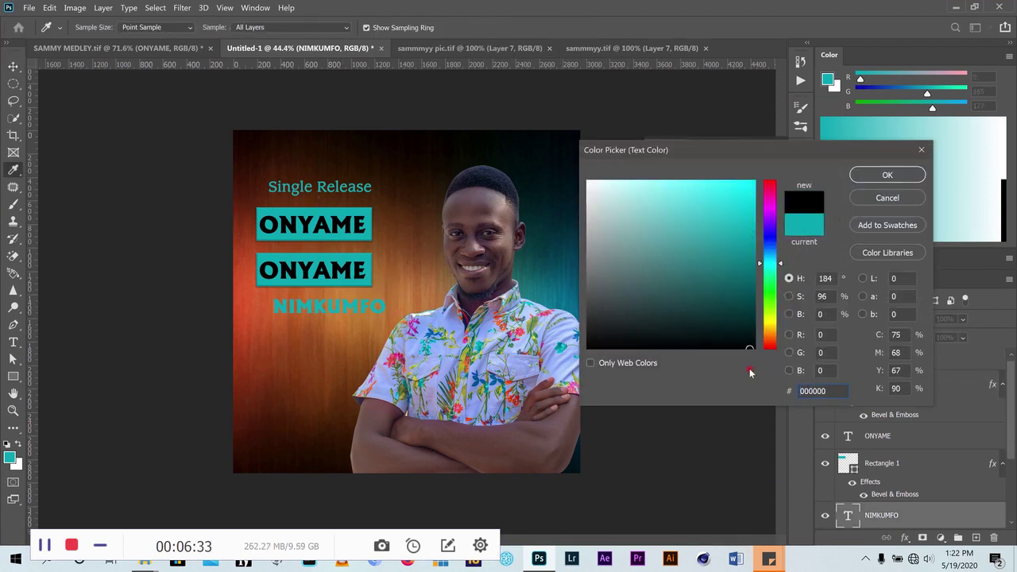
click(883, 174)
key(v)
Delete the copied ONYAME text and move NIMKUMFO onto the empty second box
click(351, 269)
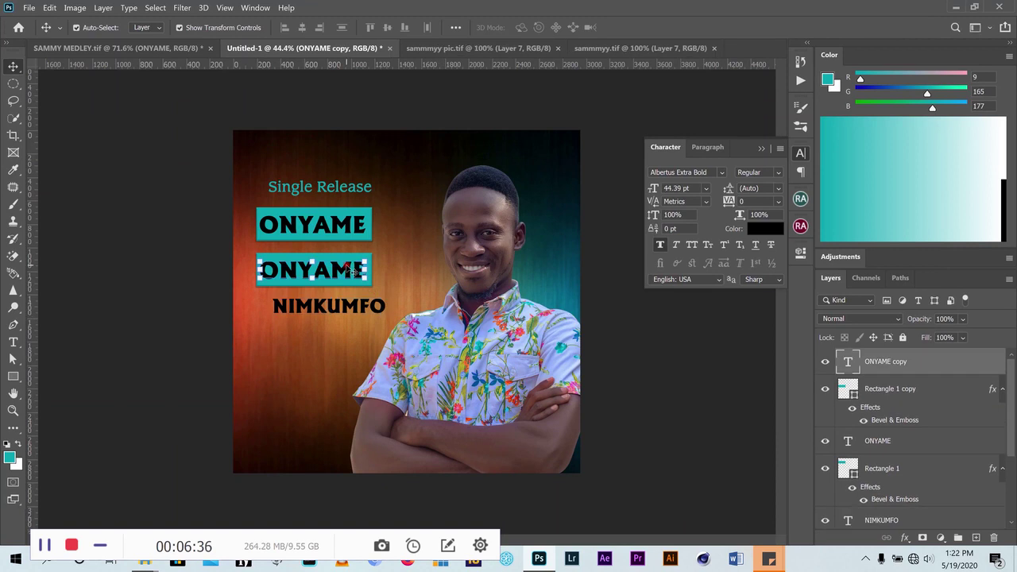
key(Delete)
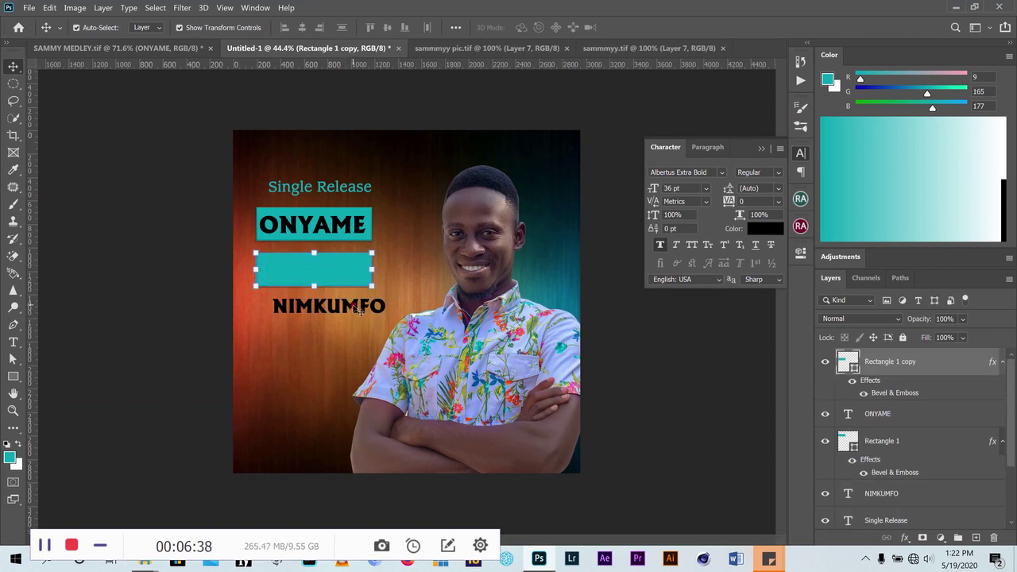
click(342, 285)
drag(342, 285, 341, 270)
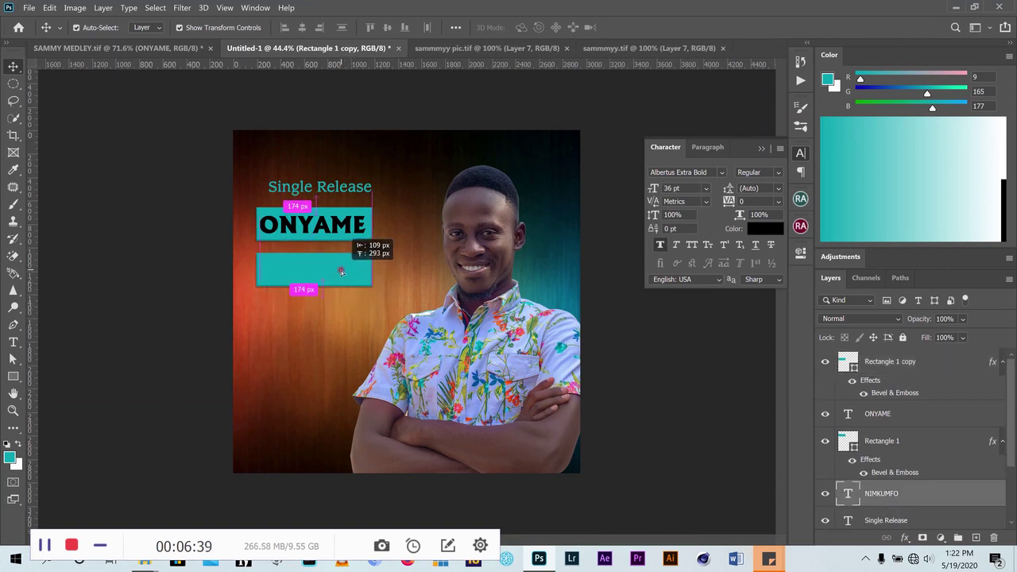
Raise the NIMKUMFO layer above Rectangle 1 copy and centre it in its box
drag(896, 491, 892, 370)
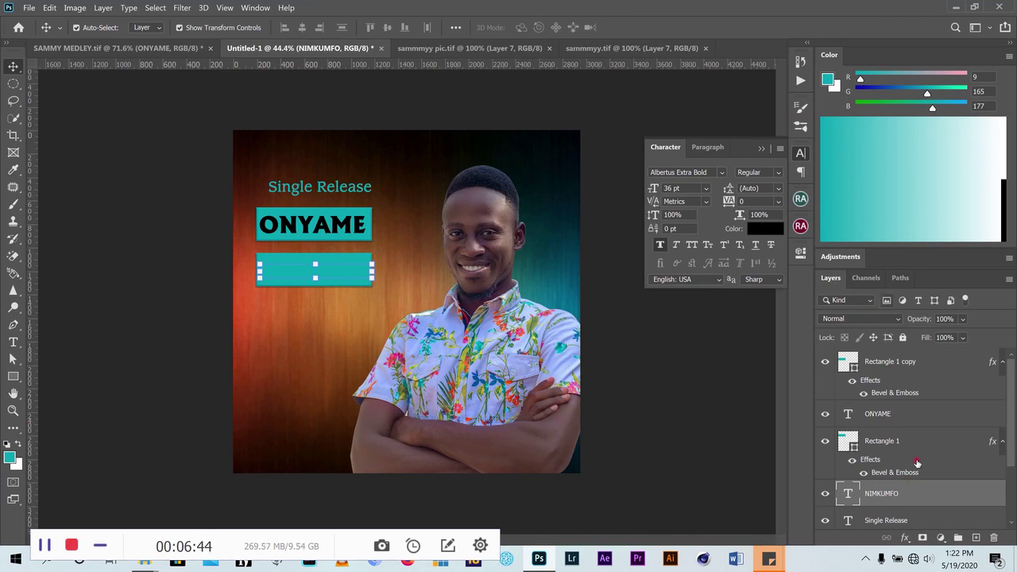
mouse_move(907, 494)
mouse_down()
mouse_move(903, 418)
mouse_move(906, 437)
mouse_up()
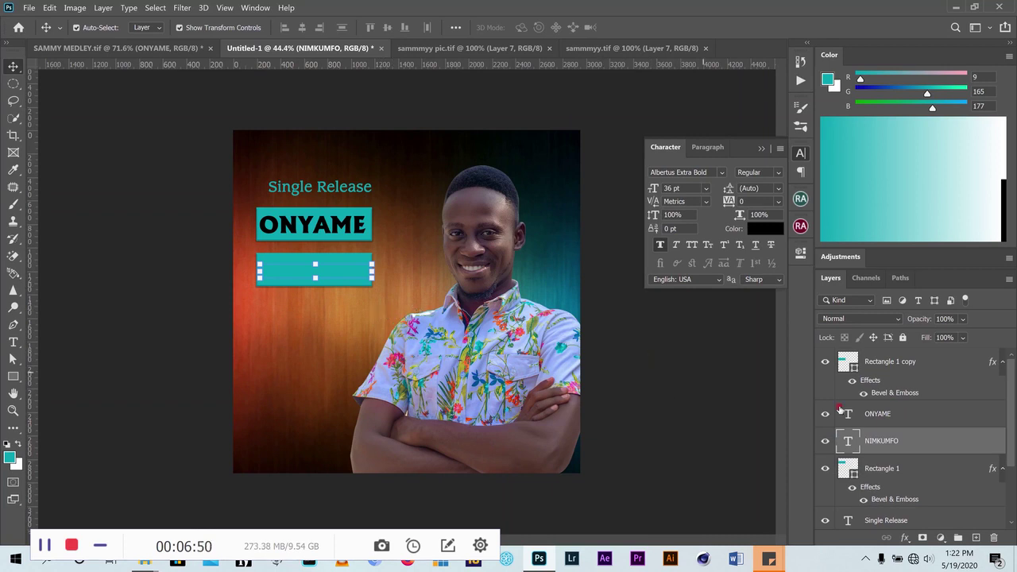
drag(906, 439, 886, 362)
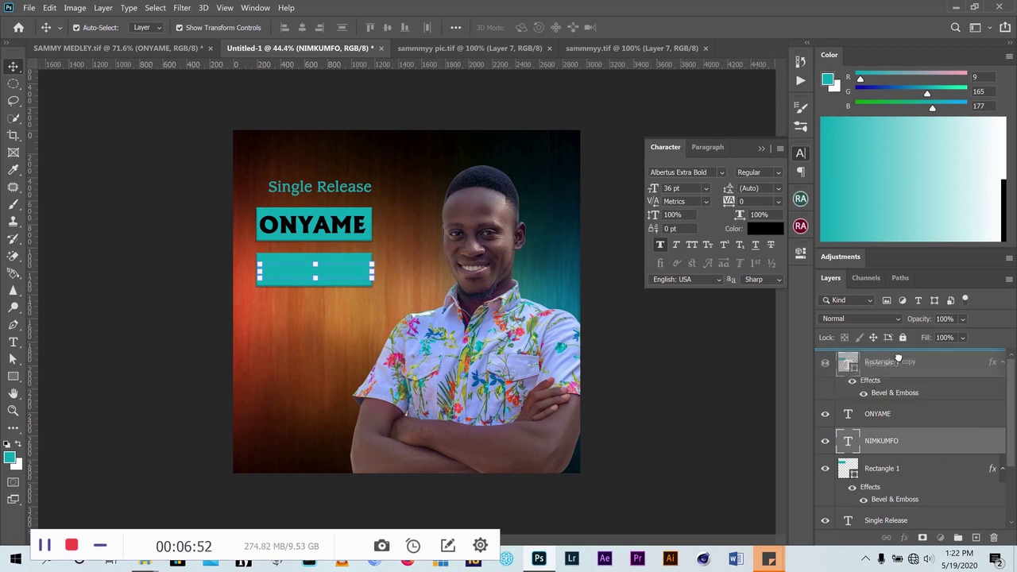
click(363, 273)
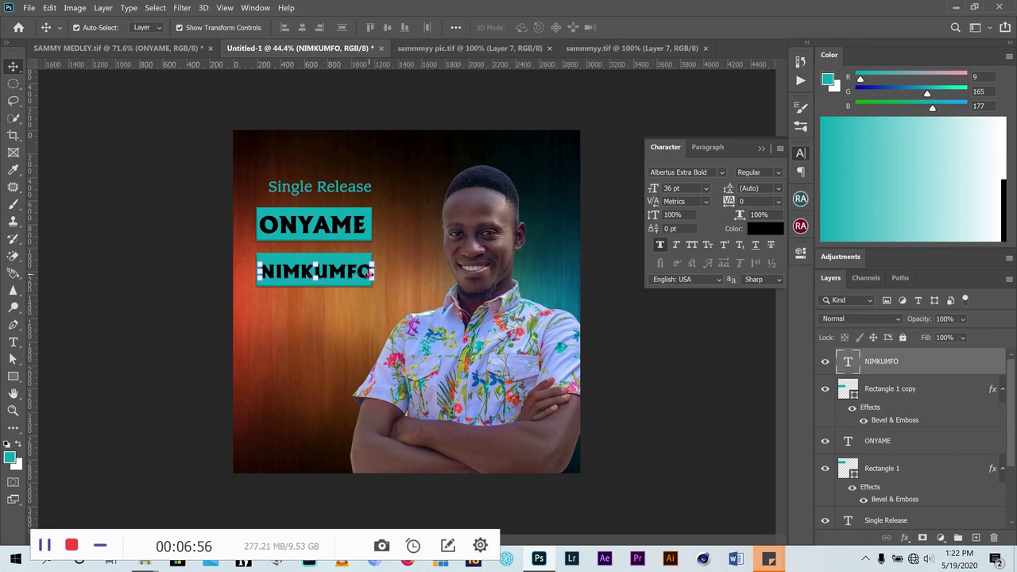
drag(372, 273, 370, 272)
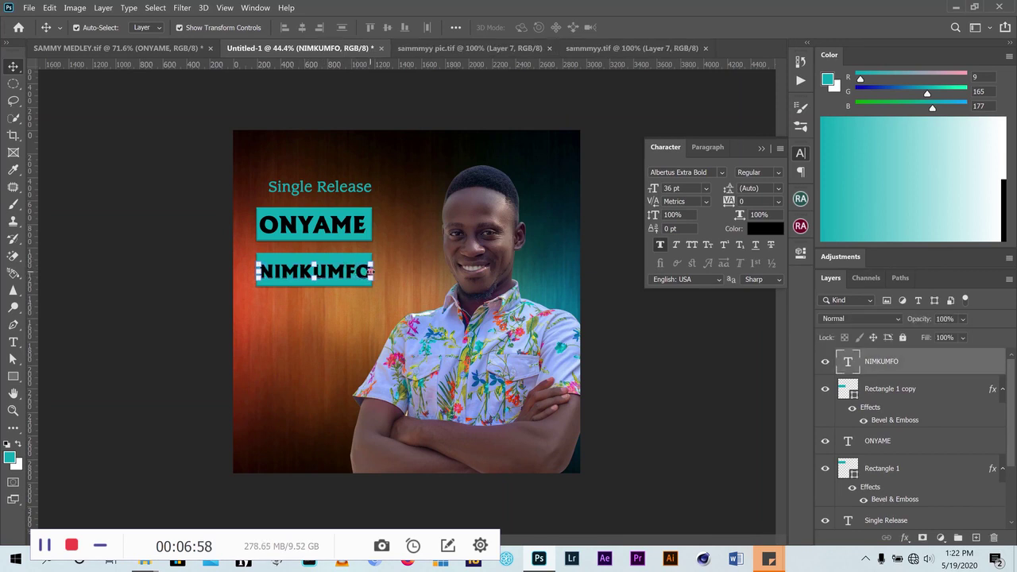
click(415, 276)
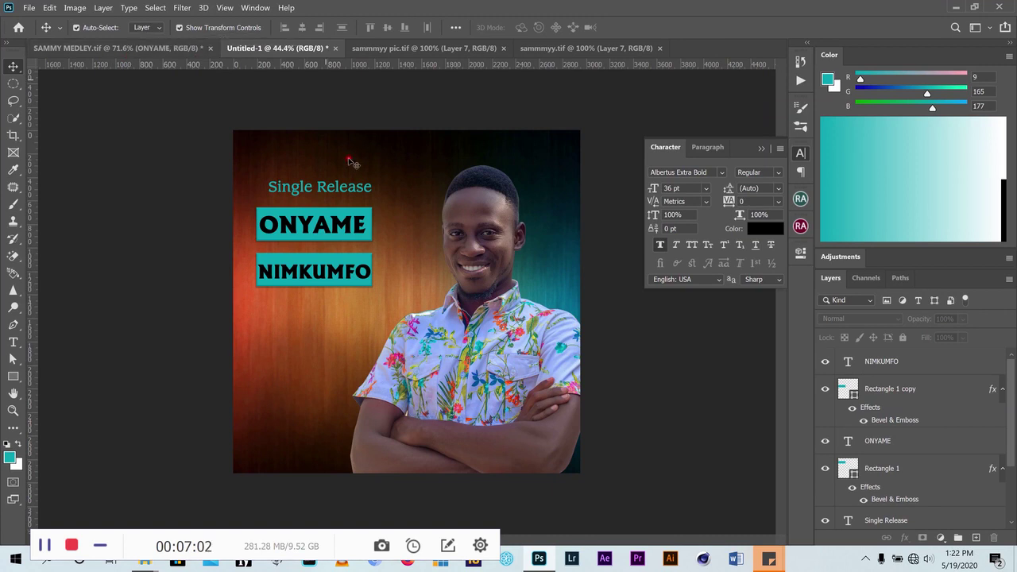
Alt-drag NIMKUMFO with its box to create a third embossed teal box below
click(147, 51)
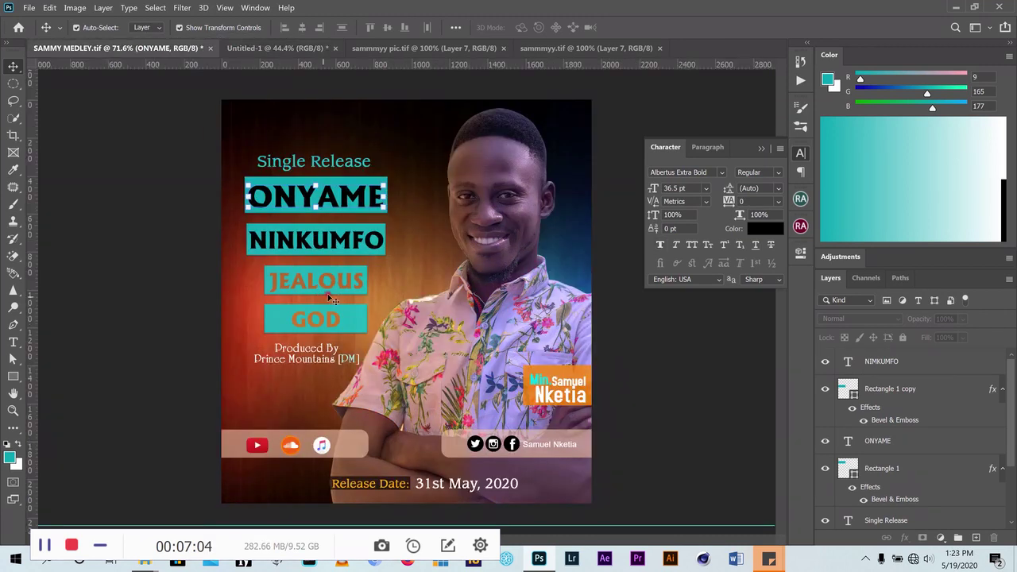
click(309, 52)
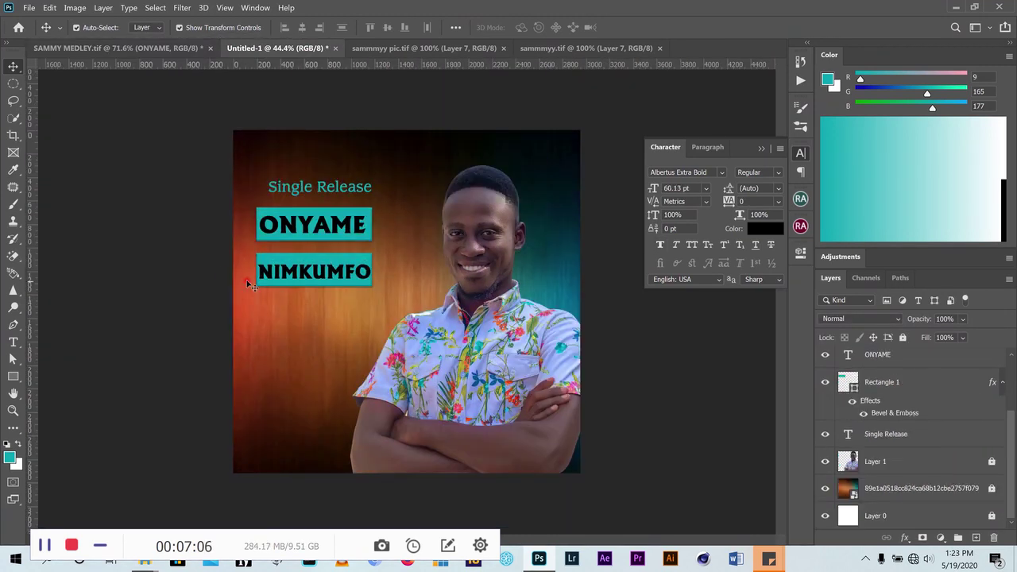
drag(230, 273, 362, 289)
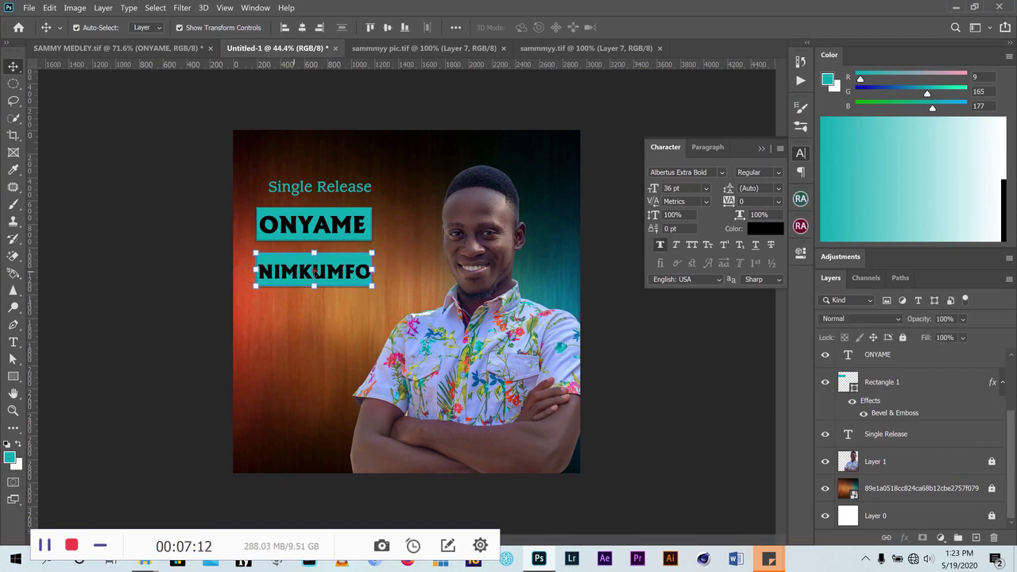
drag(310, 271, 306, 318)
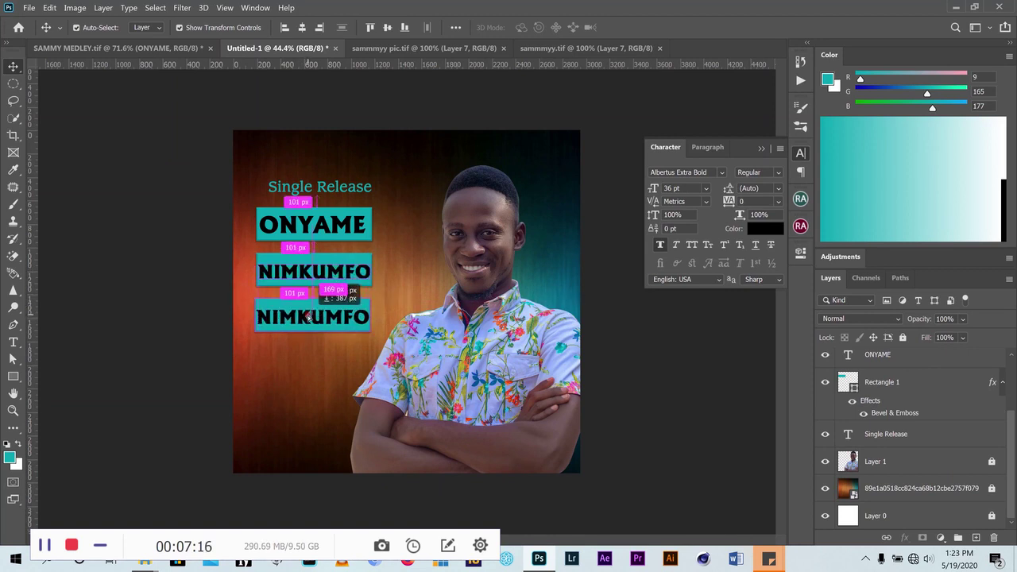
drag(306, 319, 311, 322)
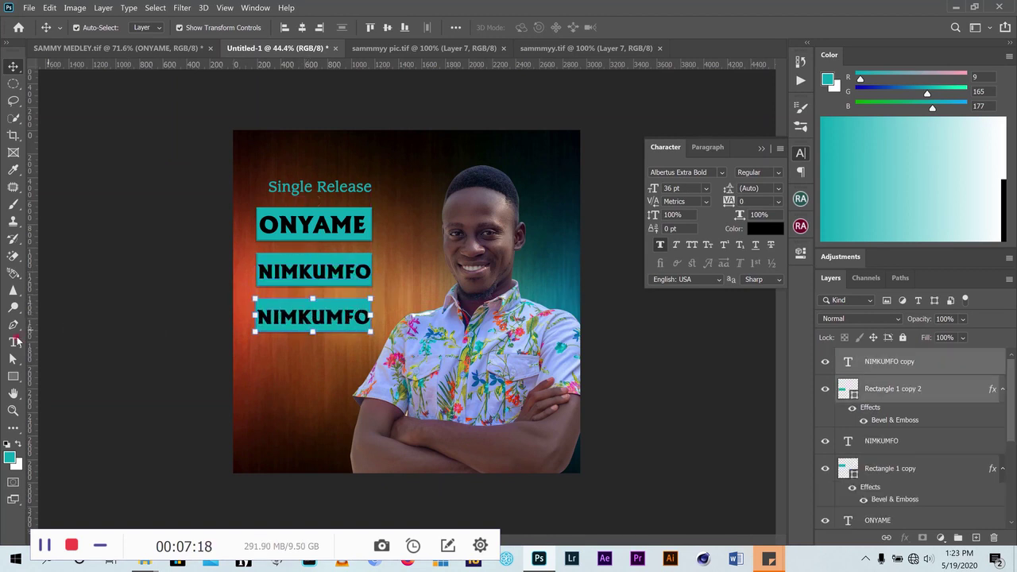
Change the third box's text to JEALOUS
click(13, 341)
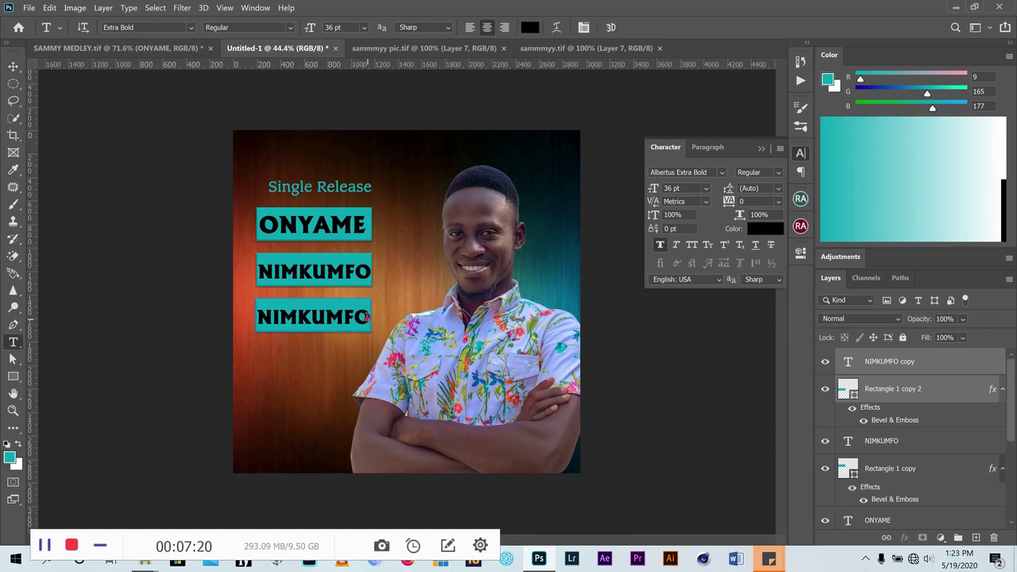
drag(366, 317, 259, 319)
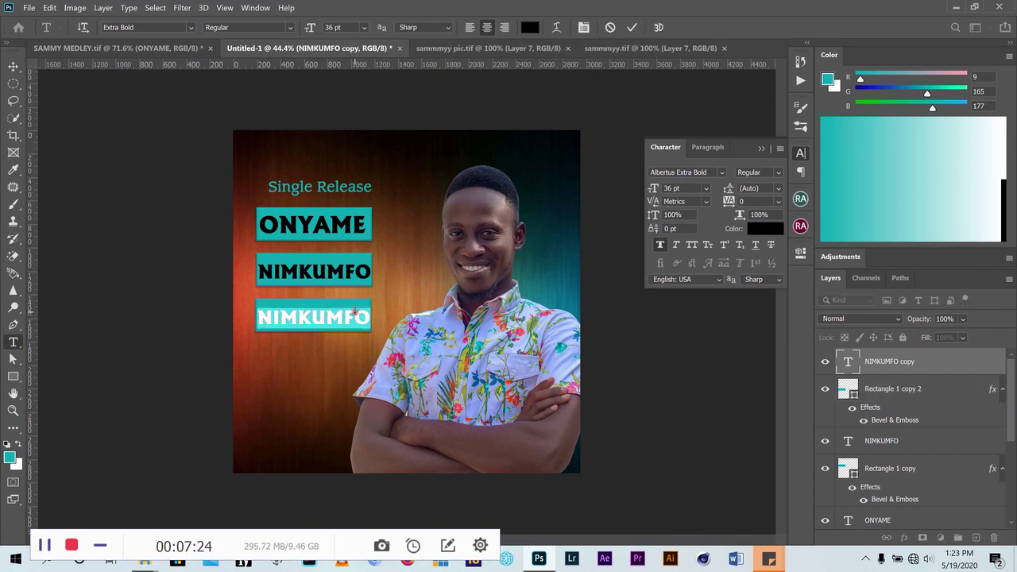
text(JEALO)
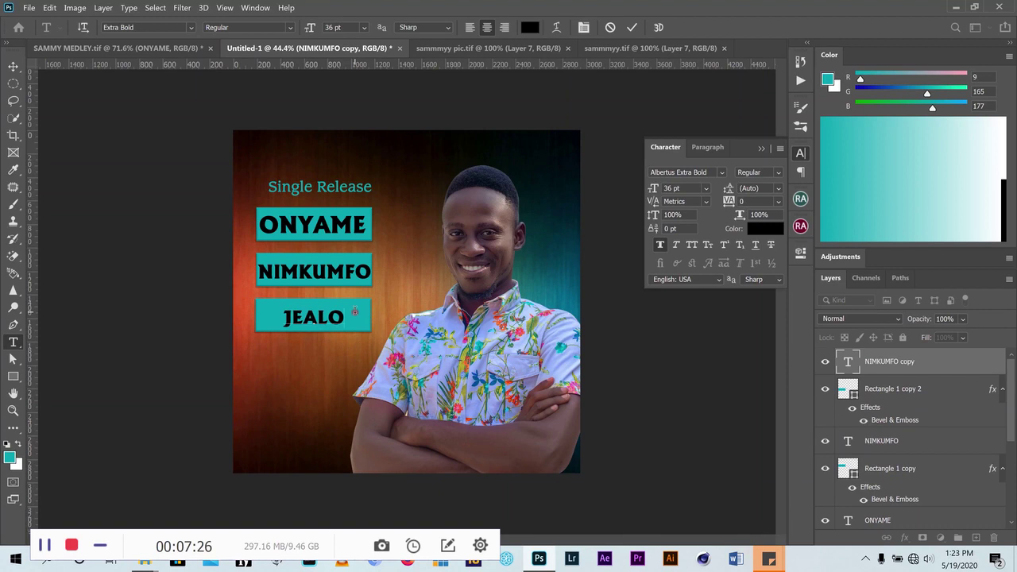
text(UES)
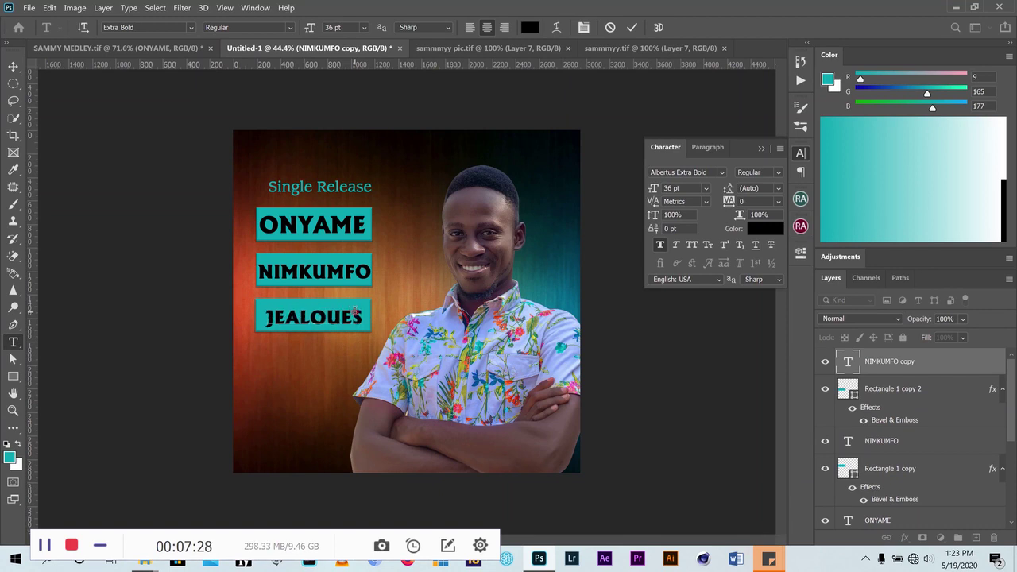
key(BackSpace)
key(BackSpace)
text(S)
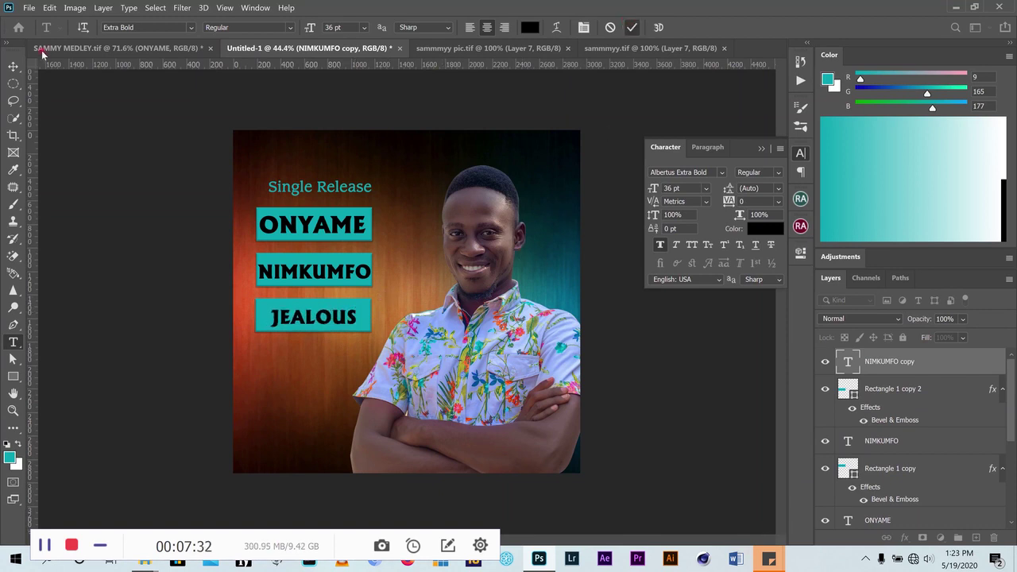
key(ctrl+Return)
Duplicate the JEALOUS box with its text into a fourth box below
click(15, 66)
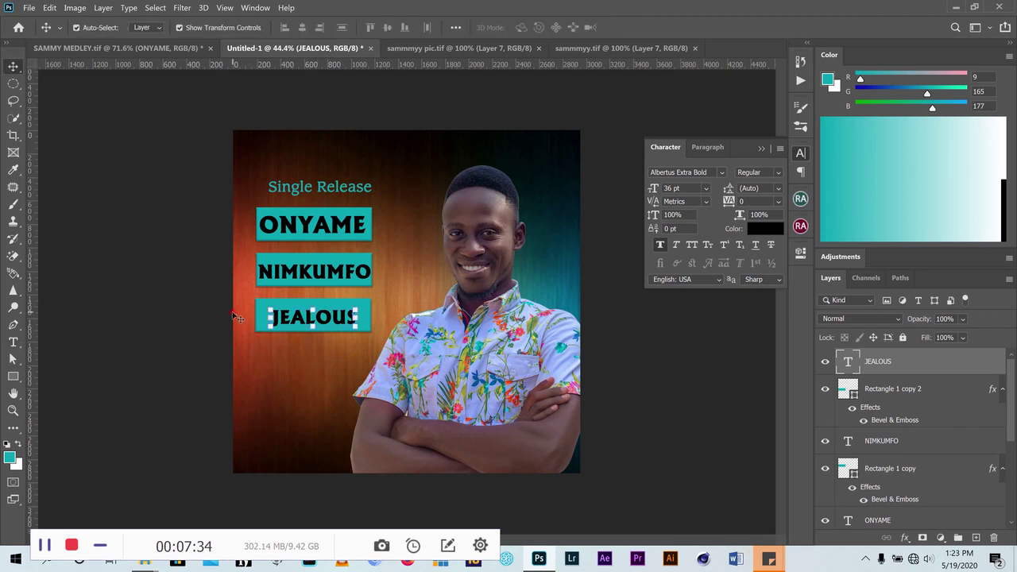
shift+click(365, 331)
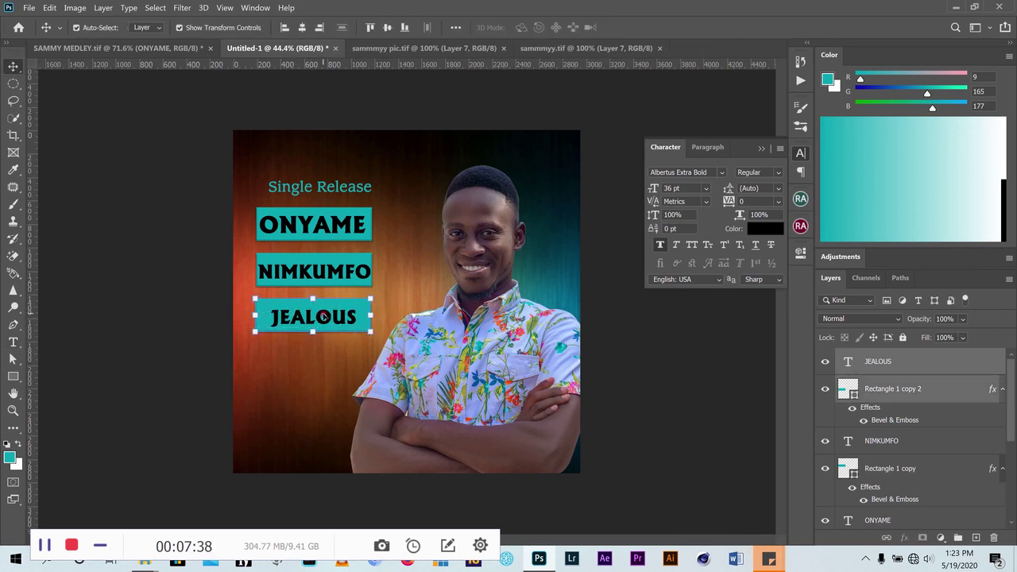
drag(322, 317, 318, 360)
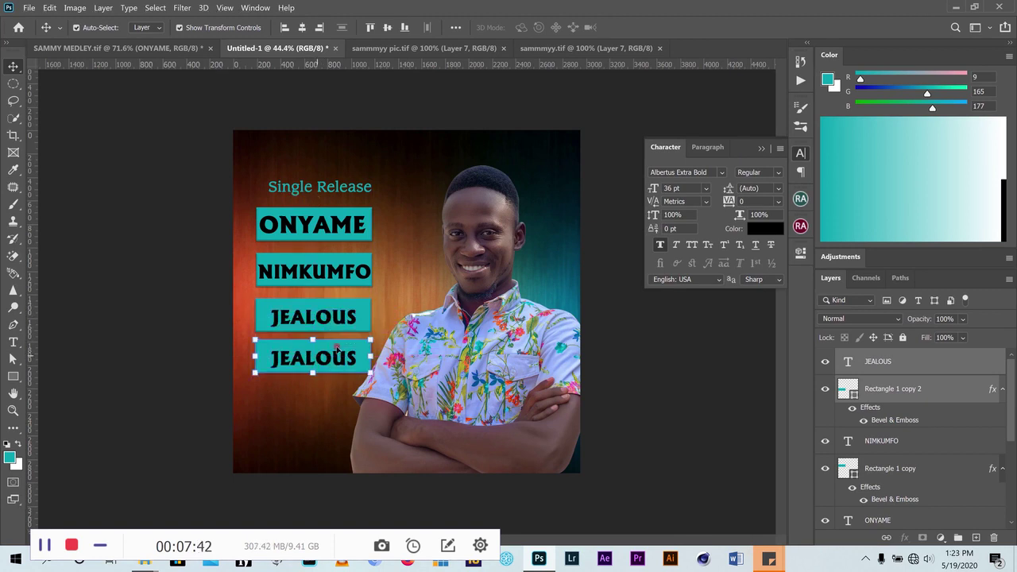
key(ctrl+h)
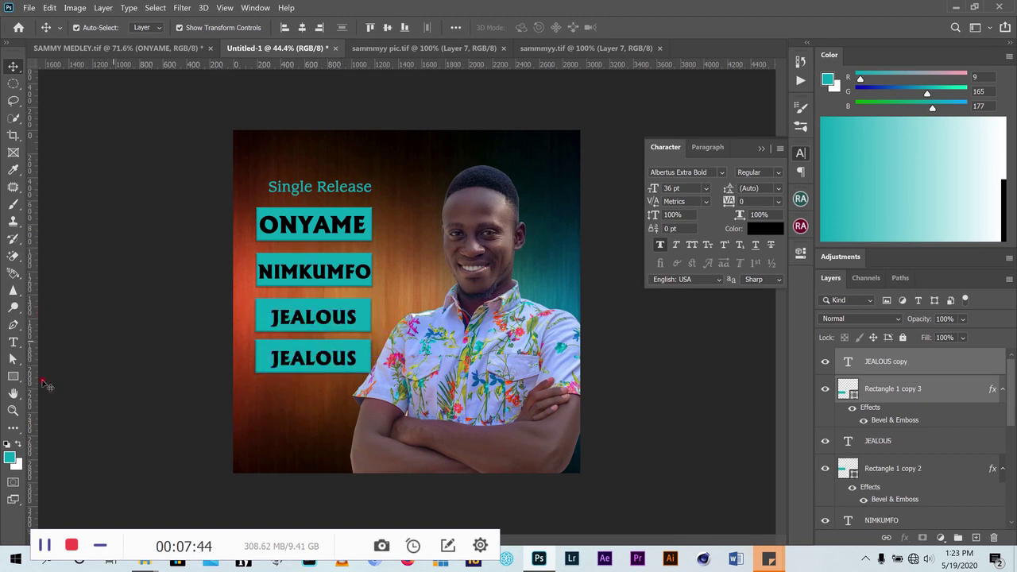
Replace the fourth box's text with GOD
click(14, 344)
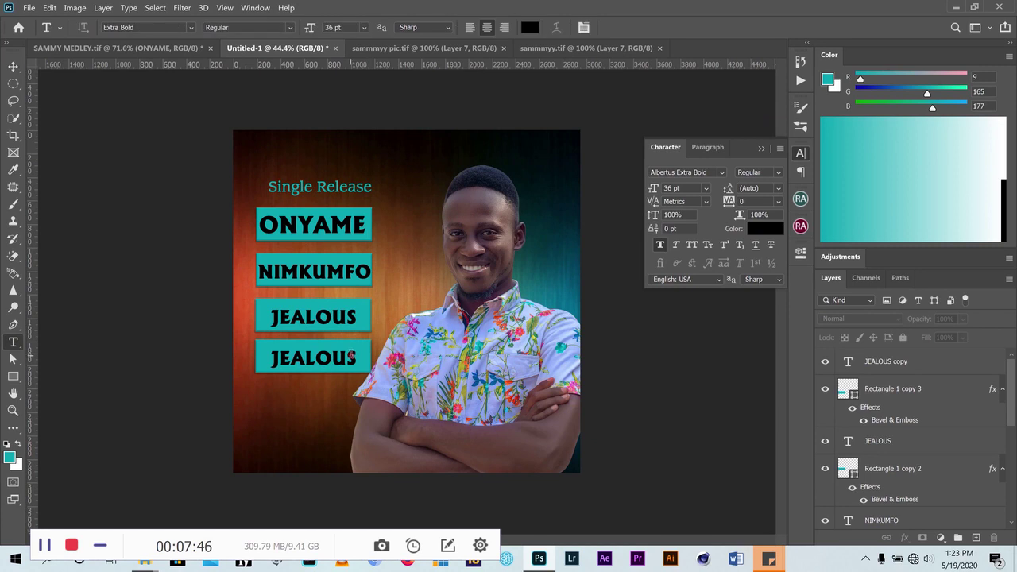
drag(353, 358, 255, 354)
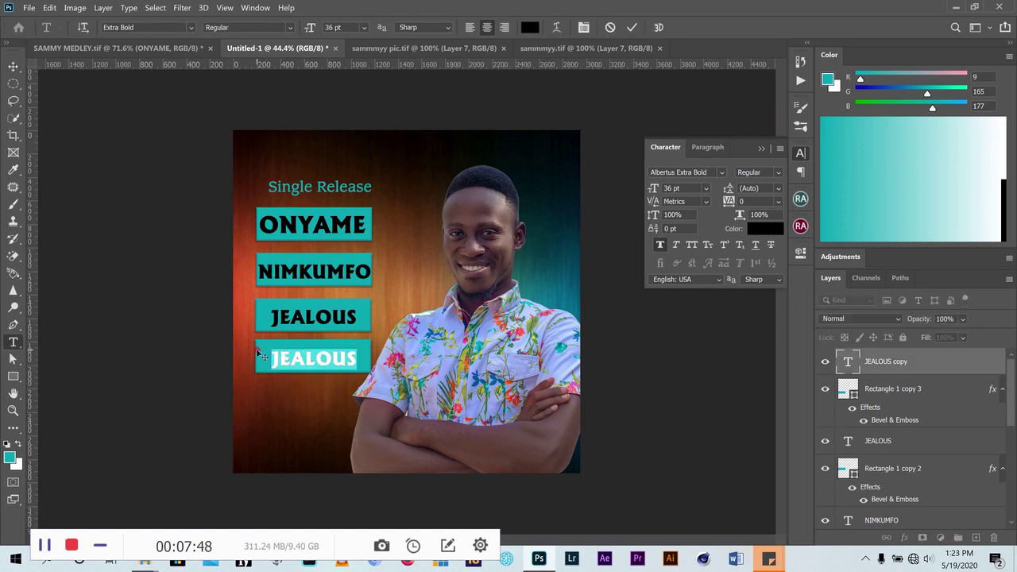
text(GO)
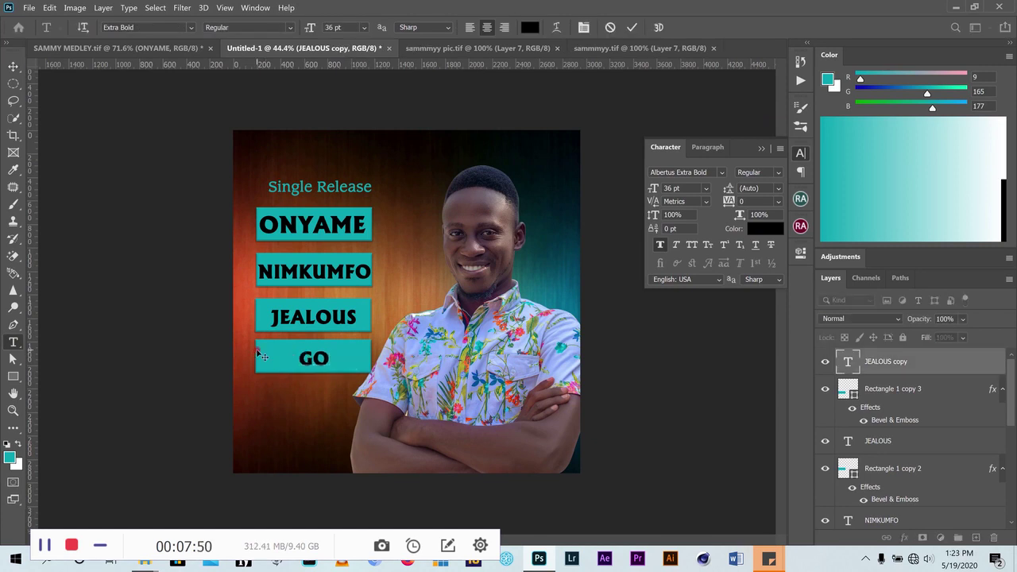
text(D)
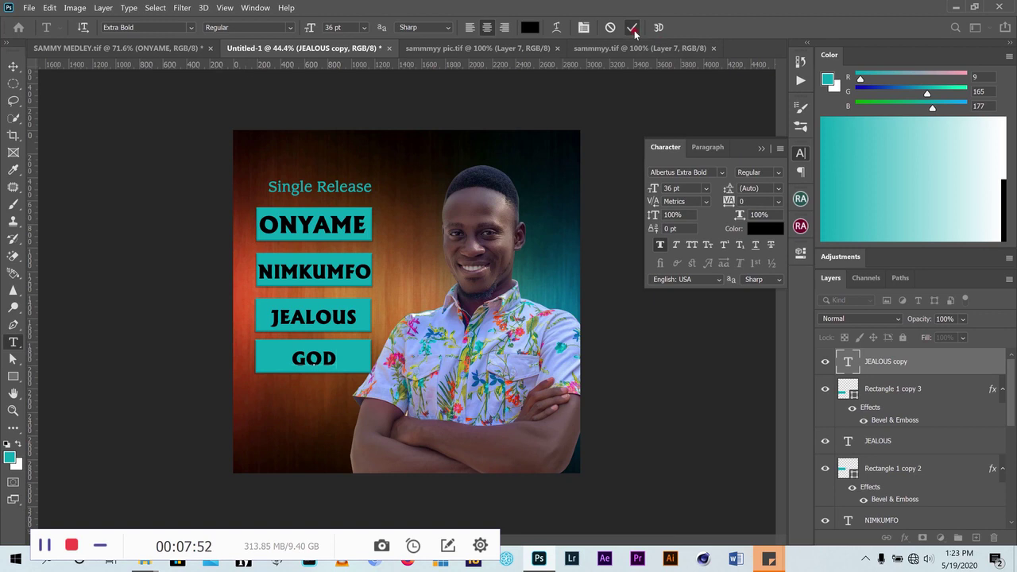
click(181, 49)
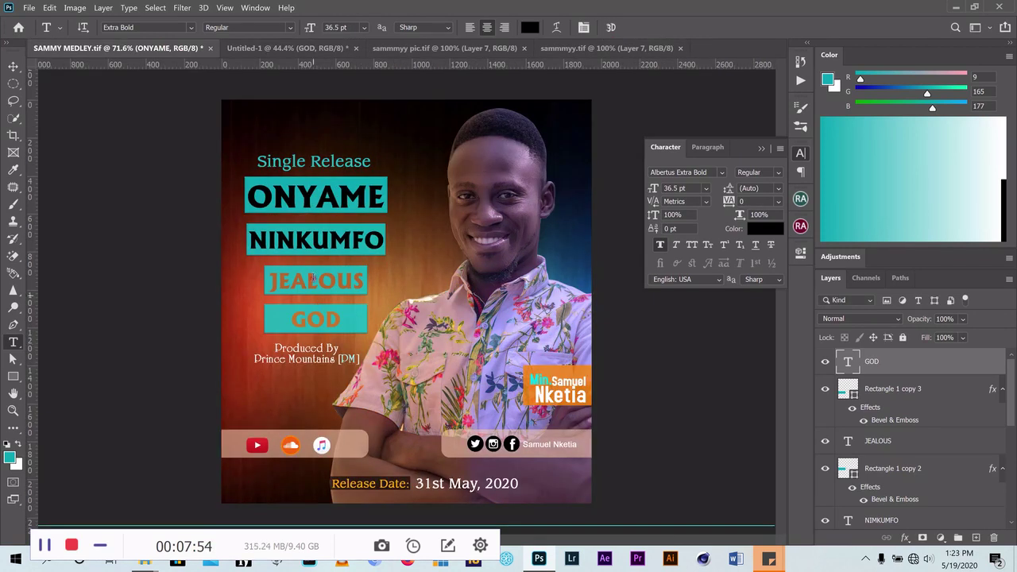
click(12, 66)
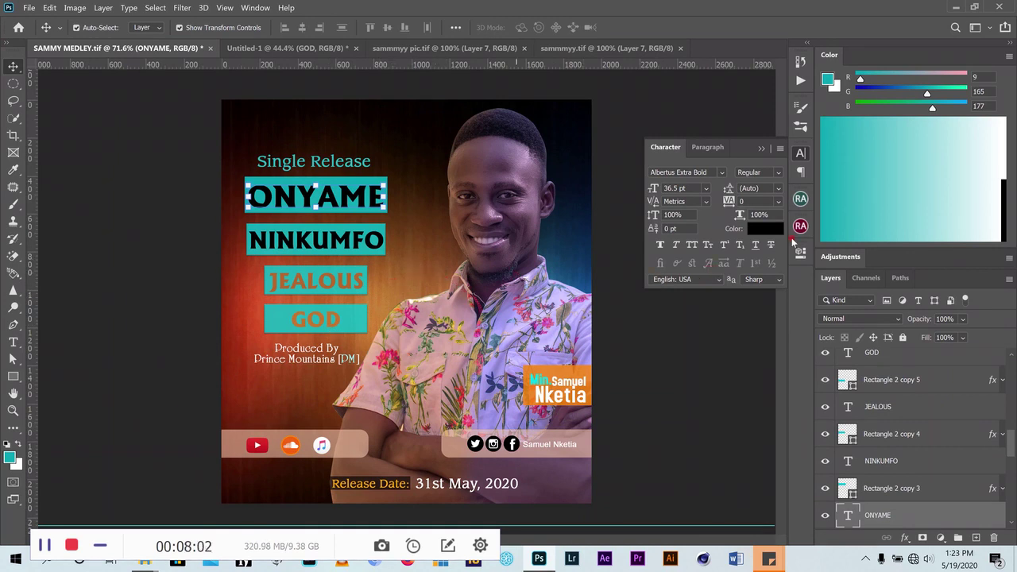
click(421, 51)
click(286, 47)
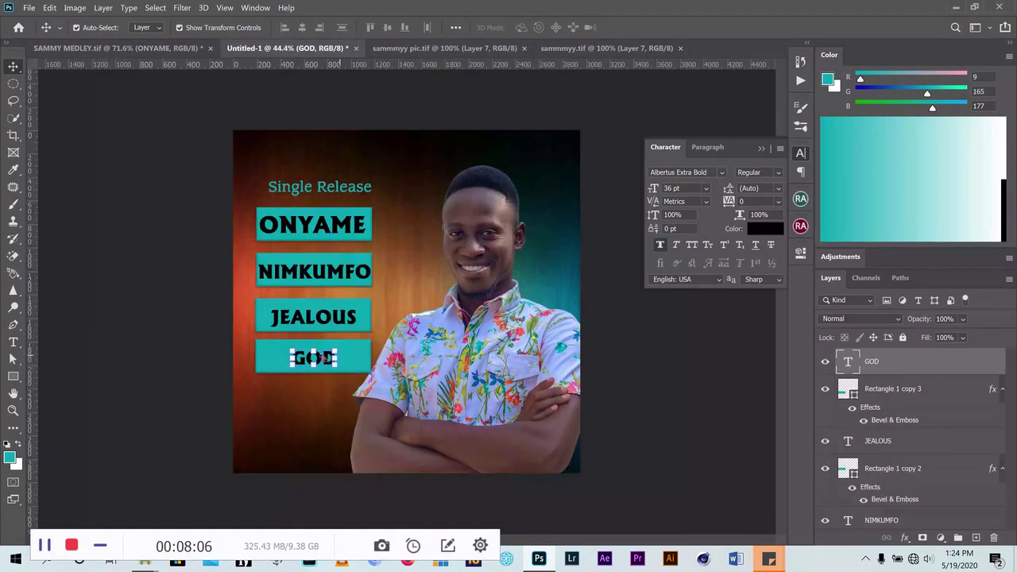
click(338, 321)
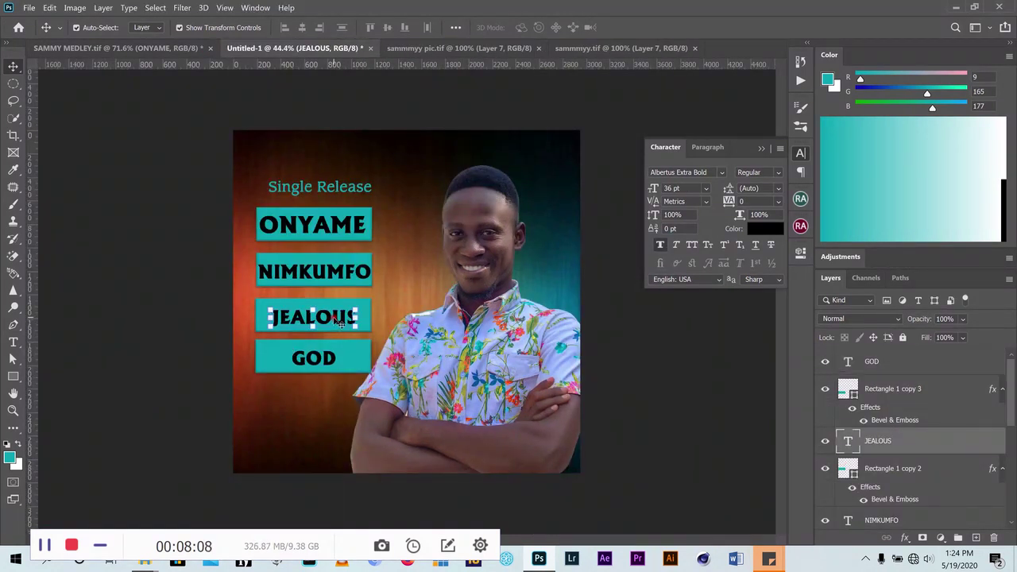
Recolour JEALOUS to #ba7939 and GOD to #b87b3b, sampling brown from the canvas
click(764, 230)
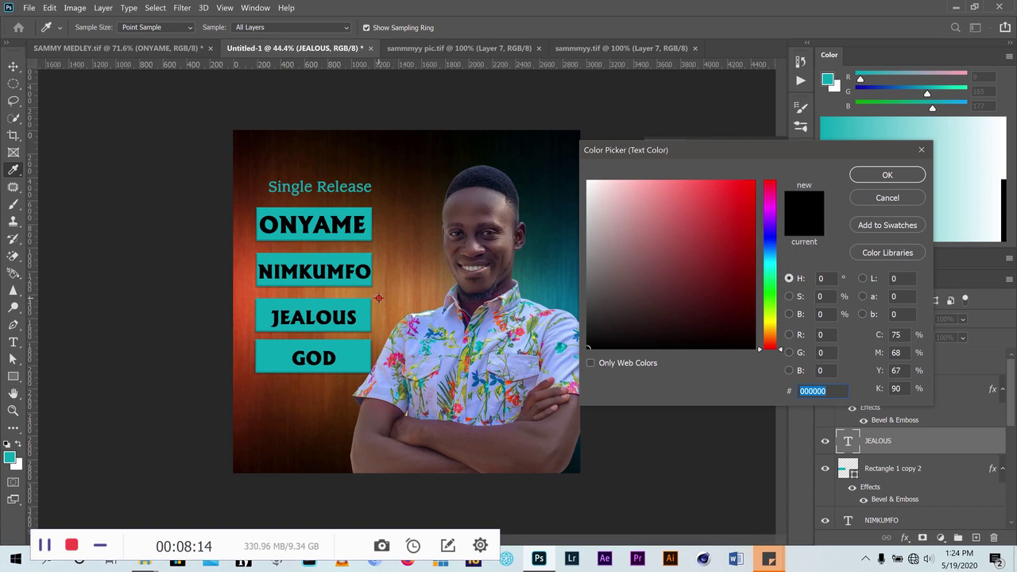
click(378, 297)
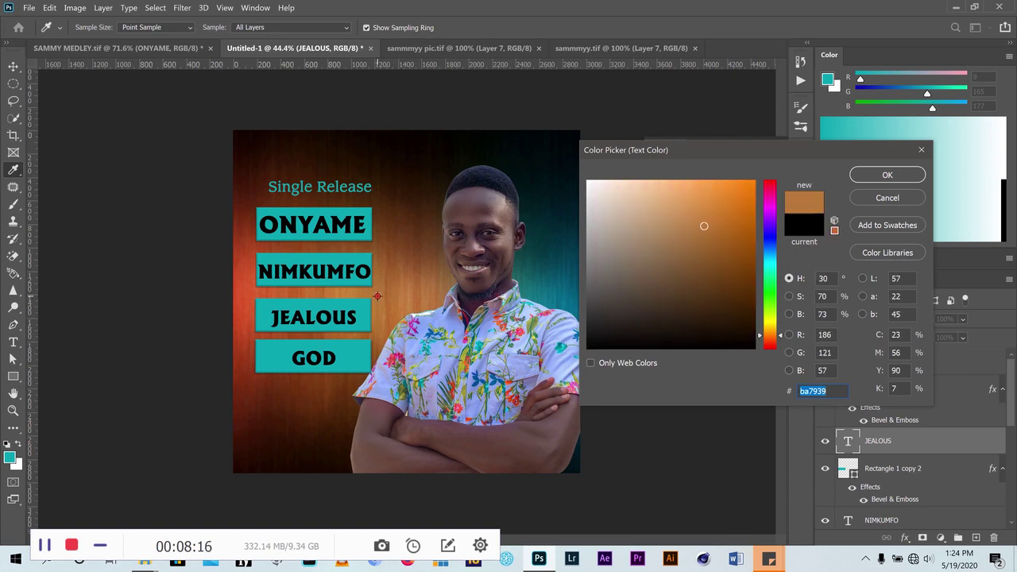
click(887, 175)
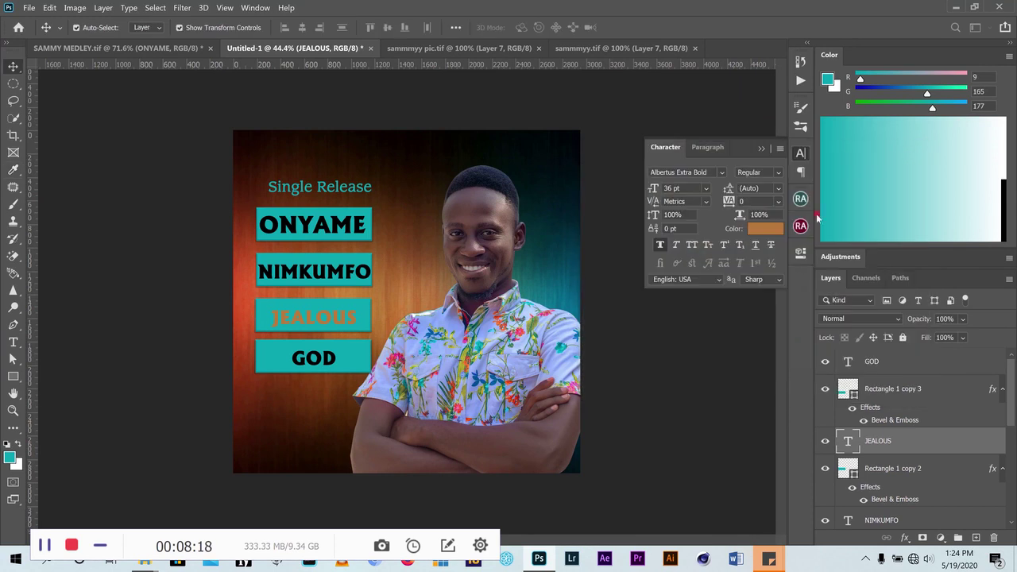
double_click(332, 360)
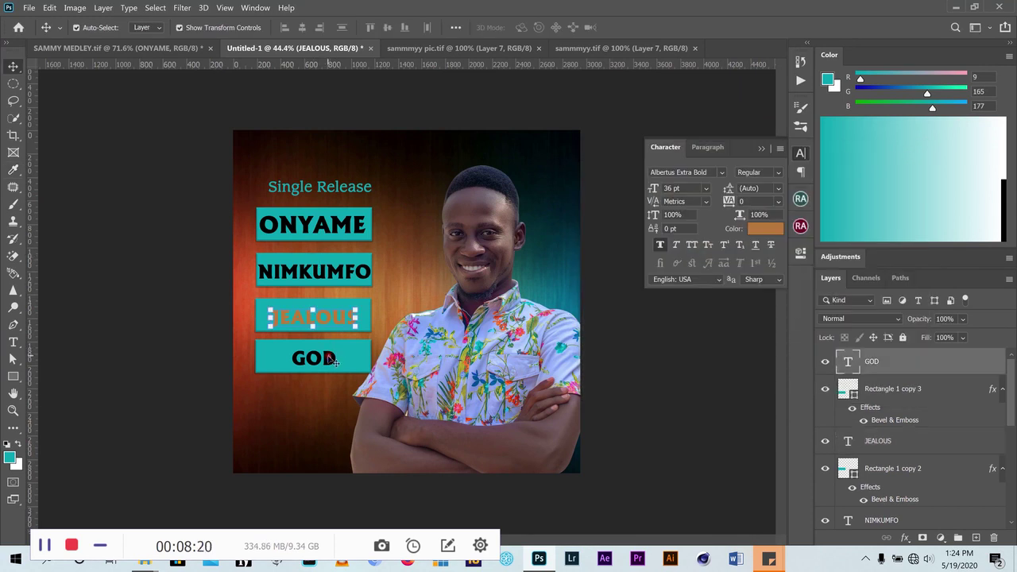
click(760, 230)
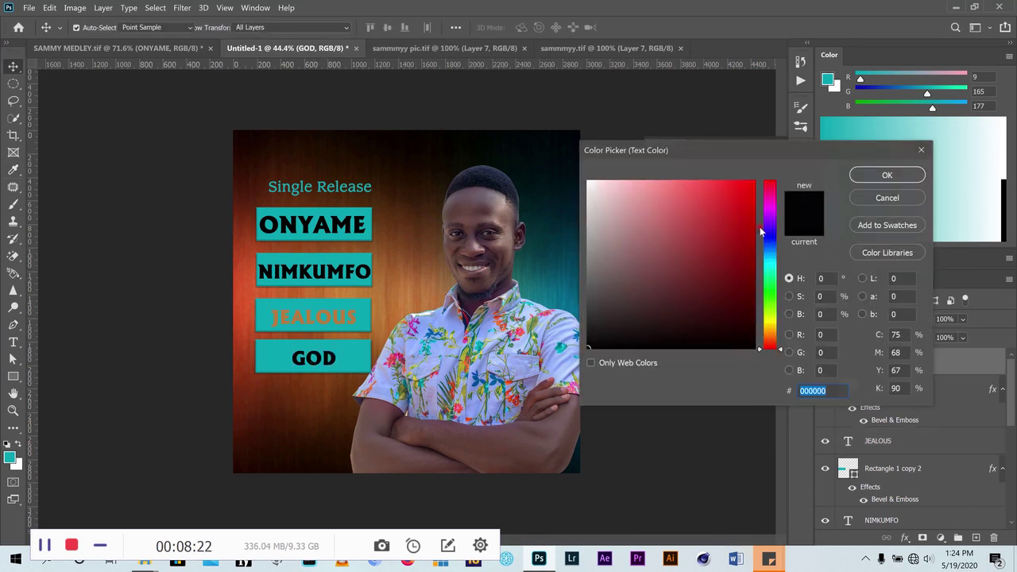
click(383, 302)
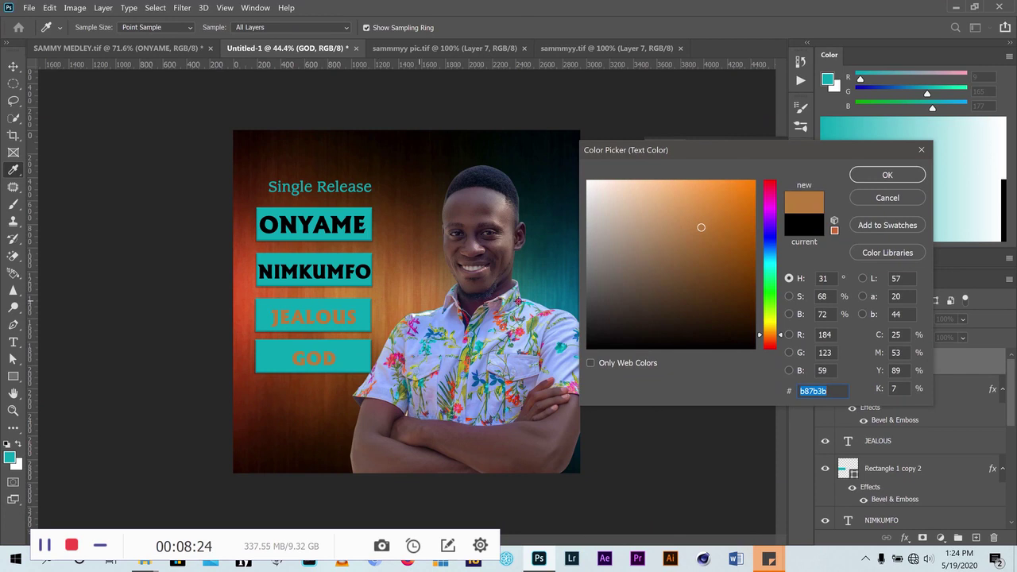
click(888, 175)
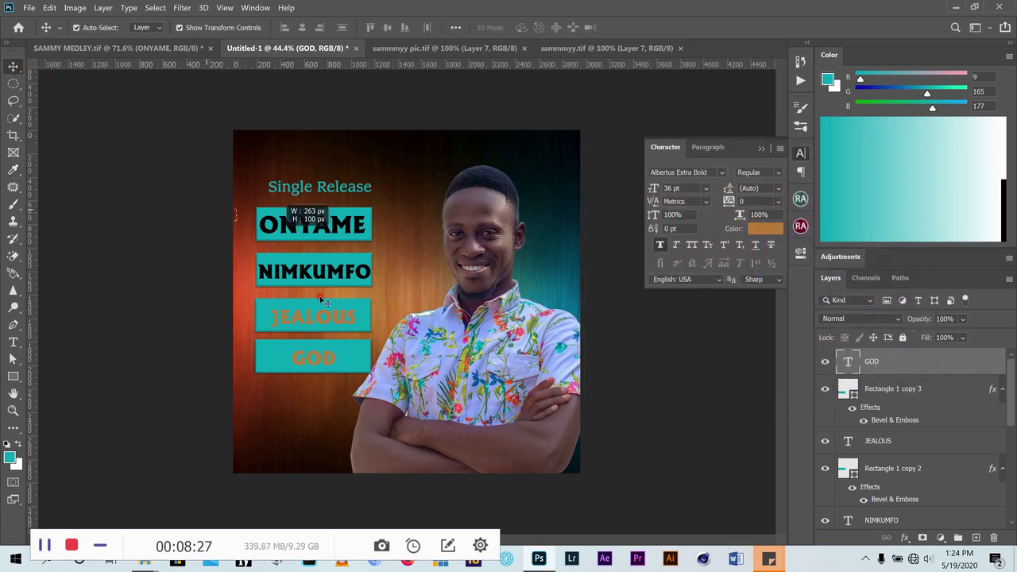
drag(268, 292, 171, 200)
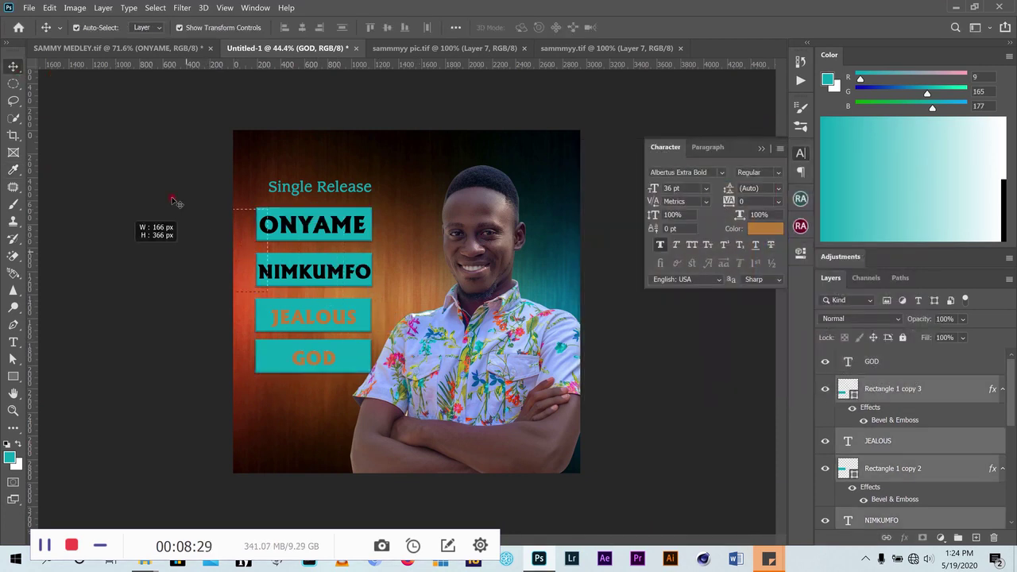
After checking the reference poster, widen the ONYAME and NIMKUMFO boxes to about 107%
click(170, 48)
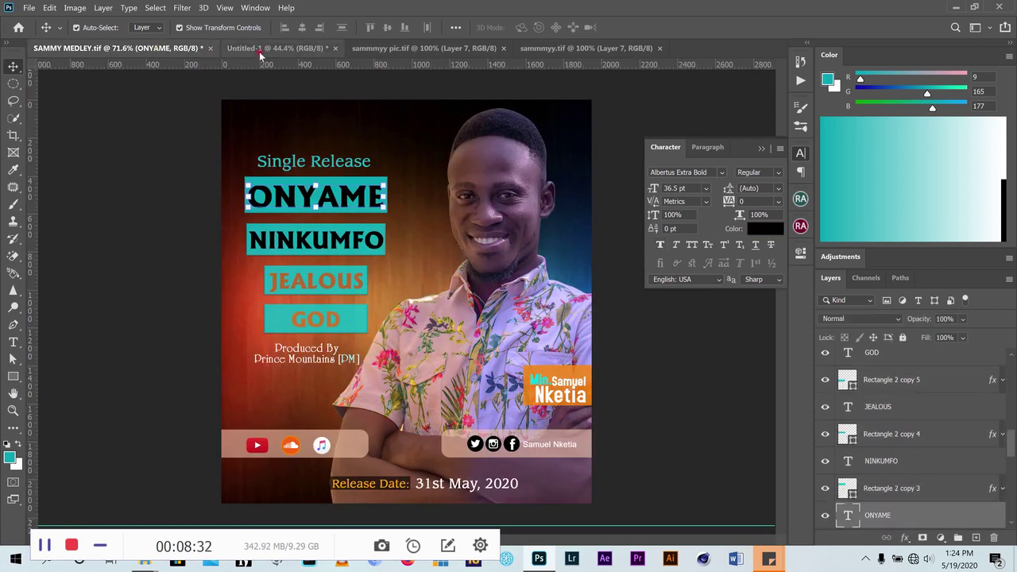
click(260, 51)
drag(313, 260, 380, 243)
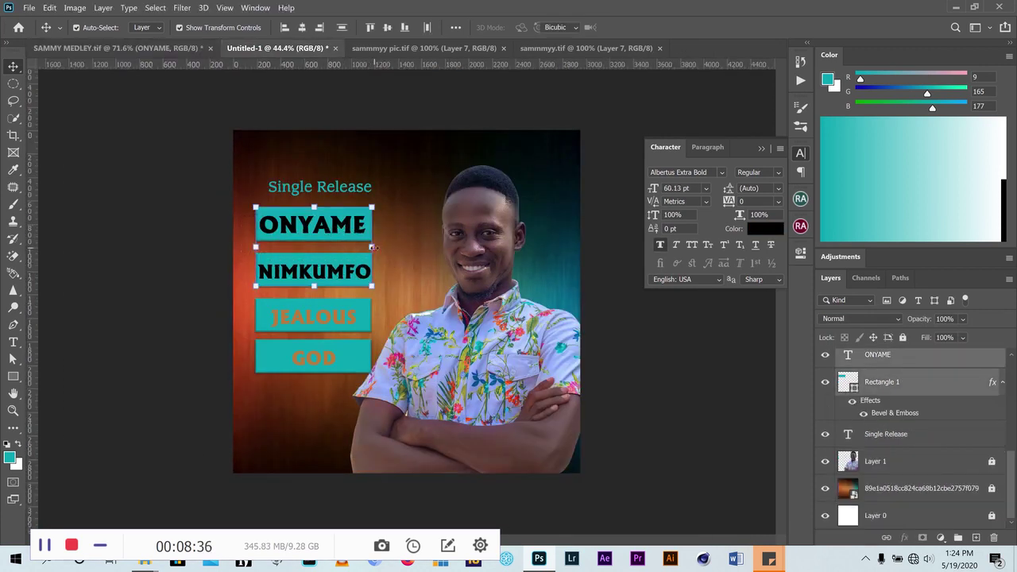
key(ctrl+t)
drag(373, 248, 381, 248)
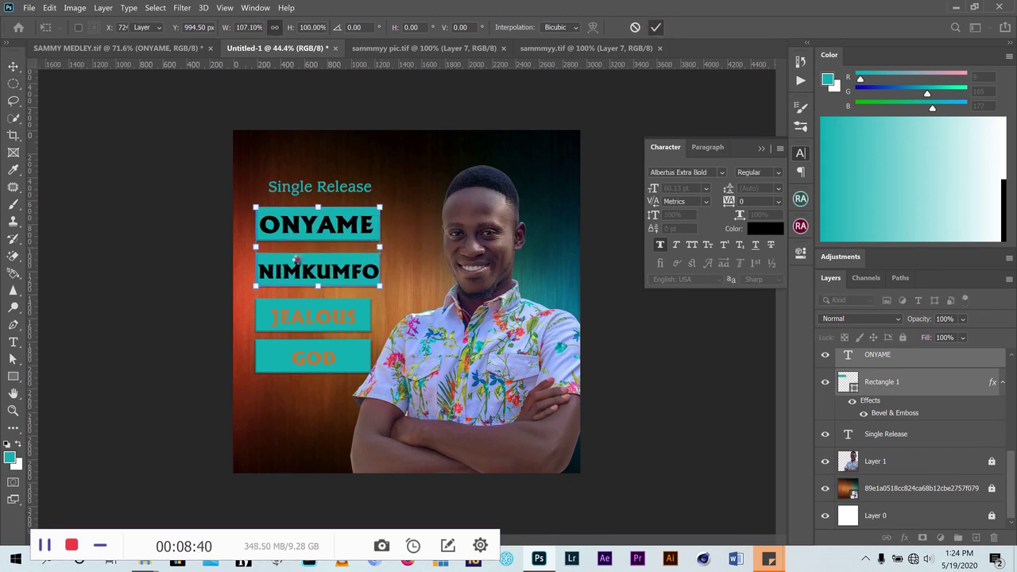
Shrink the JEALOUS and GOD boxes to about 79% and shift them slightly right
click(350, 322)
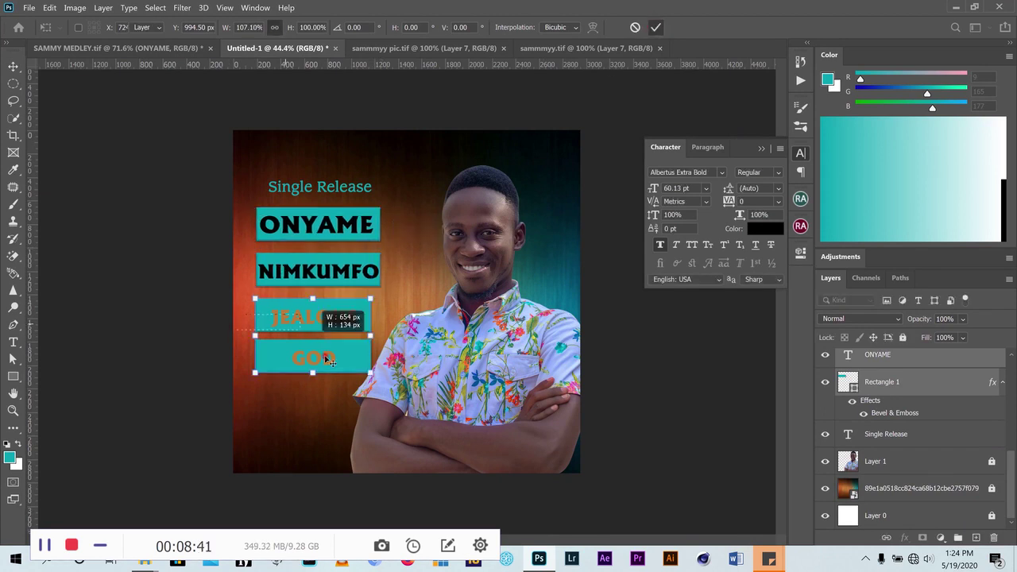
click(369, 372)
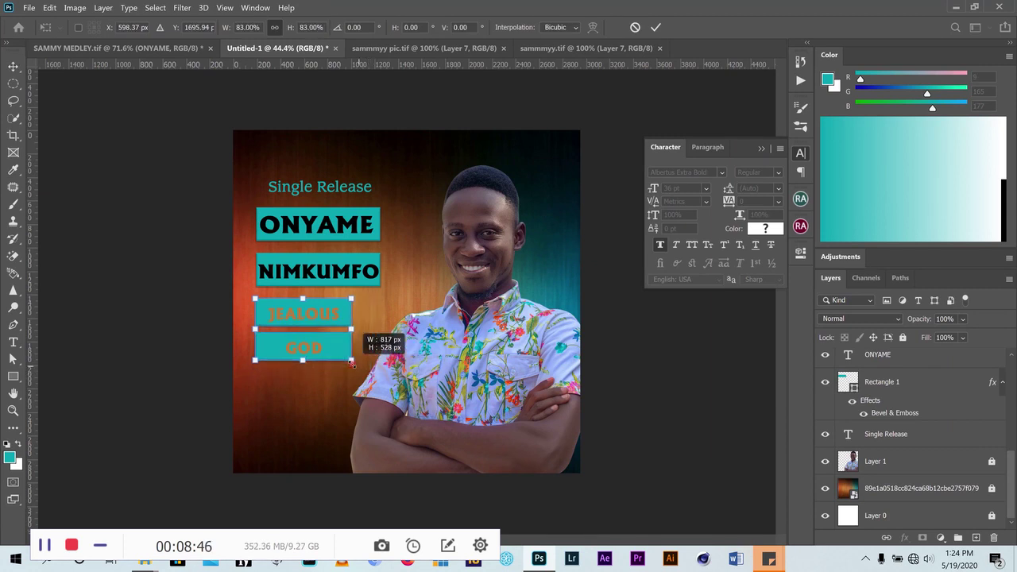
drag(371, 373, 347, 357)
drag(311, 315, 332, 315)
click(656, 28)
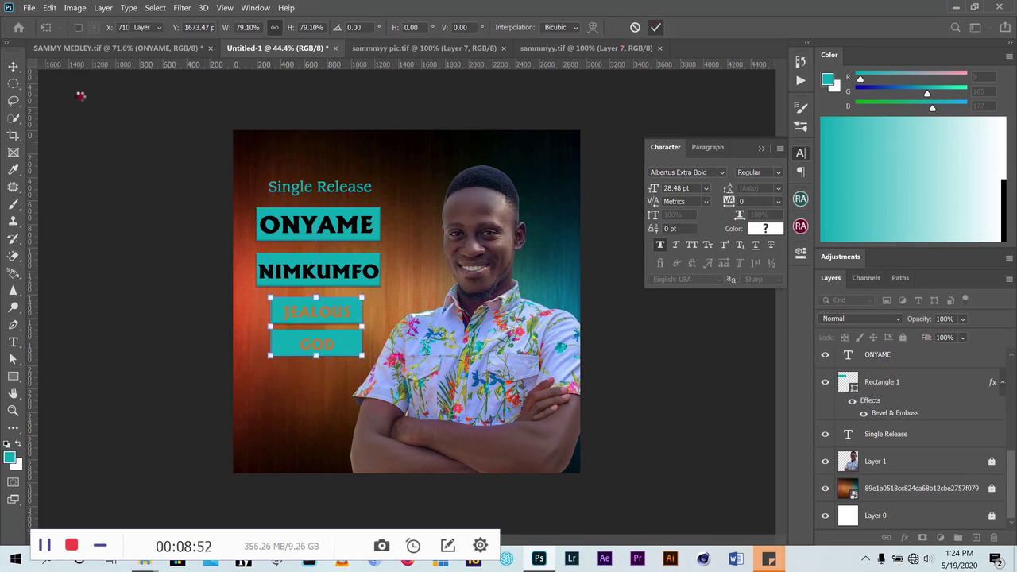
Compare with the reference poster, then start moving Single Release slightly down
click(119, 49)
key(ctrl+Tab)
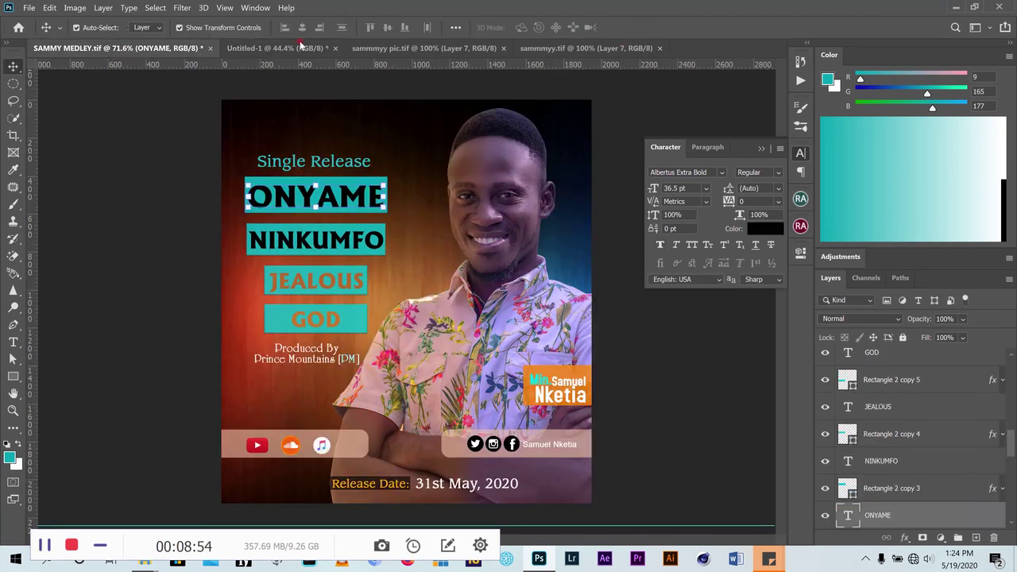
click(278, 49)
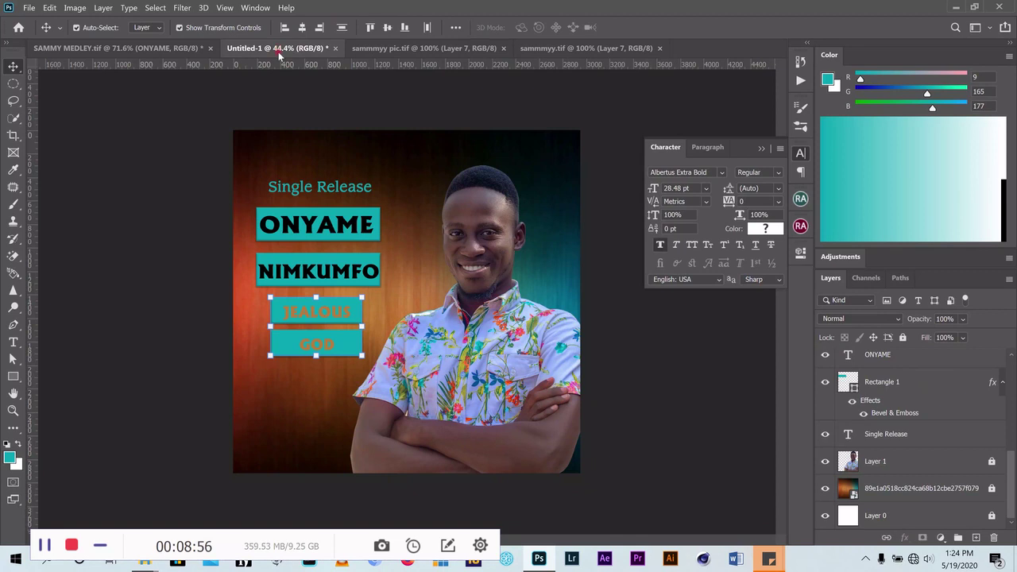
mouse_move(326, 196)
mouse_down()
mouse_move(360, 193)
mouse_move(334, 194)
mouse_up()
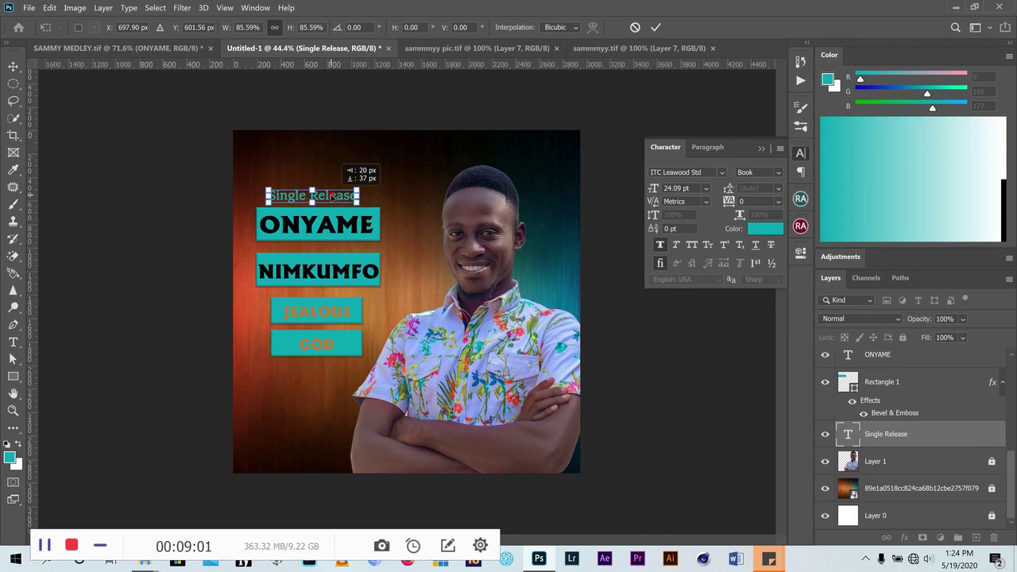
Enlarge the JEALOUS and GOD boxes to about 105% and nudge them slightly left
click(656, 28)
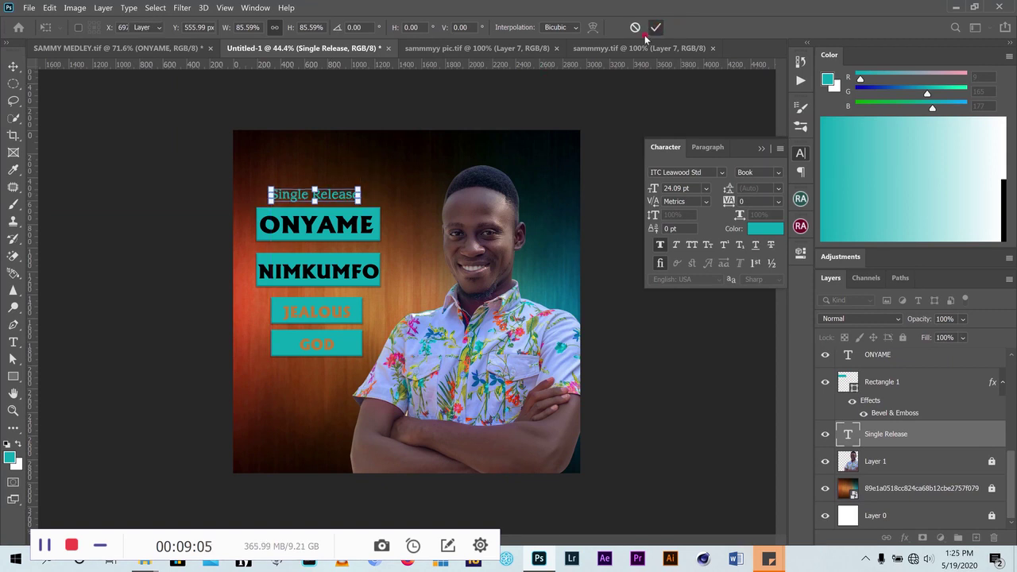
click(338, 335)
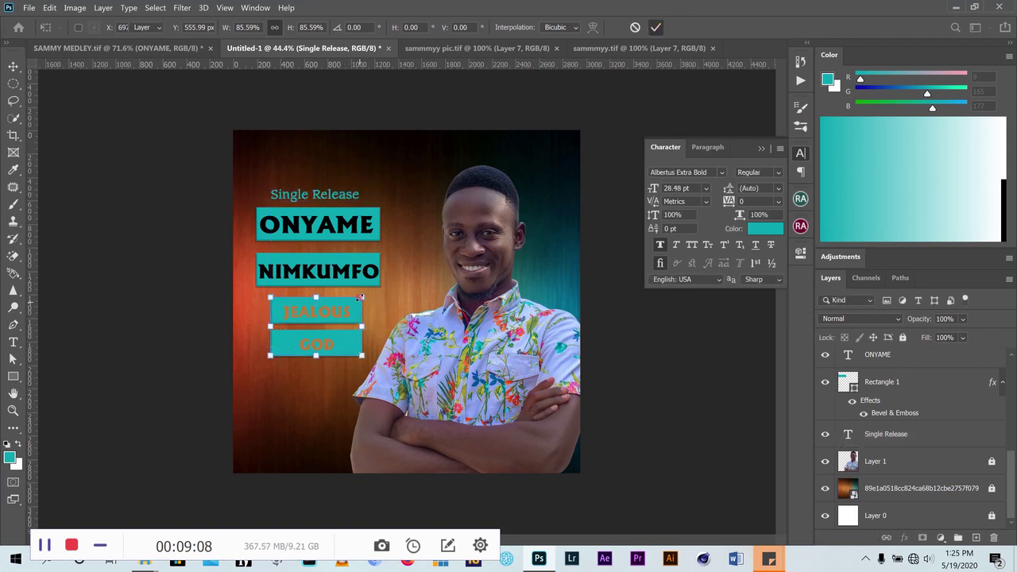
drag(362, 297, 368, 293)
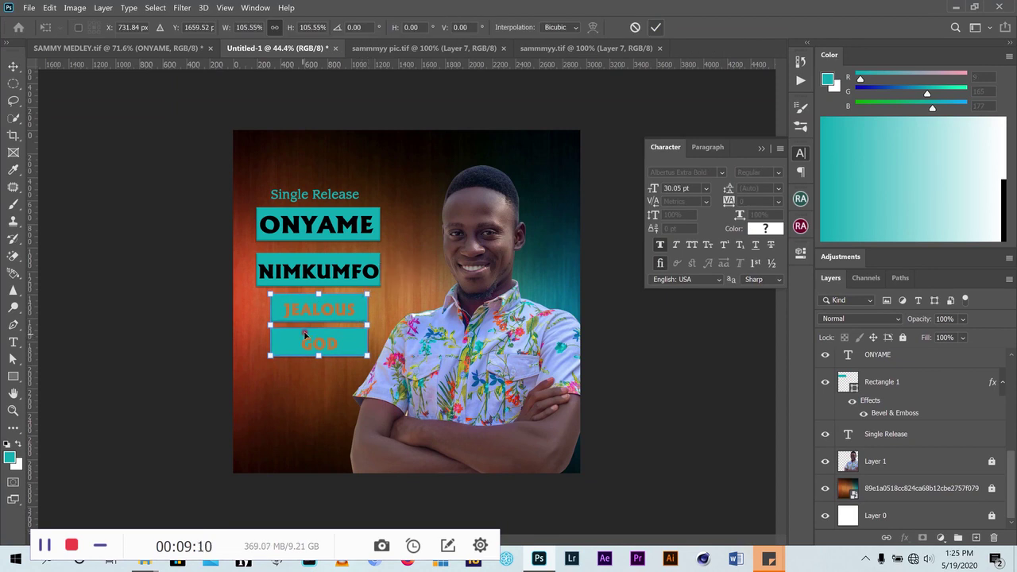
drag(309, 330, 305, 330)
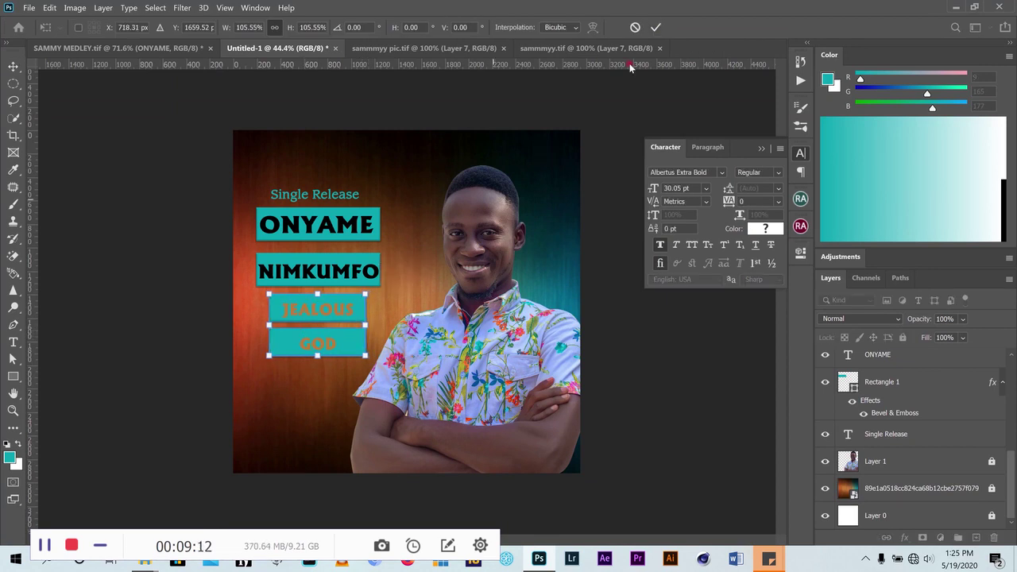
click(652, 28)
Align the whole title stack on horizontal centres and shift it slightly left
mouse_move(211, 167)
mouse_down()
mouse_move(320, 265)
mouse_move(321, 344)
mouse_up()
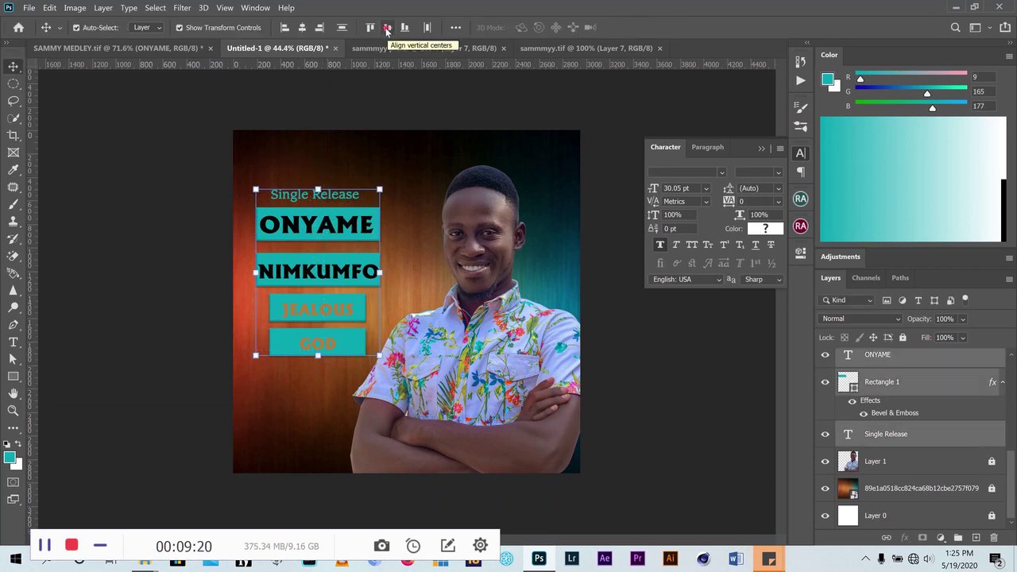
click(303, 29)
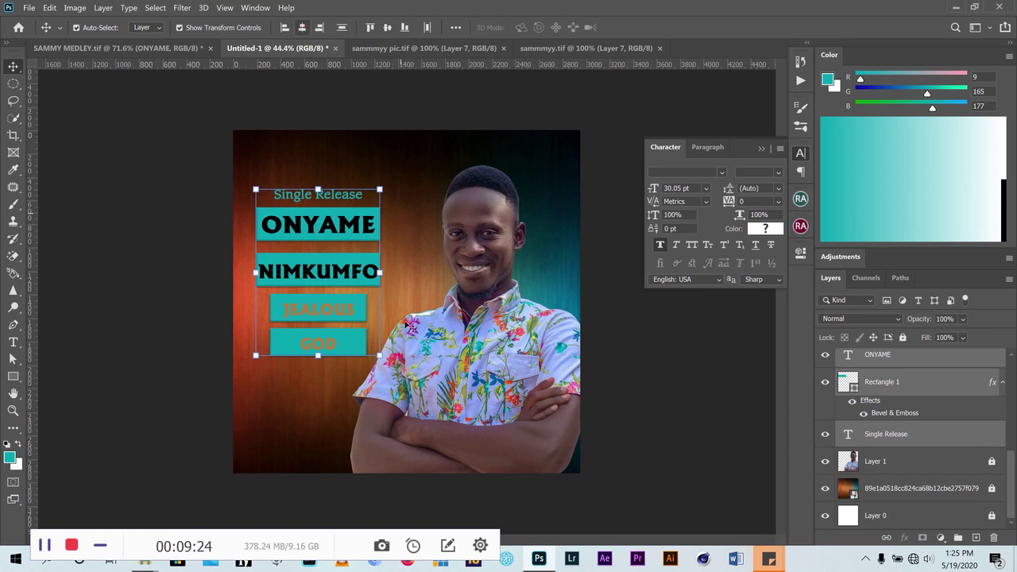
drag(333, 226, 328, 225)
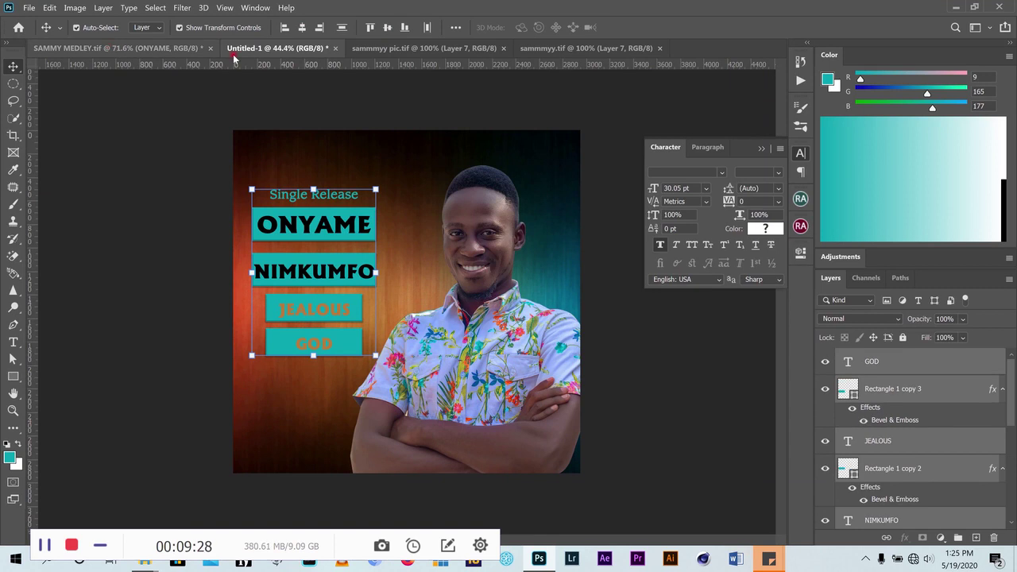
Add a 'Produced By' text layer below the title boxes on the Untitled-1 flyer
click(592, 49)
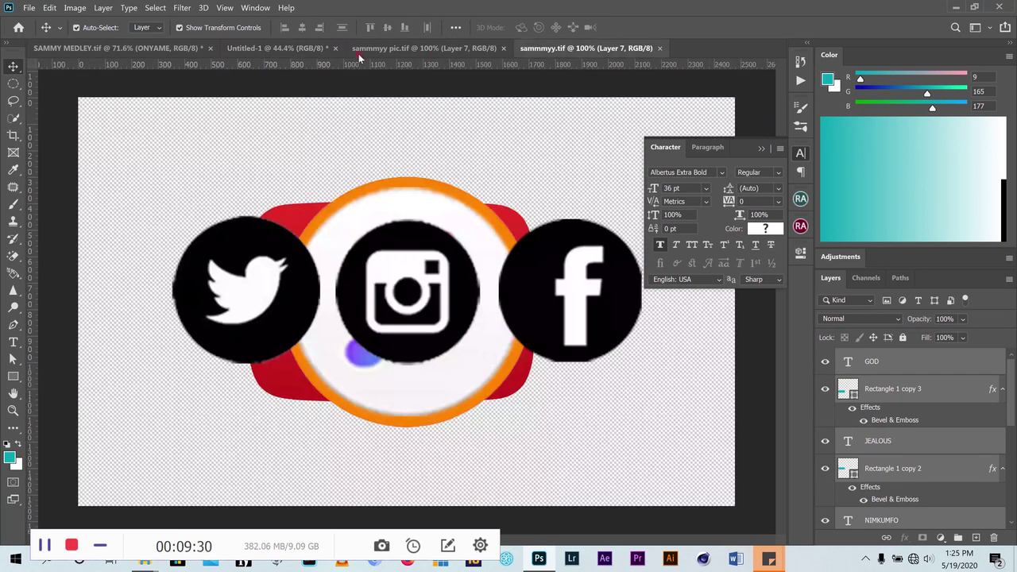
click(148, 49)
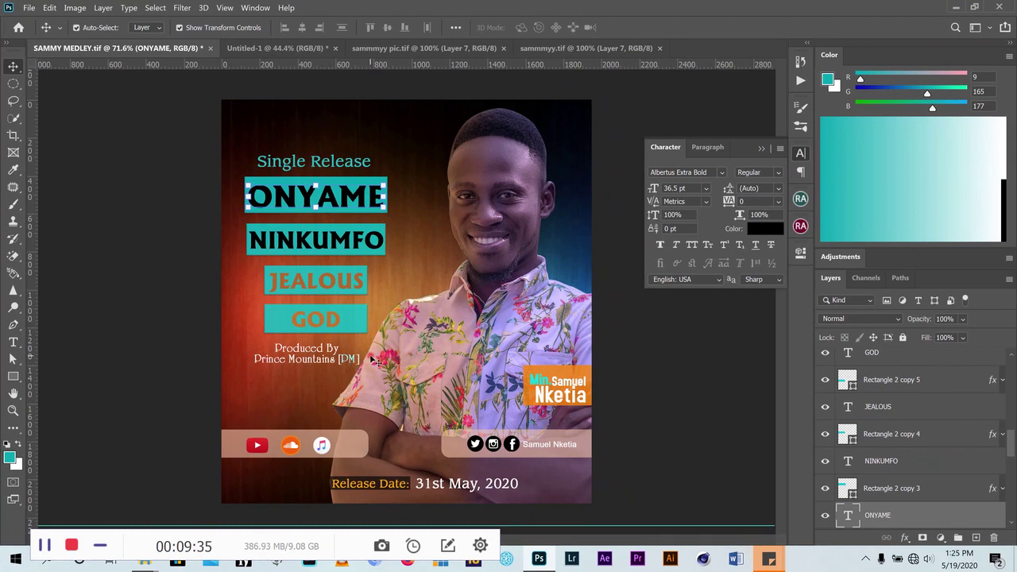
click(306, 48)
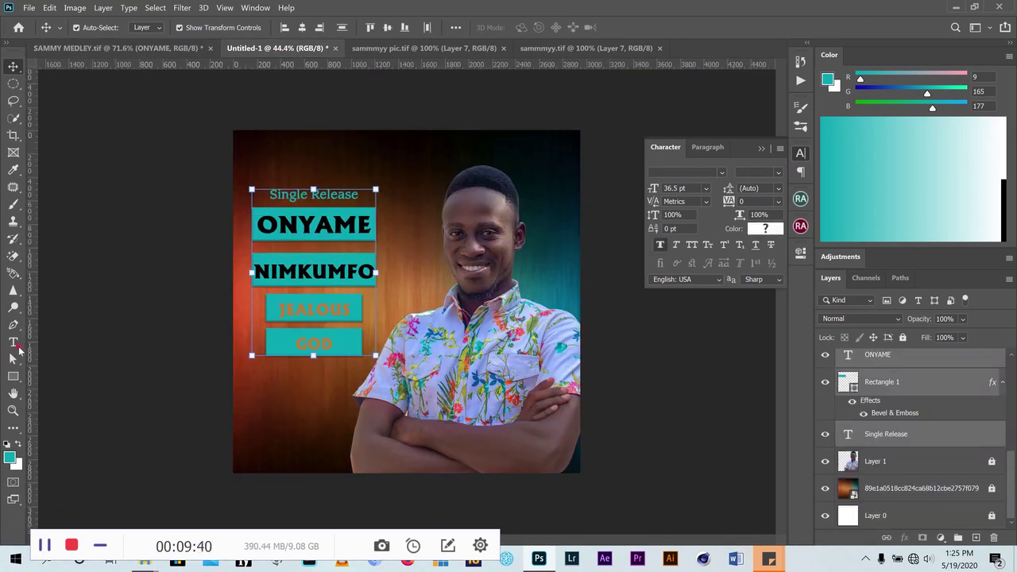
click(16, 347)
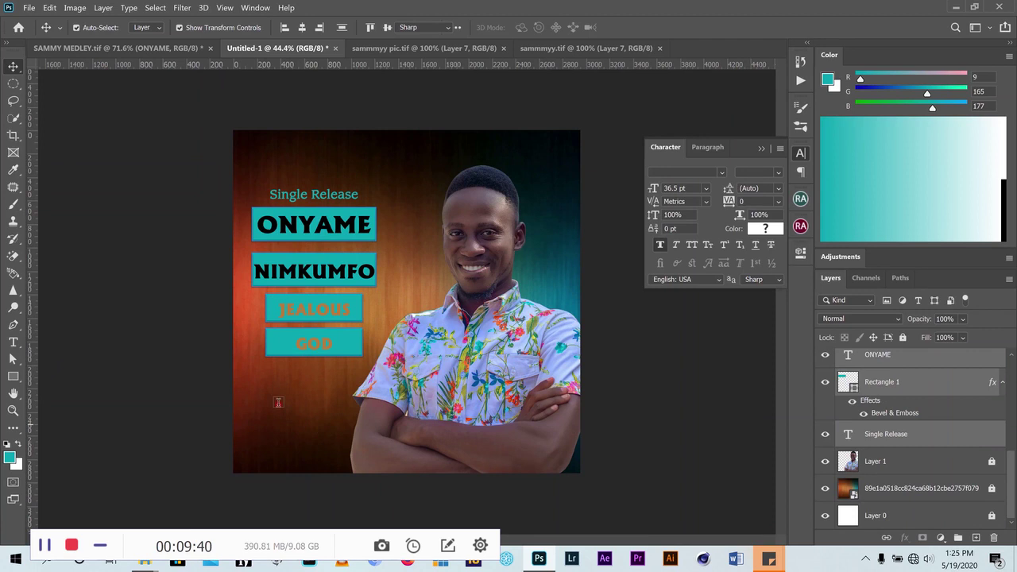
click(361, 401)
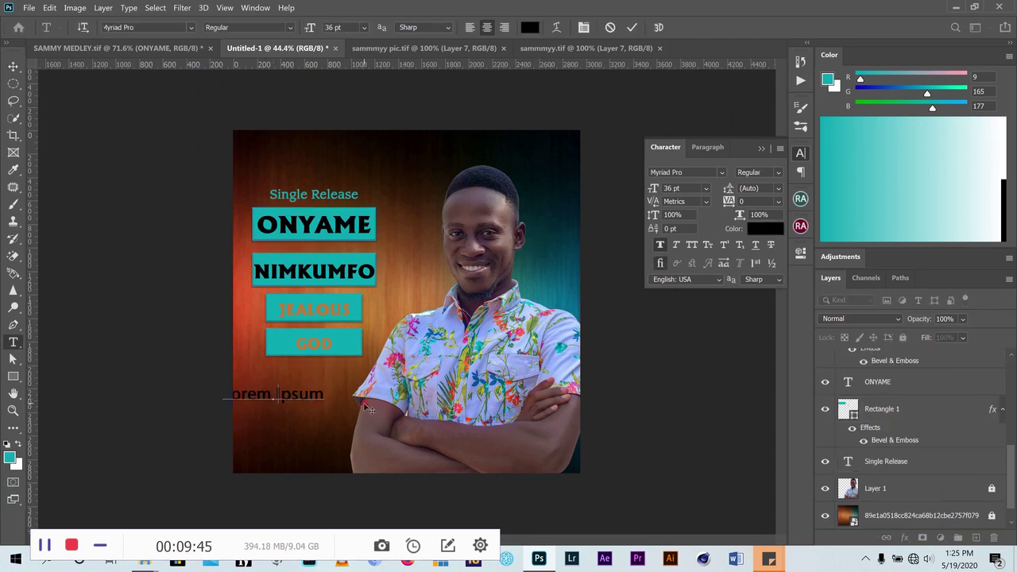
text(PRO)
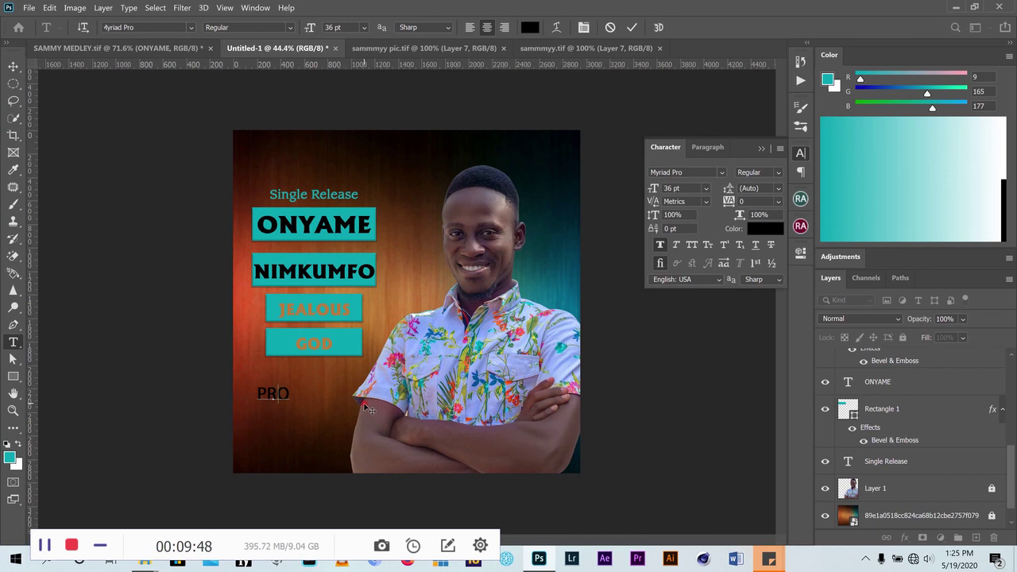
key(BackSpace)
key(BackSpace)
text(ro)
text(duce)
text(d )
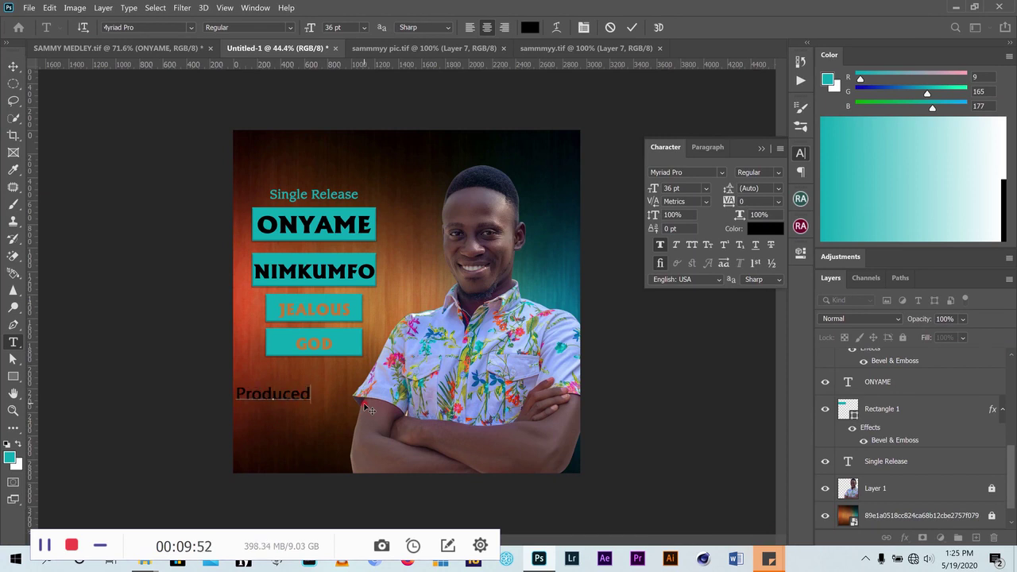
text(By)
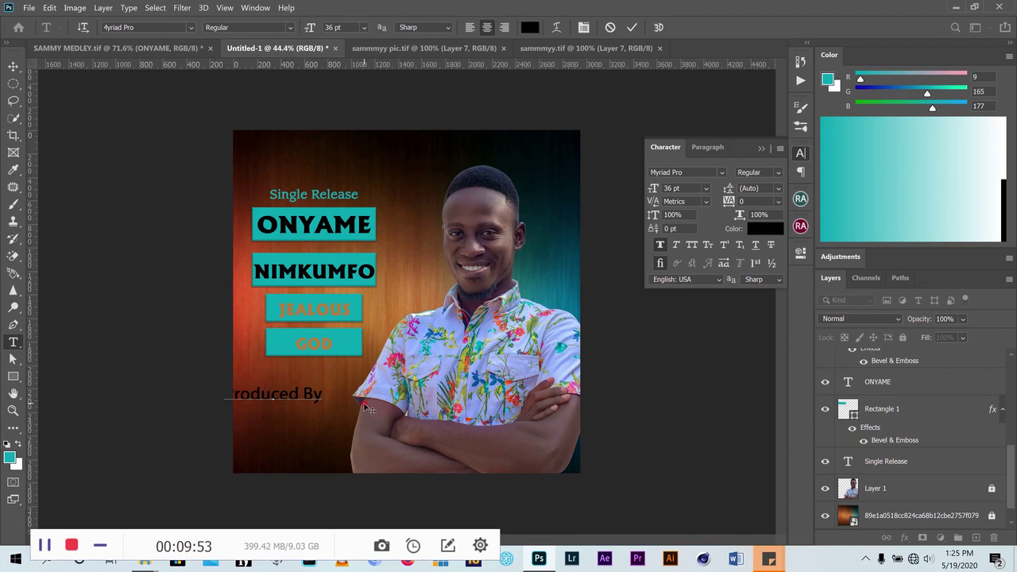
click(631, 27)
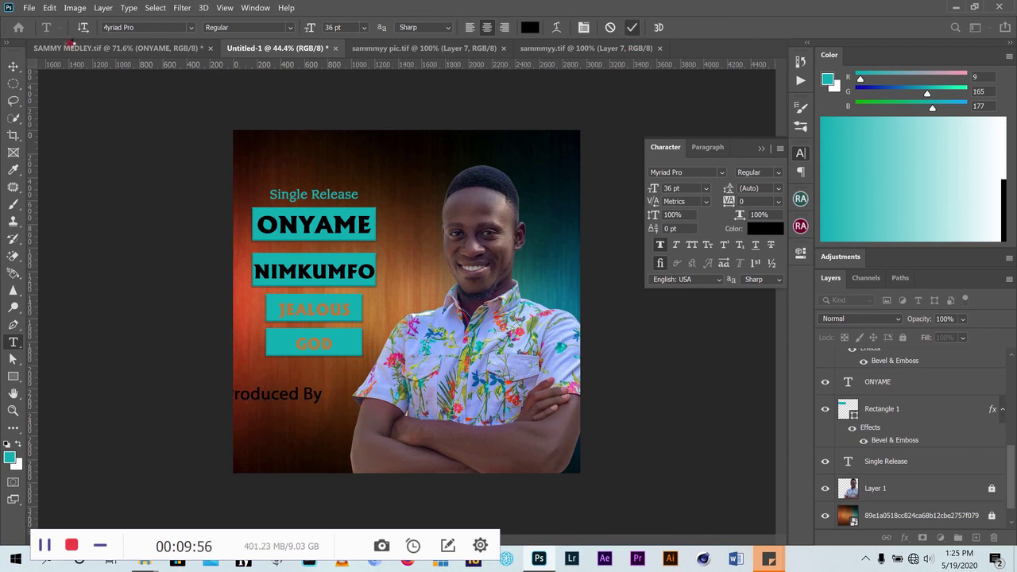
Place 'Produced By' under the GOD box, shrink it to about 23.47 pt, and search fonts for 'Monot'
click(13, 66)
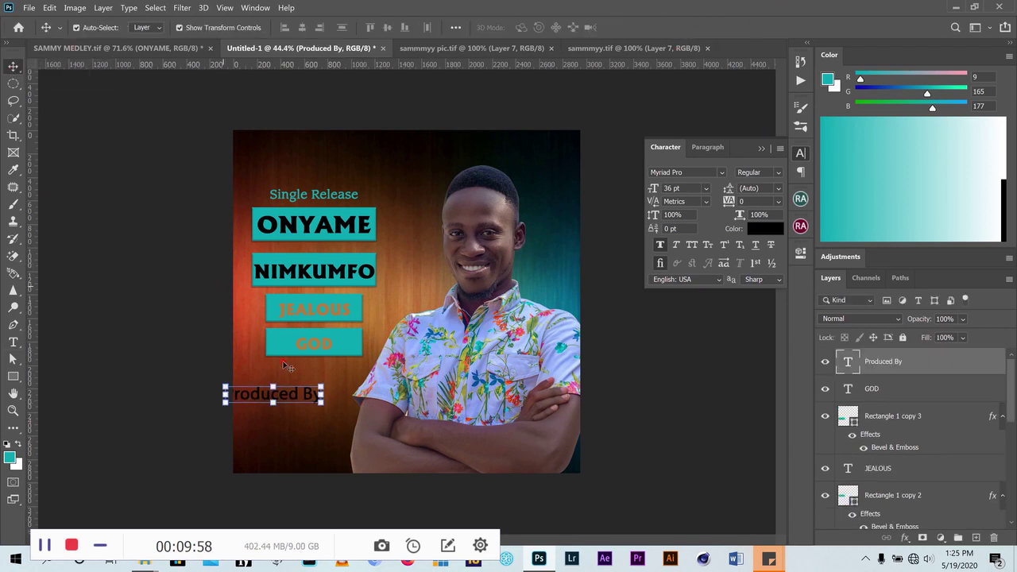
drag(308, 395, 366, 381)
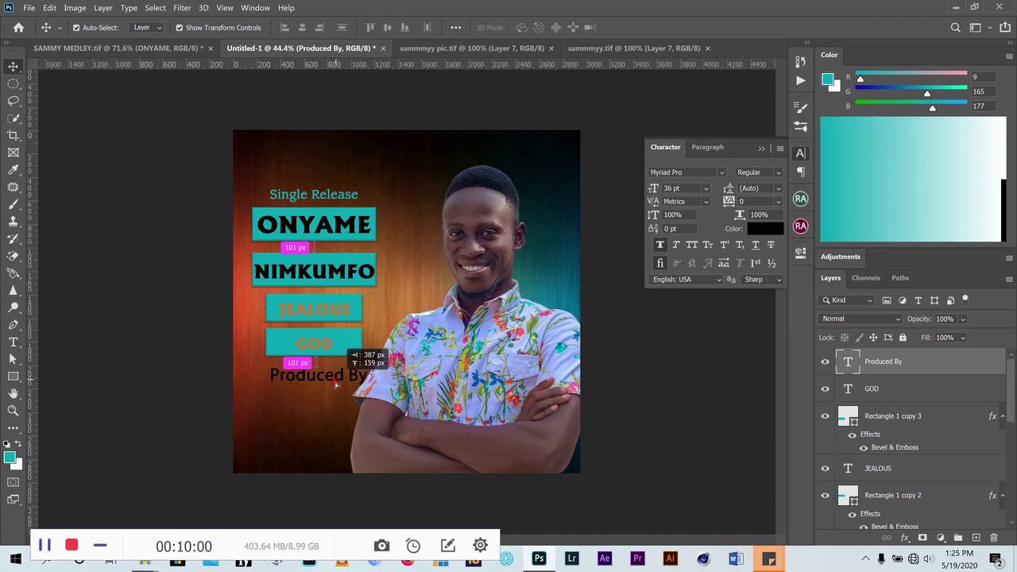
key(ctrl+t)
drag(366, 383, 334, 378)
click(650, 29)
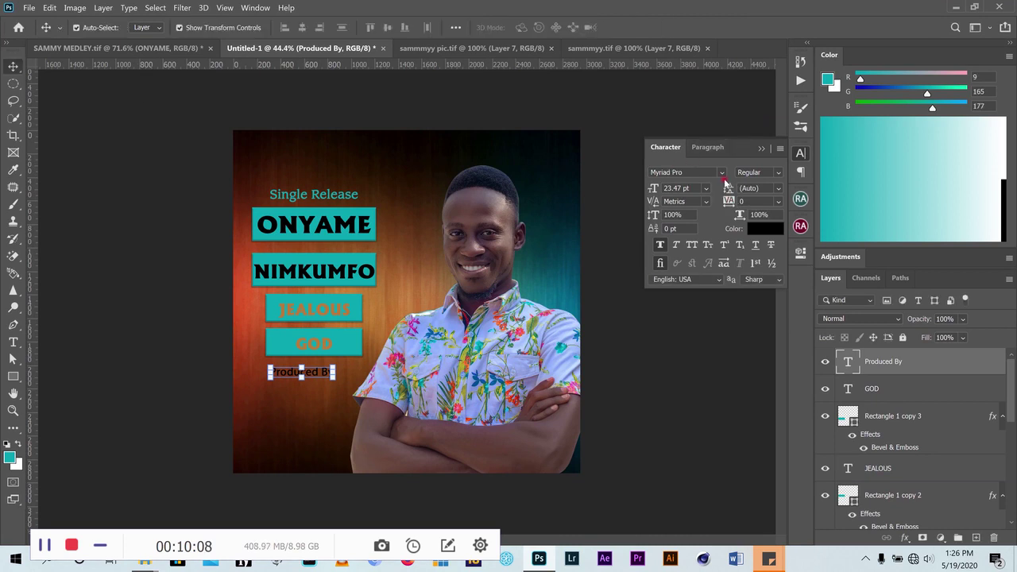
click(722, 173)
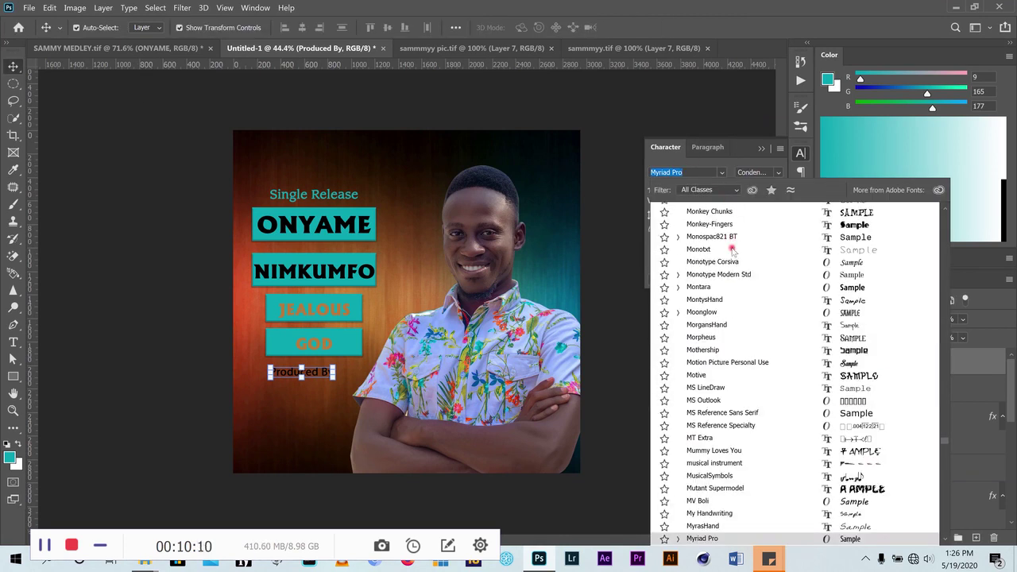
text(Mon)
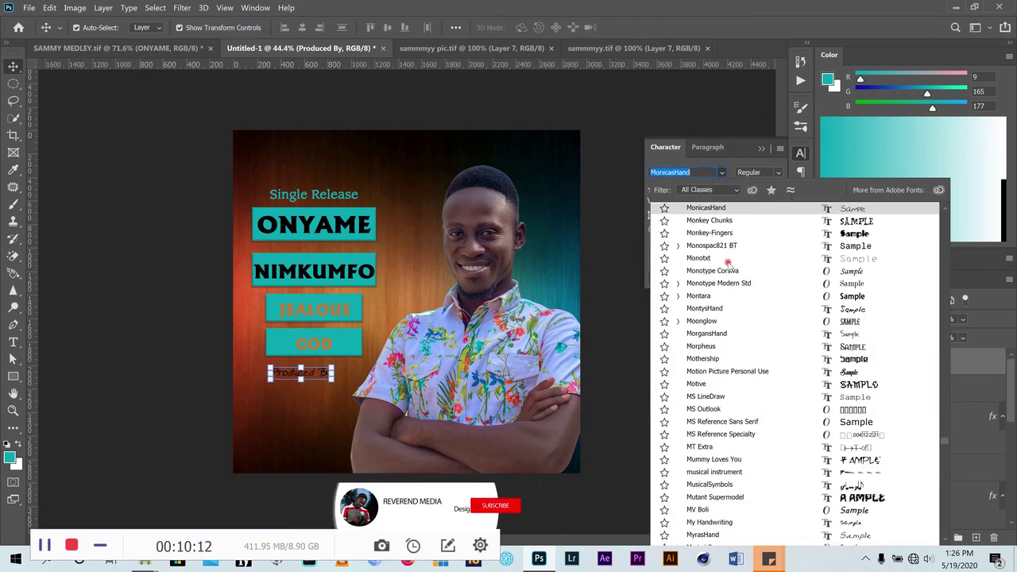
text(otxt)
Check the credit font used on the SAMMY MEDLEY poster
key(Return)
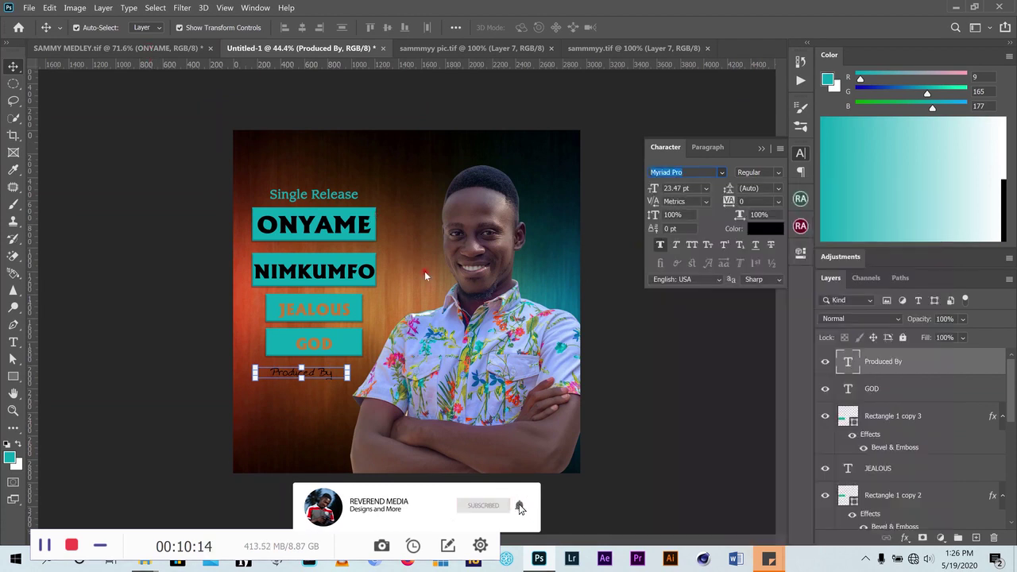
click(152, 49)
click(322, 360)
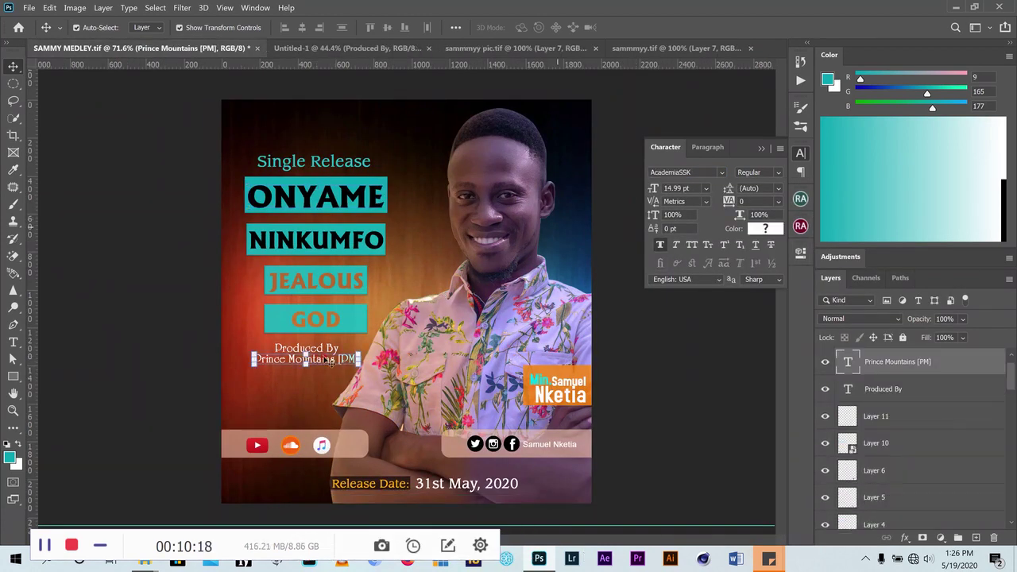
click(326, 48)
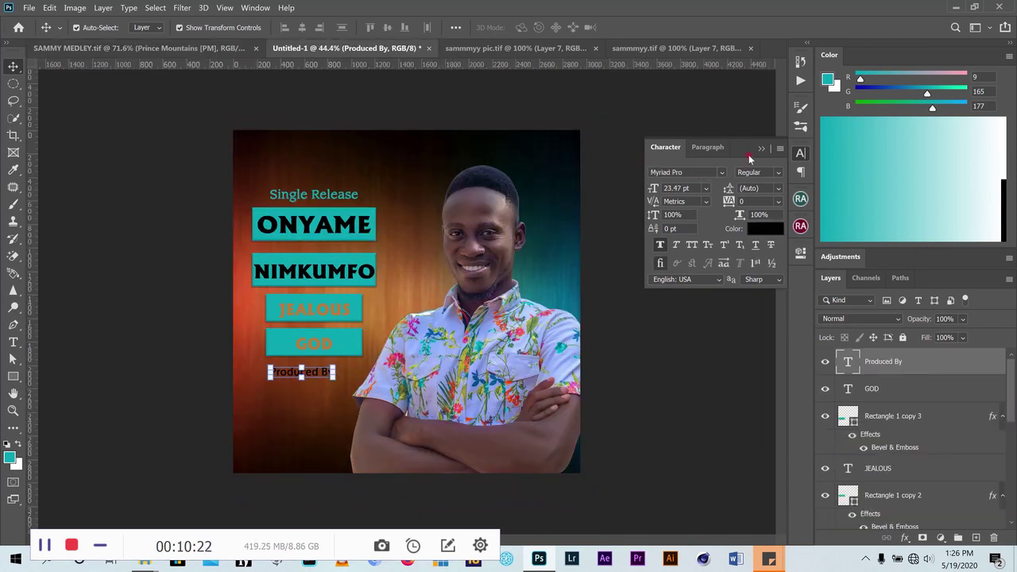
Set the 'Produced By' text to the AcademiaSSK font
click(725, 171)
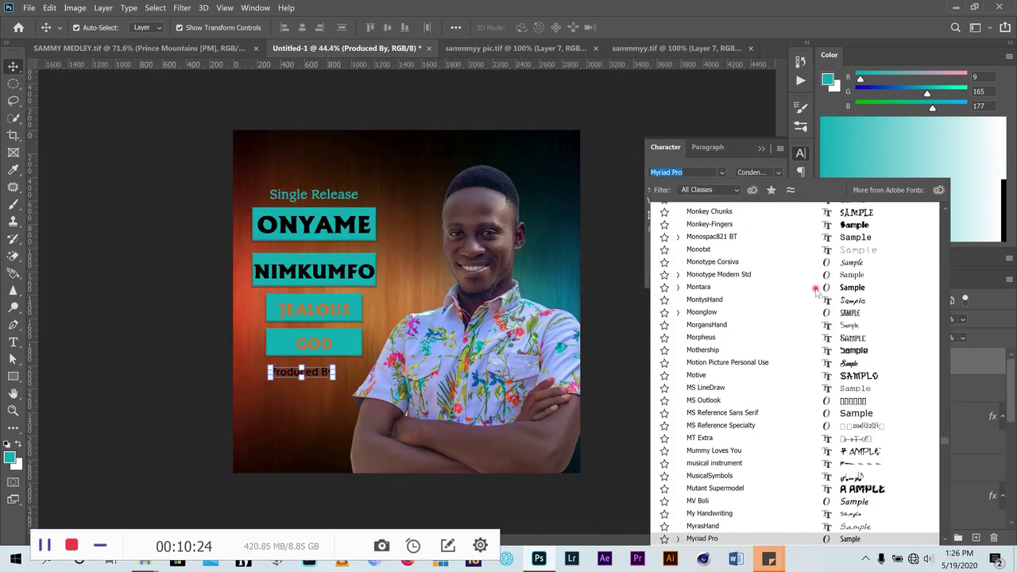
drag(947, 445, 936, 183)
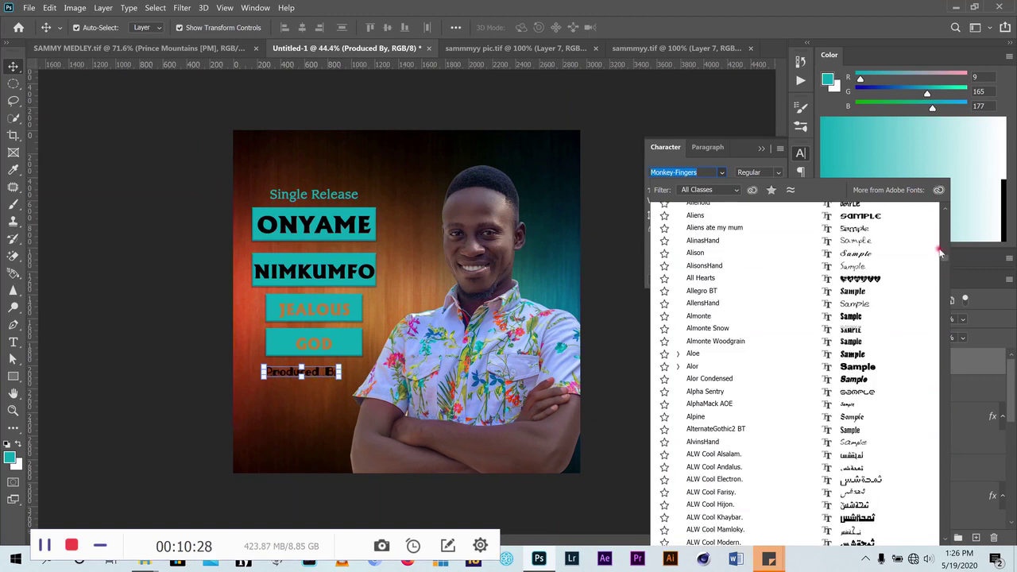
drag(938, 228, 945, 213)
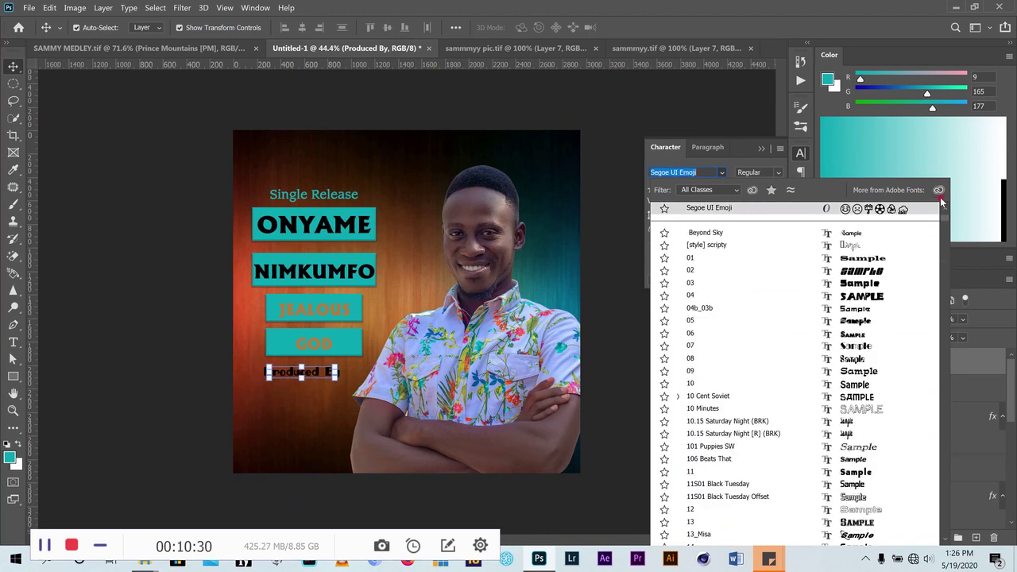
click(805, 213)
text(a)
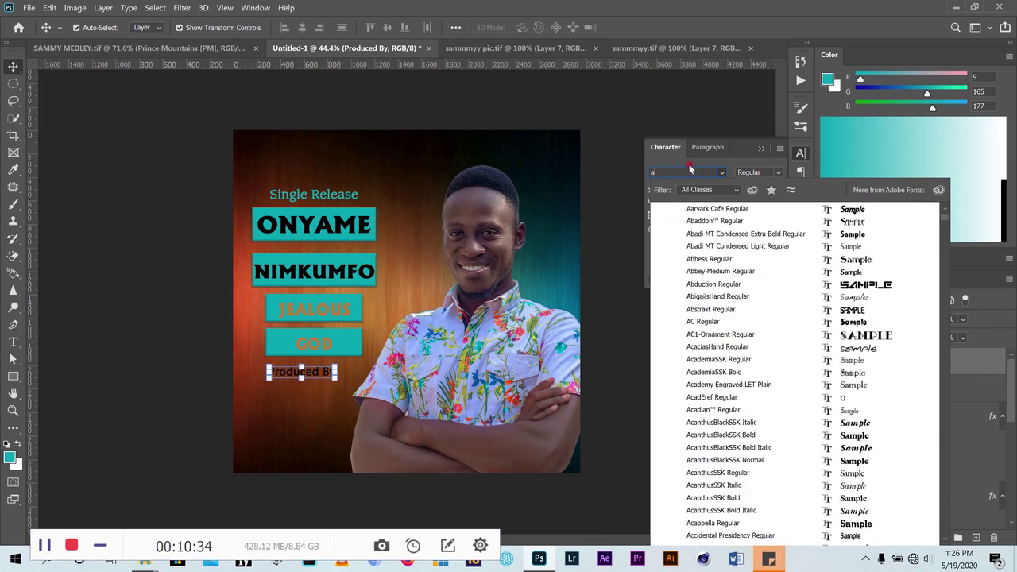
text(ca)
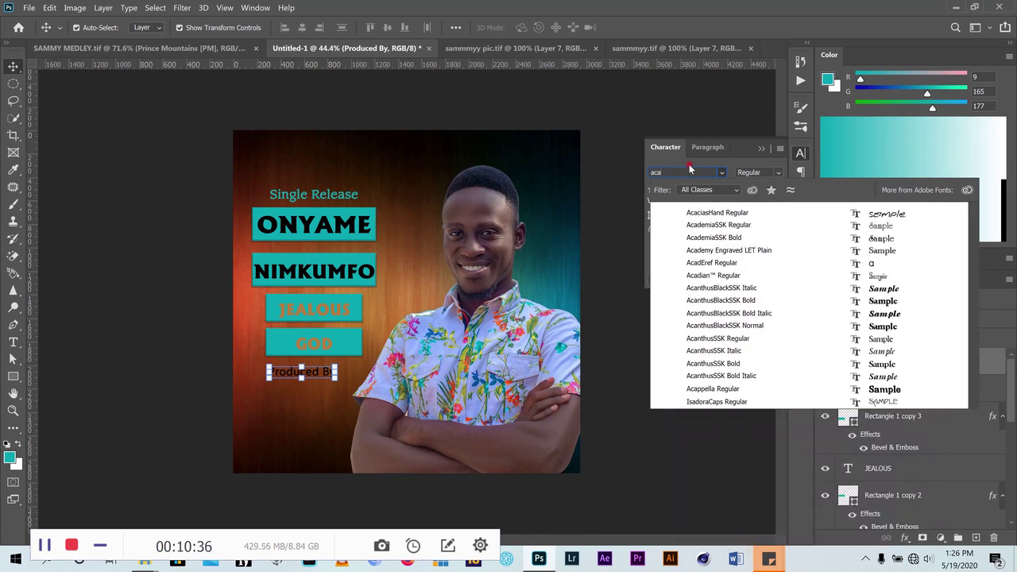
text(me)
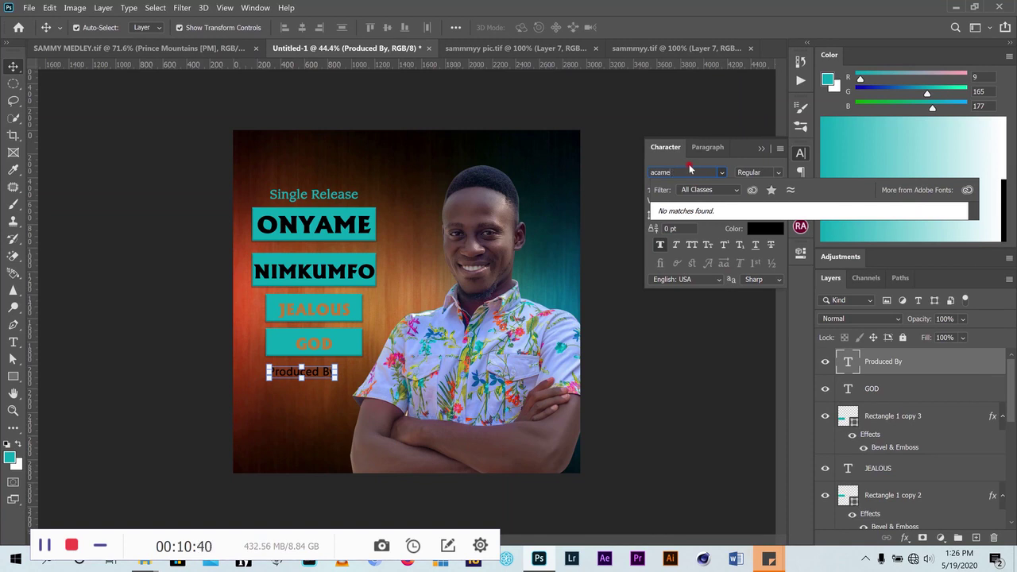
key(BackSpace)
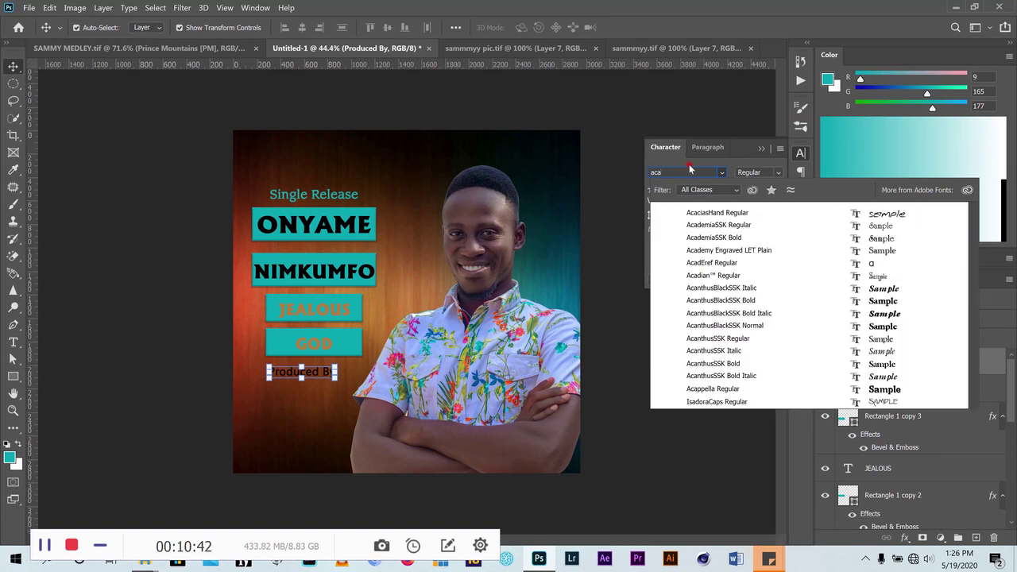
click(735, 225)
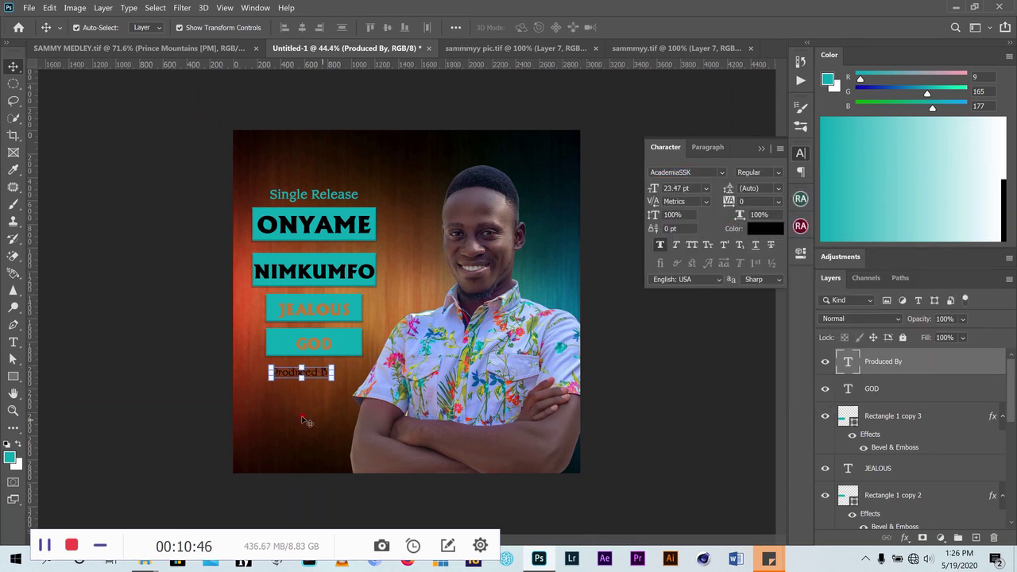
Colour the 'Produced By' text white (ffffff)
click(770, 230)
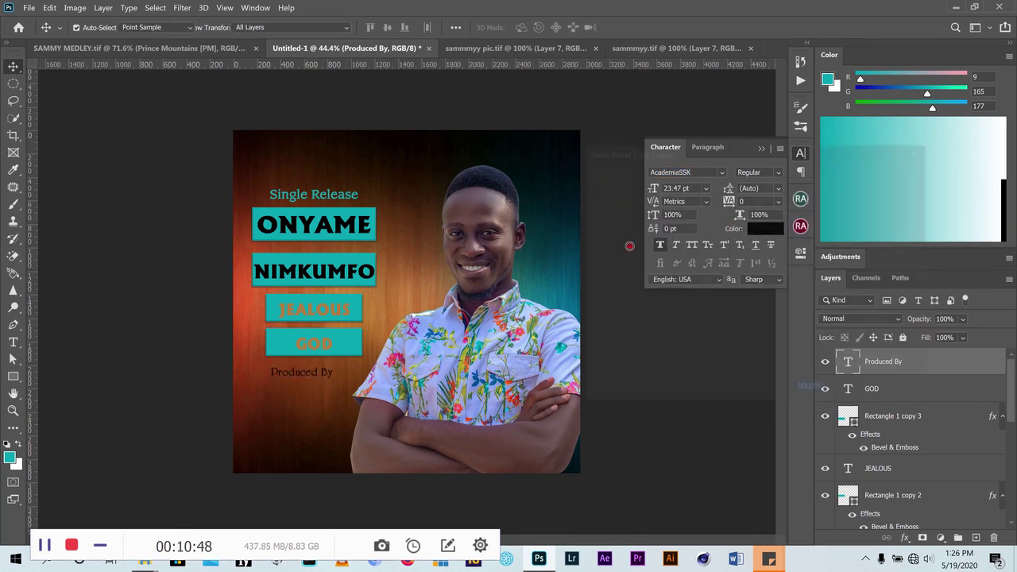
drag(631, 234, 588, 182)
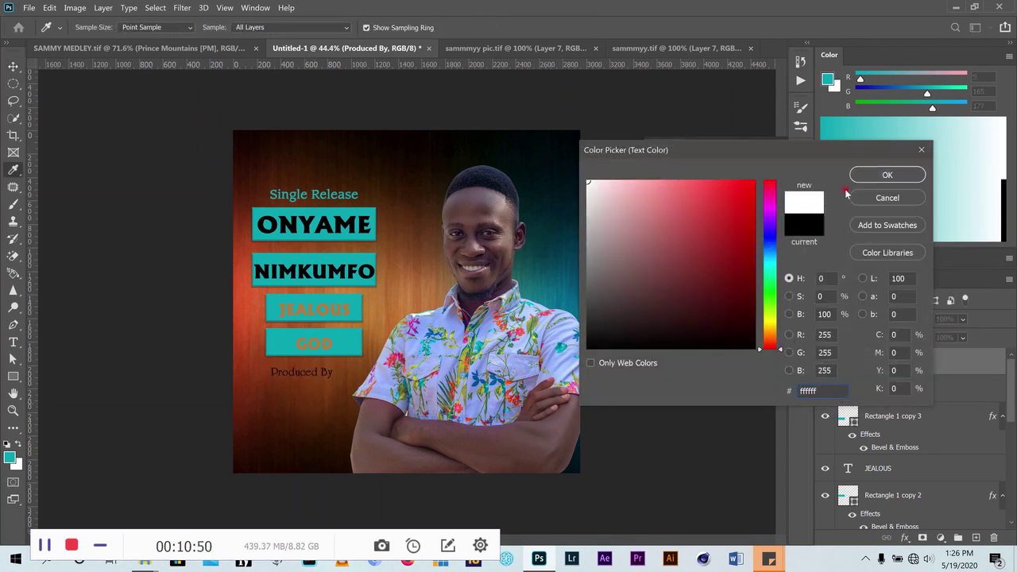
click(884, 176)
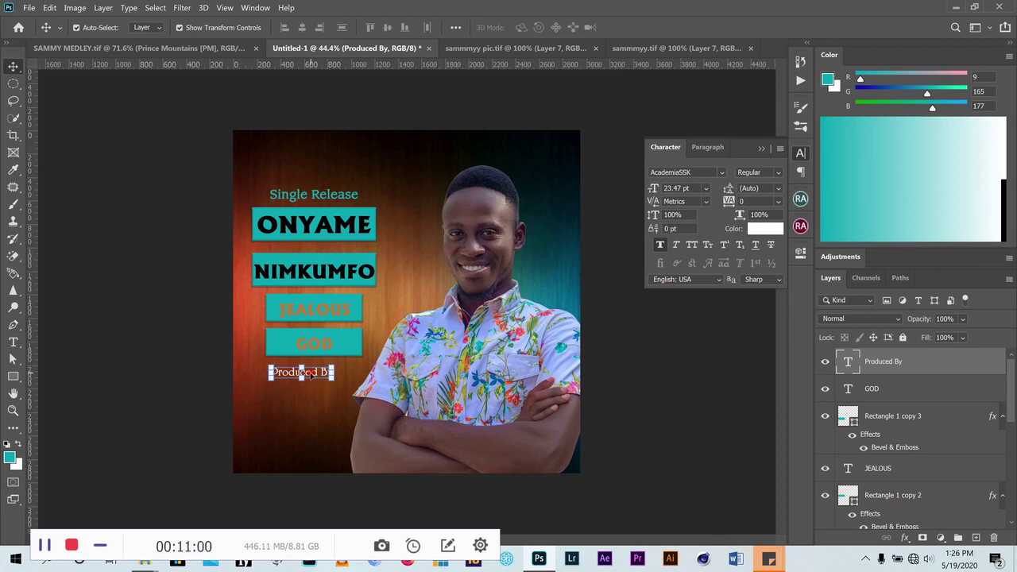
Duplicate the 'Produced By' line below itself and replace its text with the producer's name
drag(314, 375, 314, 387)
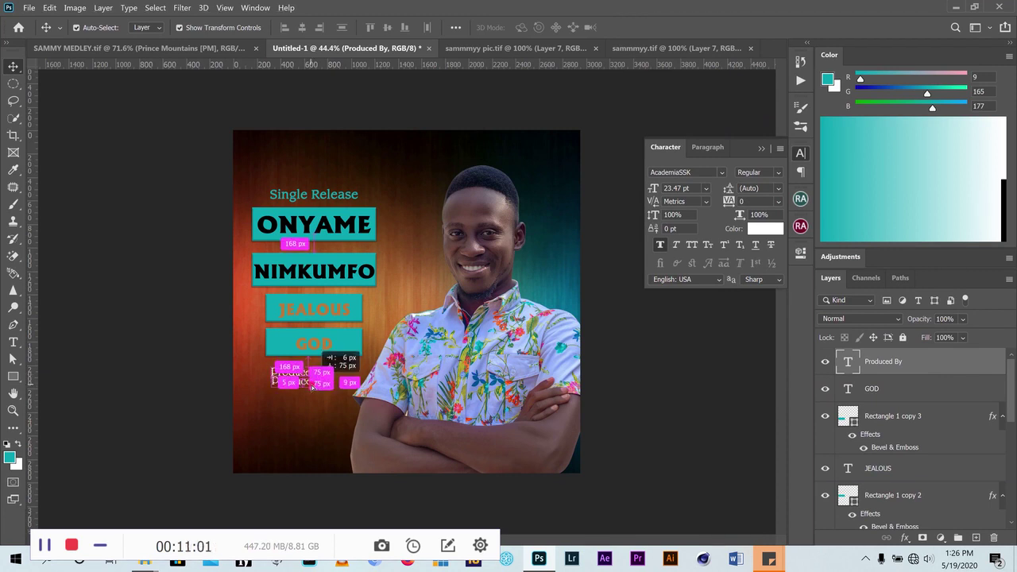
key(t)
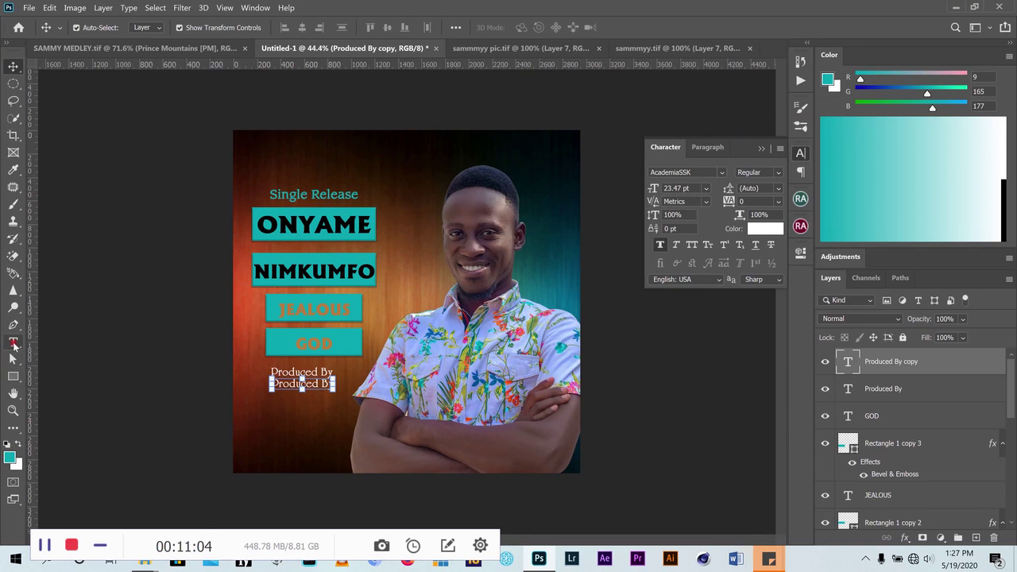
drag(334, 385, 252, 389)
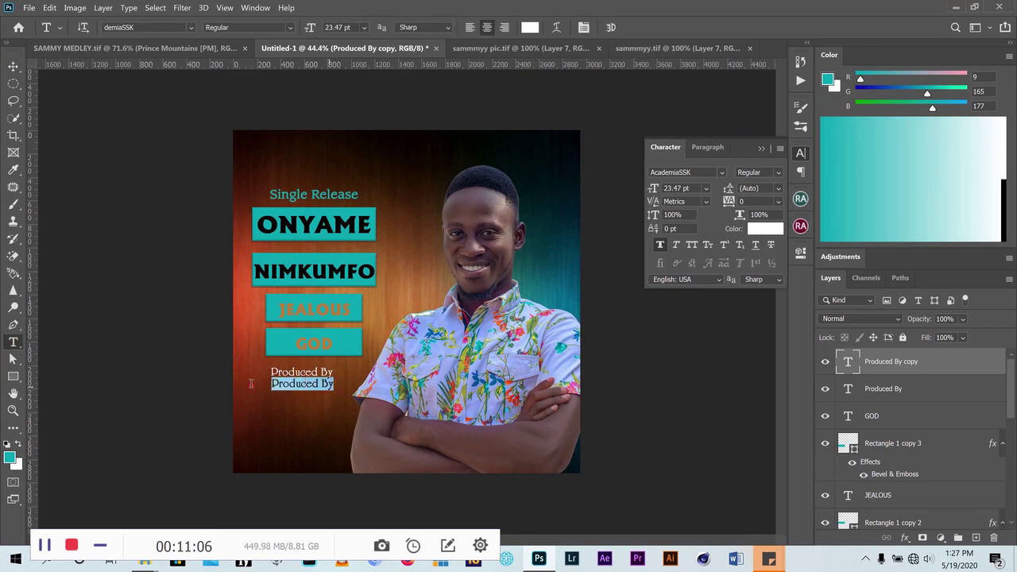
text(D)
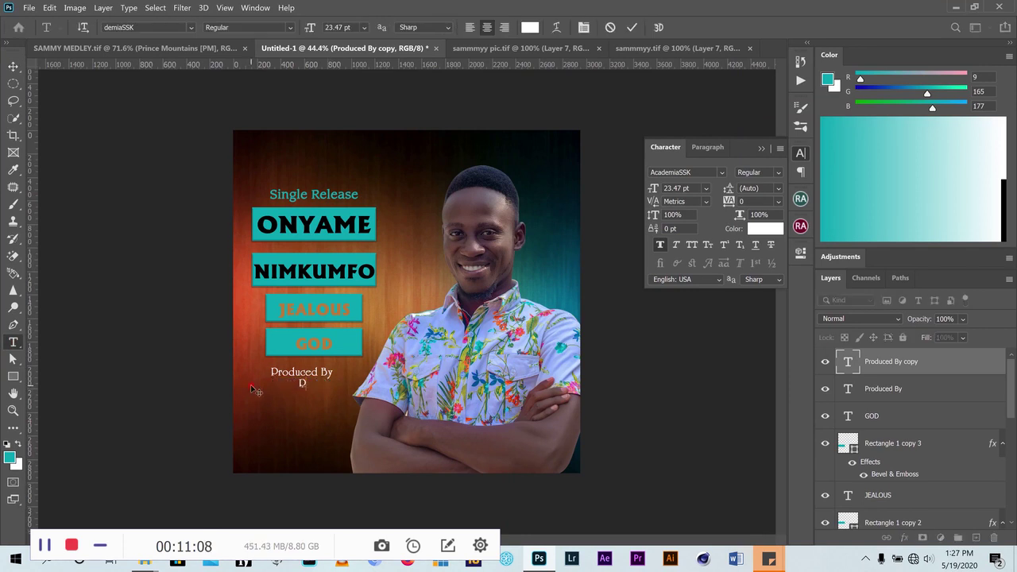
text(rince M)
text(ounta)
text(ind)
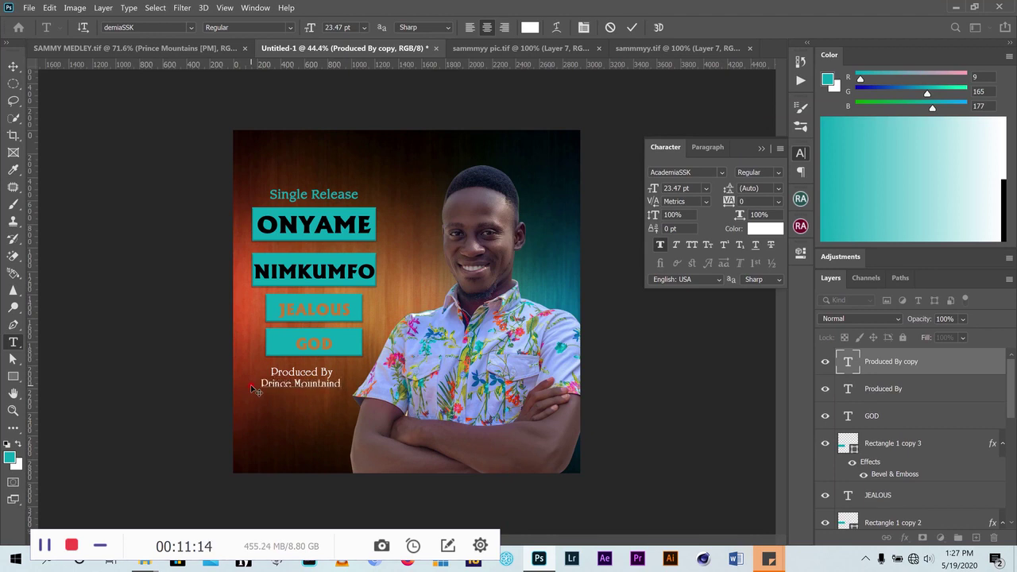
text( [)
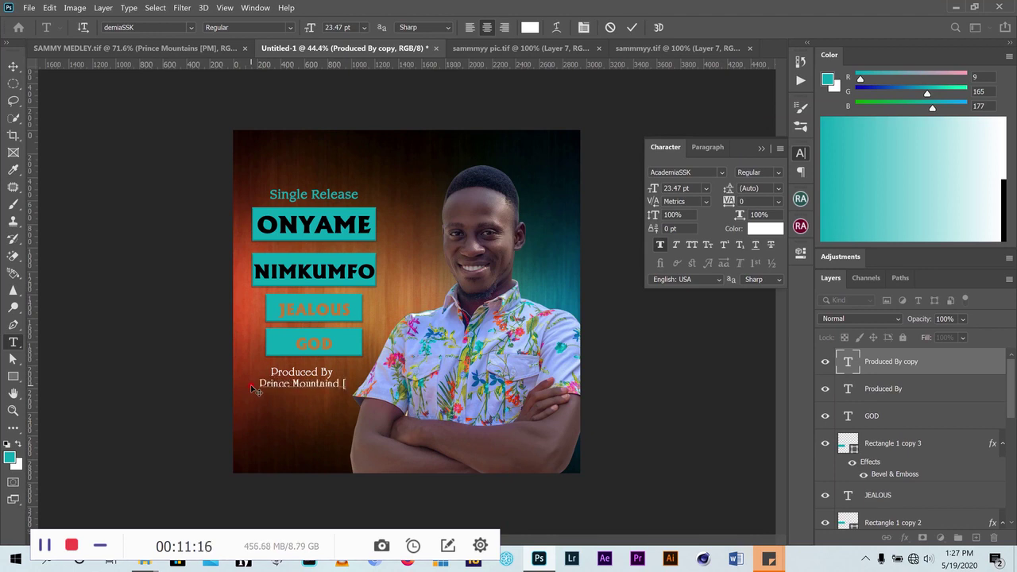
text(P)
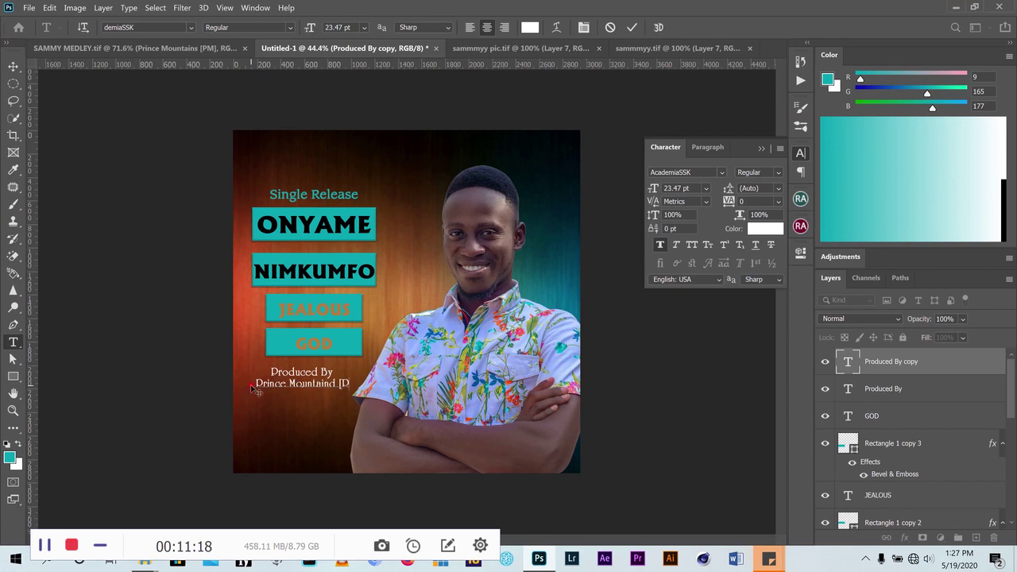
text(M)
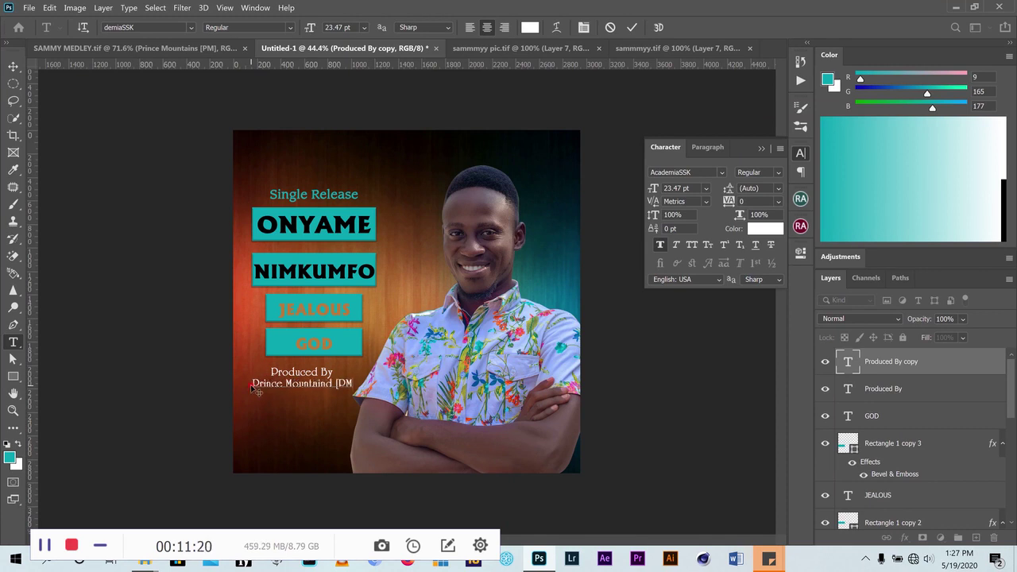
text(])
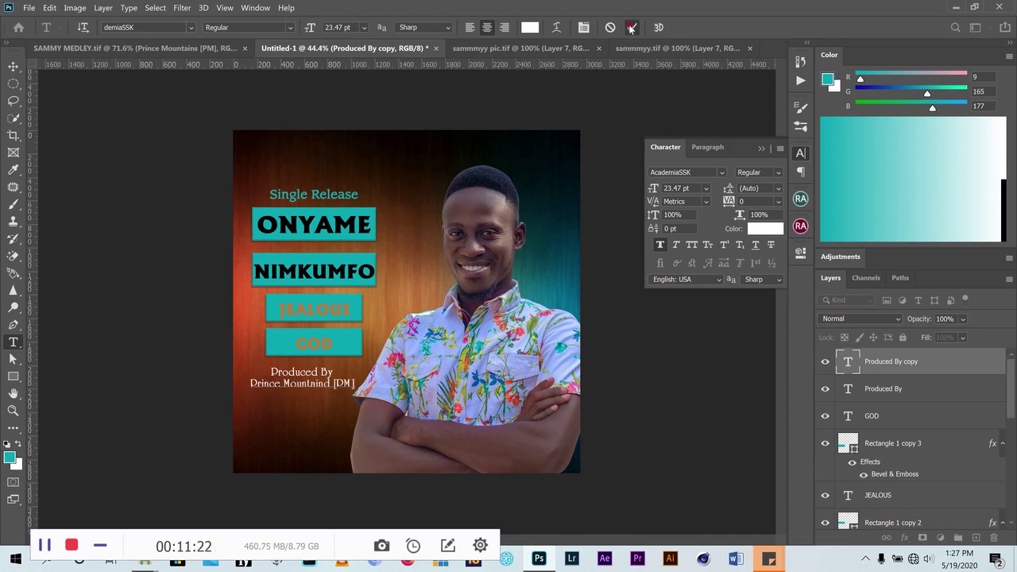
click(632, 28)
Scale both credit lines down together to 88%
key(v)
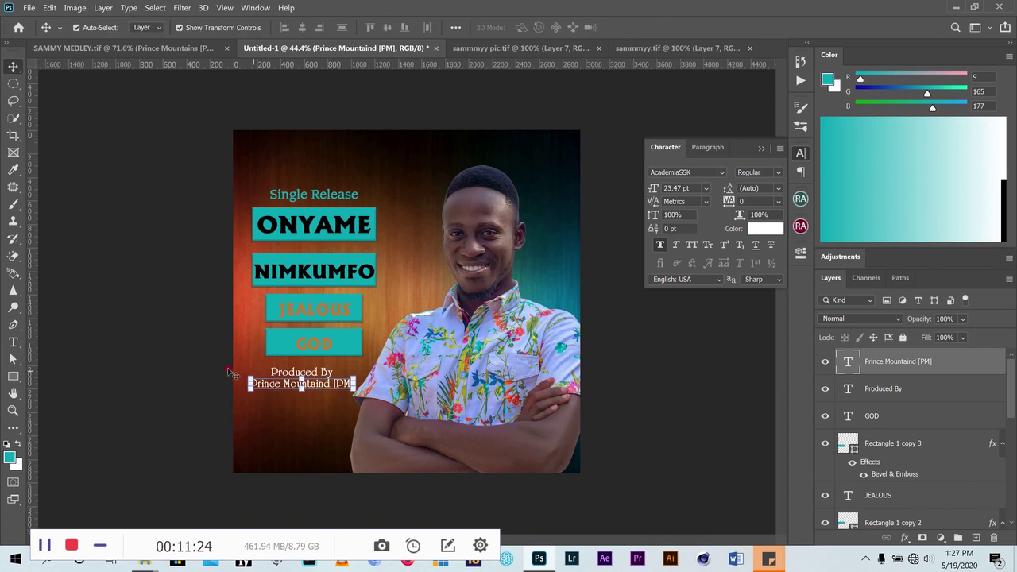
mouse_move(231, 372)
mouse_down()
mouse_move(354, 391)
mouse_move(318, 372)
mouse_up()
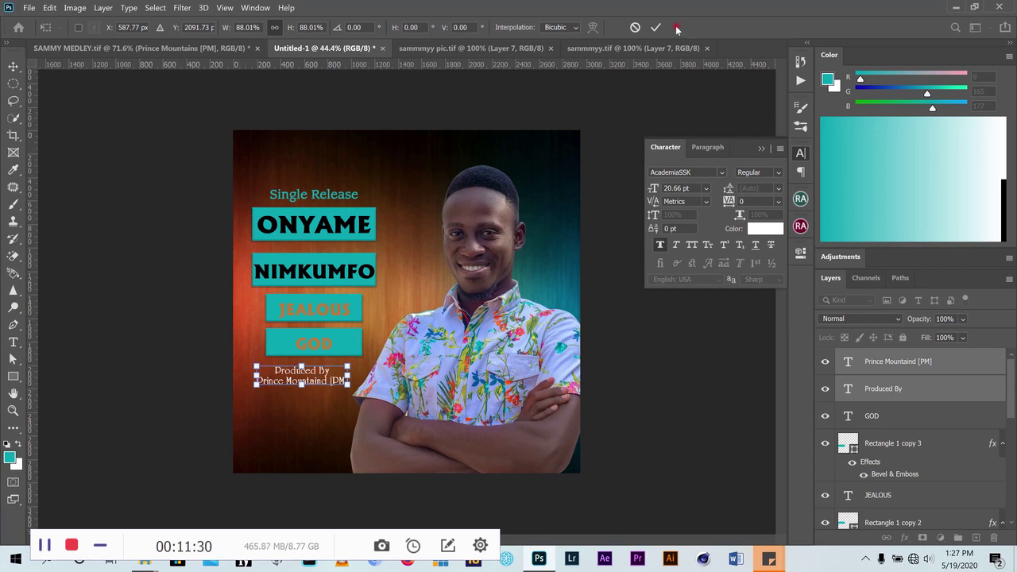
click(654, 392)
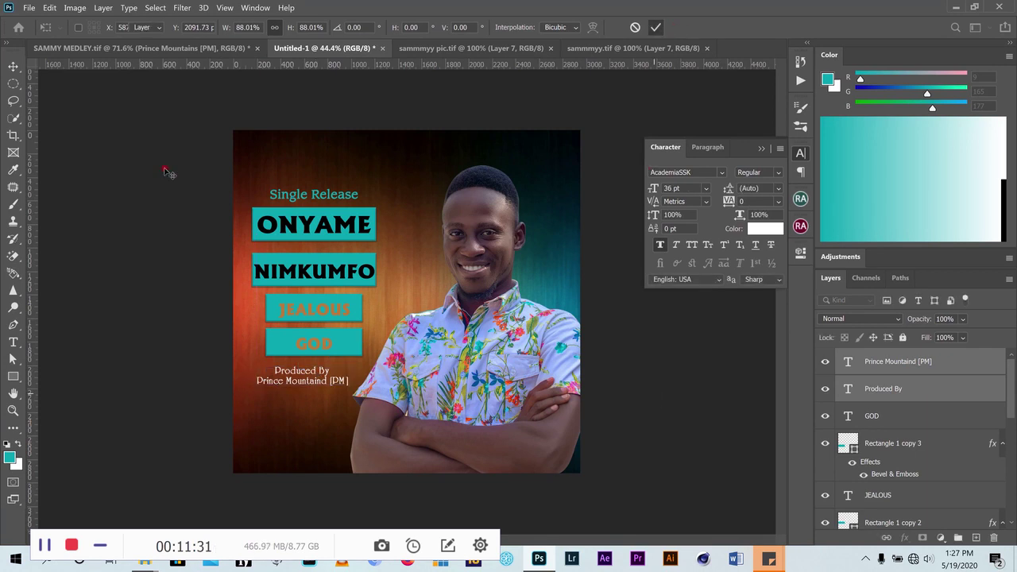
Select all layers and nudge the Single Release-to-credits stack slightly up, then deselect
click(124, 48)
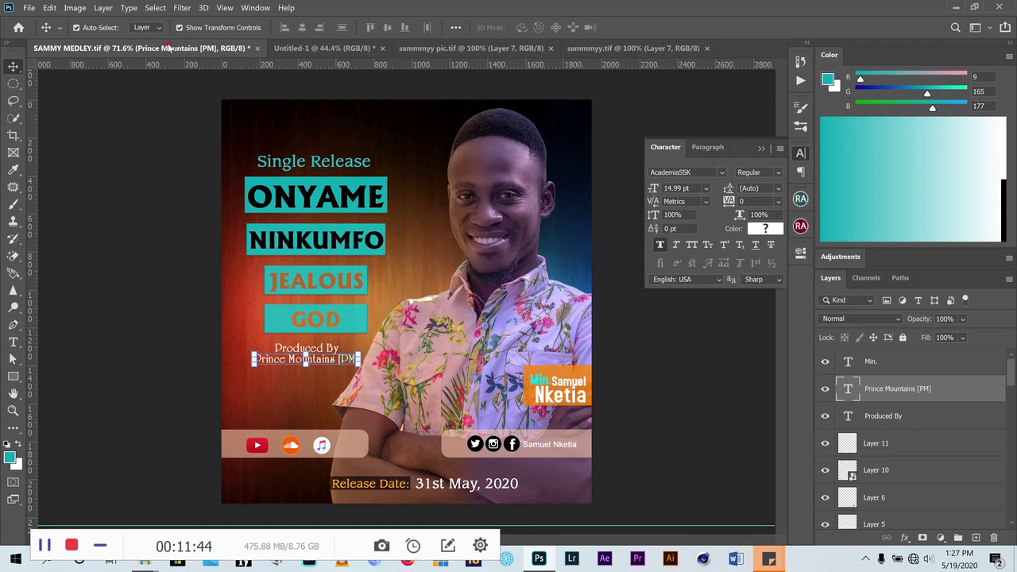
click(310, 48)
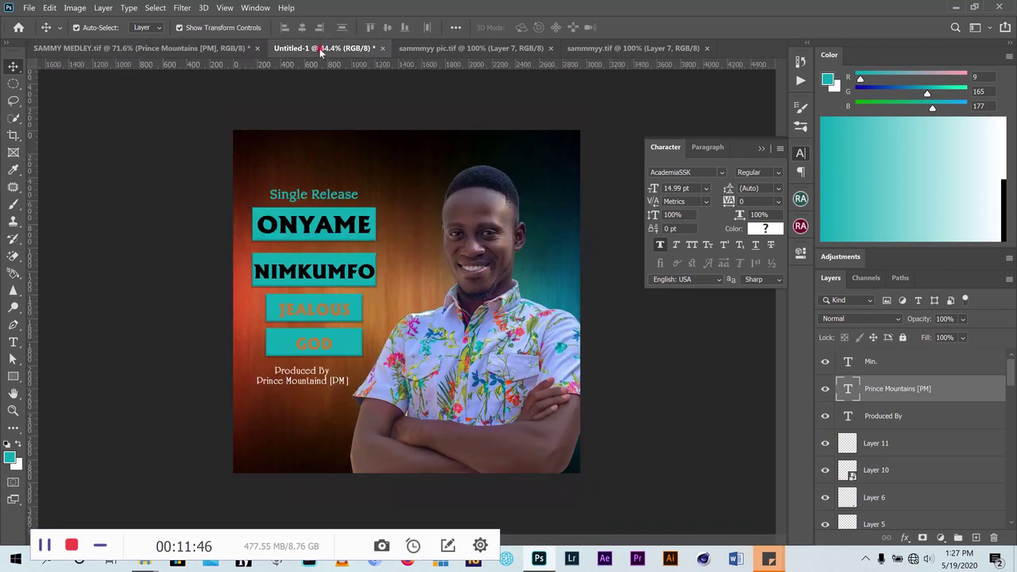
click(318, 224)
key(ctrl+alt+a)
drag(334, 310, 318, 305)
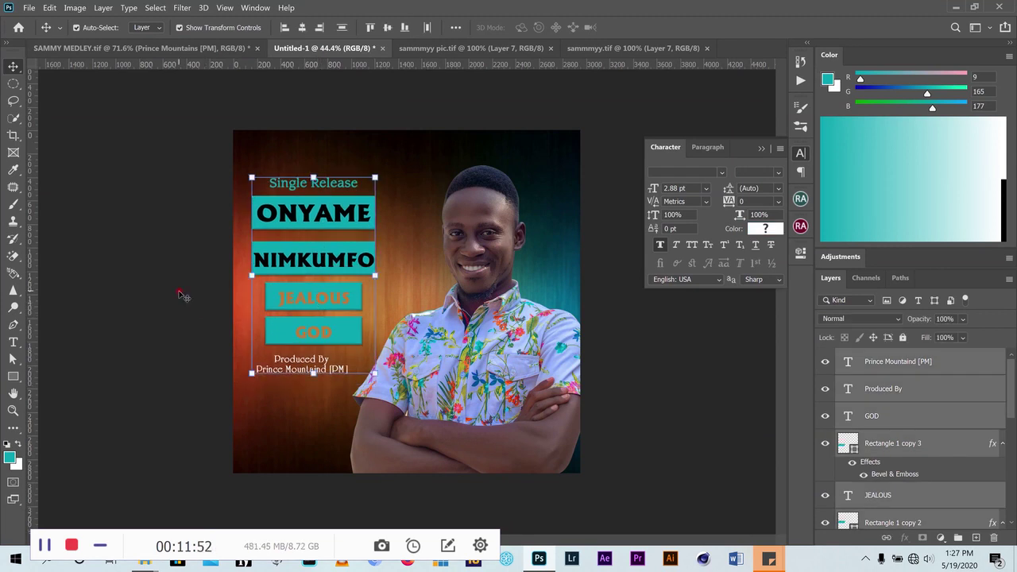
click(143, 141)
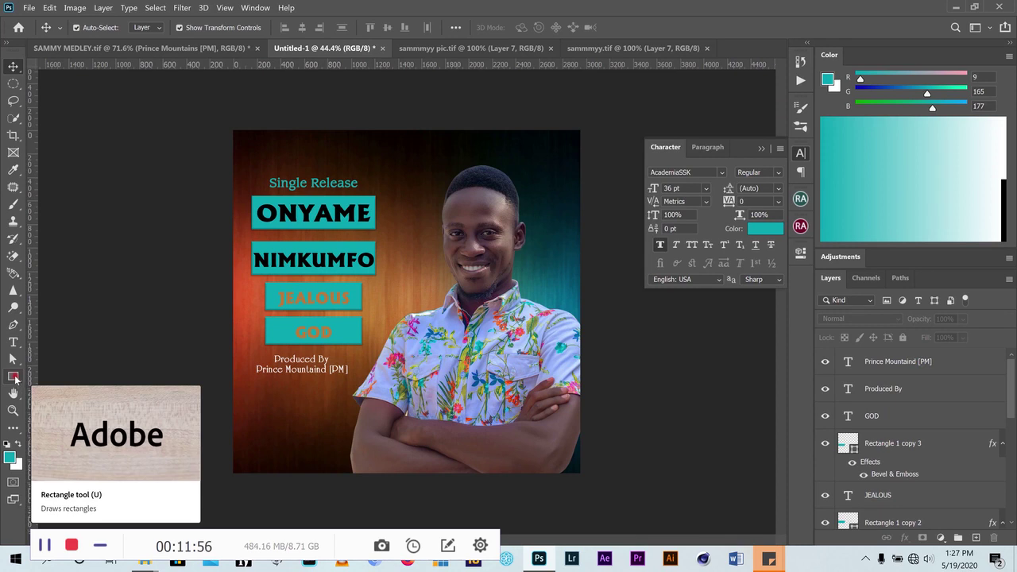
Draw a 1228 × 218 px rounded bar flush against the flyer's bottom-left edge
click(15, 379)
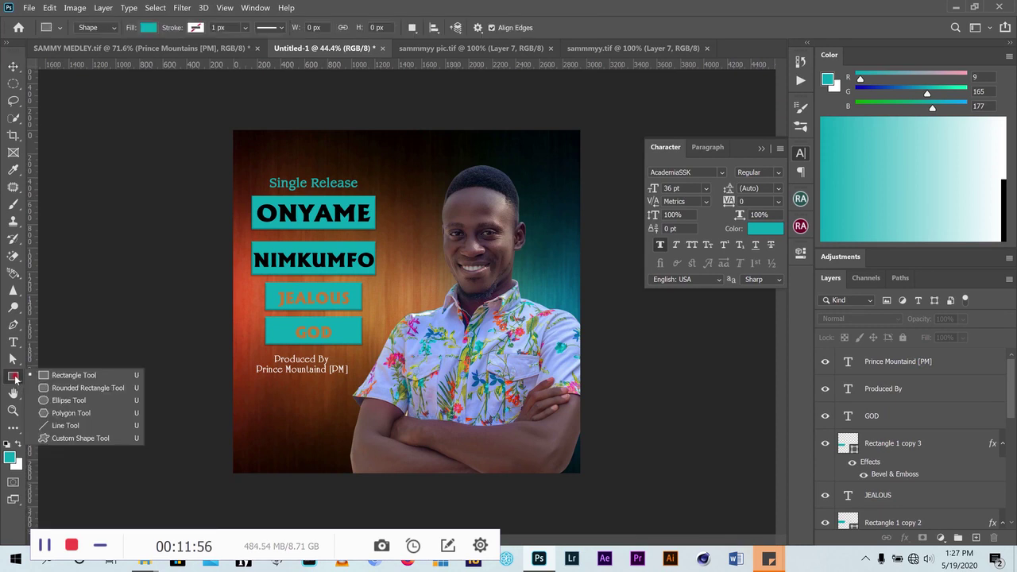
click(77, 388)
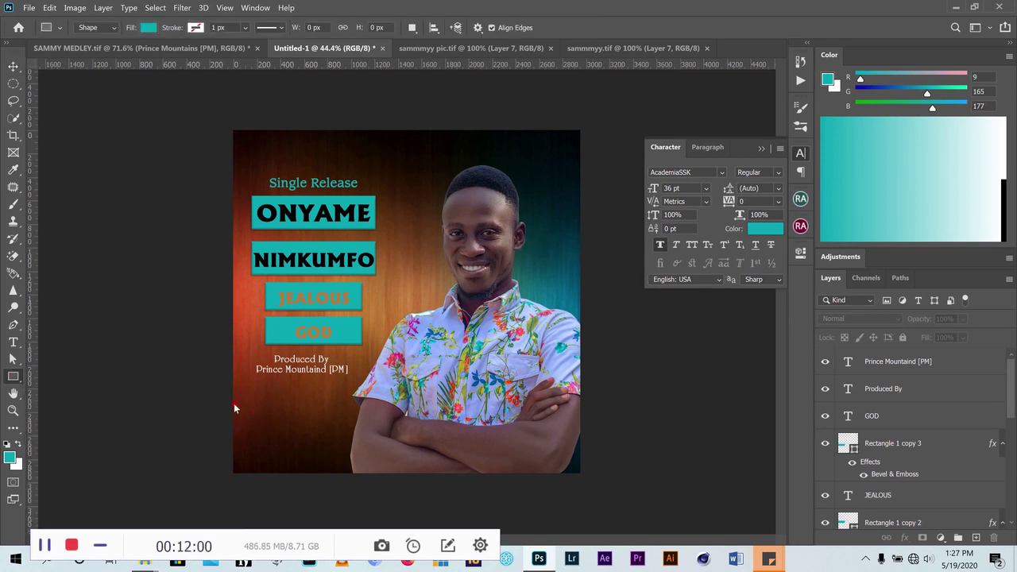
drag(236, 412, 374, 438)
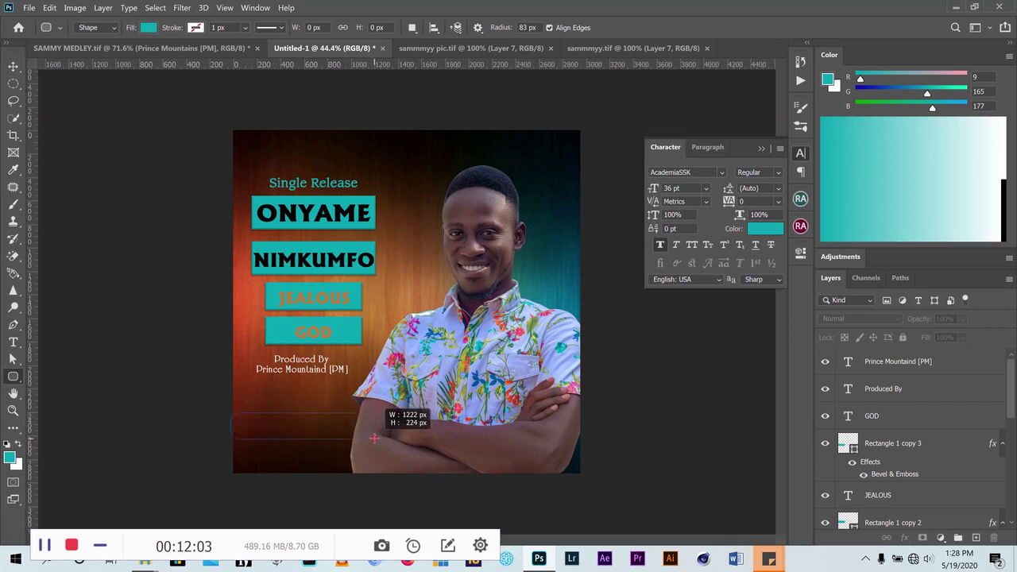
drag(373, 438, 377, 435)
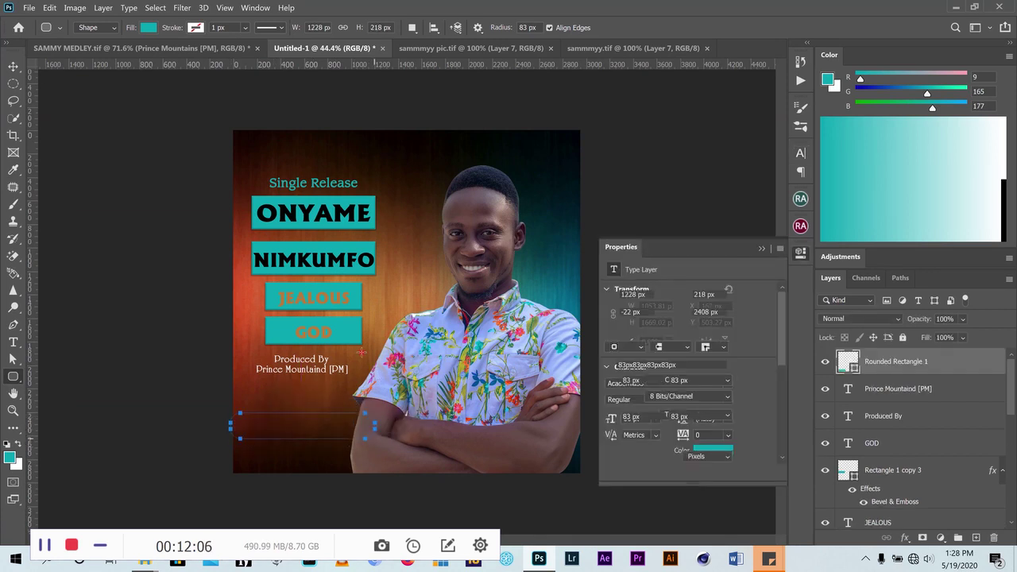
click(15, 66)
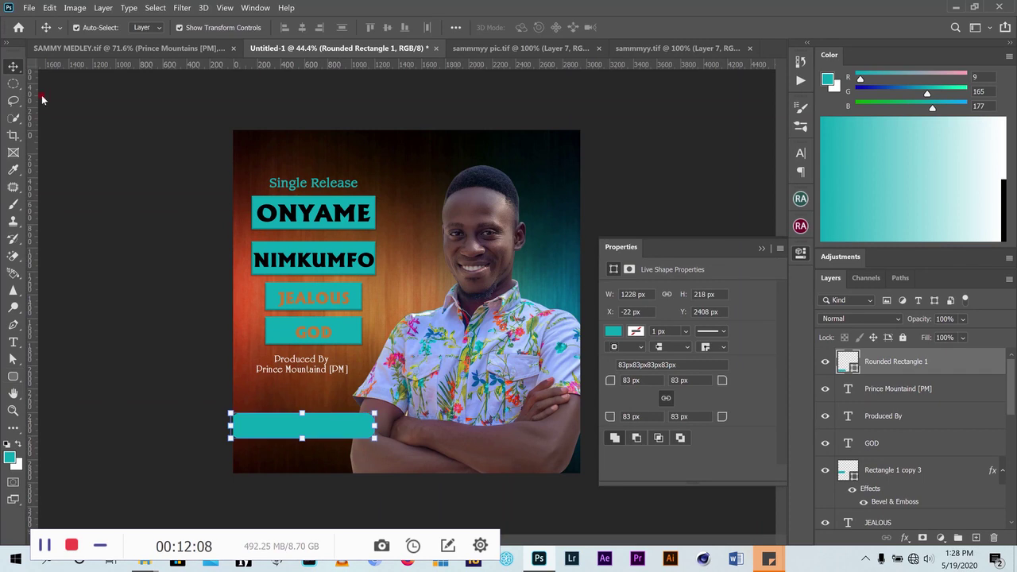
drag(332, 423, 328, 424)
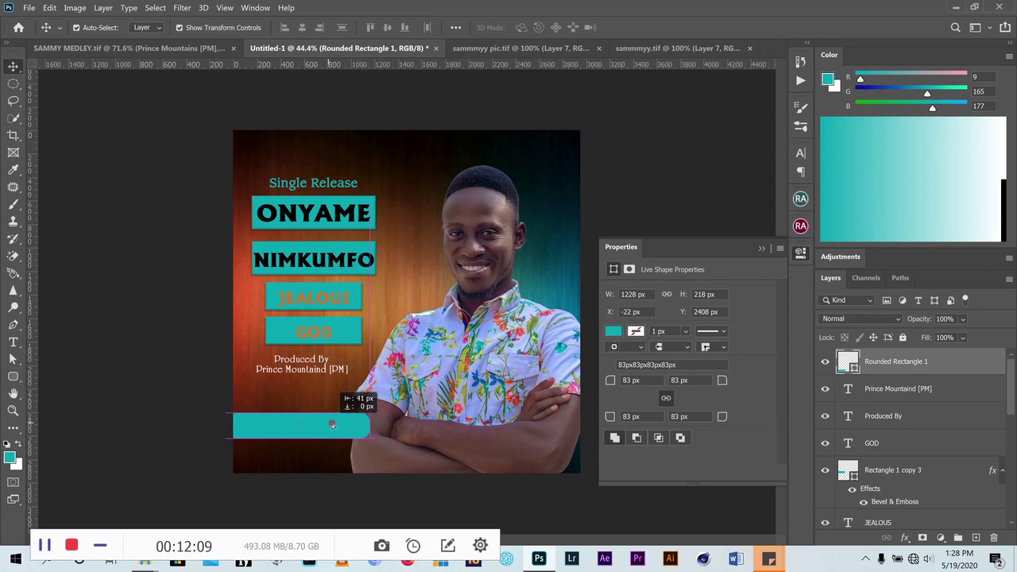
Sample candidate fill colours for the bar from the photo and the SAMMY MEDLEY poster
click(613, 332)
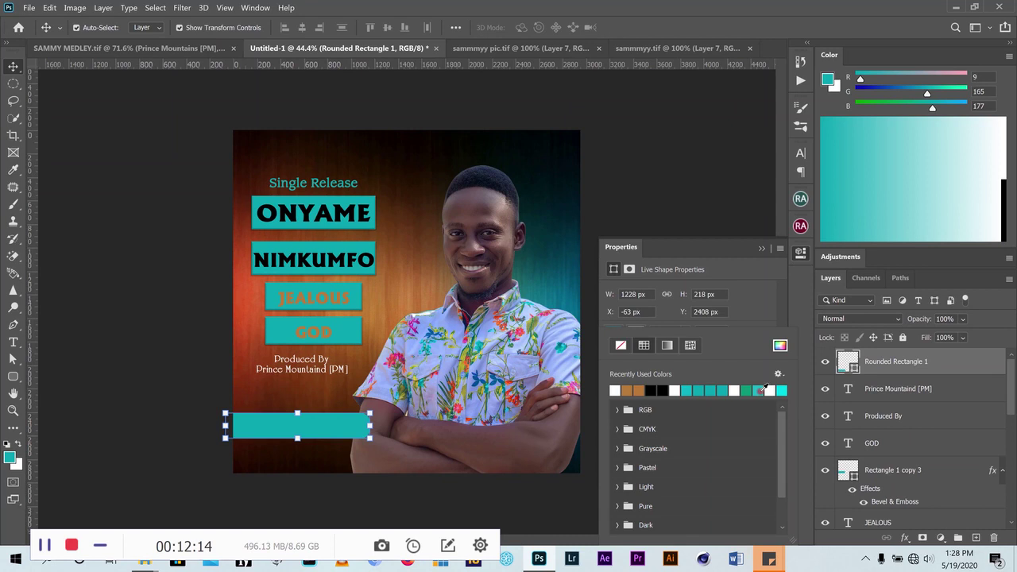
click(780, 346)
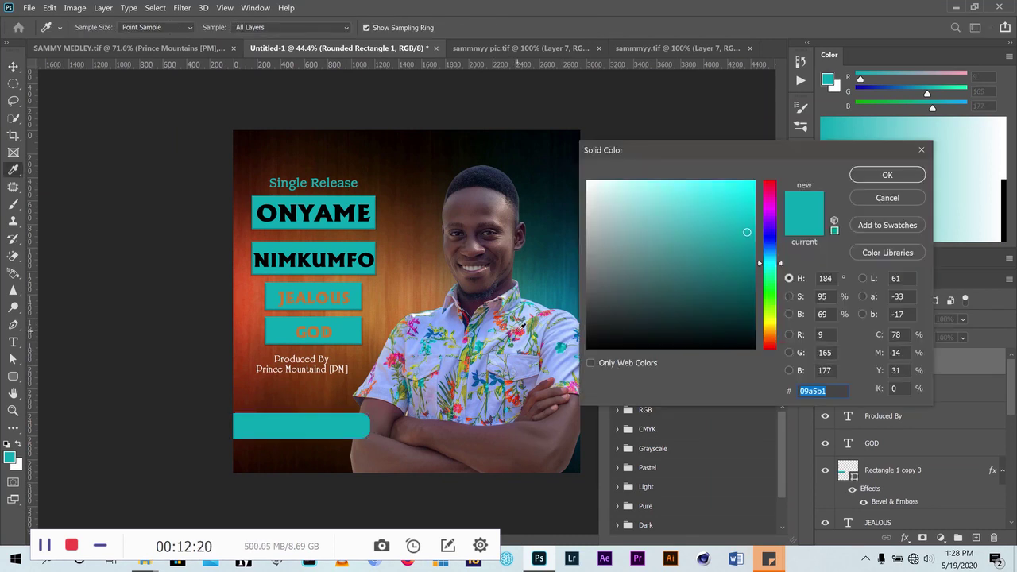
click(523, 270)
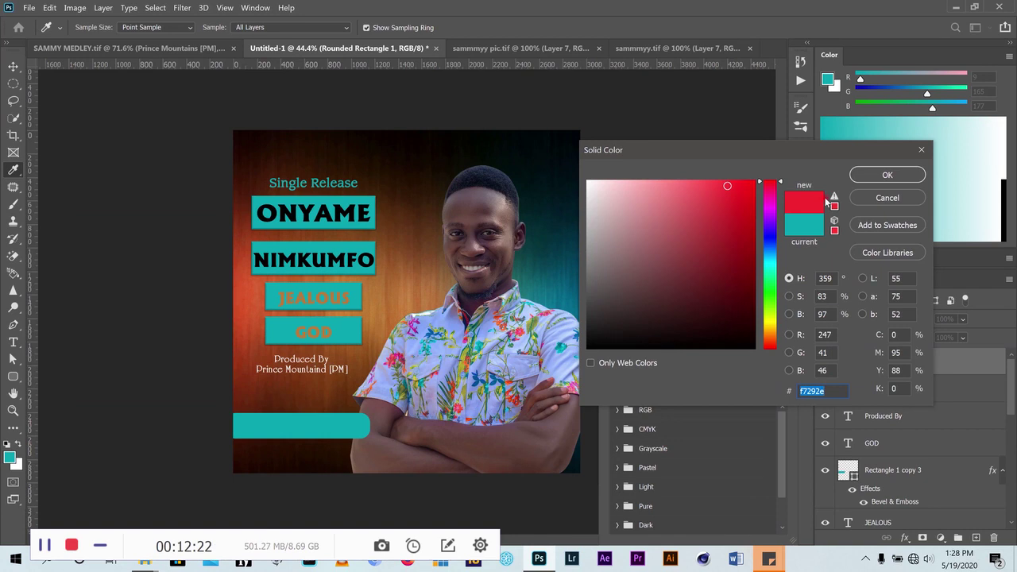
click(160, 49)
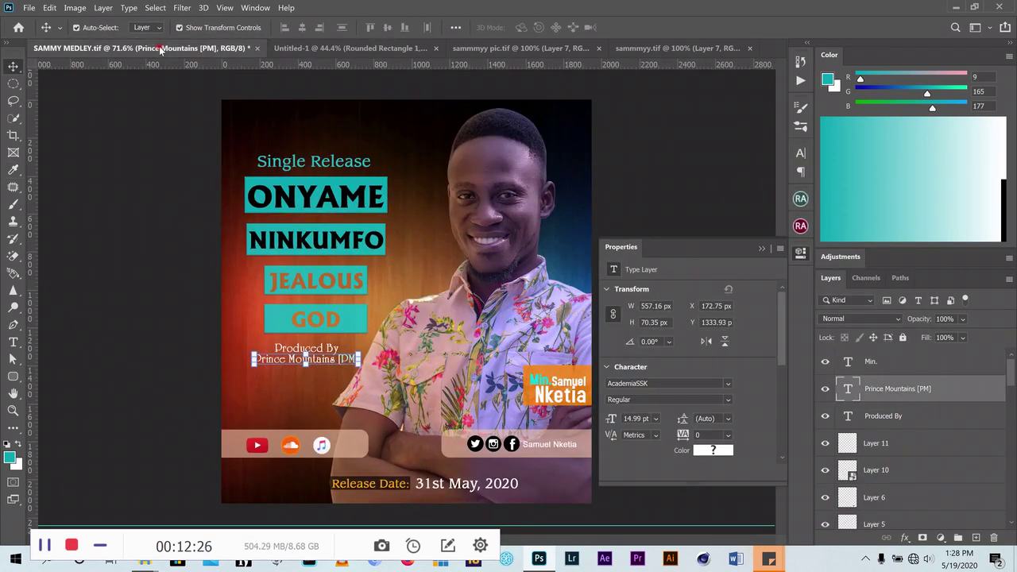
click(386, 49)
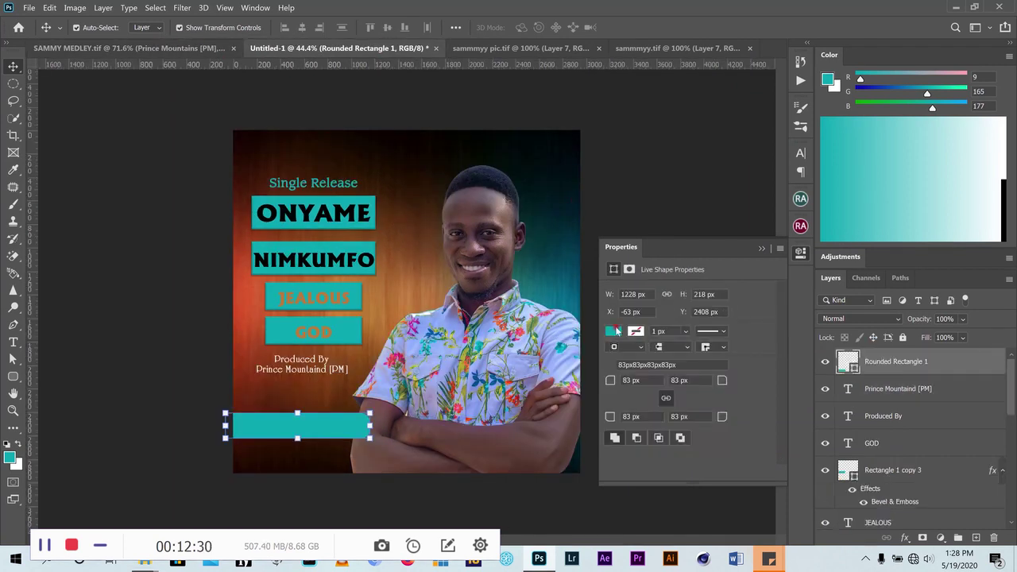
click(615, 332)
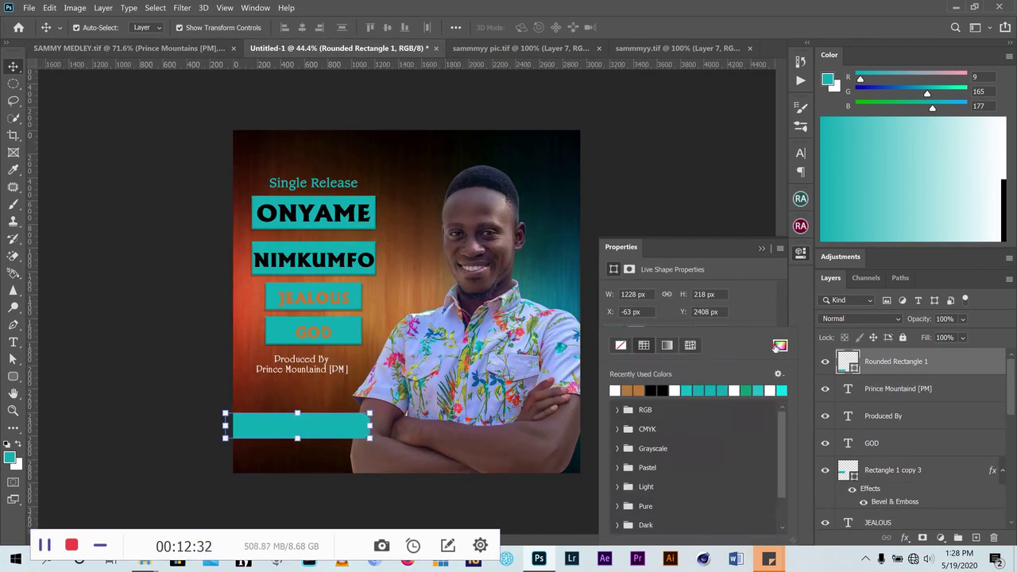
click(779, 346)
Fill the bar with a sampled brown-orange and set its opacity to 65%
click(394, 316)
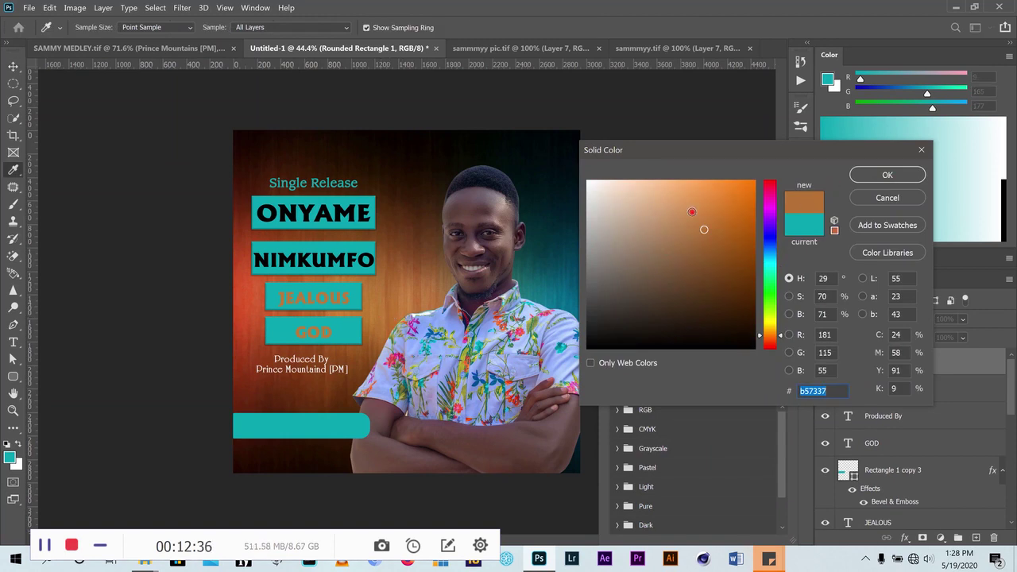
click(887, 175)
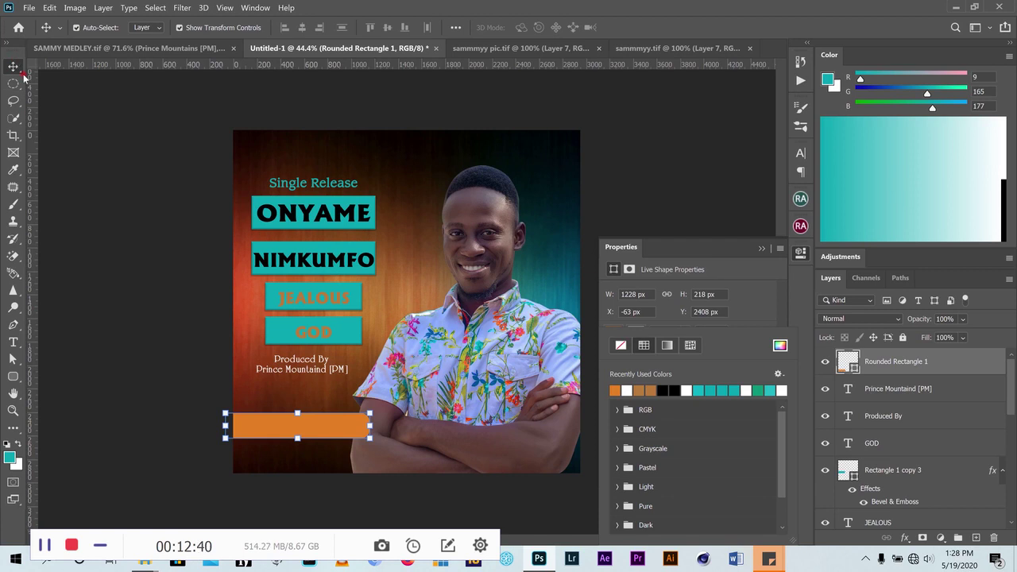
click(761, 249)
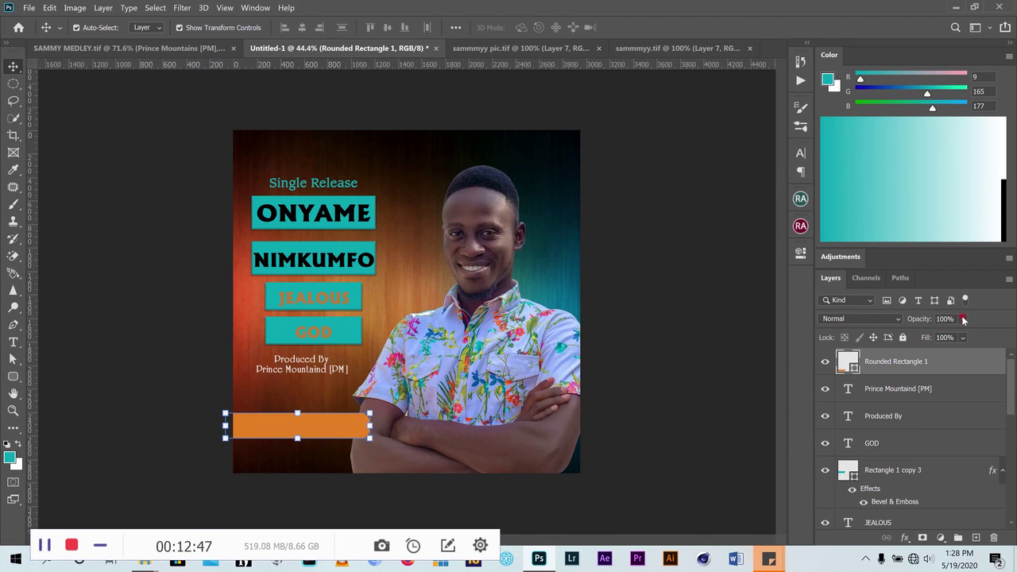
drag(964, 319, 986, 337)
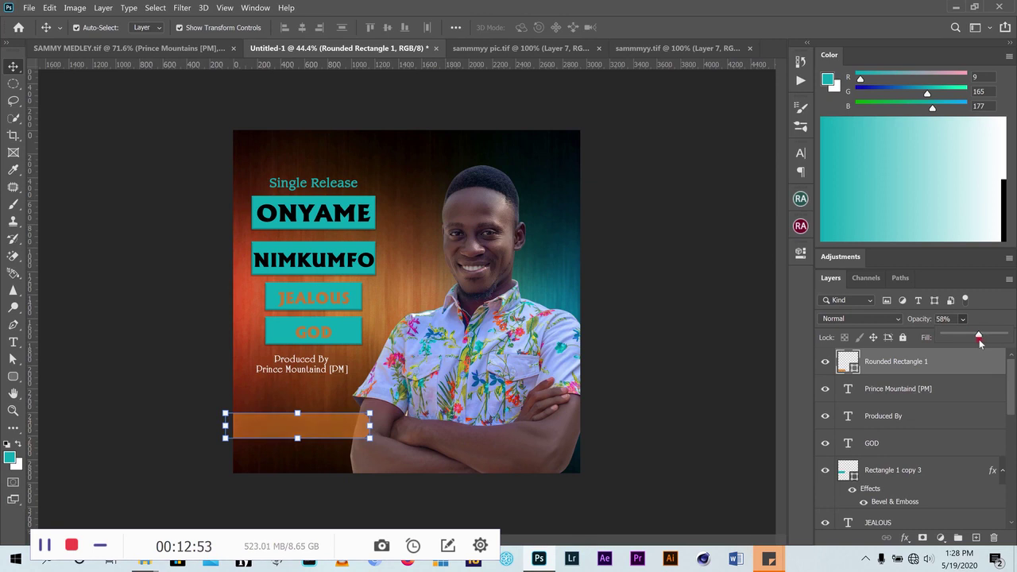
drag(980, 338, 985, 338)
click(801, 152)
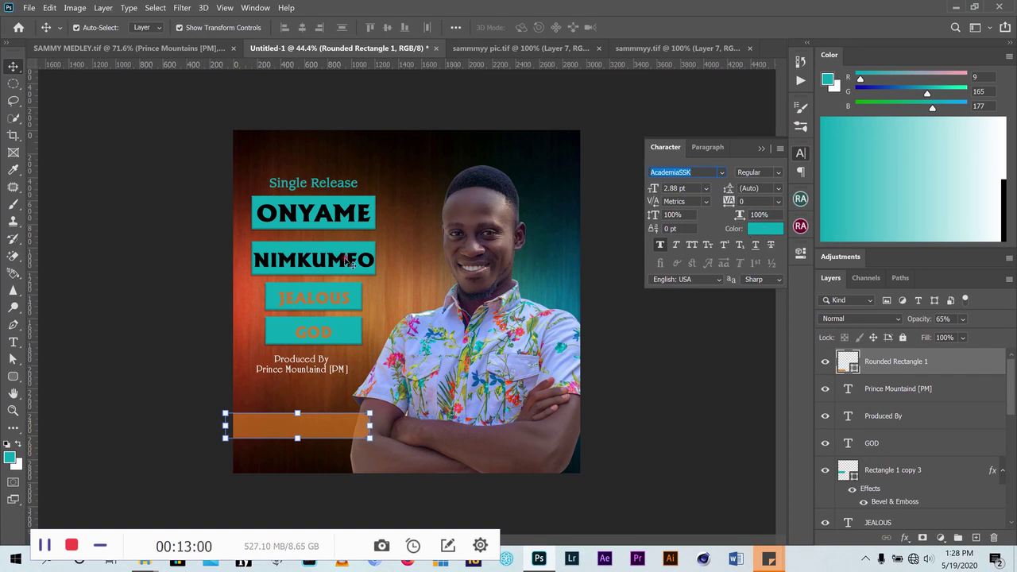
click(761, 148)
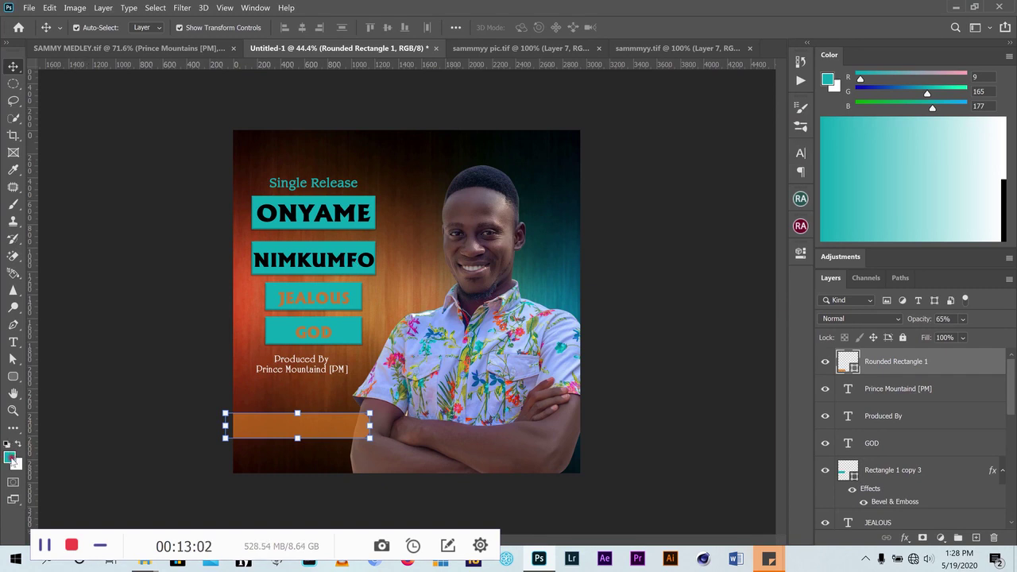
Change the bar's fill to the lighter orange fa9d48
click(10, 457)
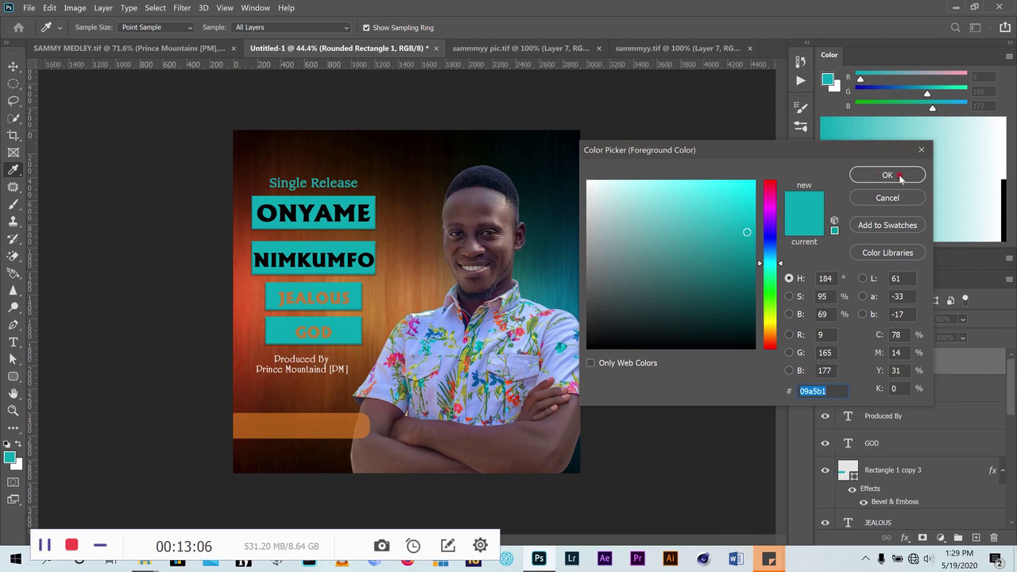
click(888, 199)
key(u)
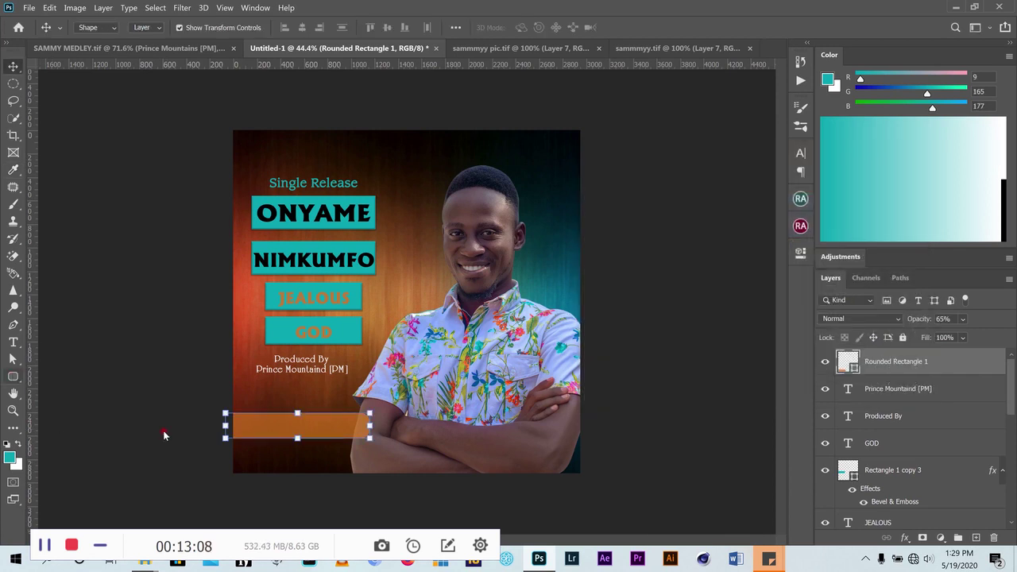
click(149, 28)
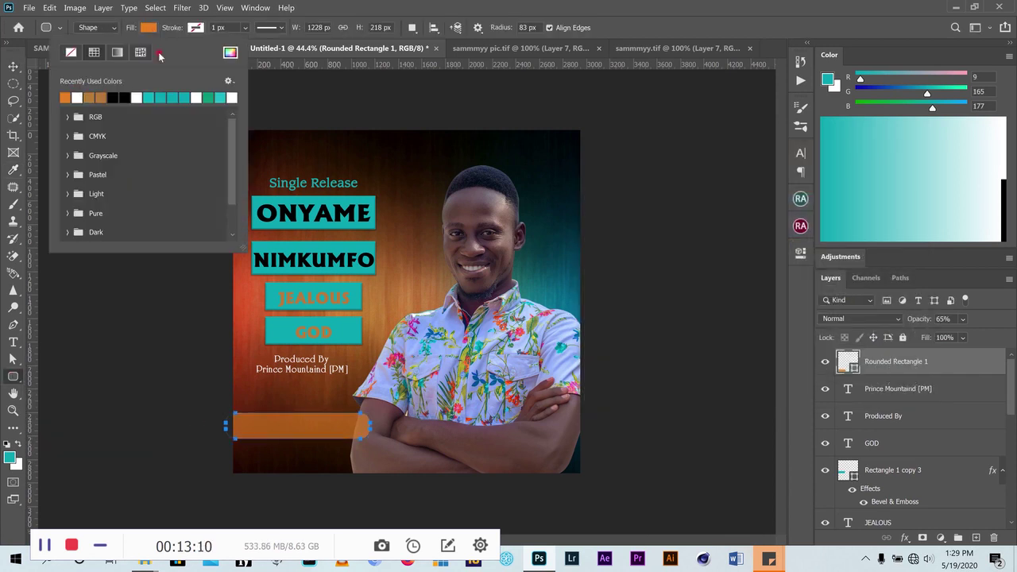
click(231, 52)
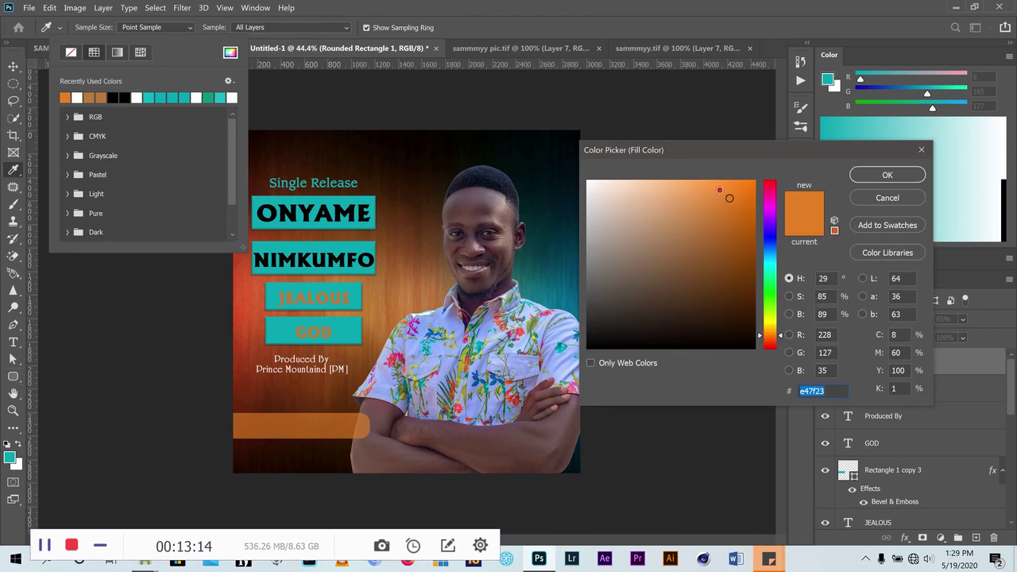
click(723, 193)
click(708, 183)
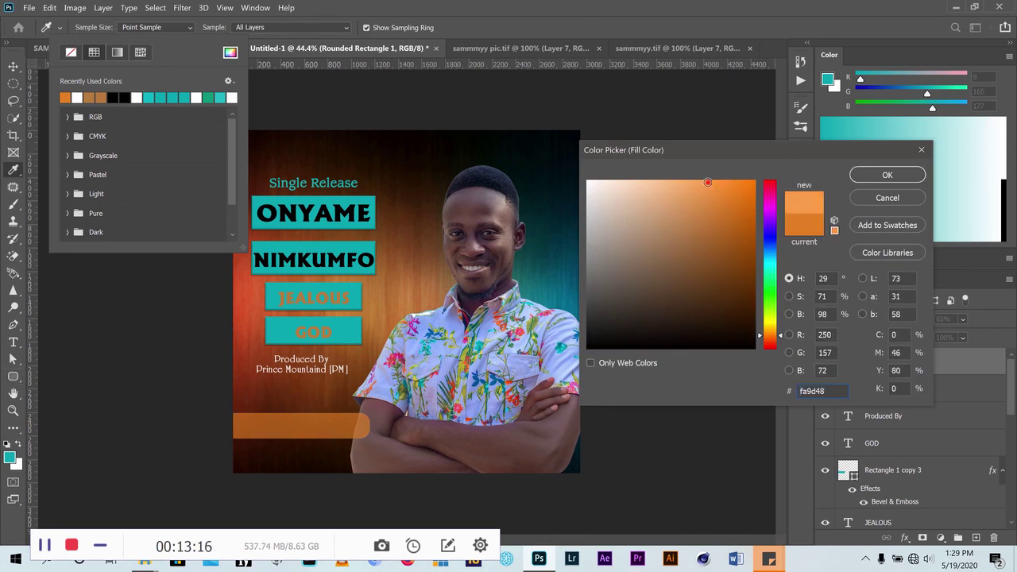
click(887, 175)
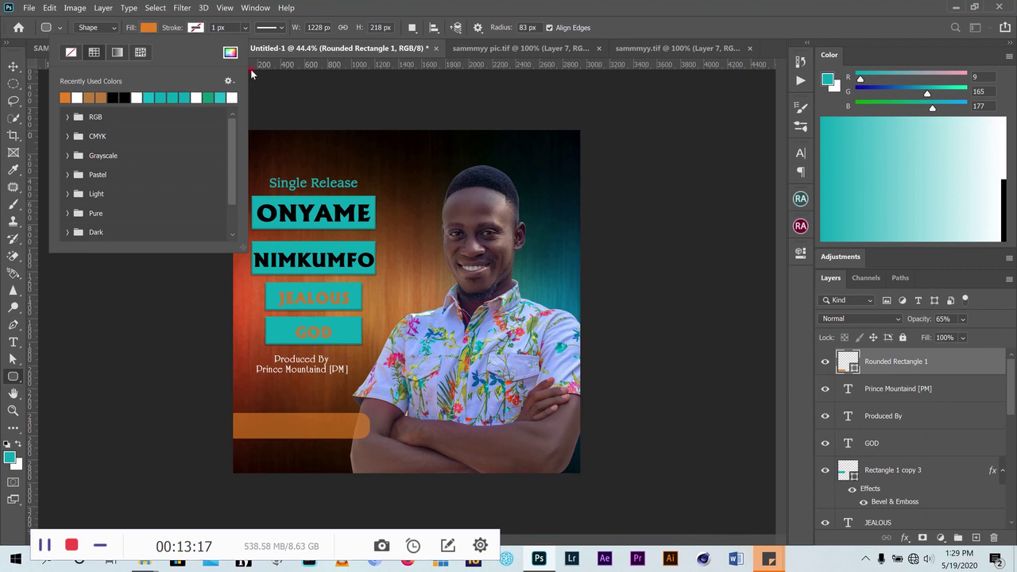
key(Escape)
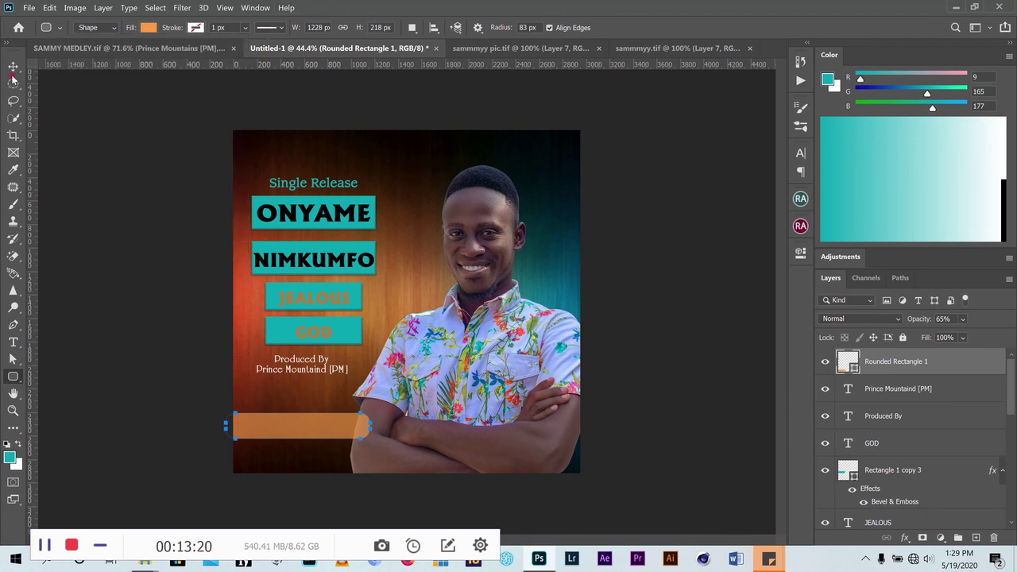
click(14, 66)
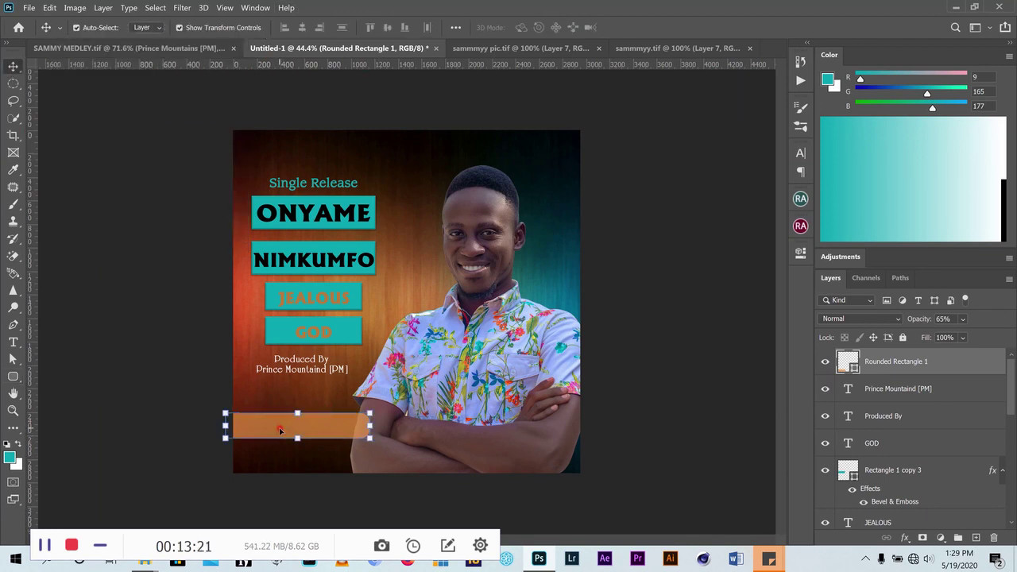
Review the SAMMY MEDLEY poster, then minimize and restore Photoshop from the taskbar
click(128, 47)
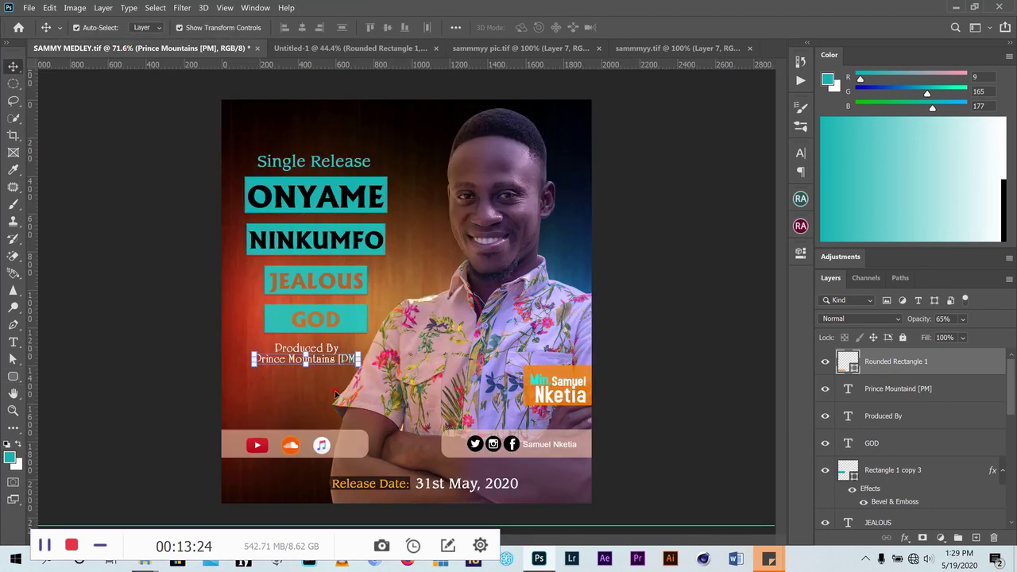
click(318, 47)
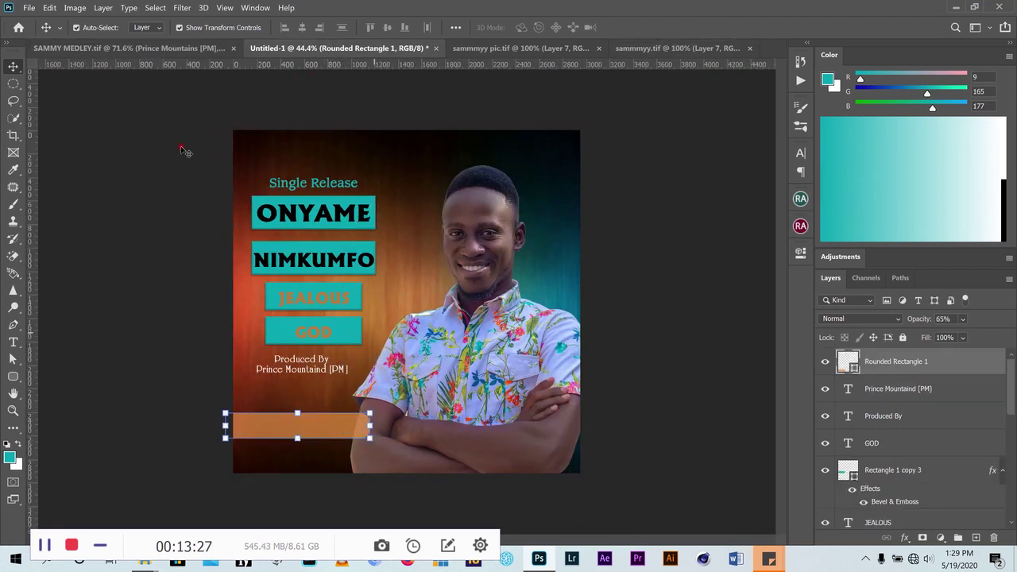
click(168, 54)
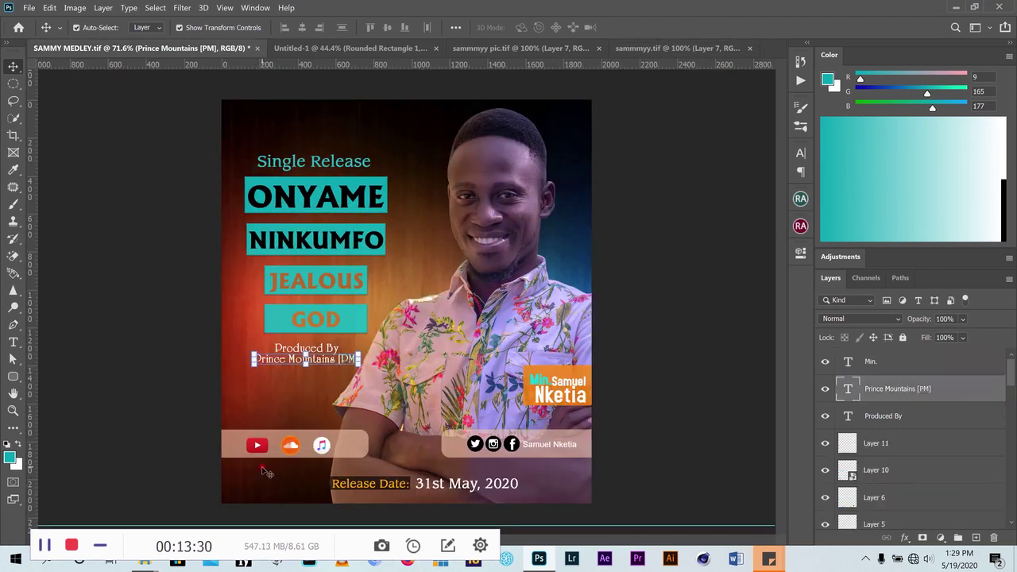
scroll(266, 470, up, 1)
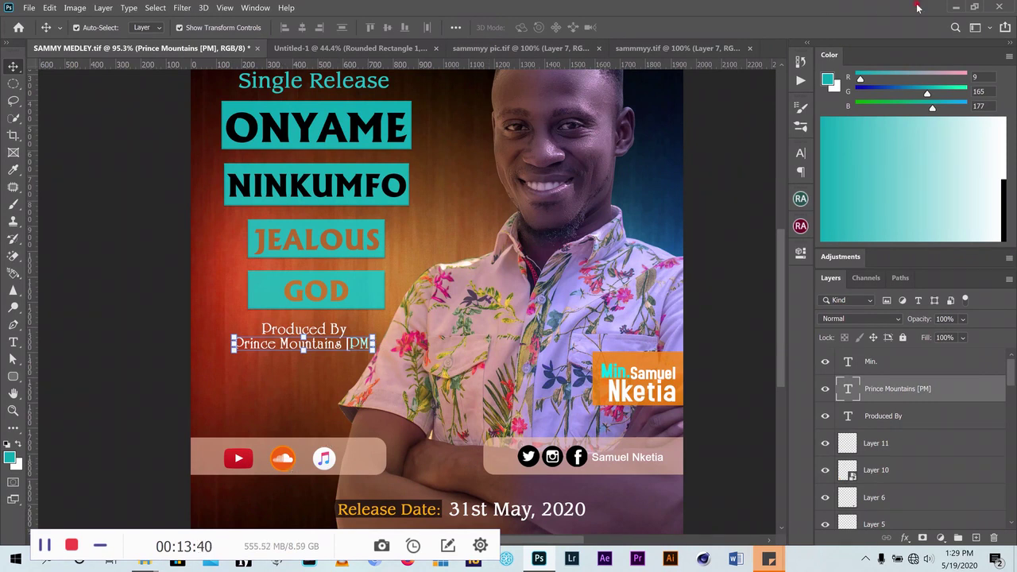
click(944, 7)
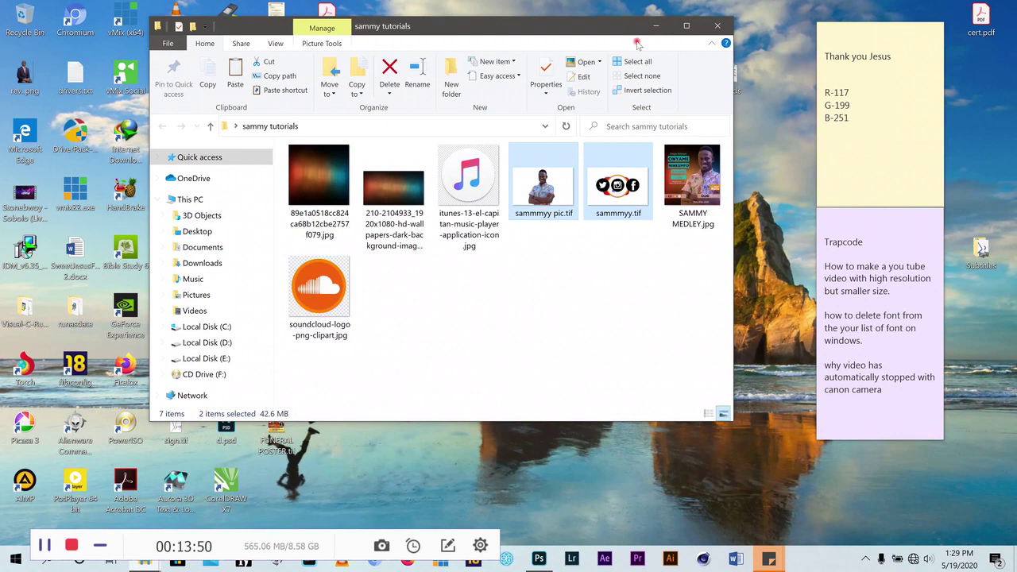
click(657, 28)
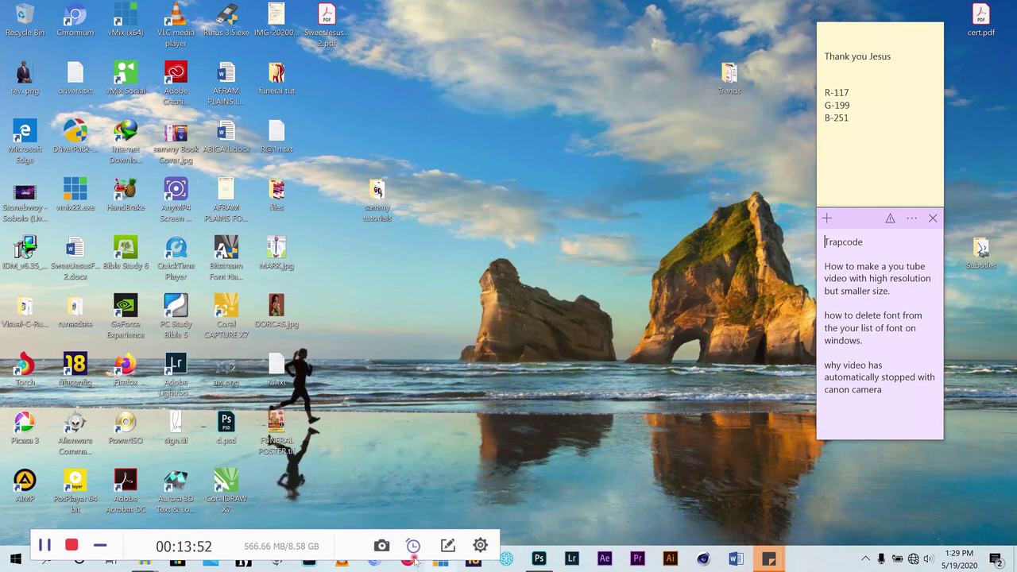
click(538, 558)
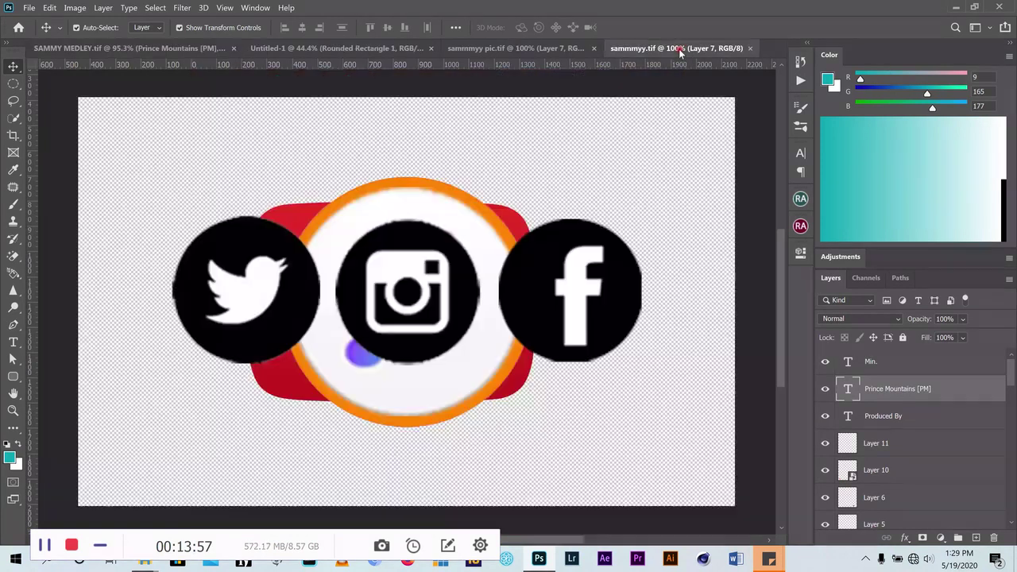
In sammmyy.tif, spread the Twitter, Instagram, Facebook, music and SoundCloud icons apart
click(676, 48)
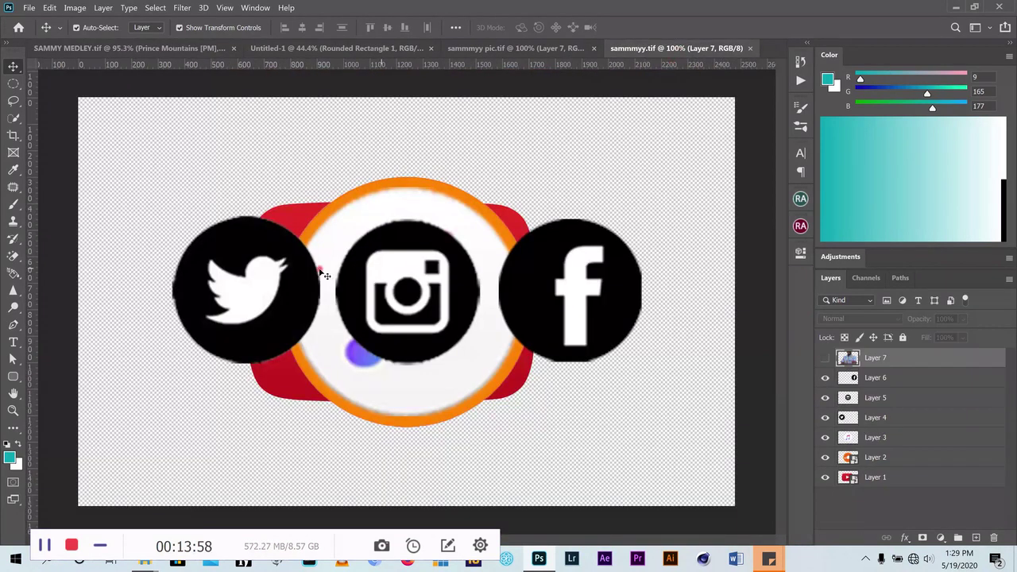
drag(272, 278, 214, 226)
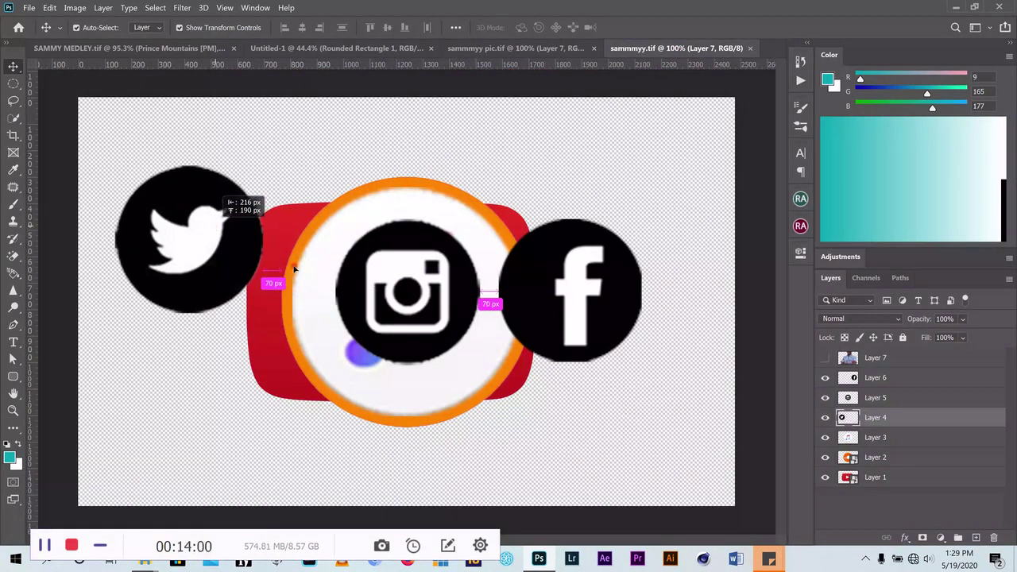
click(385, 294)
drag(386, 294, 180, 374)
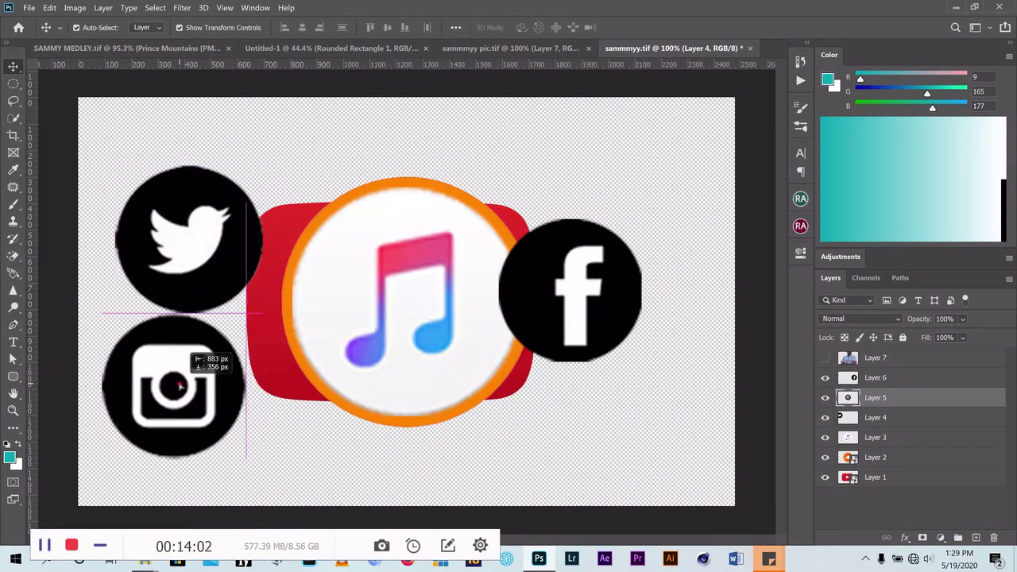
drag(614, 278, 681, 219)
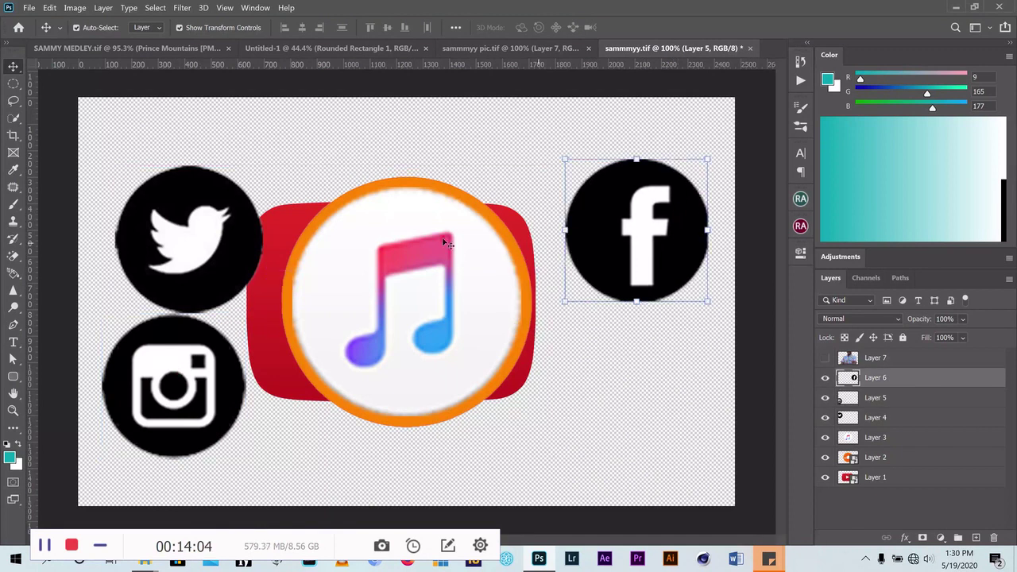
scroll(421, 253, down, 3)
click(429, 280)
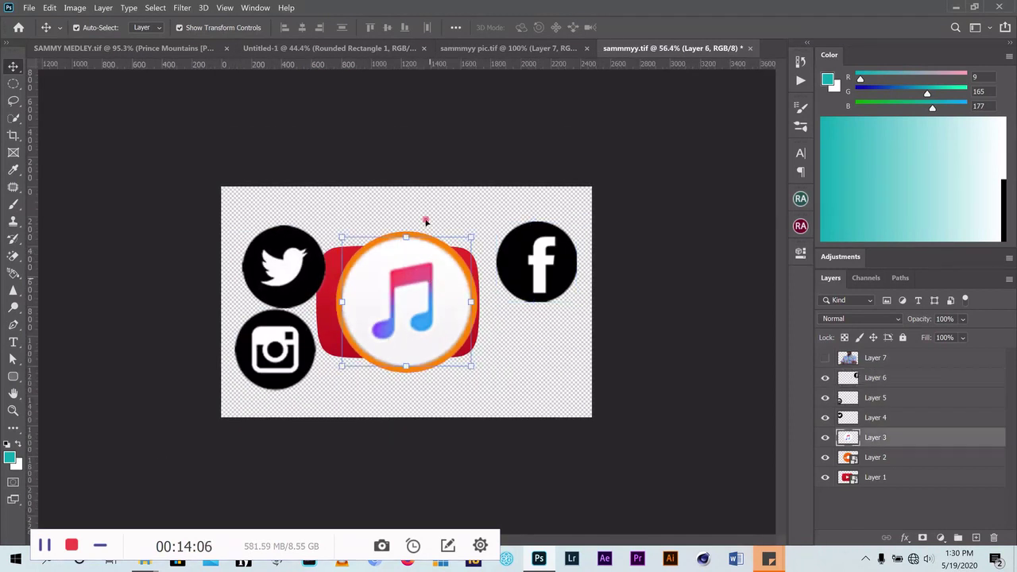
drag(442, 317, 576, 360)
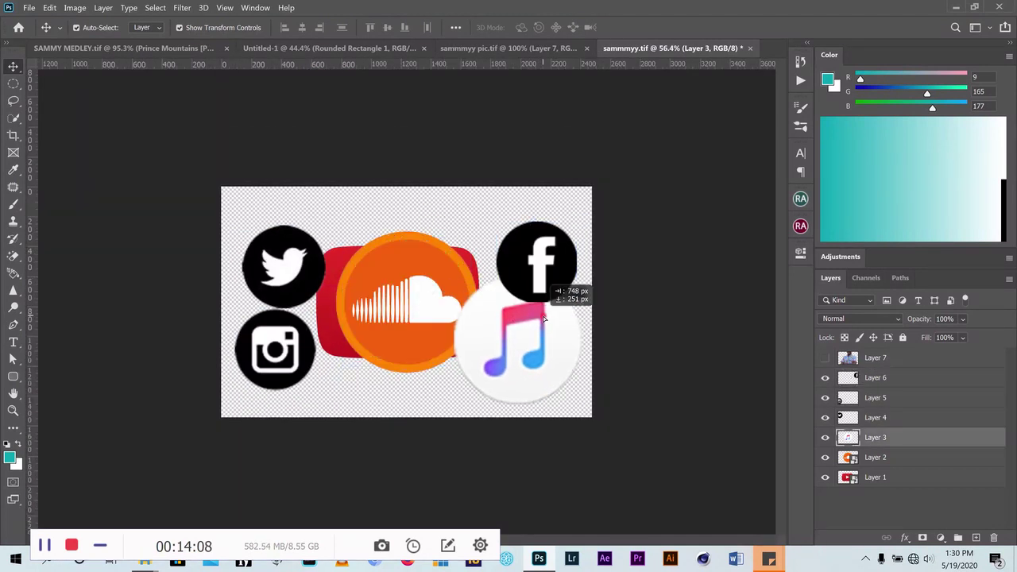
mouse_move(457, 290)
mouse_down()
mouse_move(526, 312)
mouse_move(570, 309)
mouse_up()
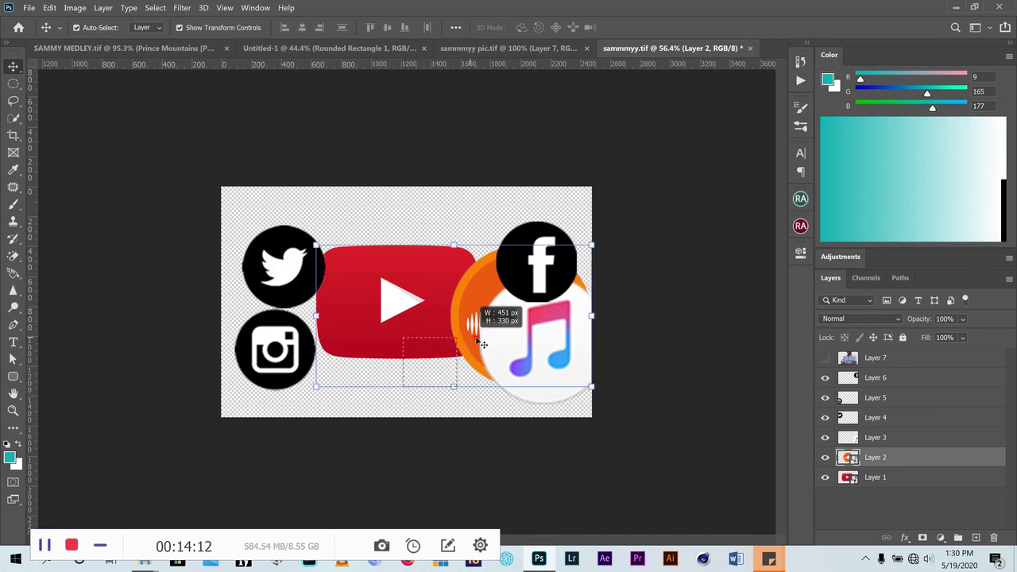
Drag the YouTube and SoundCloud logos into the Untitled-1 flyer
drag(404, 389, 475, 331)
drag(424, 311, 197, 50)
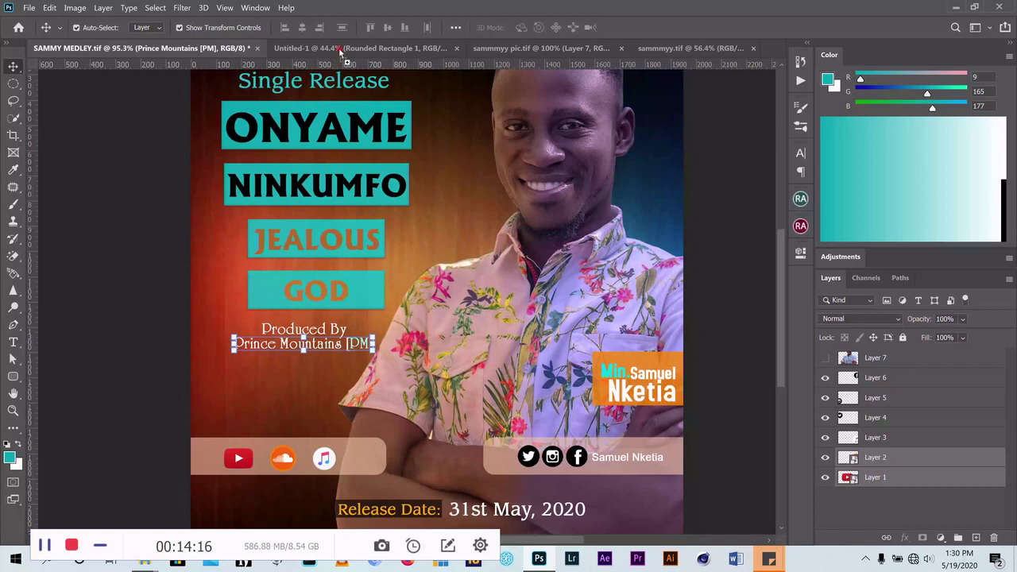
mouse_move(197, 50)
mouse_down()
mouse_move(472, 314)
mouse_move(479, 340)
mouse_up()
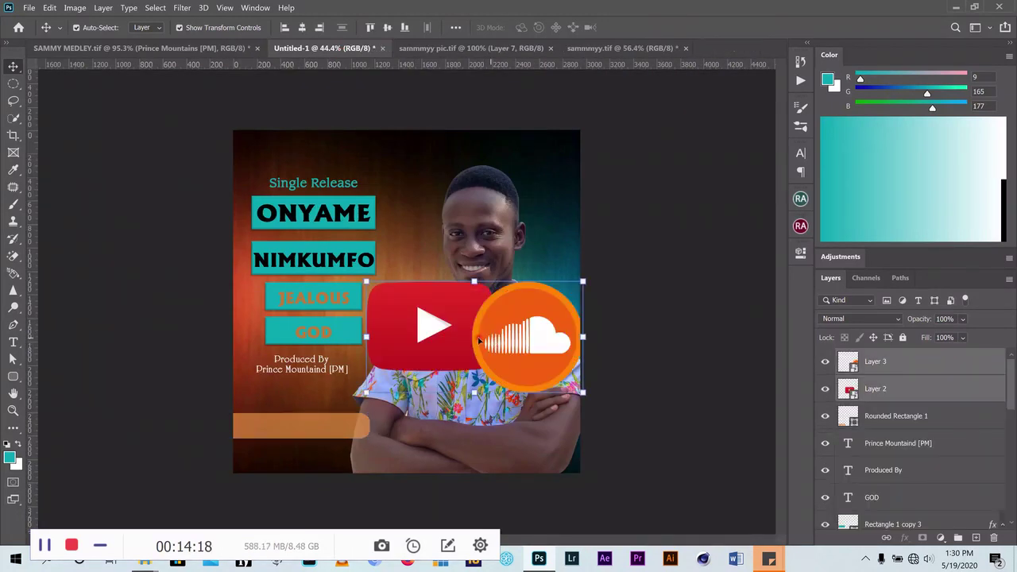
Move both logos higher on the flyer, then try shrinking the YouTube logo and cancel
drag(557, 345, 564, 294)
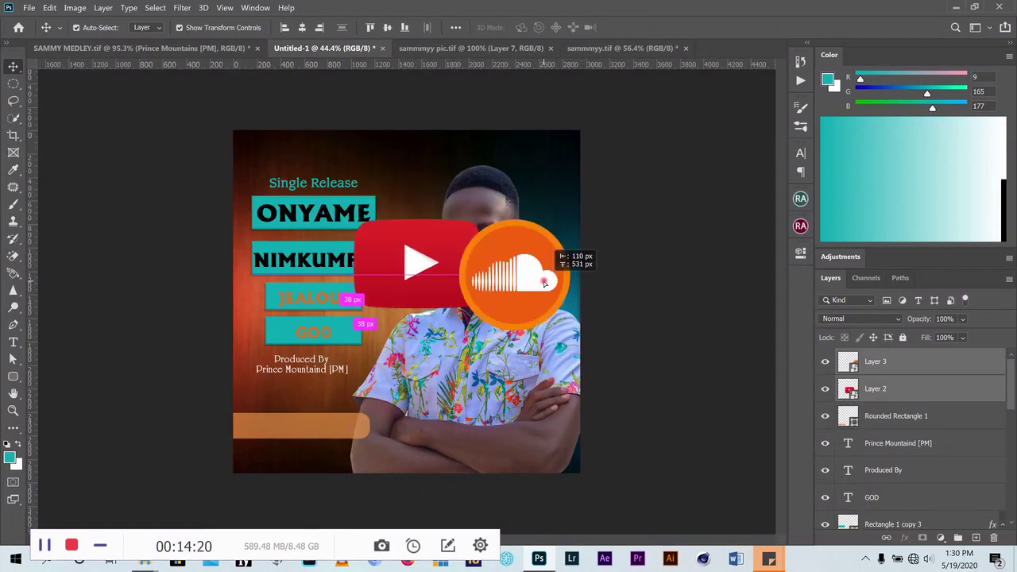
click(421, 259)
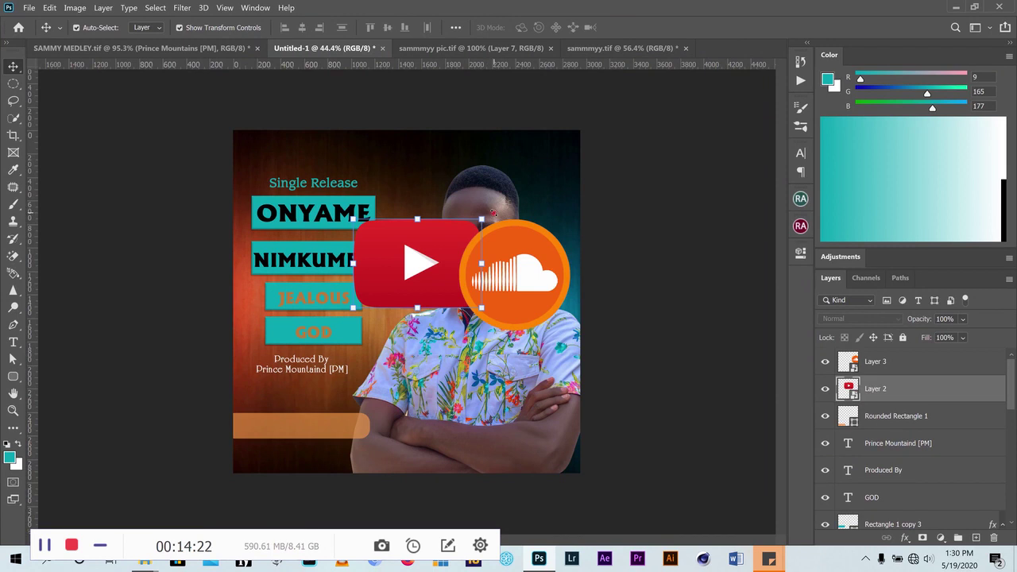
drag(482, 219, 392, 276)
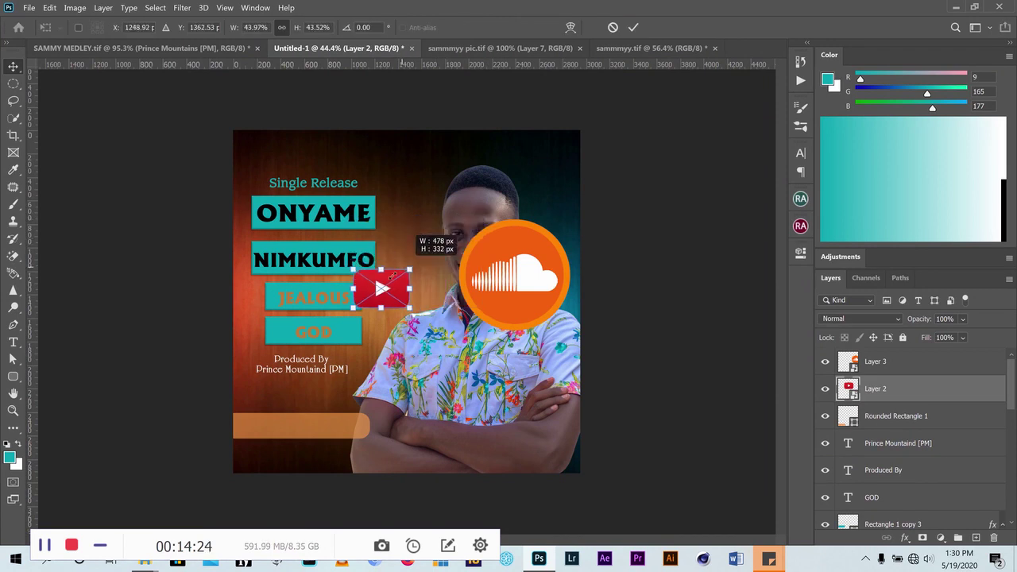
scroll(382, 310, up, 2)
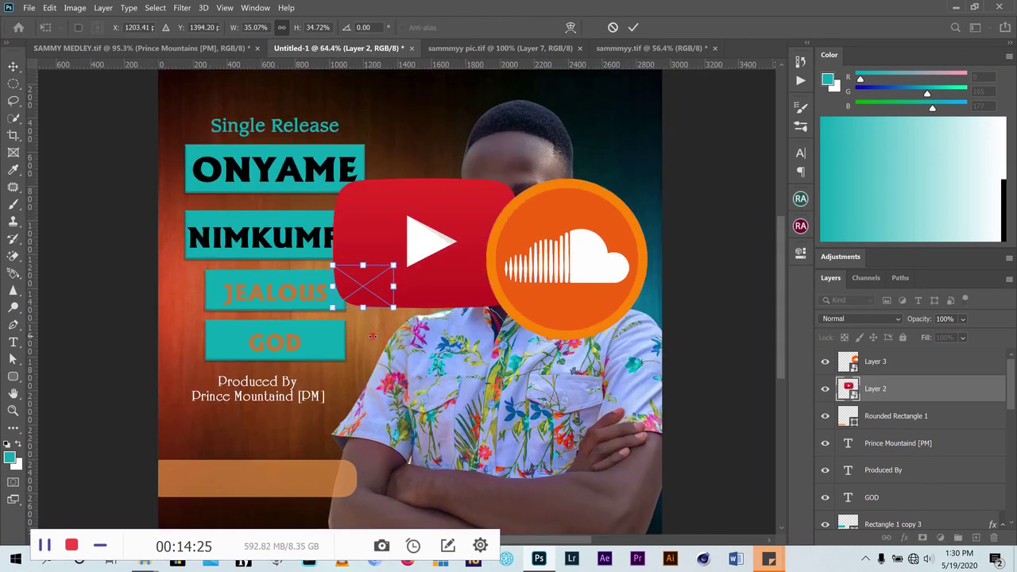
click(613, 28)
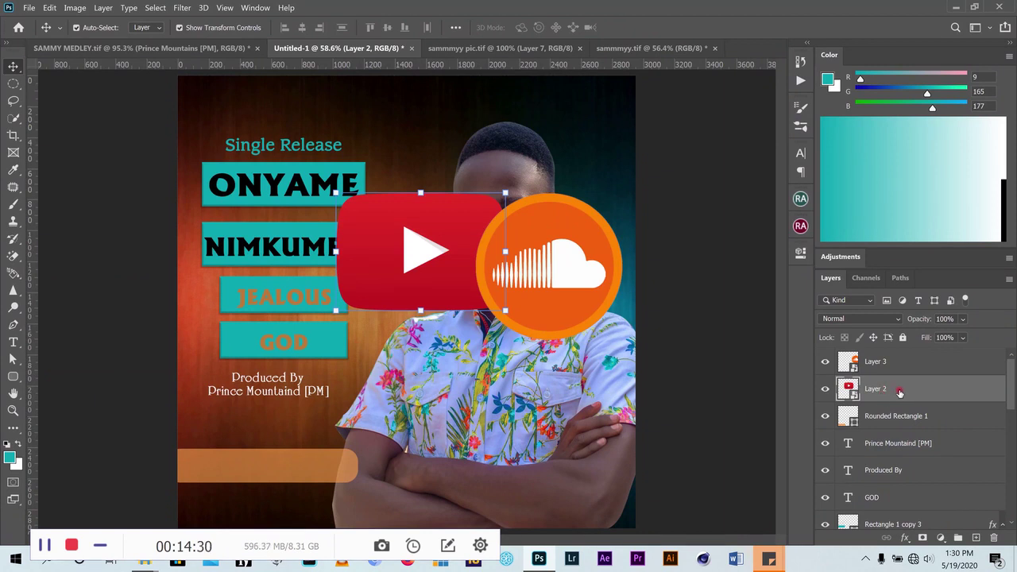
Nudge the YouTube logo left over the NIMKUMFO box, then dismiss its layer menu
drag(426, 243, 408, 249)
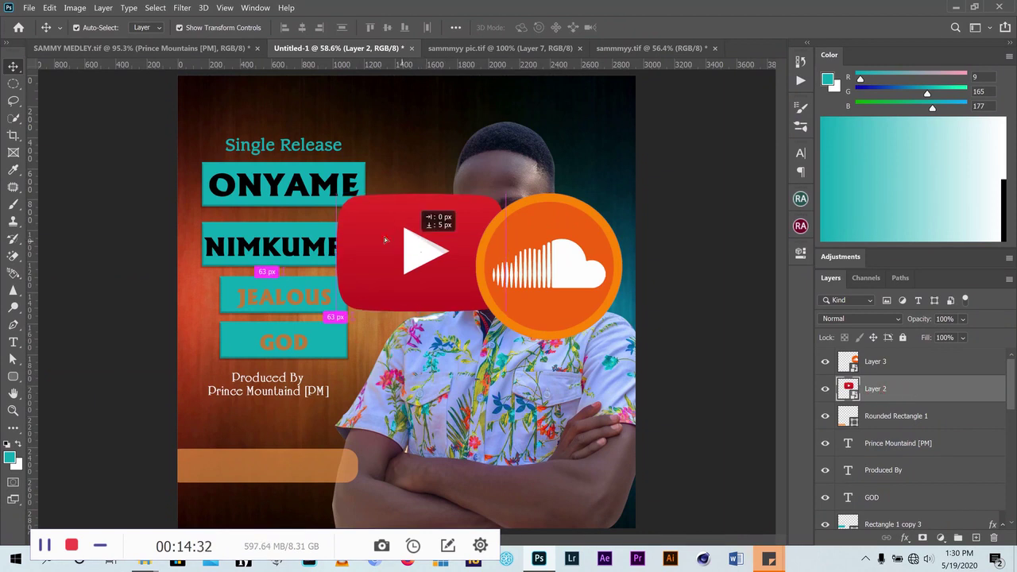
right_click(917, 392)
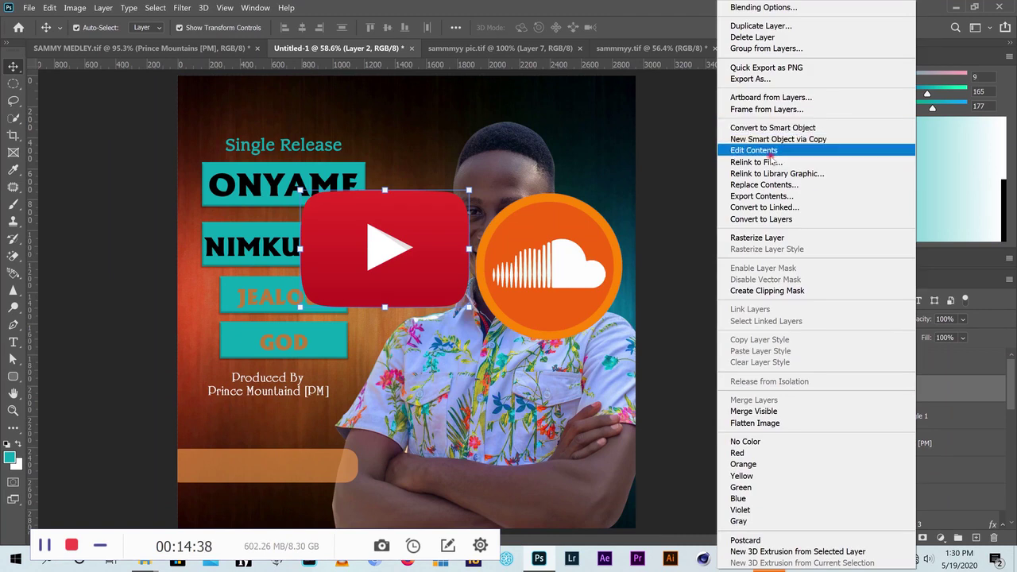
click(688, 243)
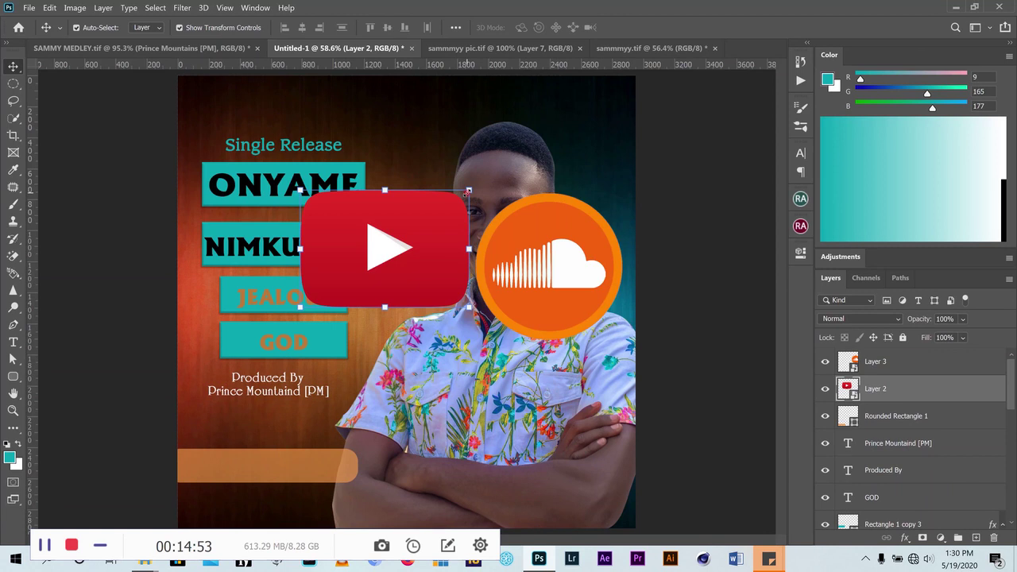
Shrink the YouTube and SoundCloud logos (SoundCloud to 33.37%) and set them side by side on the orange bar
drag(470, 189, 332, 284)
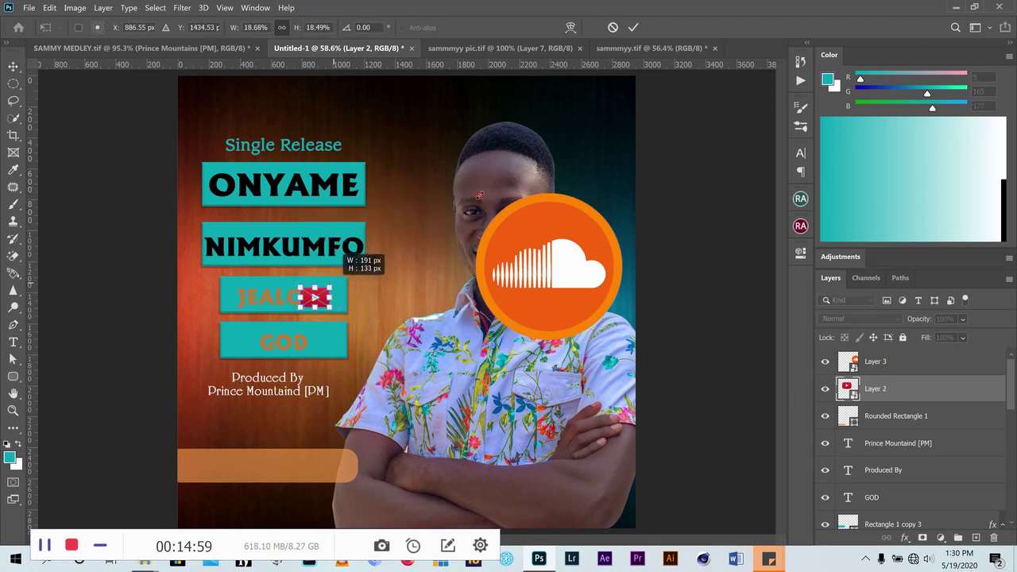
click(633, 27)
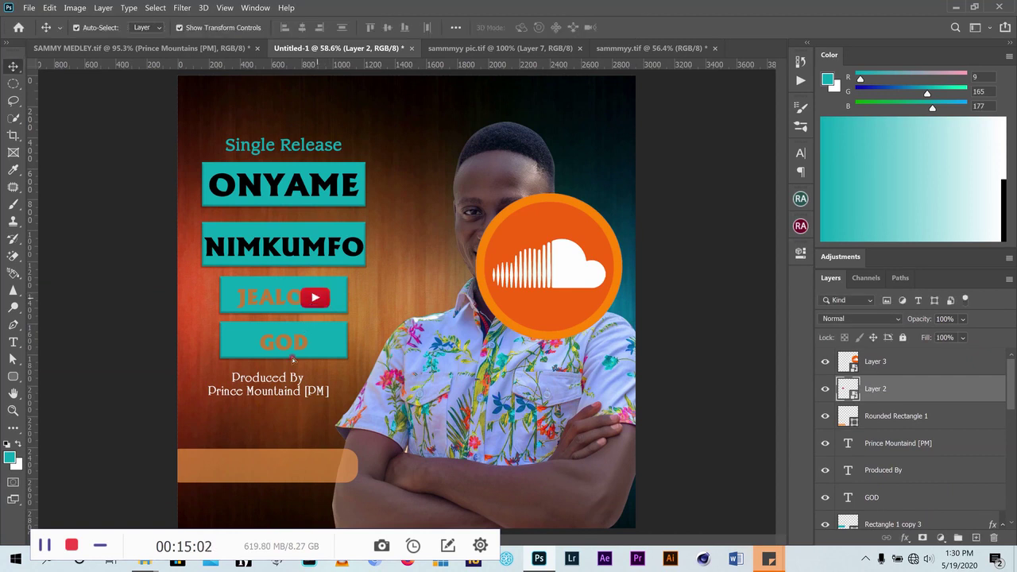
drag(293, 359, 219, 466)
click(555, 283)
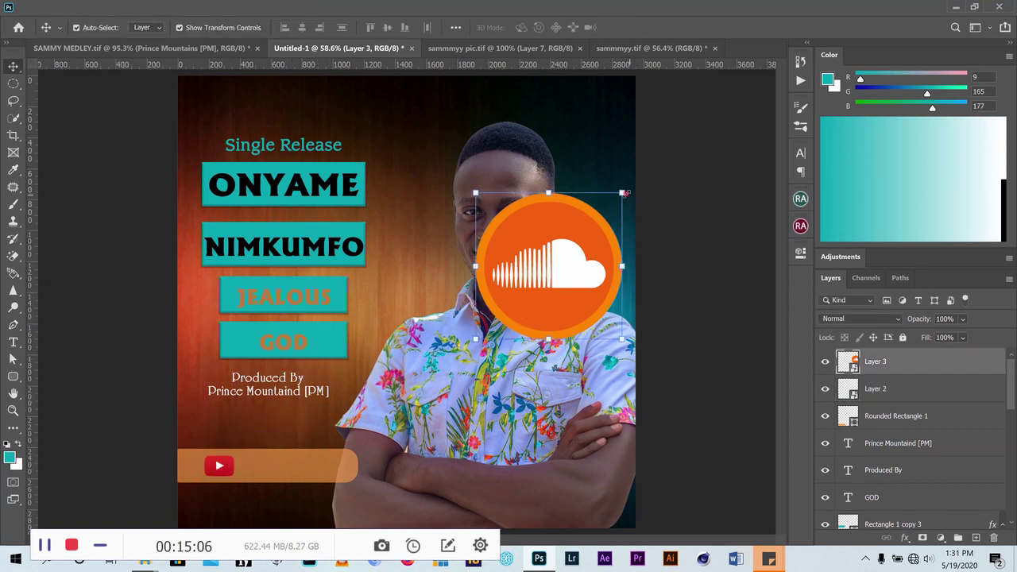
mouse_move(626, 192)
mouse_down()
mouse_move(525, 271)
mouse_move(497, 318)
mouse_up()
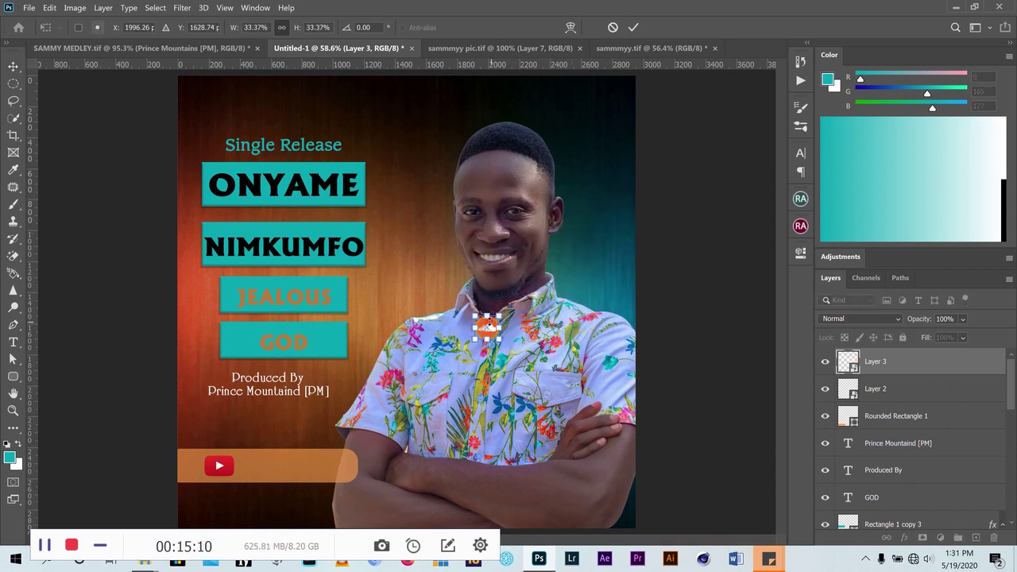
mouse_move(490, 328)
mouse_down()
mouse_move(255, 473)
mouse_move(268, 468)
mouse_up()
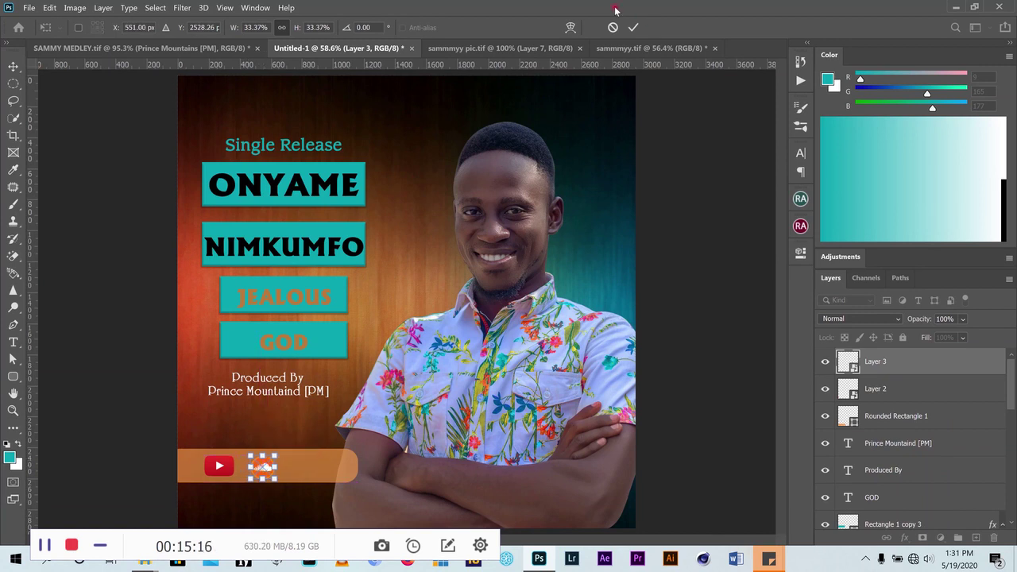
Commit the SoundCloud resize and close the cutout photo document
click(634, 27)
click(501, 49)
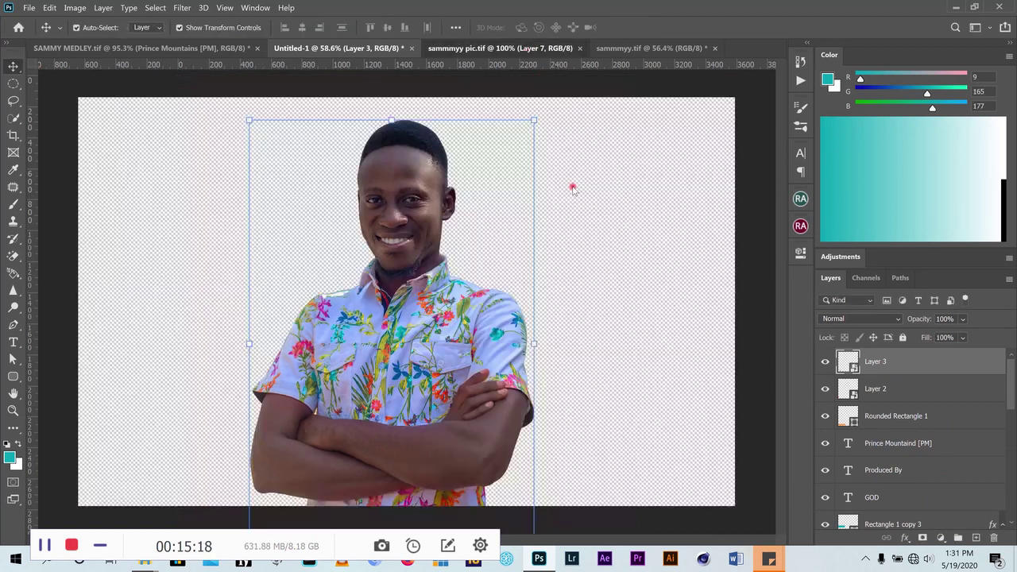
click(579, 49)
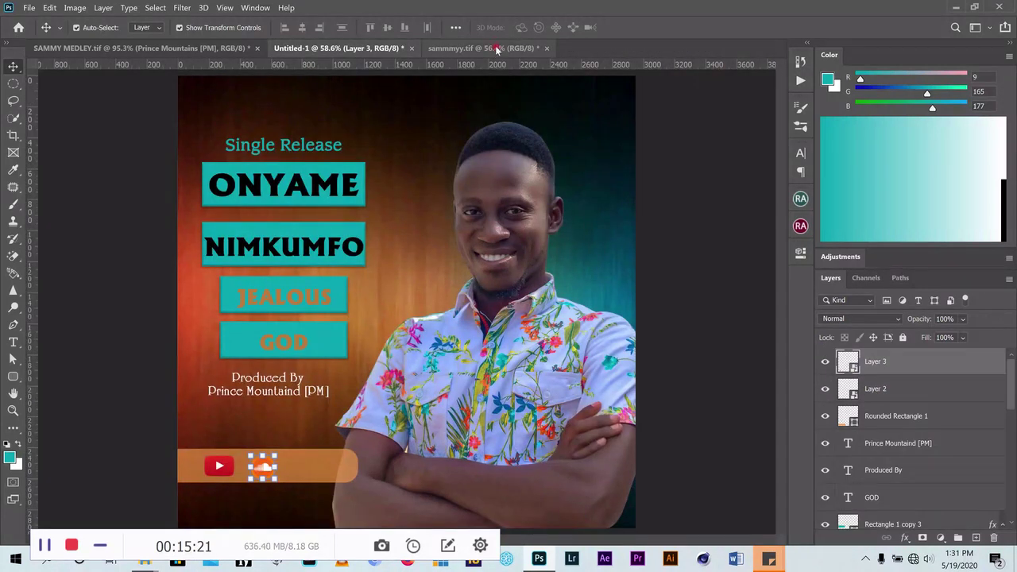
Bring the music icon from sammmyy.tif, shrink it and space it evenly after SoundCloud on the bar
click(497, 48)
mouse_move(489, 313)
mouse_down()
mouse_move(393, 179)
mouse_move(469, 261)
mouse_move(432, 290)
mouse_up()
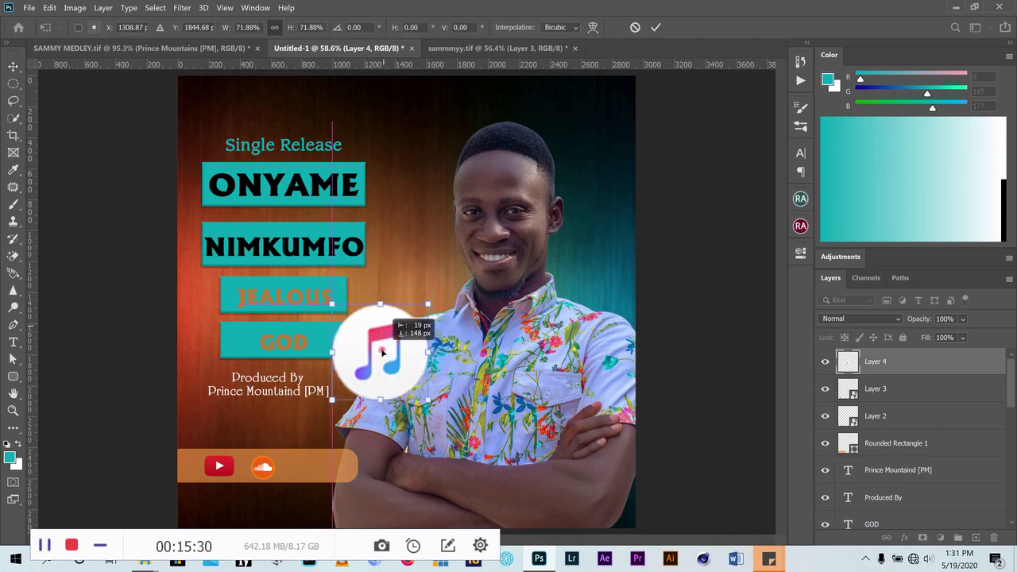
mouse_move(381, 337)
mouse_down()
mouse_move(335, 455)
mouse_move(399, 392)
mouse_move(333, 470)
mouse_up()
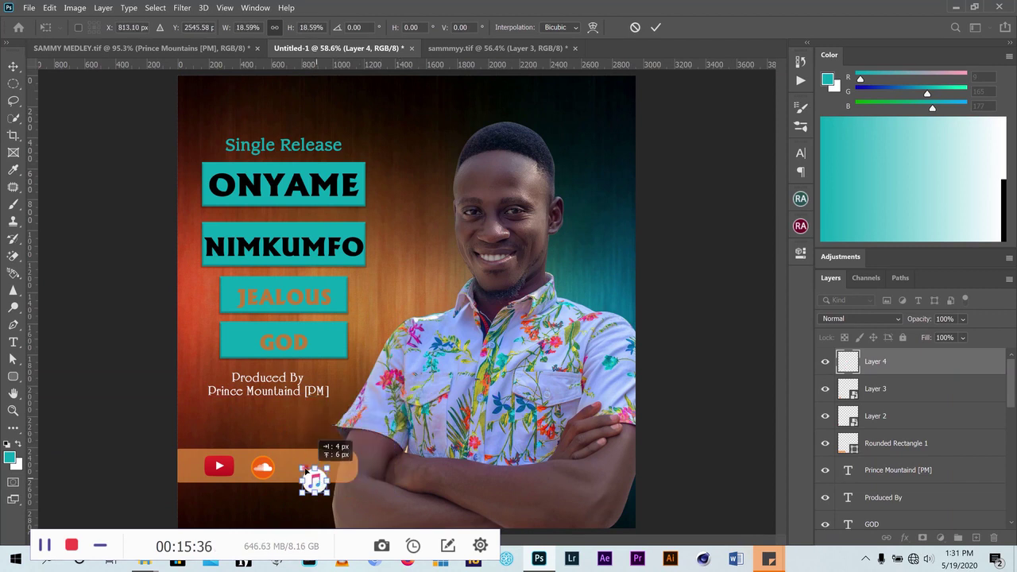
drag(317, 482, 305, 468)
scroll(304, 467, up, 5)
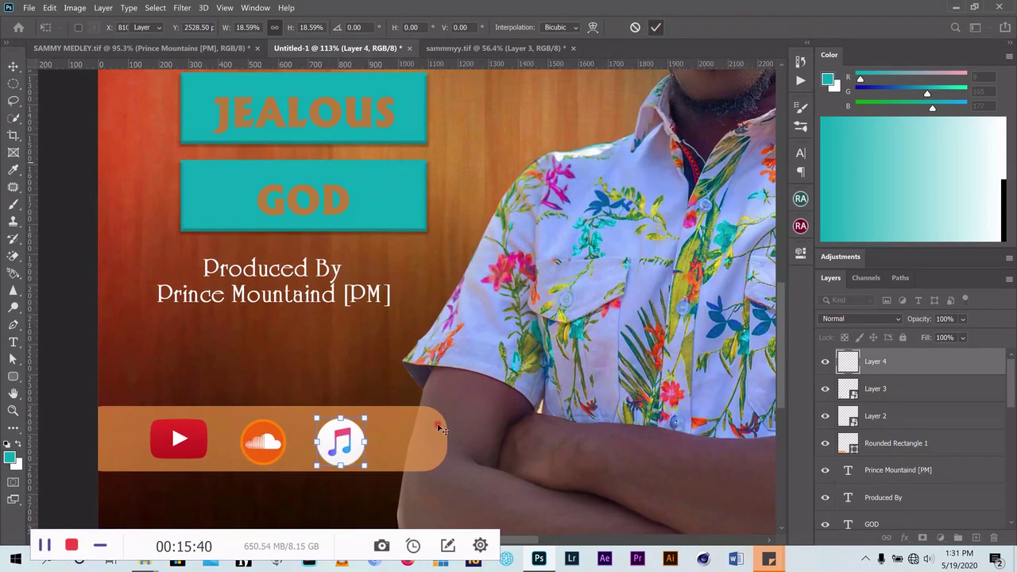
key(Return)
drag(354, 437, 356, 438)
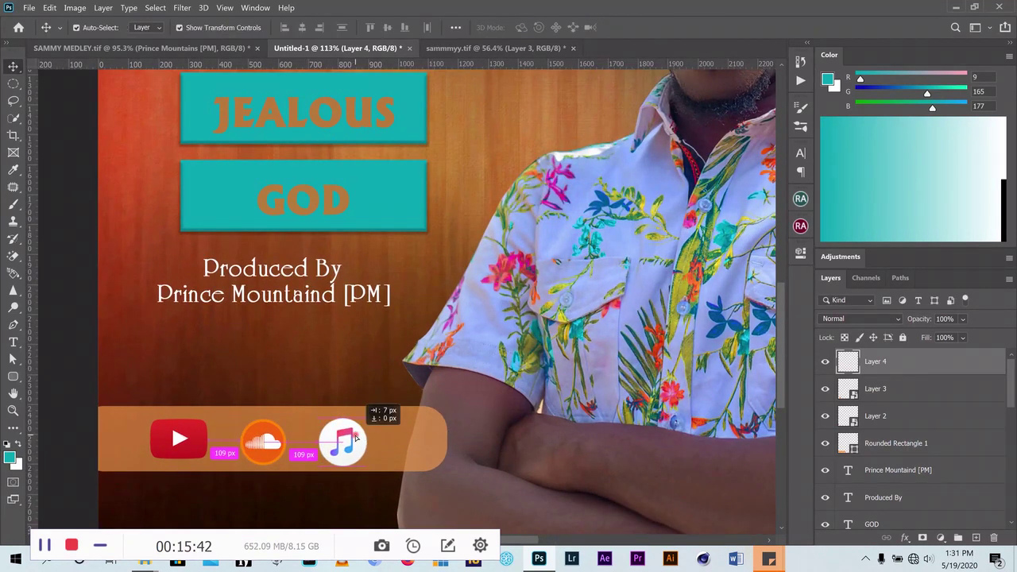
Vertically centre the YouTube, SoundCloud and music logos on the orange bar
drag(80, 402, 389, 461)
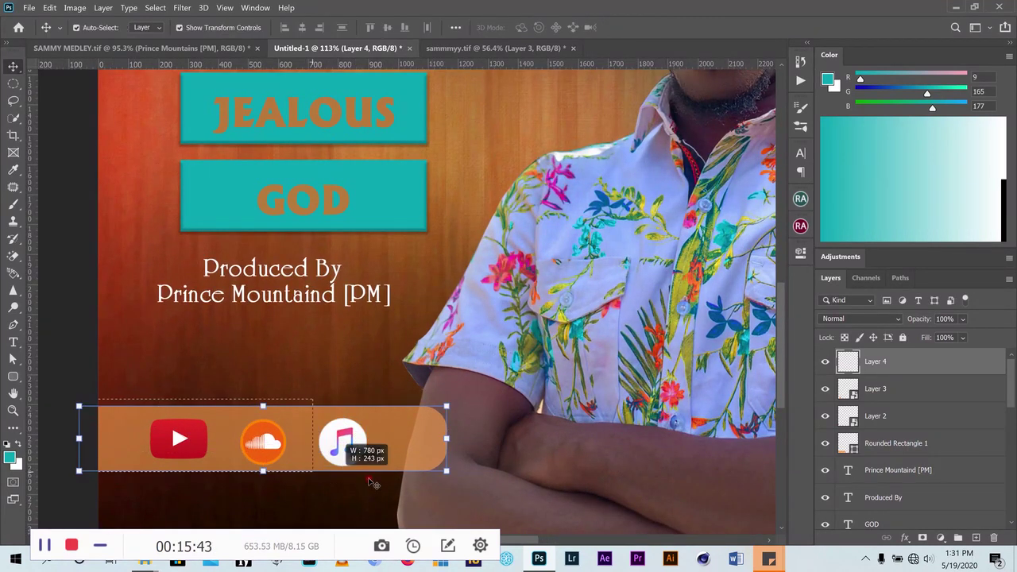
click(388, 28)
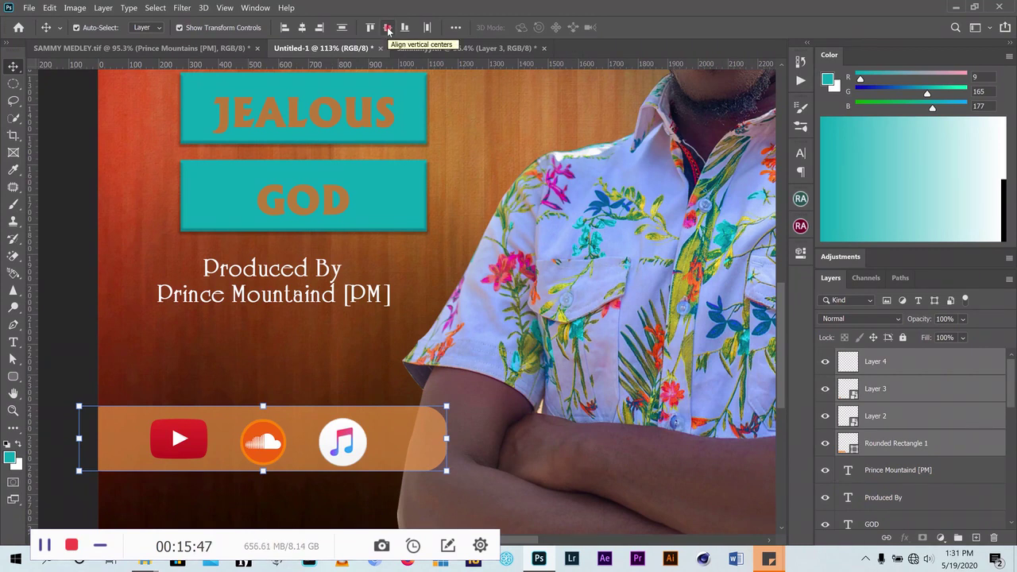
click(388, 28)
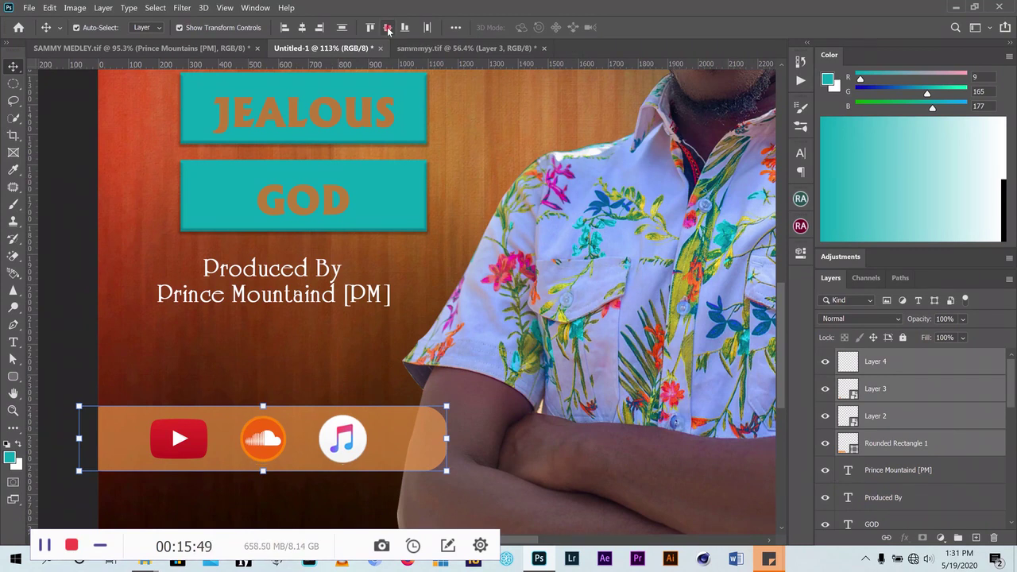
key(ctrl+0)
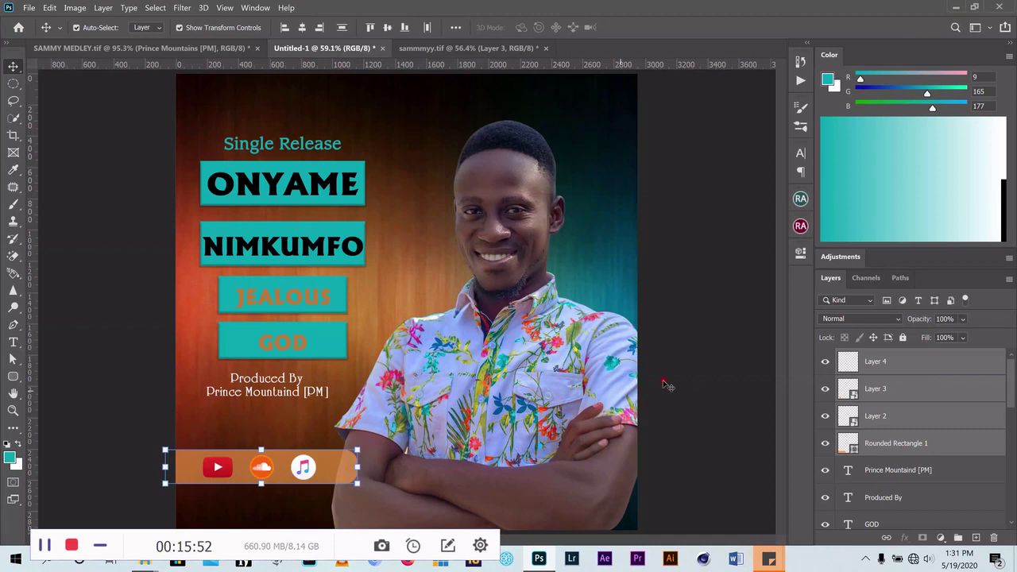
click(181, 49)
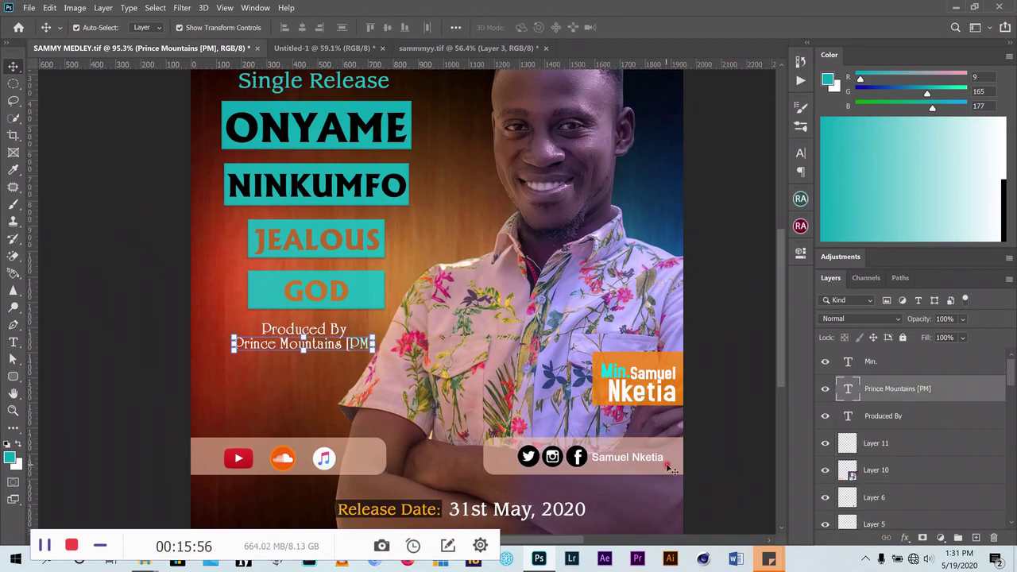
click(437, 48)
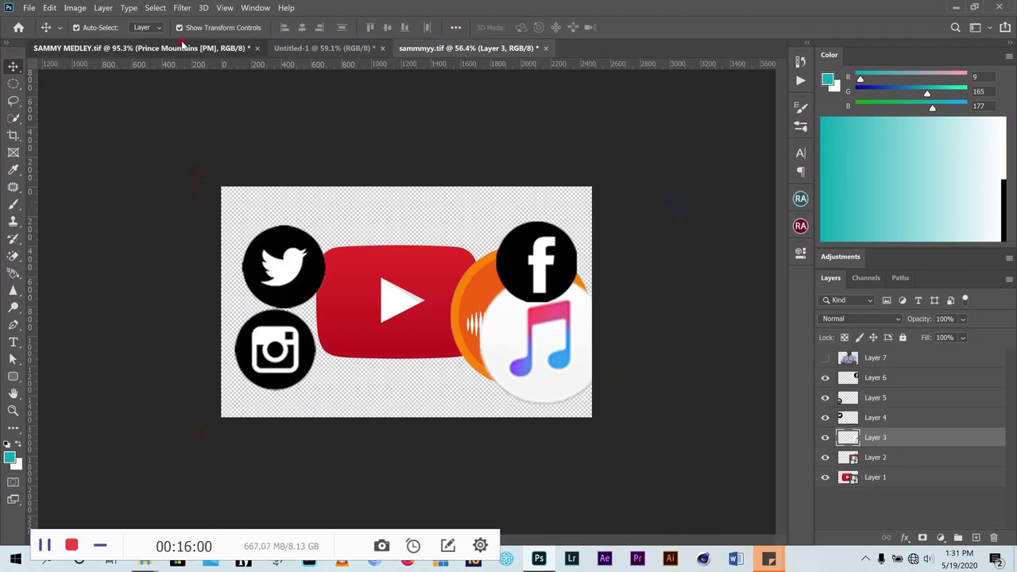
click(182, 48)
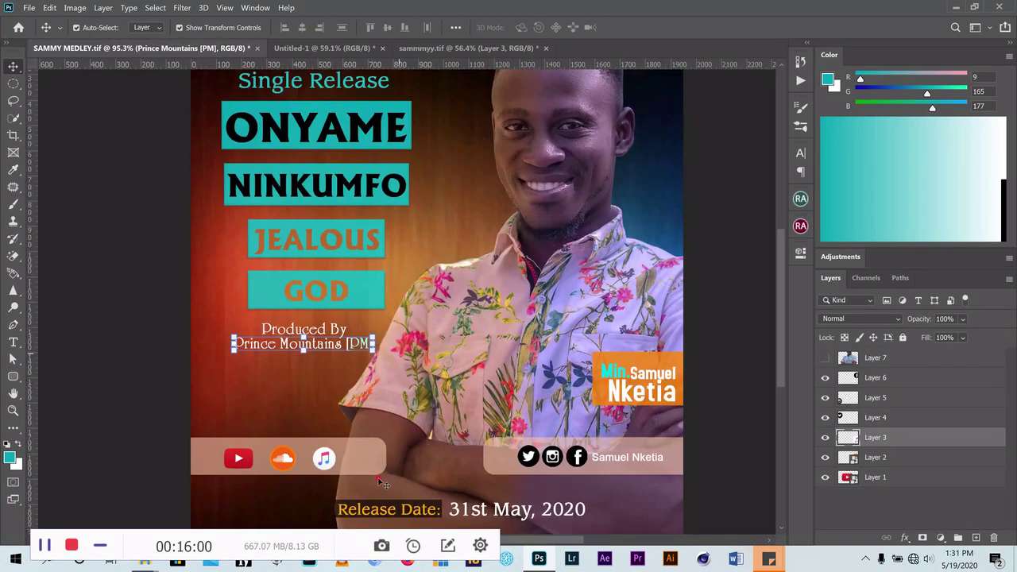
click(318, 48)
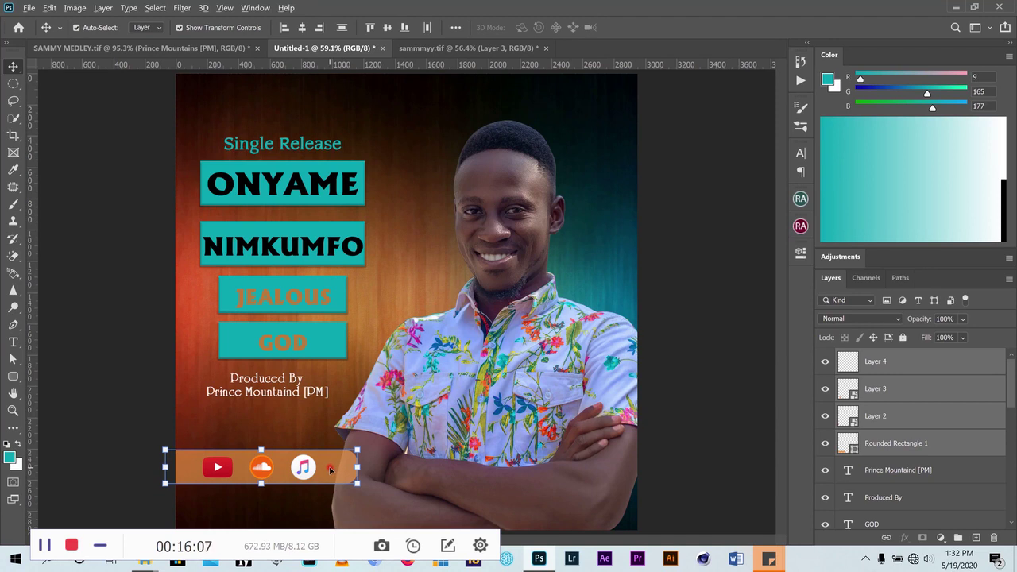
Duplicate the orange logo bar to the bottom-right and delete its copied icons
mouse_move(331, 470)
mouse_down()
mouse_move(524, 453)
mouse_move(632, 469)
mouse_up()
click(606, 466)
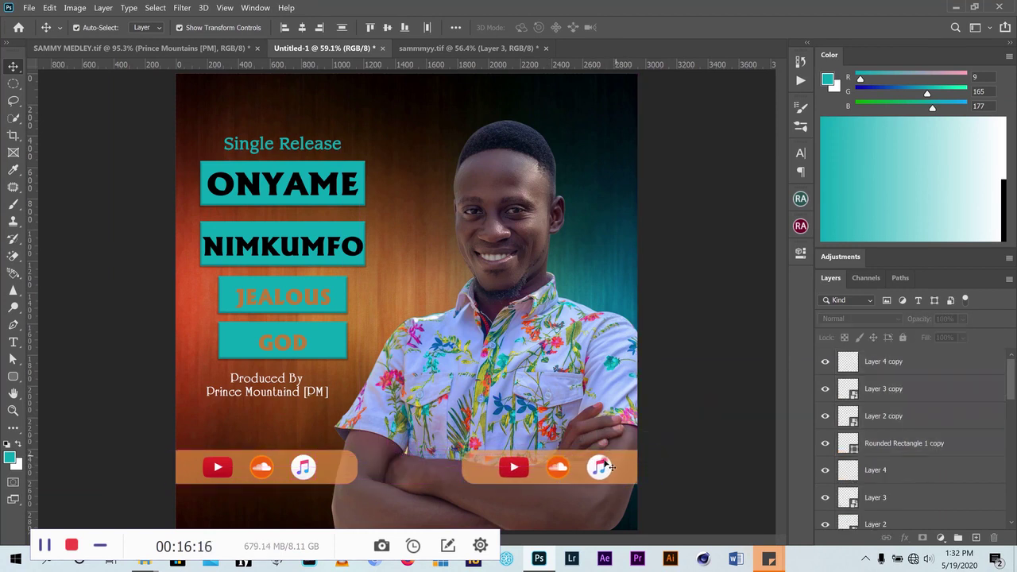
key(Delete)
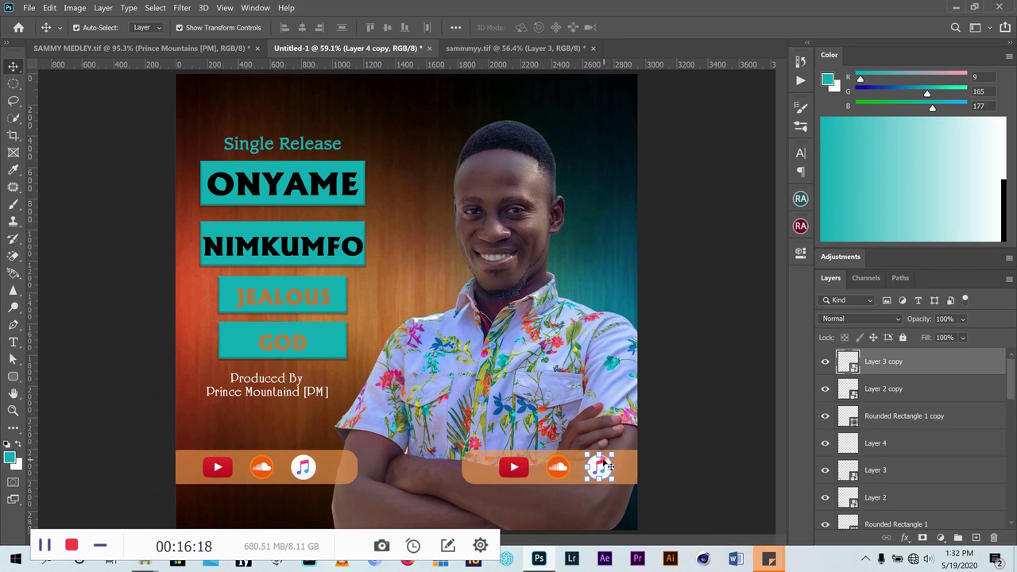
key(Delete)
key(Delete)
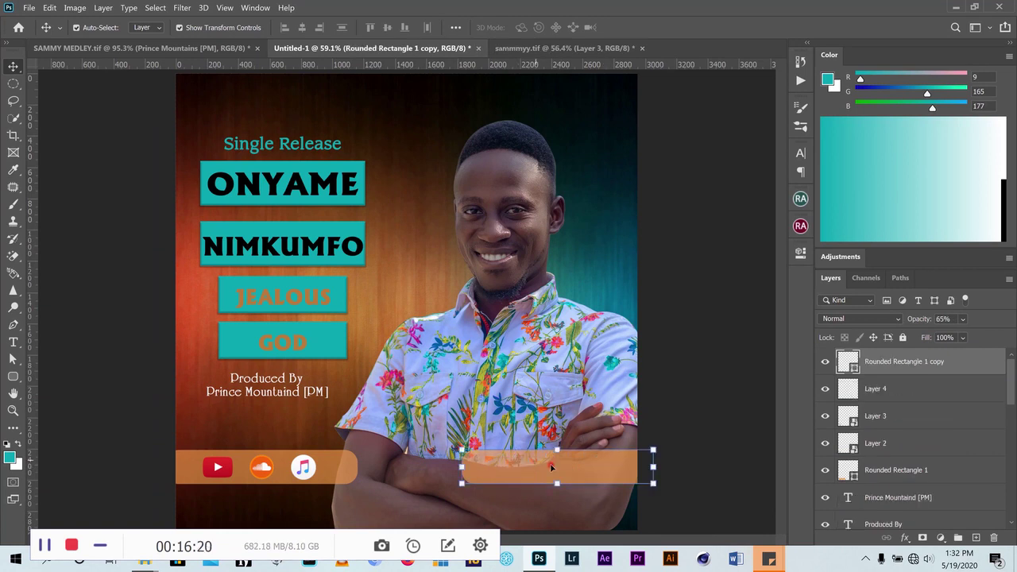
Bring the Twitter, Instagram and Facebook icons from sammmyy.tif into the flyer
click(556, 50)
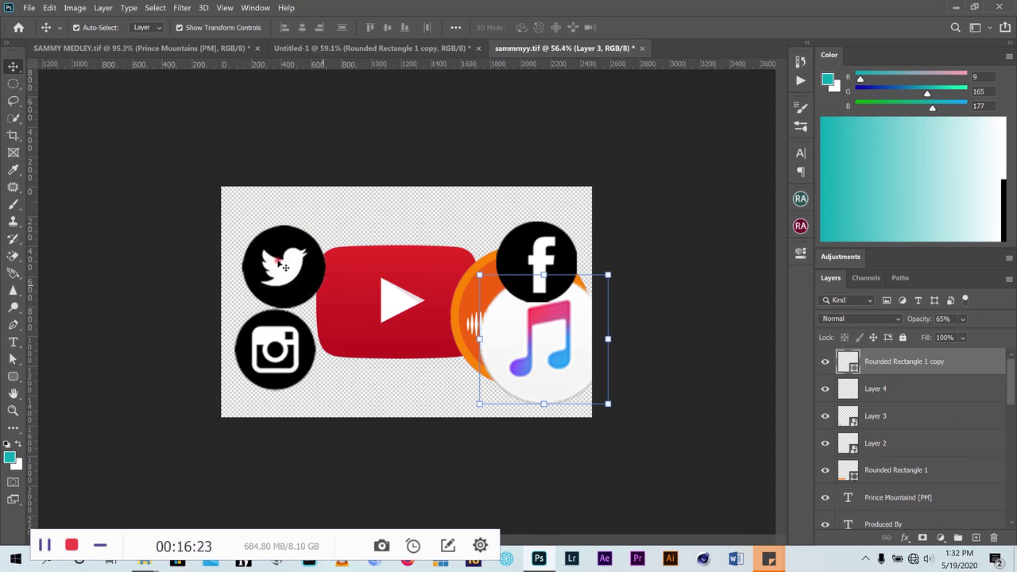
click(284, 268)
key(alt+bracketright)
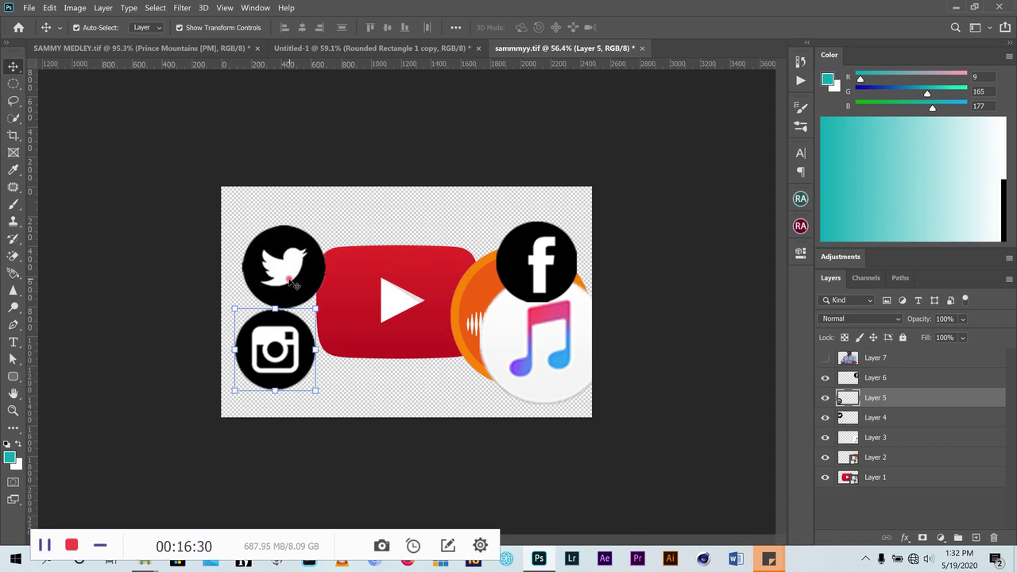
shift+click(288, 270)
shift+click(549, 253)
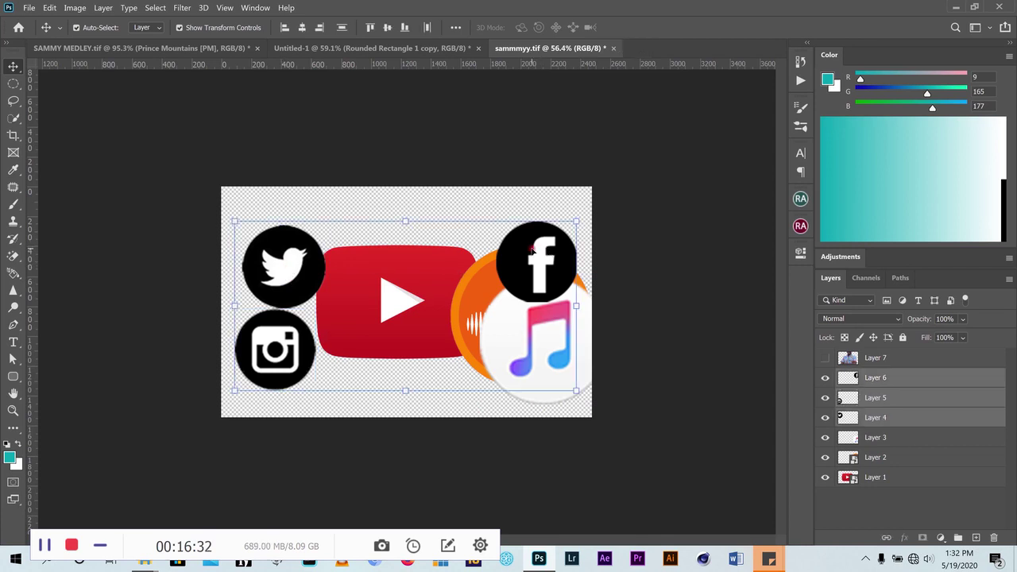
drag(548, 253, 353, 51)
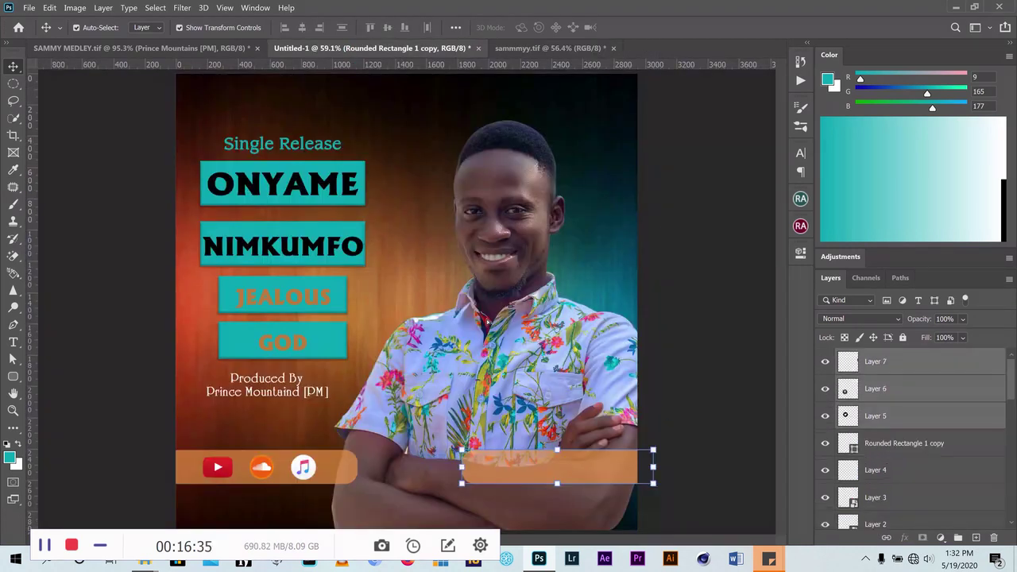
drag(353, 51, 690, 286)
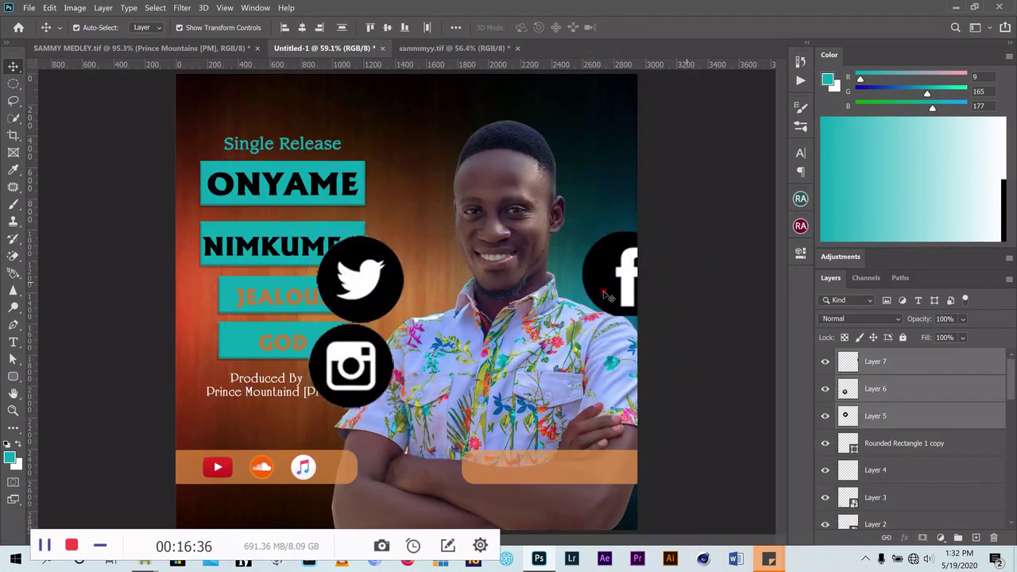
Move the Facebook icon onto the flyer and apply its resize
mouse_move(607, 295)
mouse_down()
mouse_move(493, 298)
mouse_move(548, 429)
mouse_move(480, 472)
mouse_up()
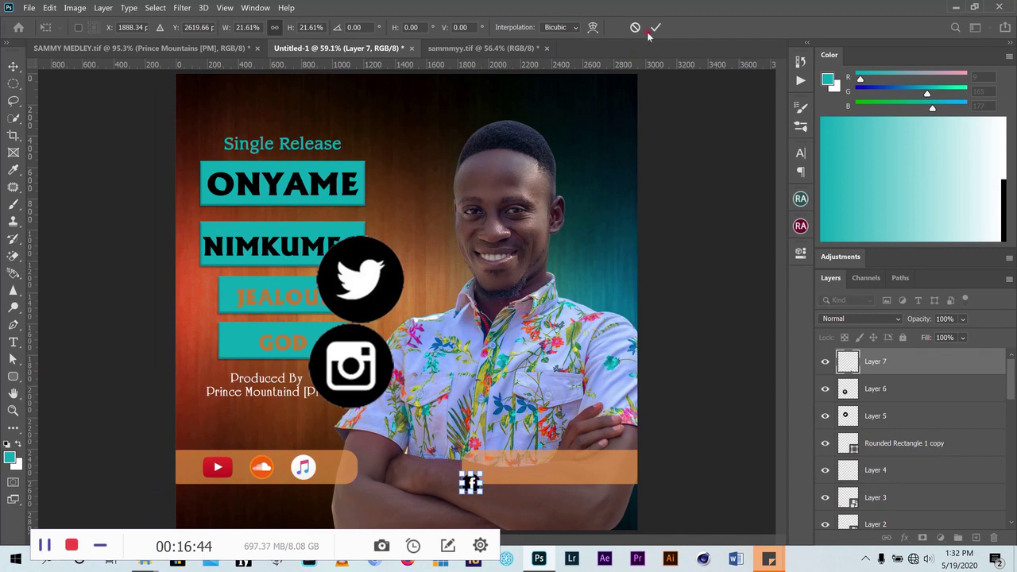
key(Return)
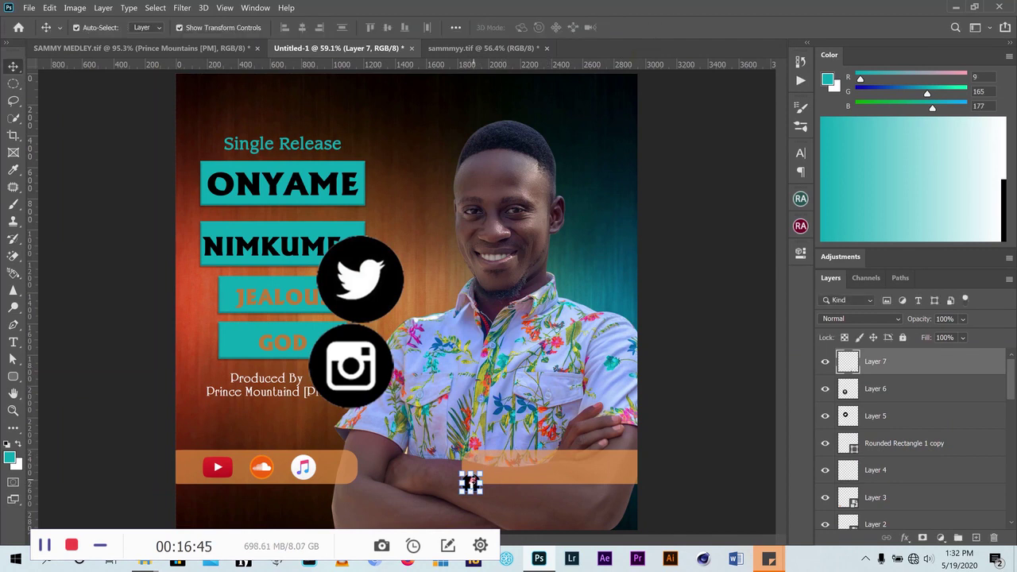
key(ctrl+t)
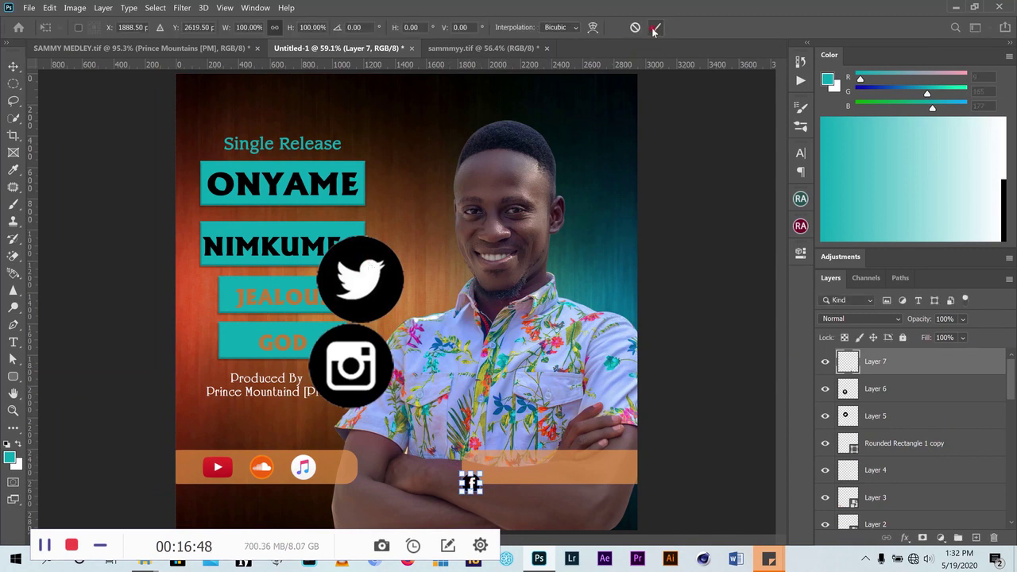
click(657, 27)
Shrink the Twitter and Instagram icons to about 35% and place them in the right orange bar
click(370, 262)
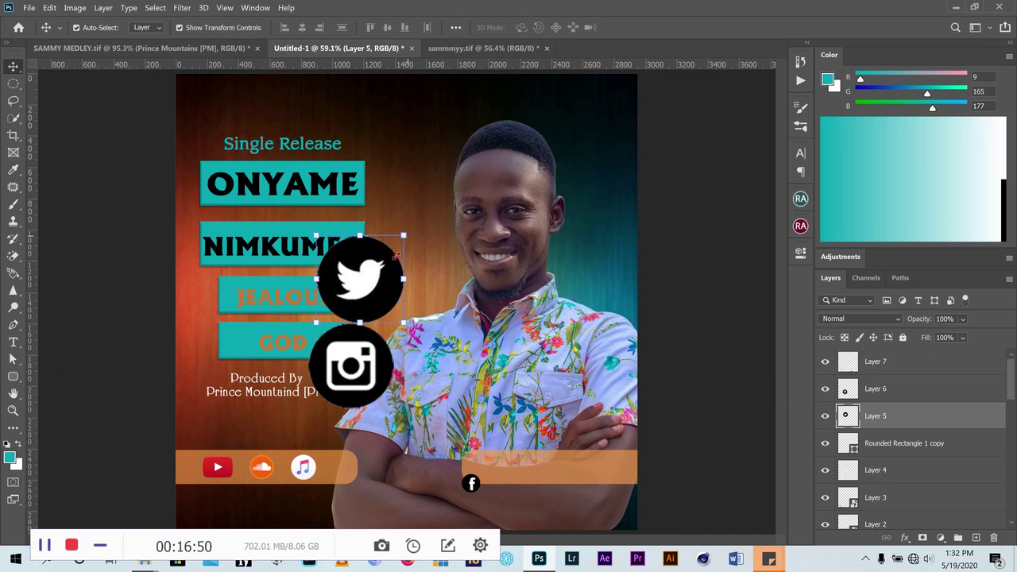
mouse_move(404, 235)
mouse_down()
mouse_move(348, 293)
mouse_move(408, 336)
mouse_move(511, 467)
mouse_up()
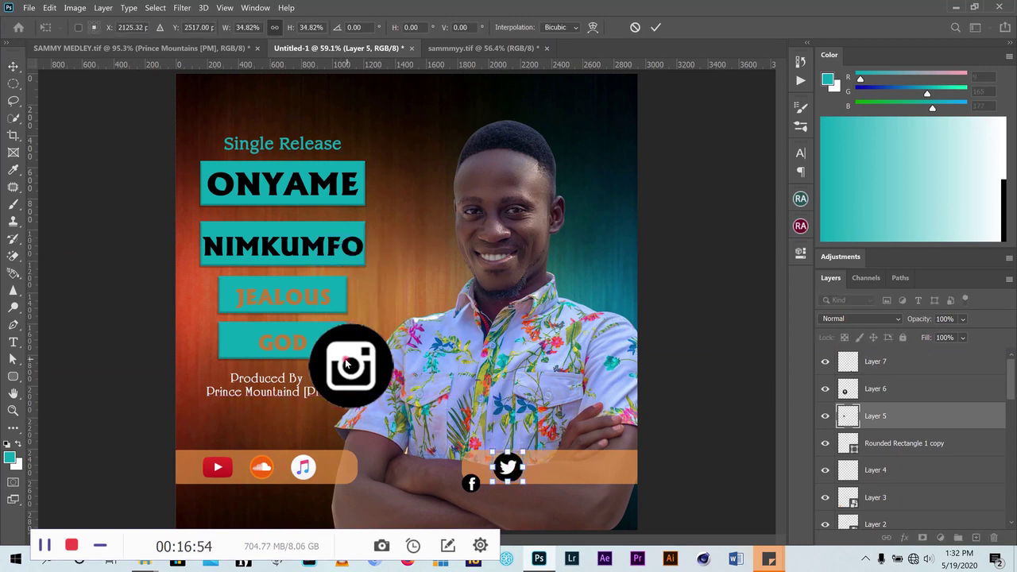
click(657, 28)
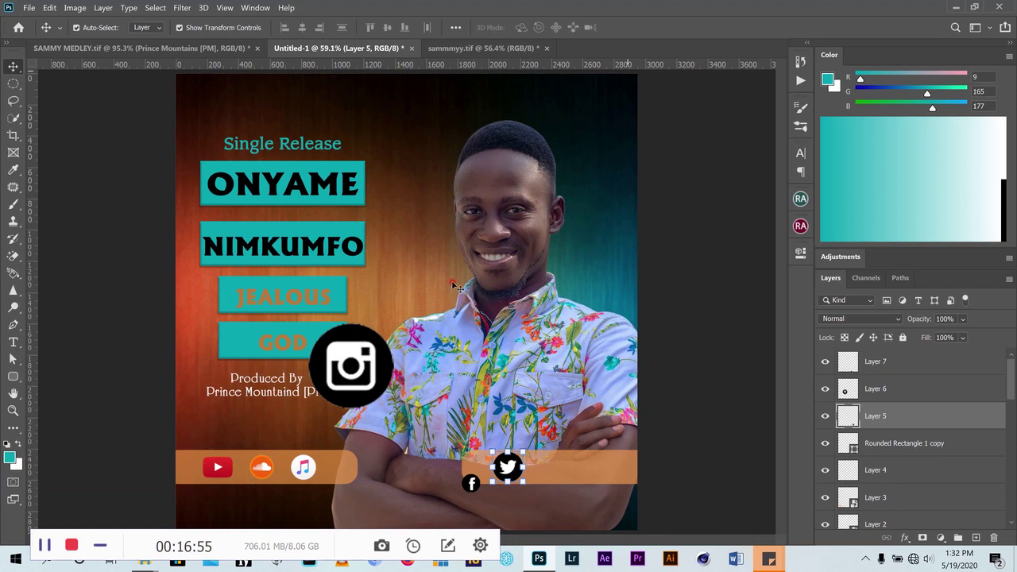
click(367, 354)
key(ctrl+t)
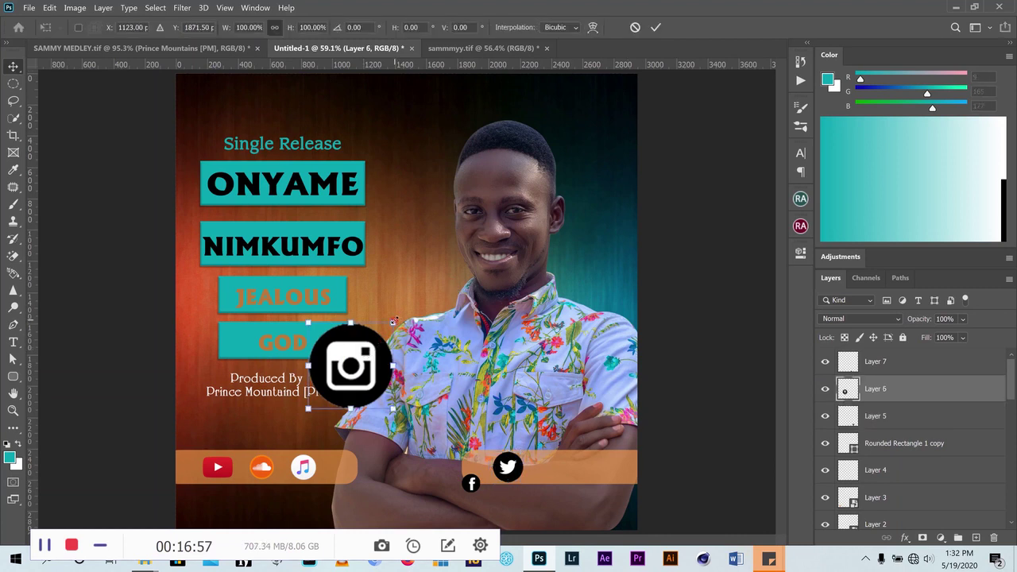
mouse_move(392, 323)
mouse_down()
mouse_move(340, 380)
mouse_move(609, 465)
mouse_up()
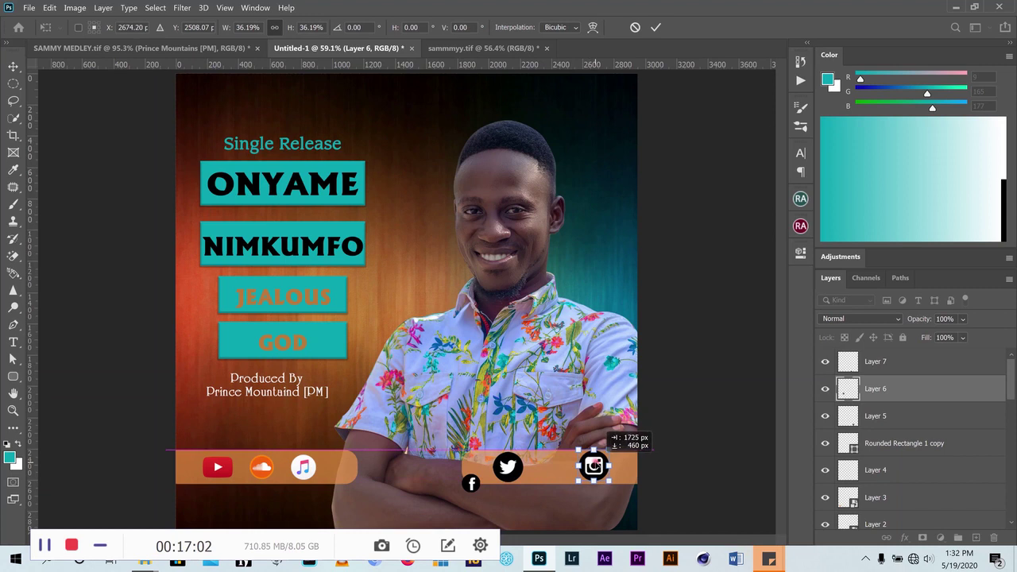
Move the Twitter icon into the right bar and the Facebook icon up beside it
scroll(527, 512, up, 2)
scroll(526, 512, up, 1)
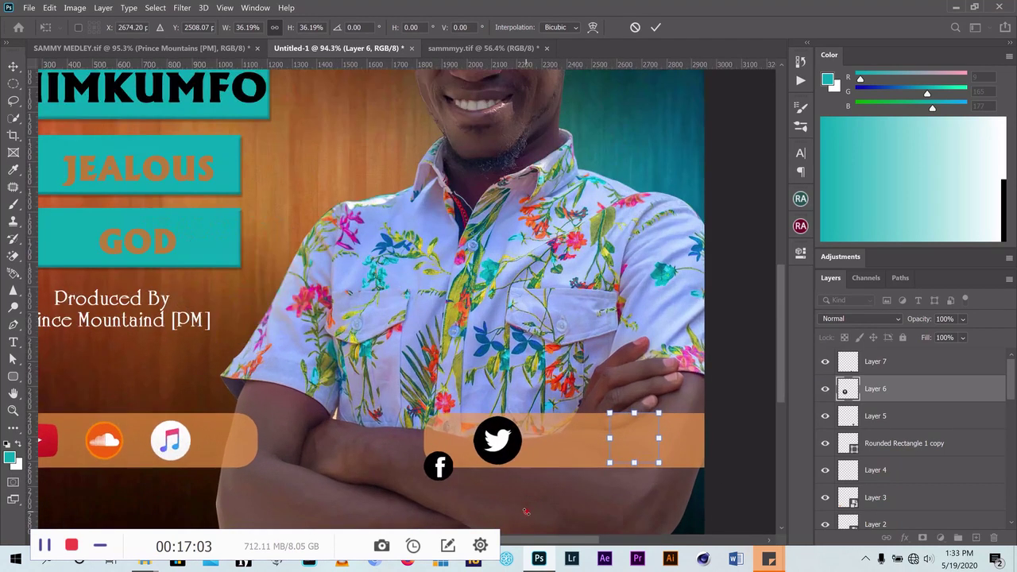
scroll(526, 512, up, 1)
click(659, 28)
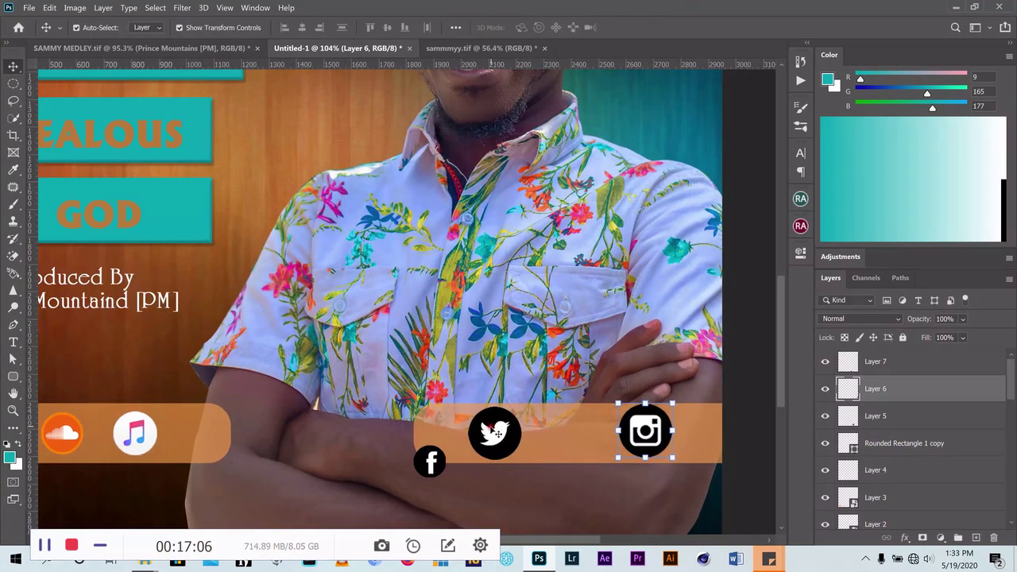
drag(500, 430, 576, 429)
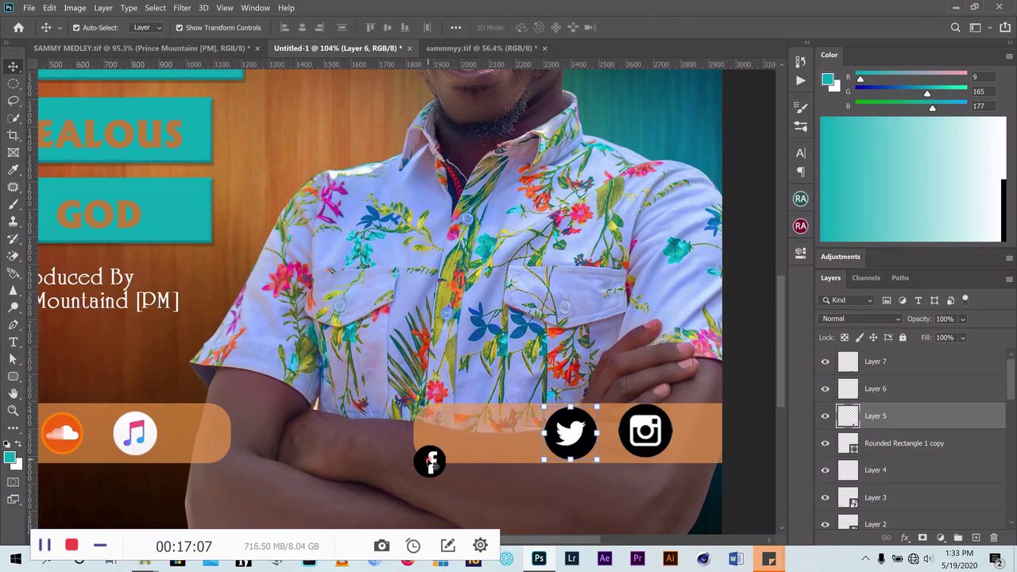
mouse_move(430, 461)
mouse_down()
mouse_move(485, 442)
mouse_move(513, 402)
mouse_up()
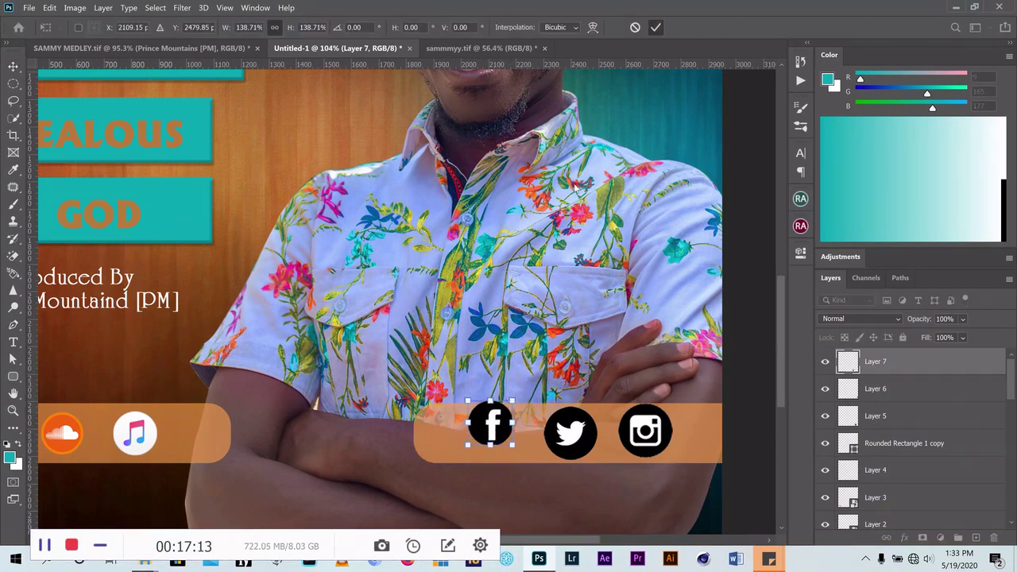
key(Return)
drag(491, 424, 491, 430)
Shrink Twitter to about 75% beside Facebook, and size Instagram to sit beside Twitter
click(576, 436)
drag(598, 406, 587, 419)
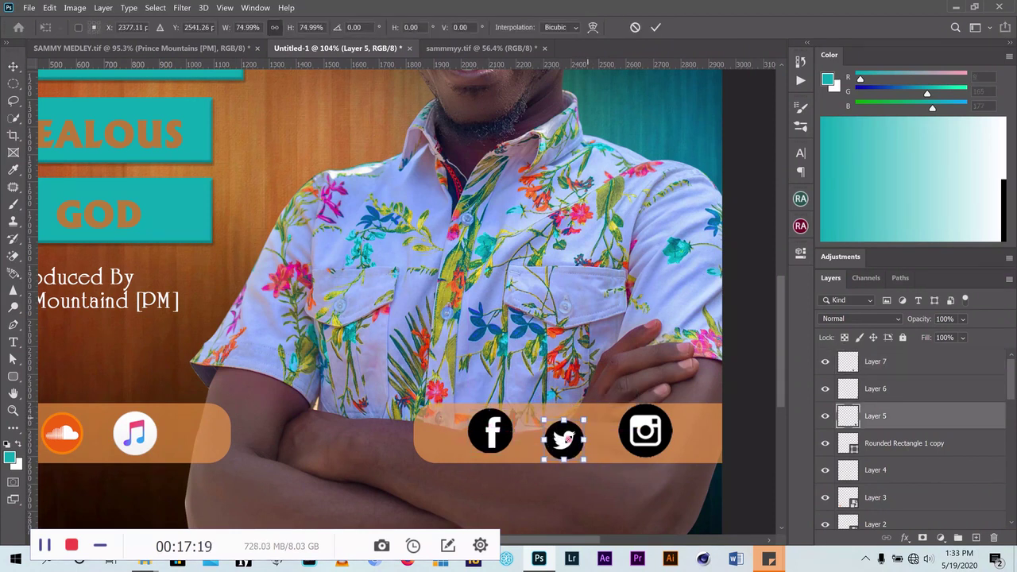
drag(568, 435, 551, 433)
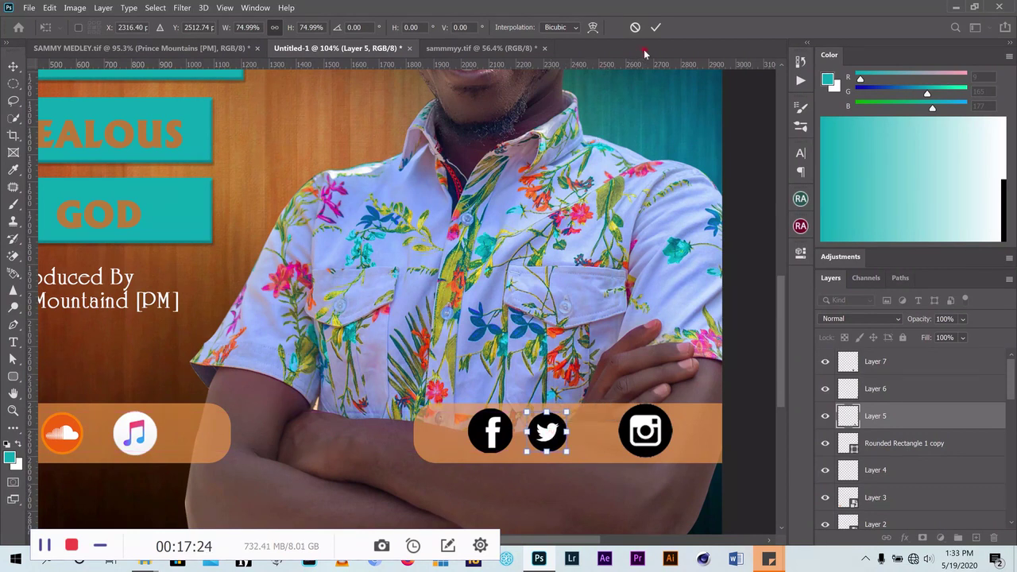
click(668, 423)
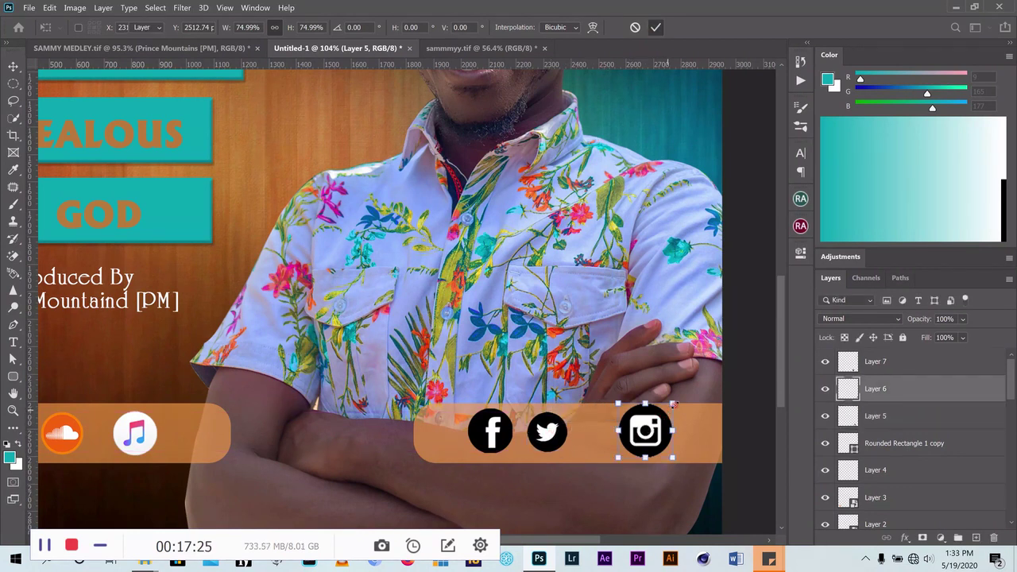
mouse_move(672, 405)
mouse_down()
mouse_move(660, 422)
mouse_move(663, 413)
mouse_move(590, 427)
mouse_up()
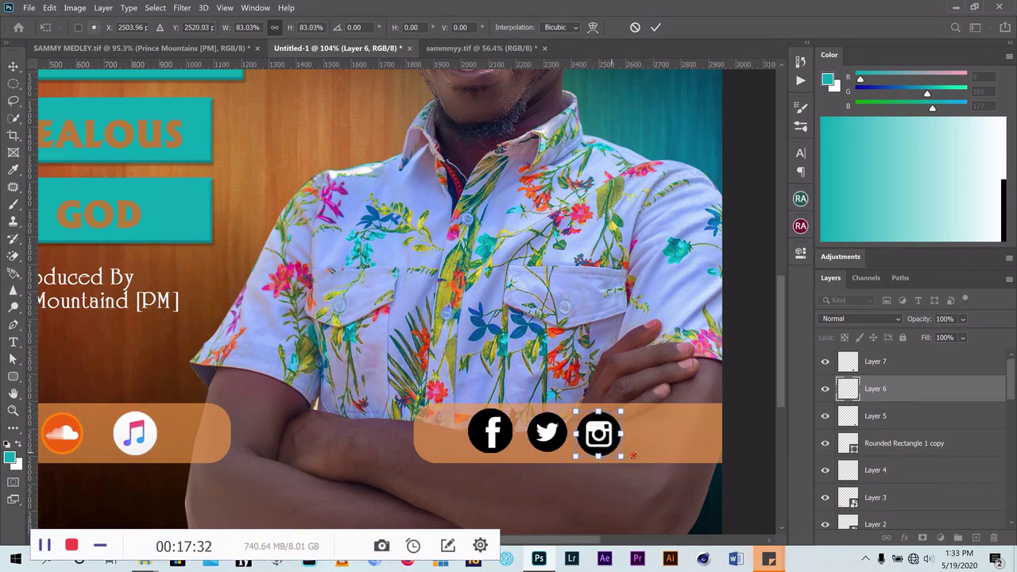
click(656, 27)
Vertically centre the Facebook, Twitter and Instagram icons on the orange bar
scroll(672, 357, down, 1)
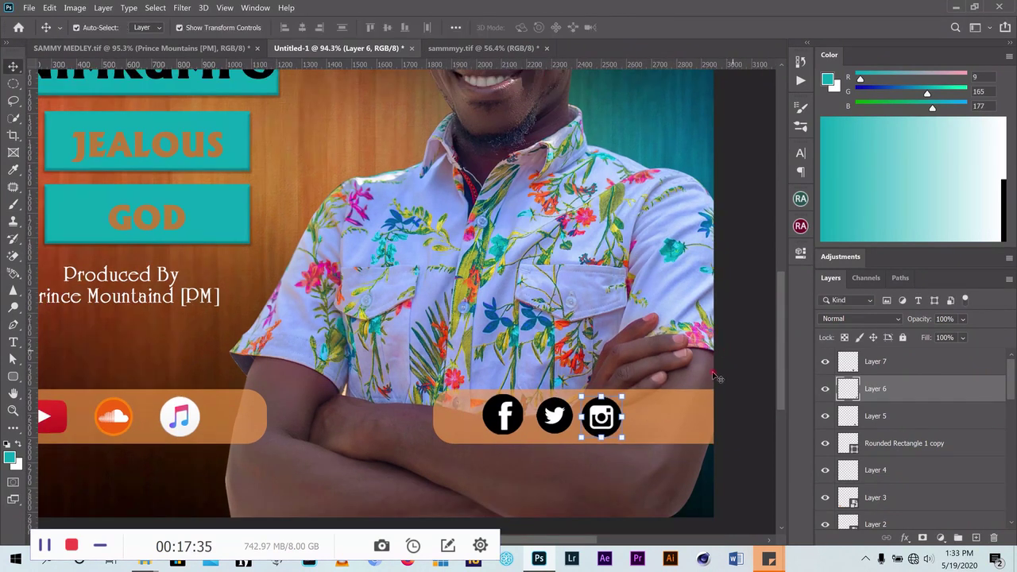
drag(713, 376, 386, 433)
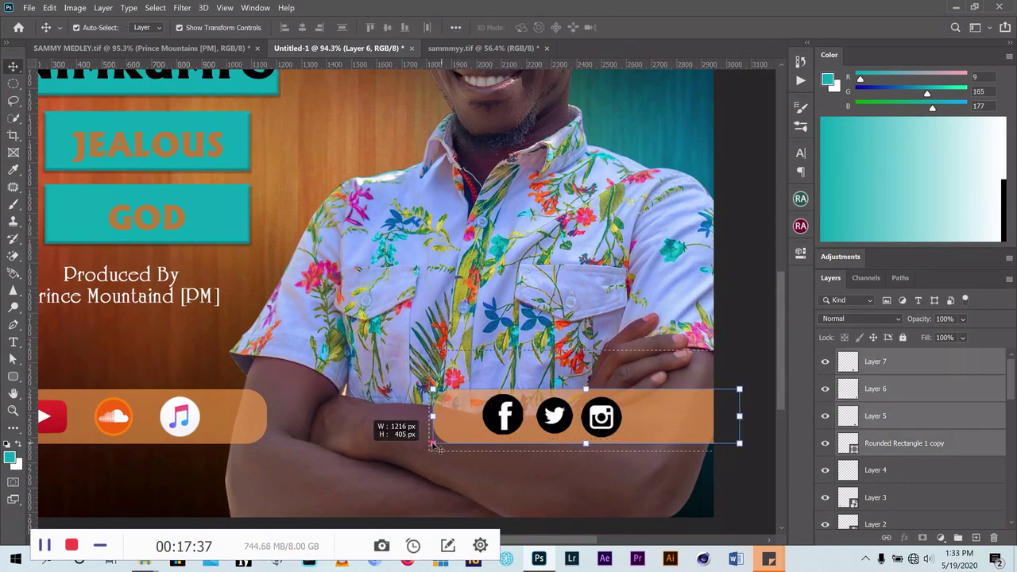
click(387, 28)
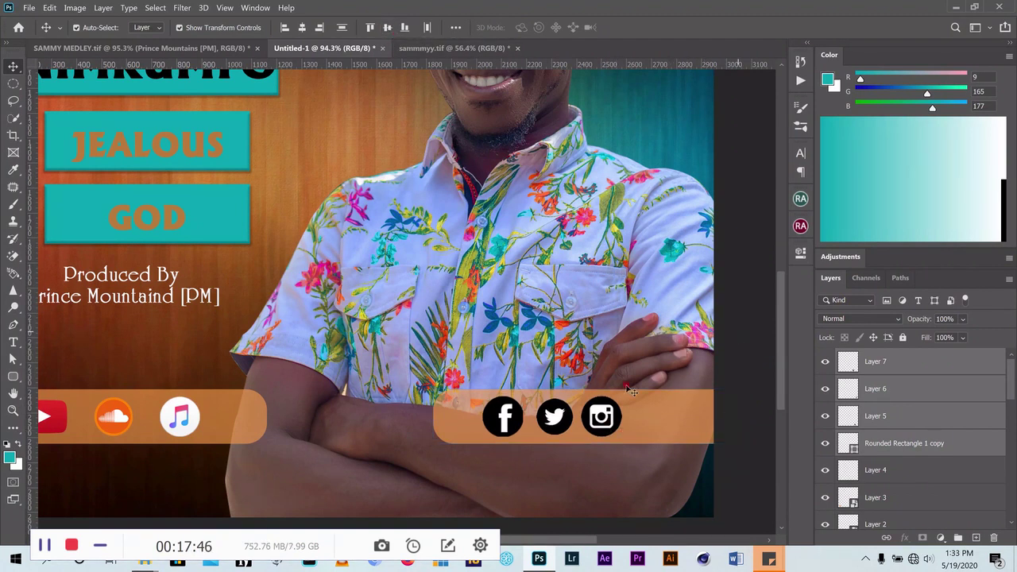
click(741, 337)
Shift the three social icons left and scale them together to 85%
click(601, 416)
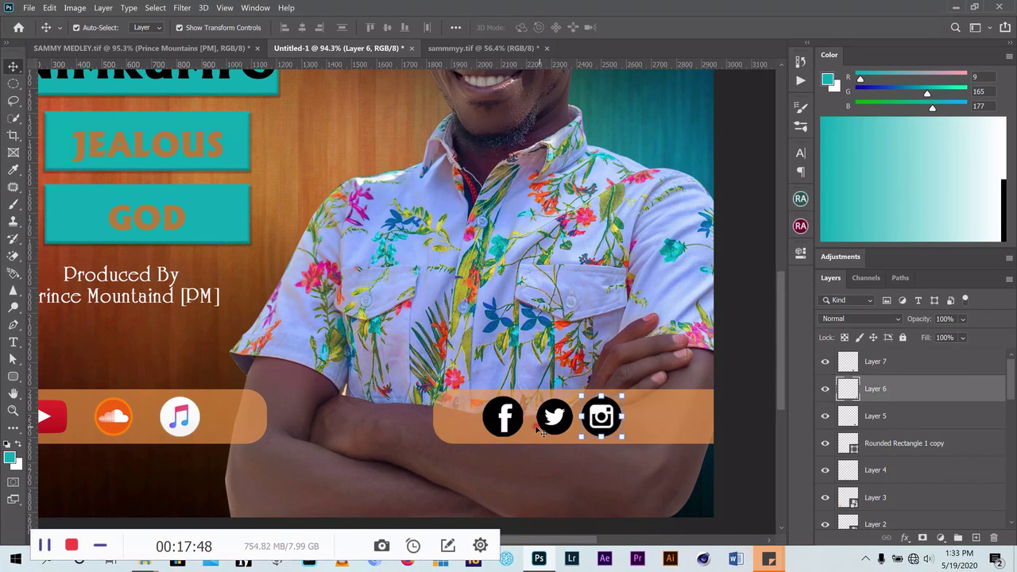
shift+click(506, 422)
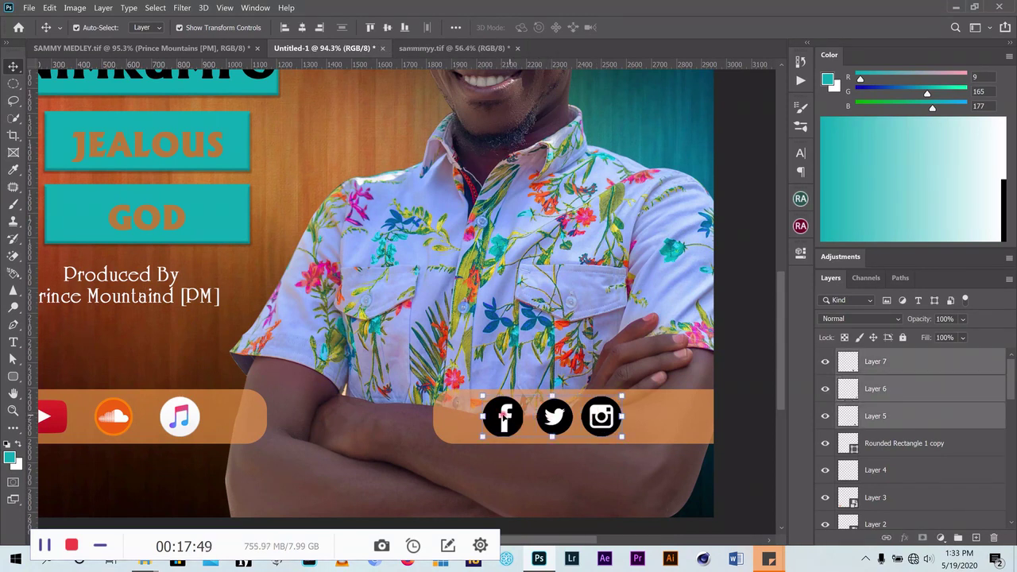
drag(506, 422, 463, 420)
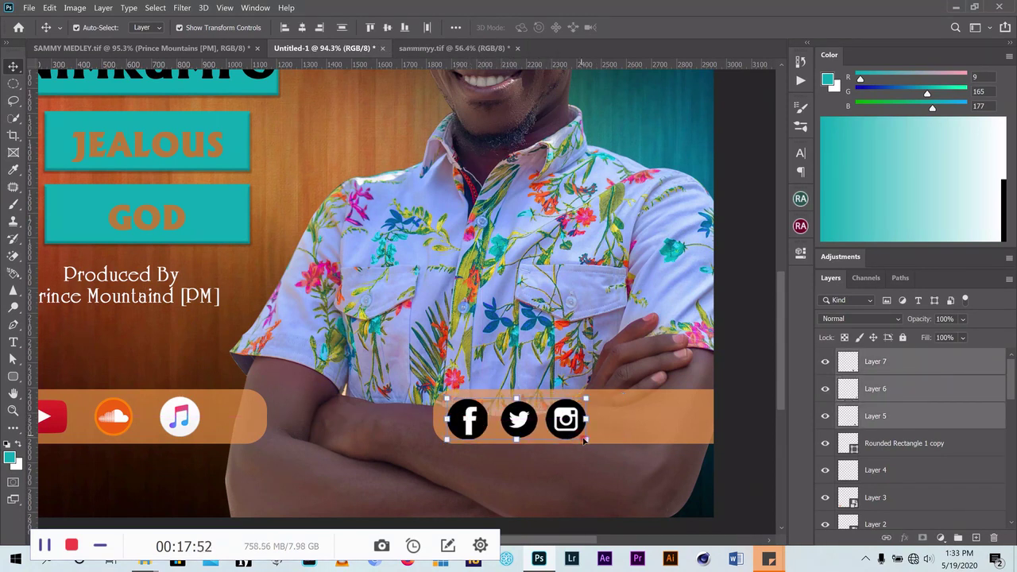
drag(585, 439, 565, 434)
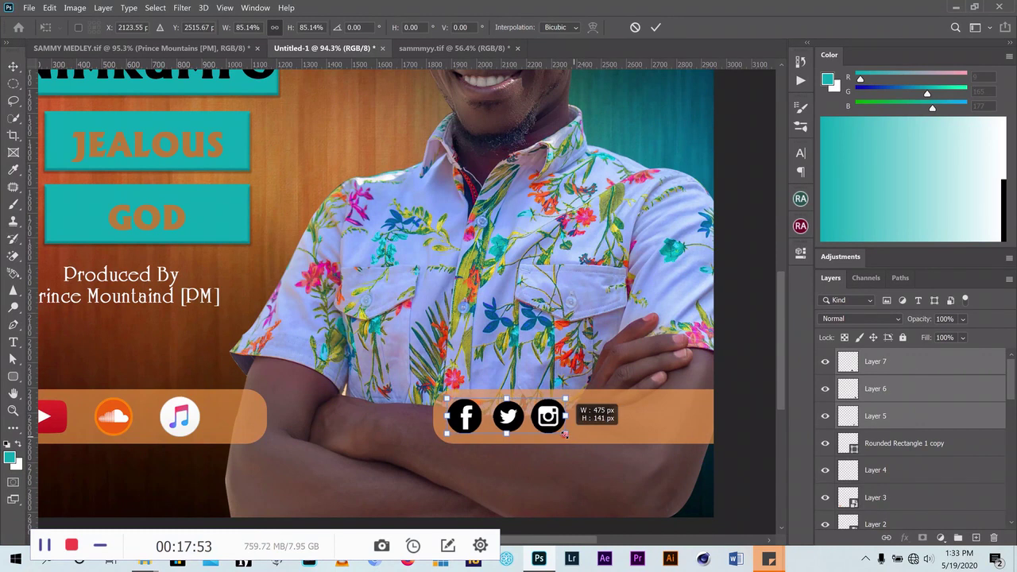
click(656, 27)
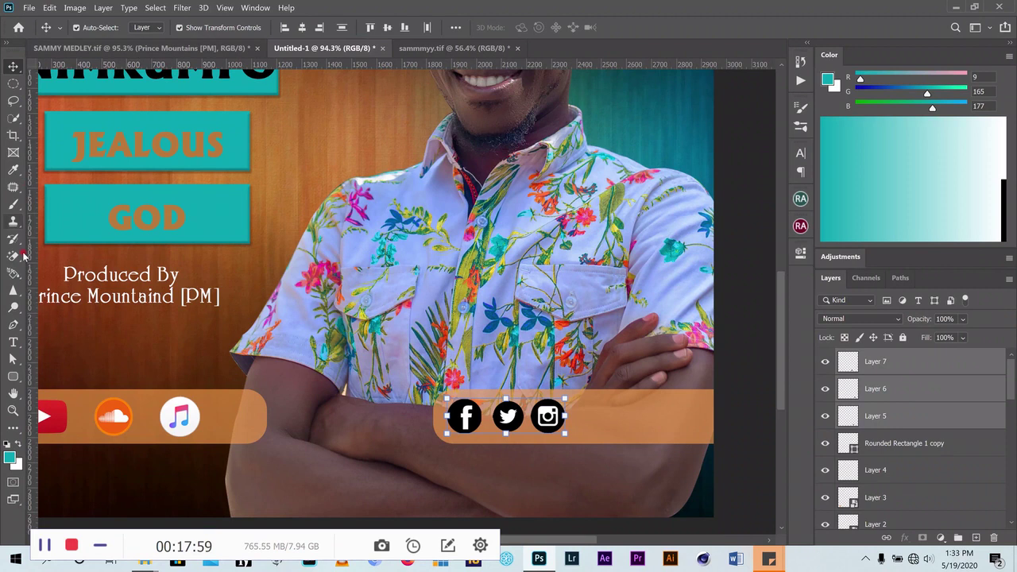
click(13, 343)
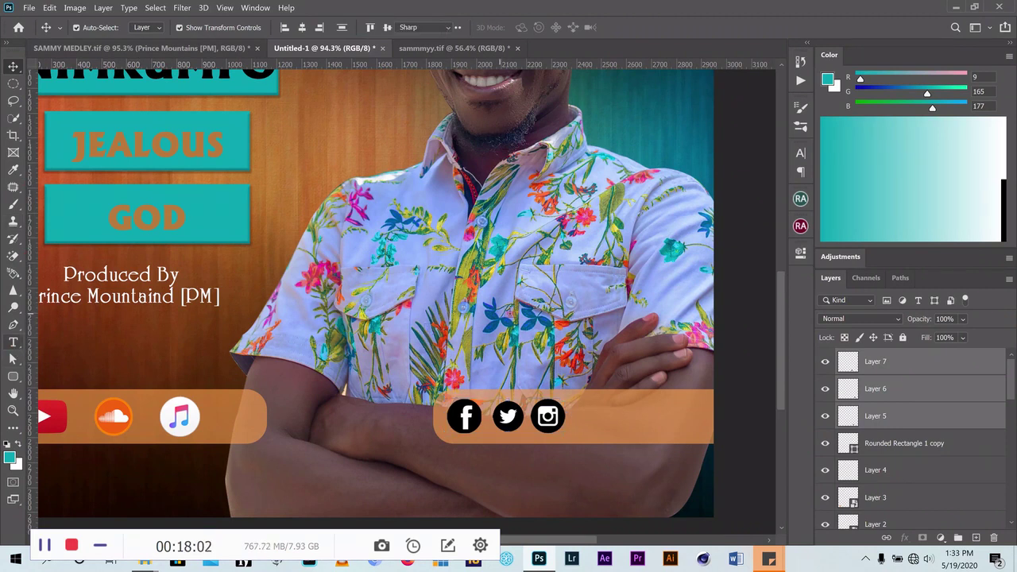
Add an 18 pt text layer beside the Instagram icon containing the artist's name
click(569, 301)
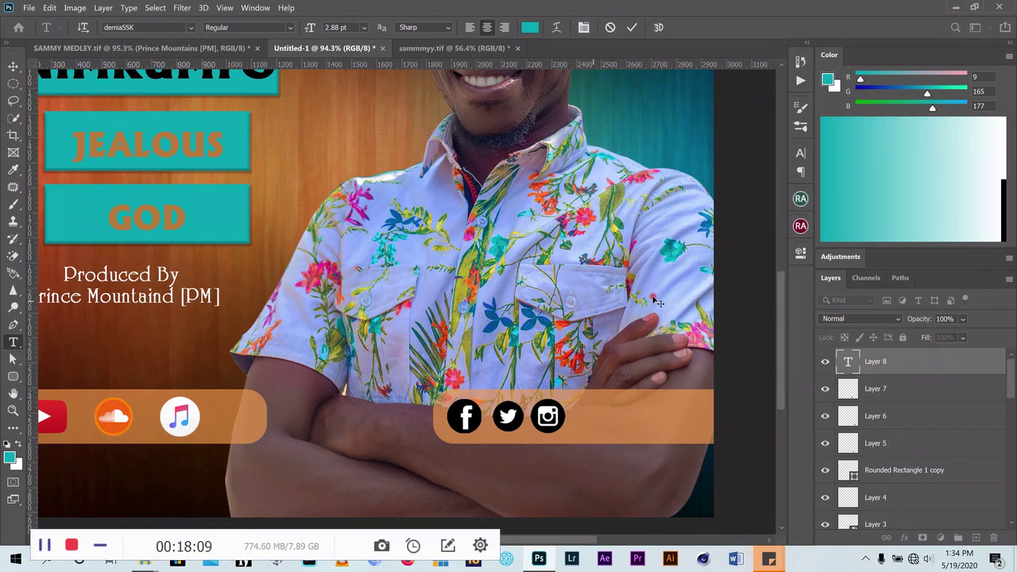
click(611, 27)
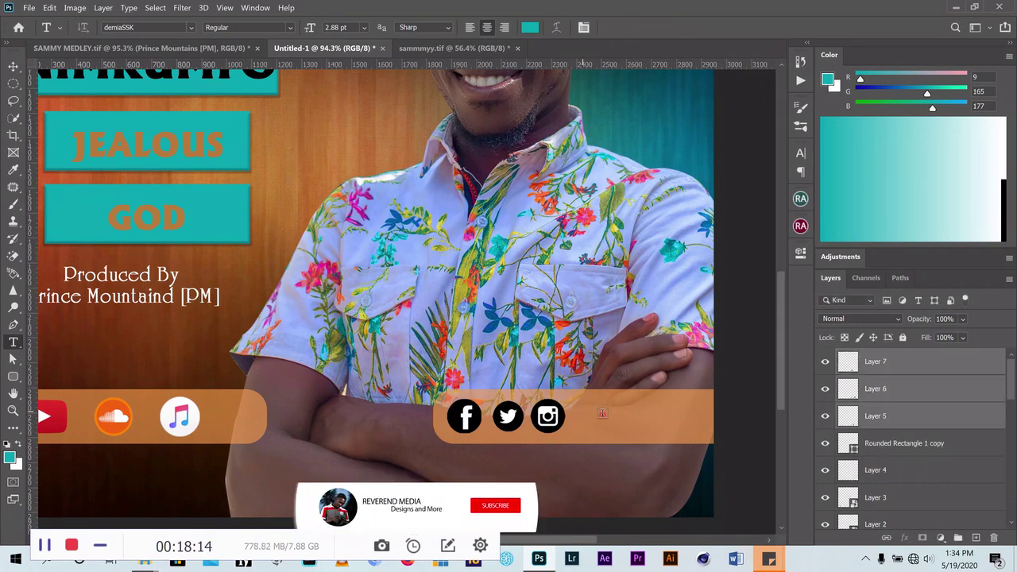
click(582, 412)
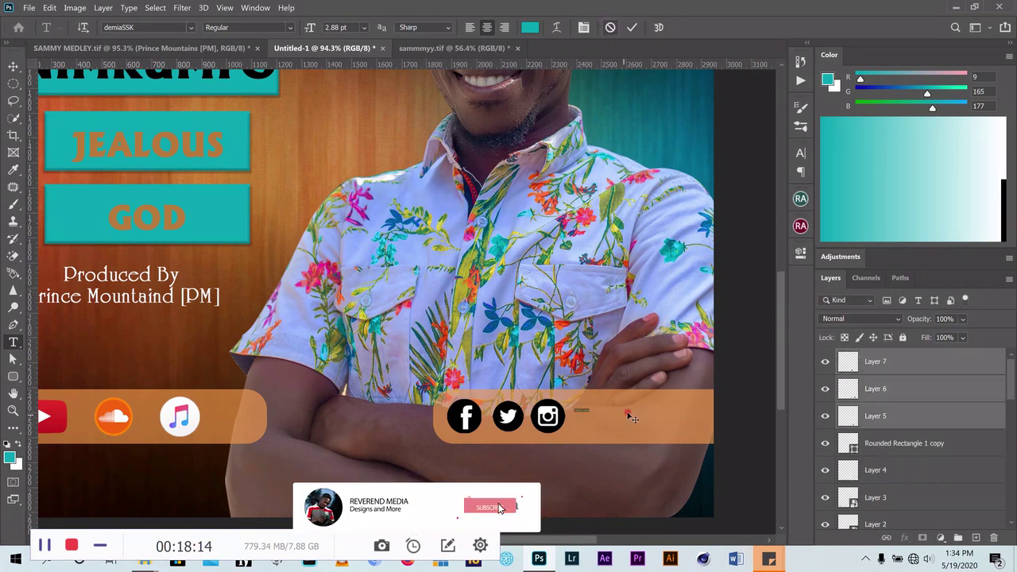
click(363, 28)
click(342, 137)
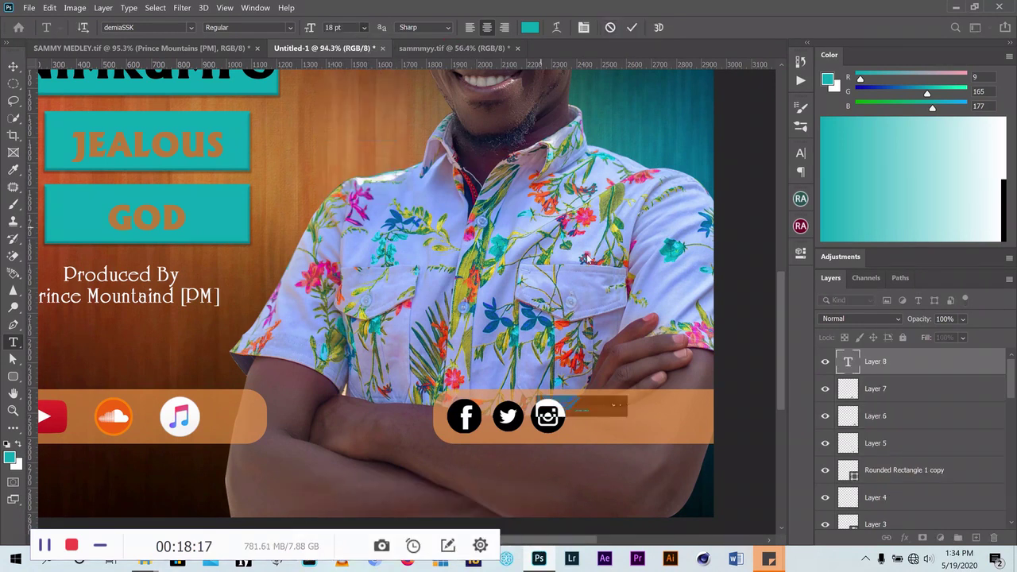
click(632, 29)
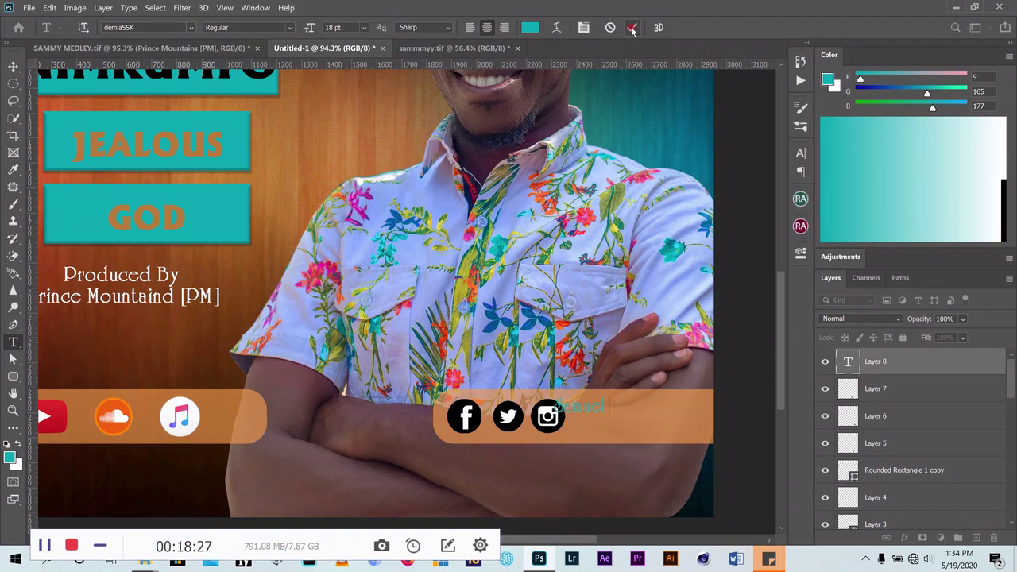
text(a)
text(la)
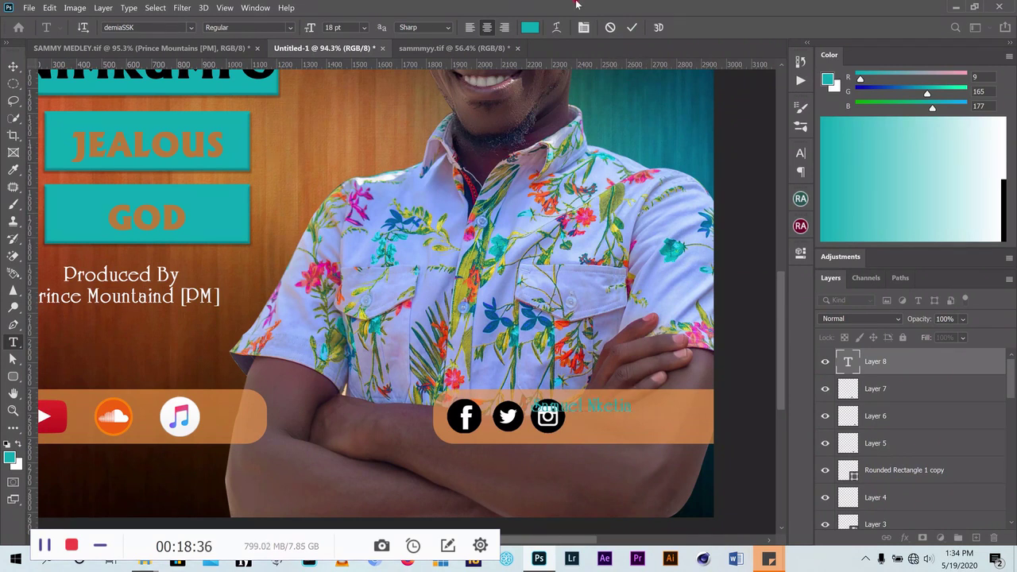
key(ctrl+Return)
Position the artist's name beside the Instagram icon and set it in Arial
key(v)
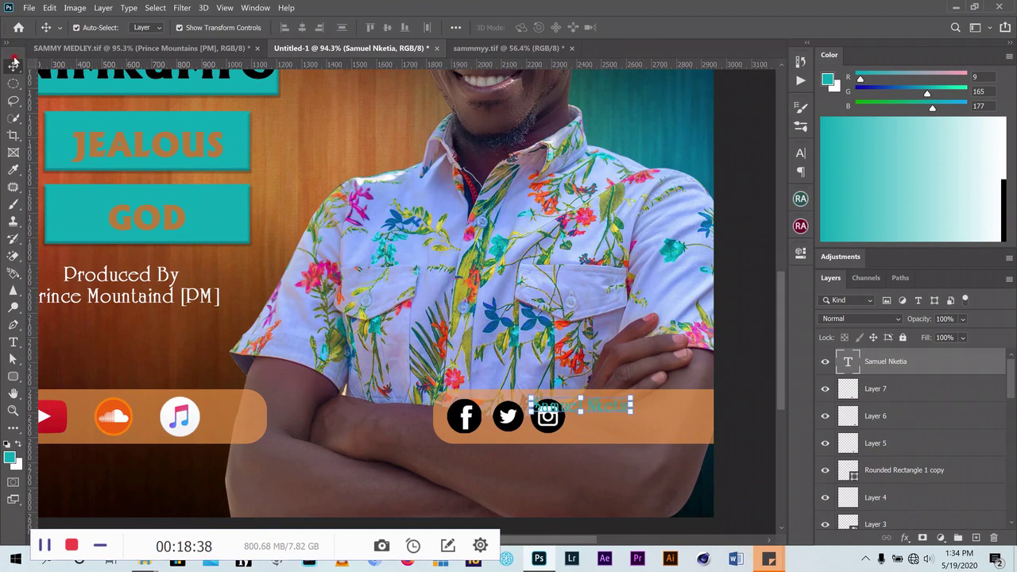
drag(598, 407, 648, 419)
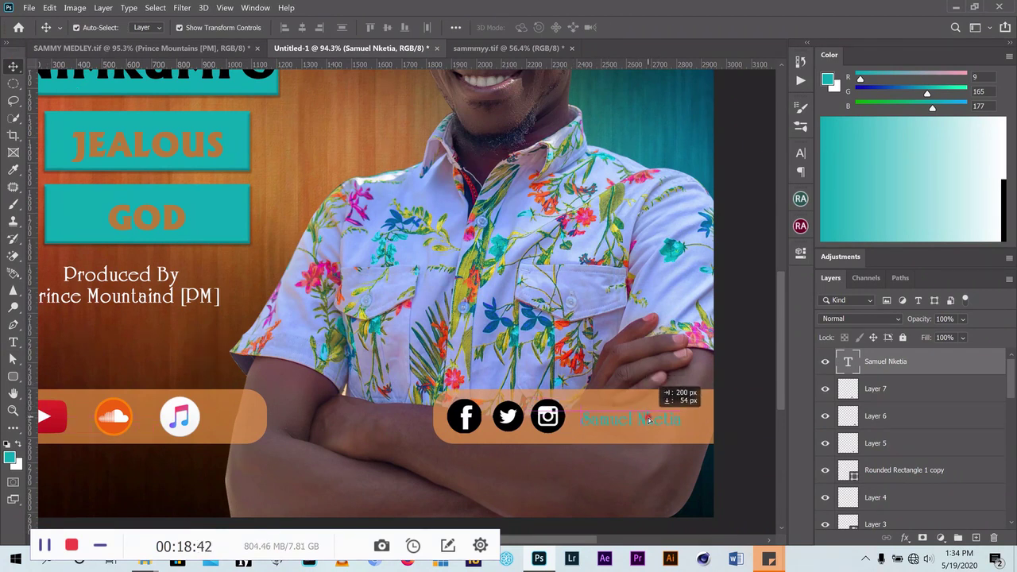
drag(649, 419, 647, 416)
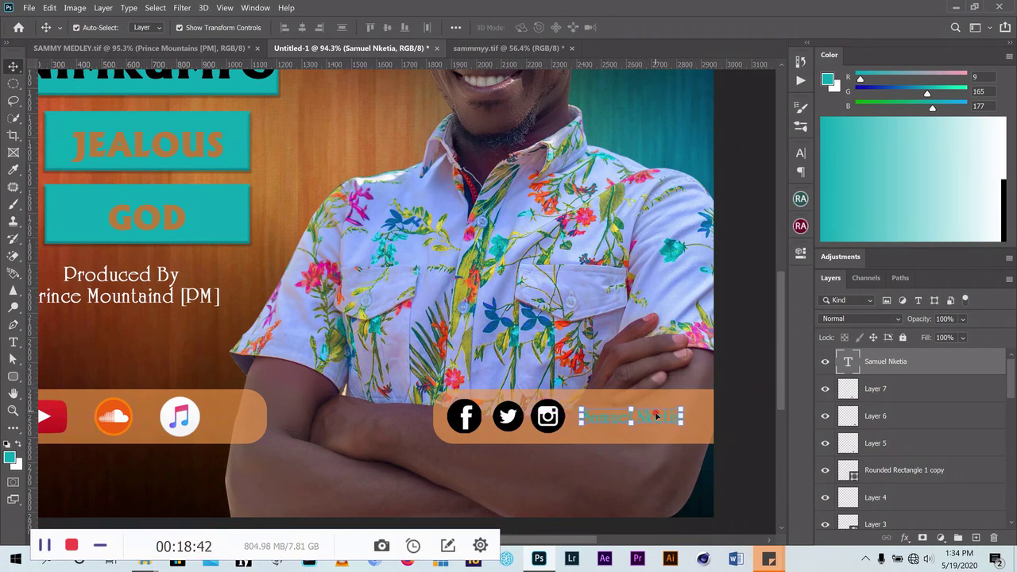
click(802, 153)
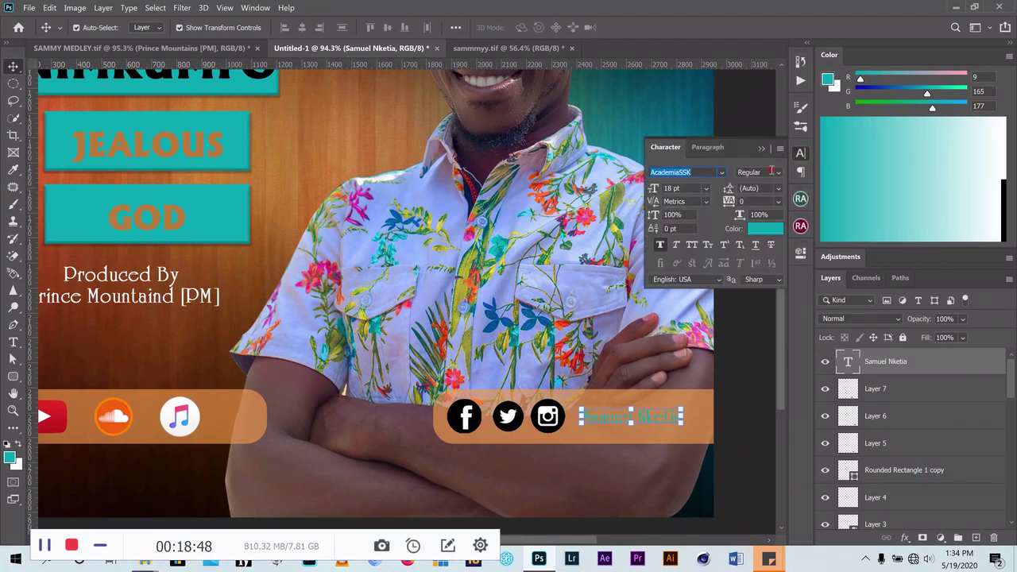
click(256, 7)
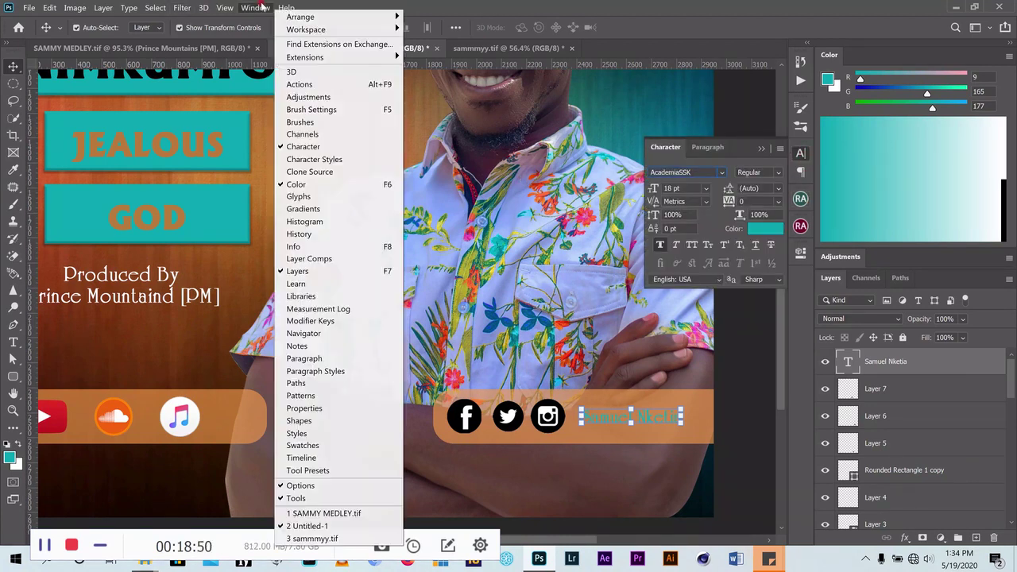
click(427, 7)
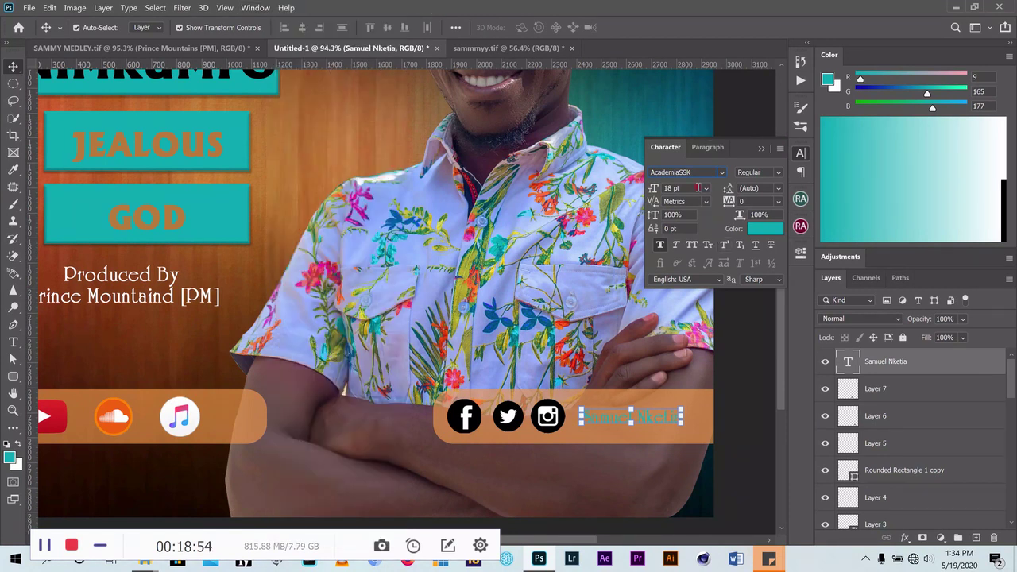
click(723, 172)
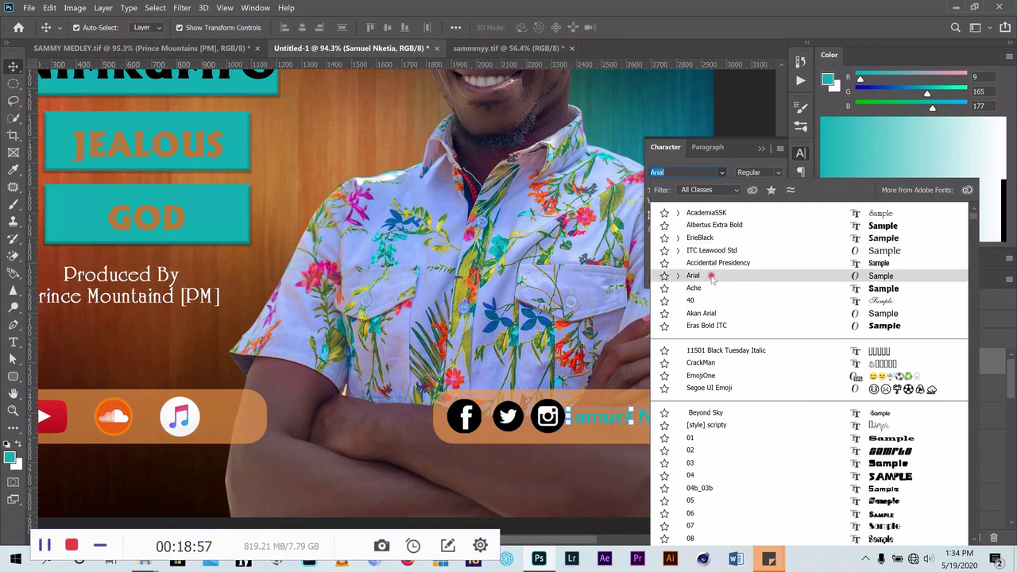
click(711, 276)
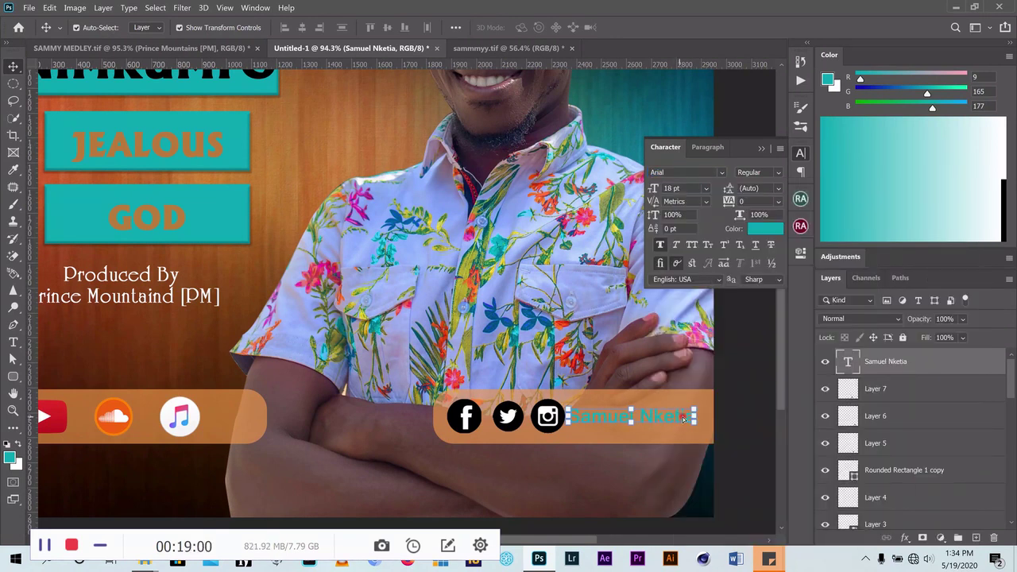
Colour the artist's name white (ffffff)
drag(679, 424, 684, 425)
click(766, 229)
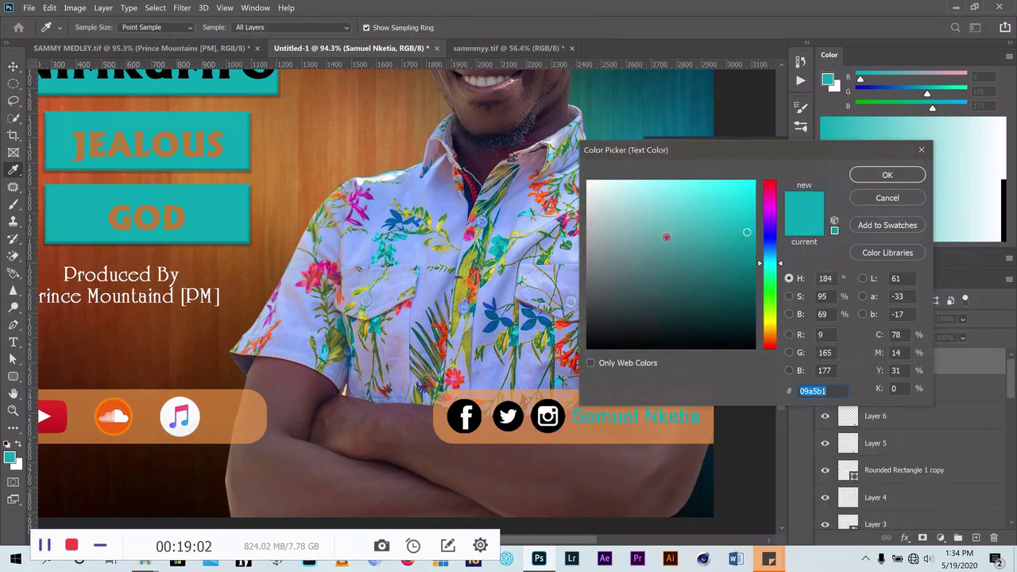
drag(667, 238, 588, 181)
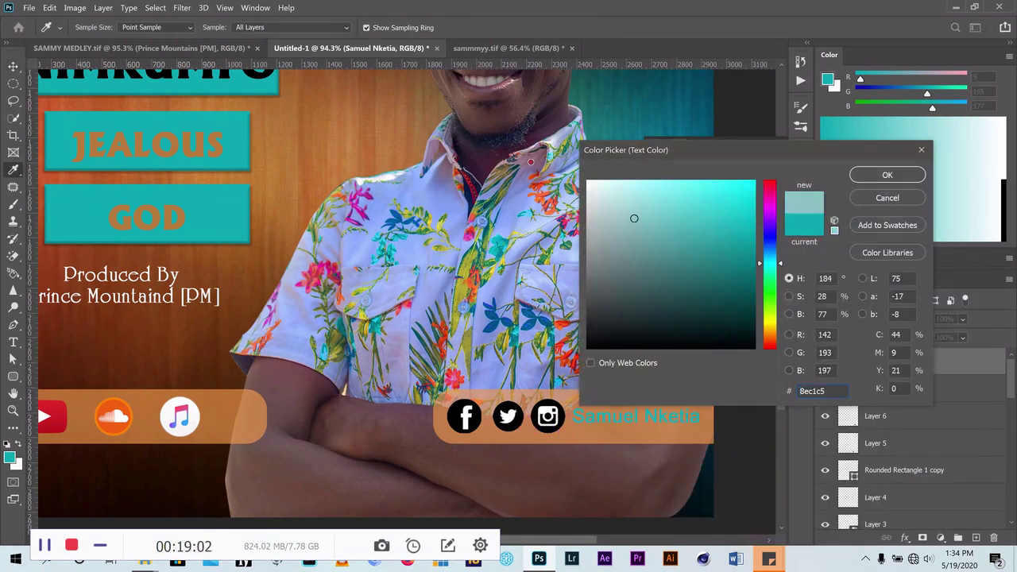
click(870, 182)
scroll(488, 483, down, 2)
scroll(518, 475, down, 1)
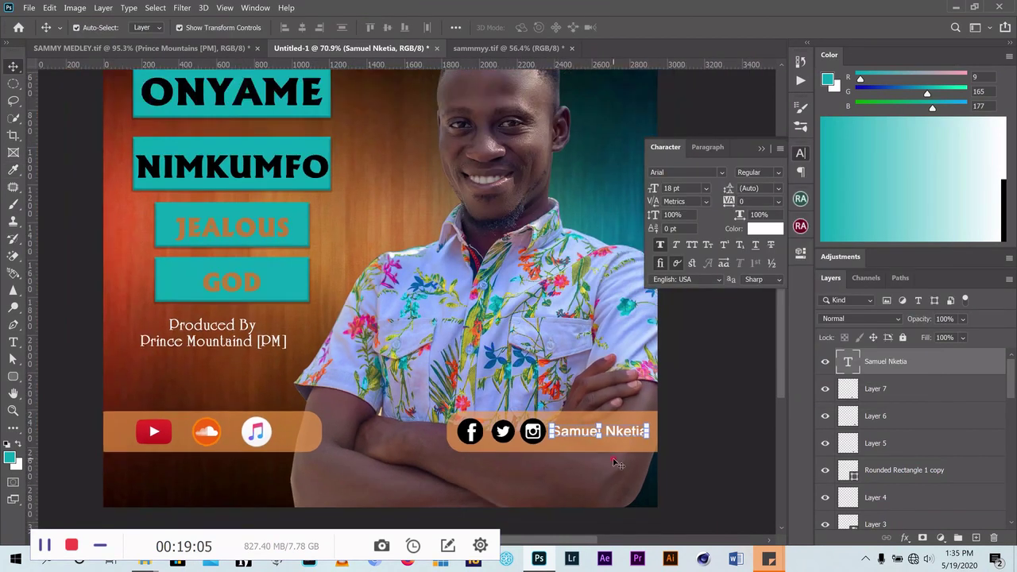
scroll(519, 474, down, 1)
scroll(518, 474, down, 1)
scroll(613, 458, down, 1)
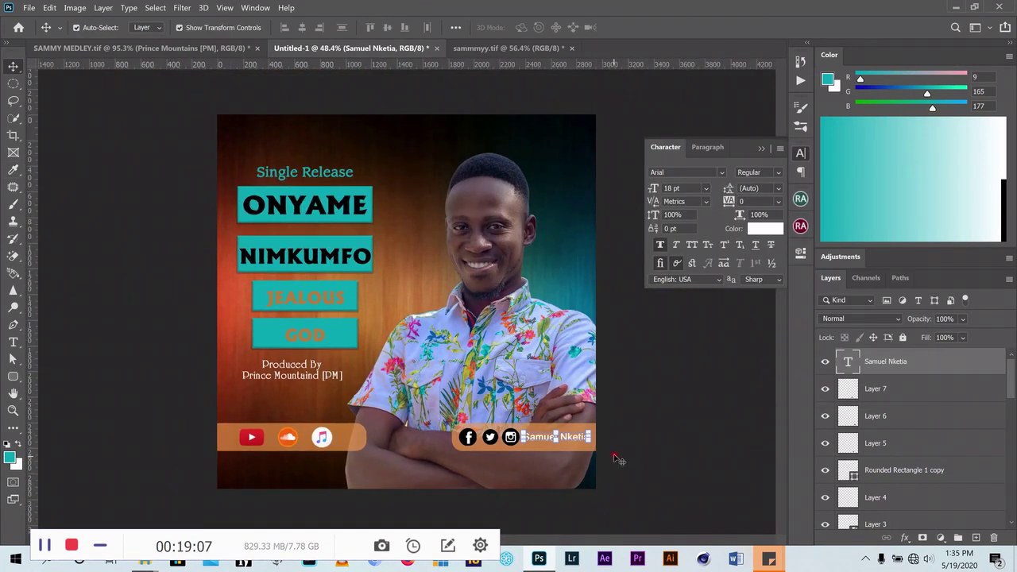
click(199, 48)
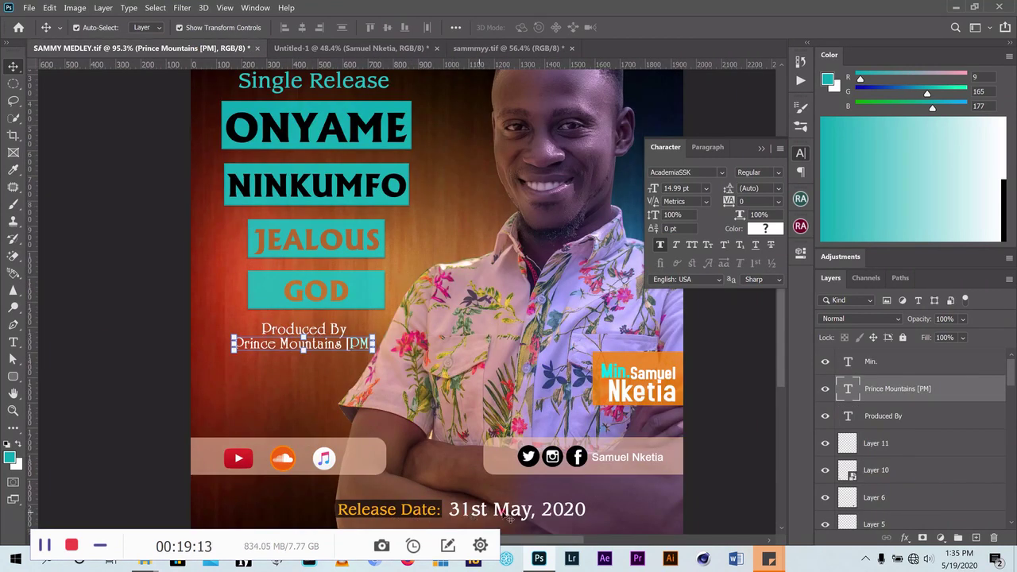
click(524, 512)
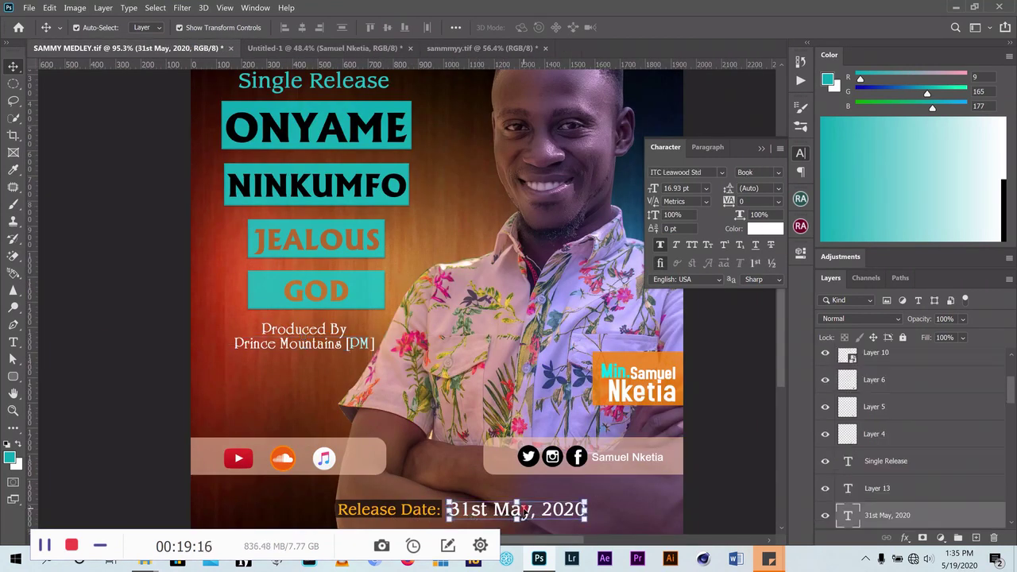
click(325, 48)
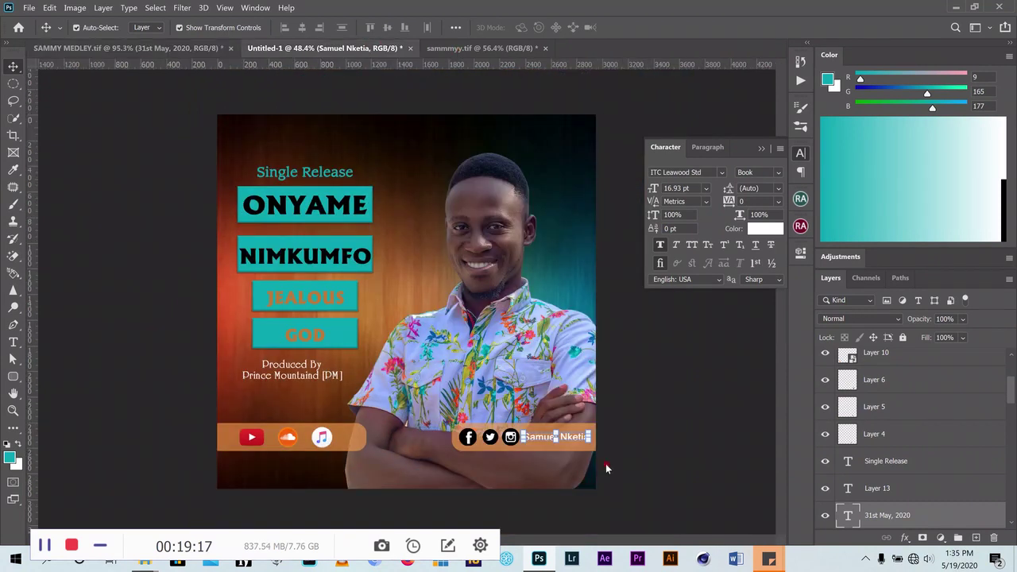
click(336, 176)
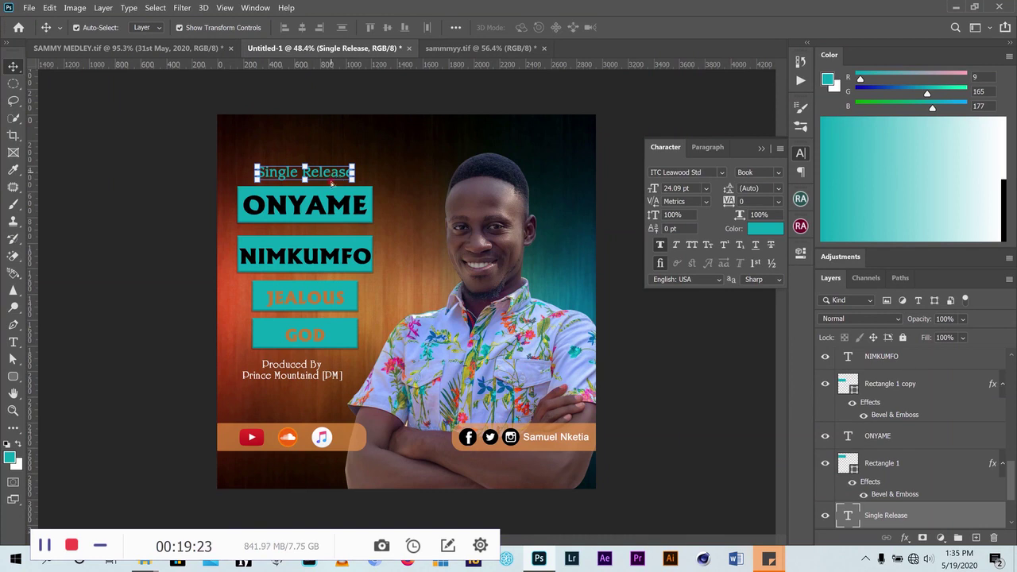
Copy the Single Release text to the flyer's bottom and change it to 'Released Date:'
mouse_move(332, 182)
mouse_down()
mouse_move(392, 477)
mouse_move(404, 475)
mouse_up()
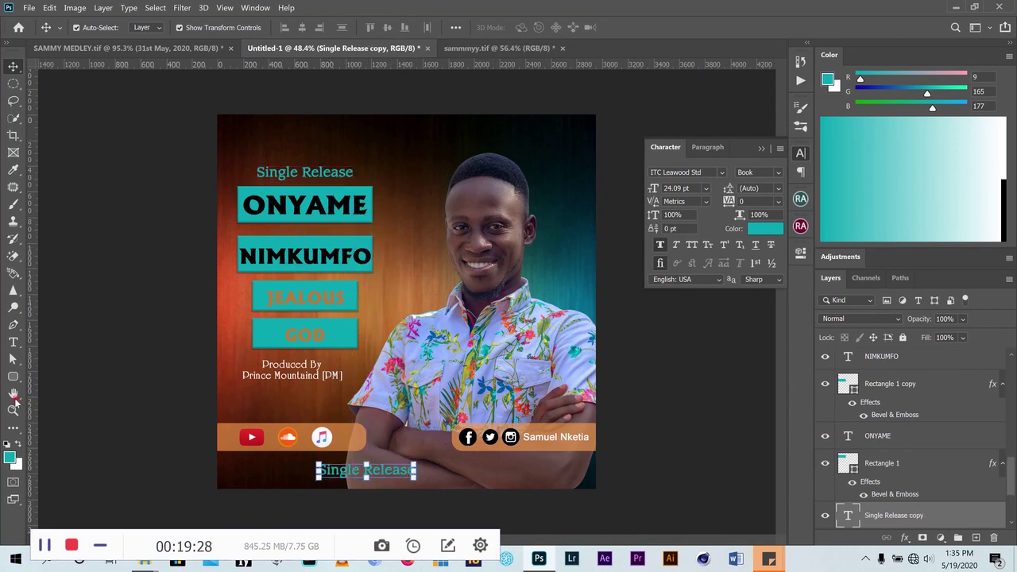
click(12, 342)
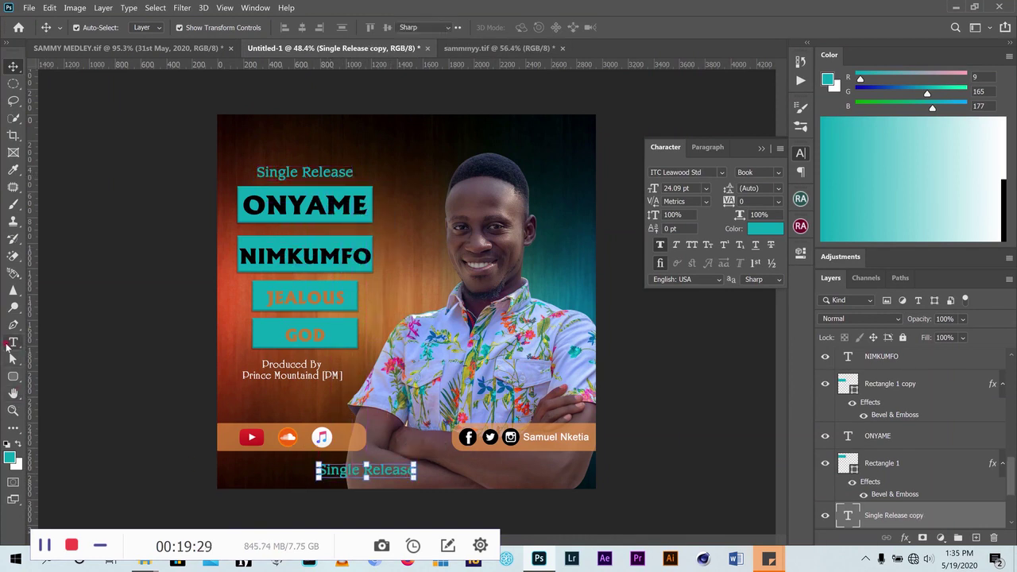
click(412, 469)
text(d)
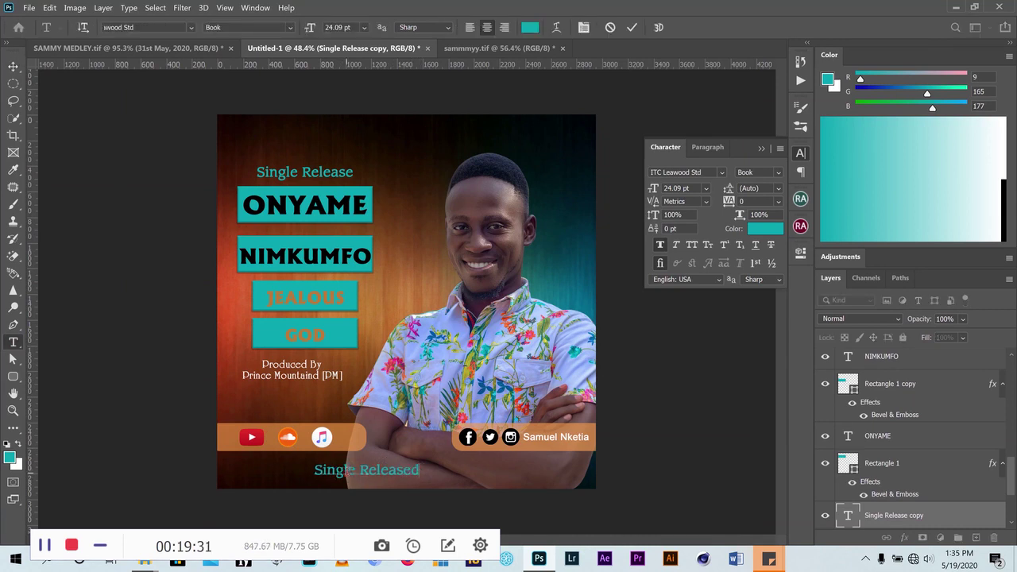
key(ctrl+a)
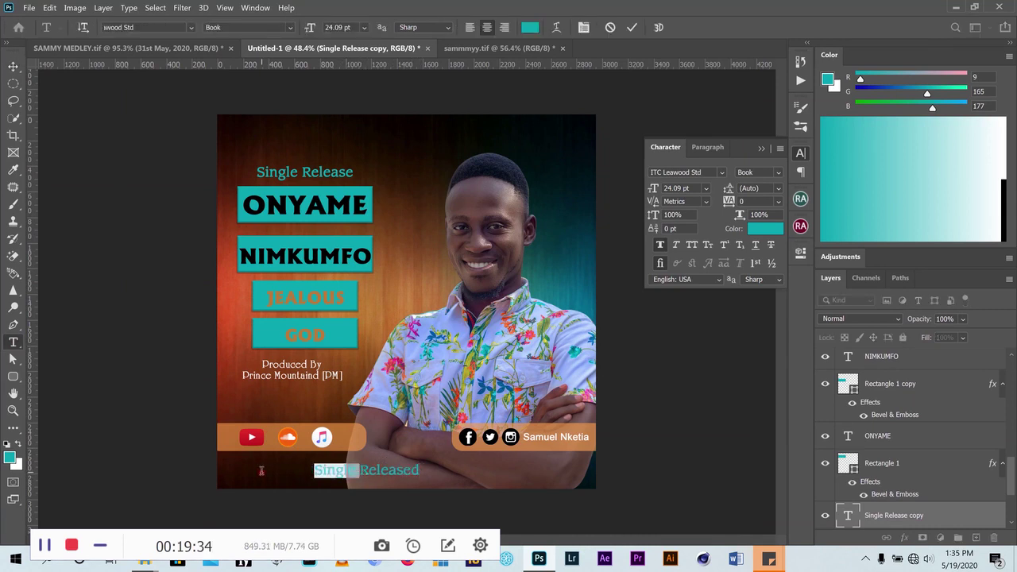
click(433, 489)
key(BackSpace)
key(BackSpace)
key(BackSpace)
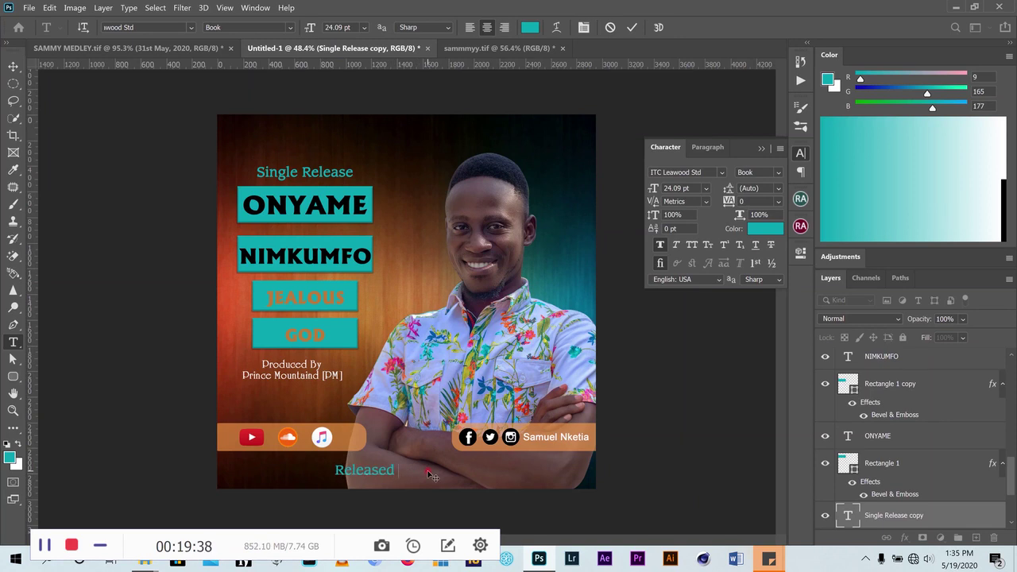
text(Da)
text(te:)
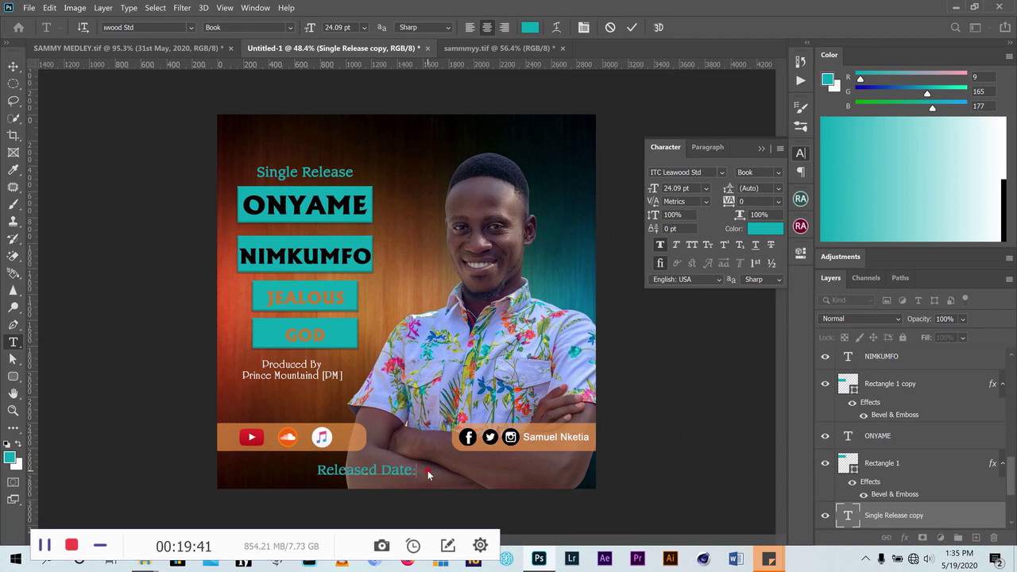
Commit the 'Released Date:' text and nudge it slightly down
click(632, 28)
click(363, 461)
key(v)
drag(352, 469, 349, 473)
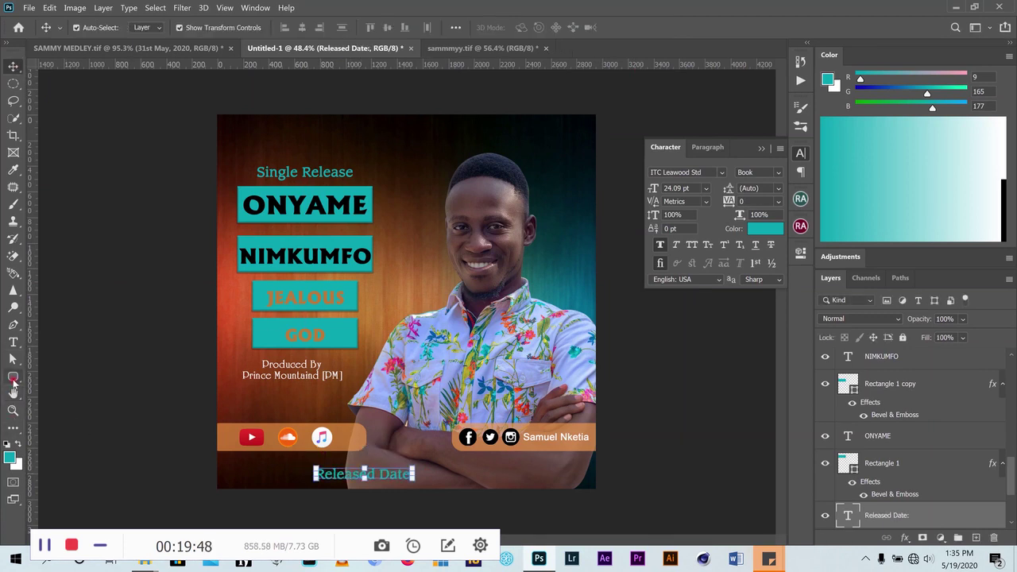
Draw a wide black-filled rectangle over the 'Released Date:' text
click(13, 376)
click(65, 379)
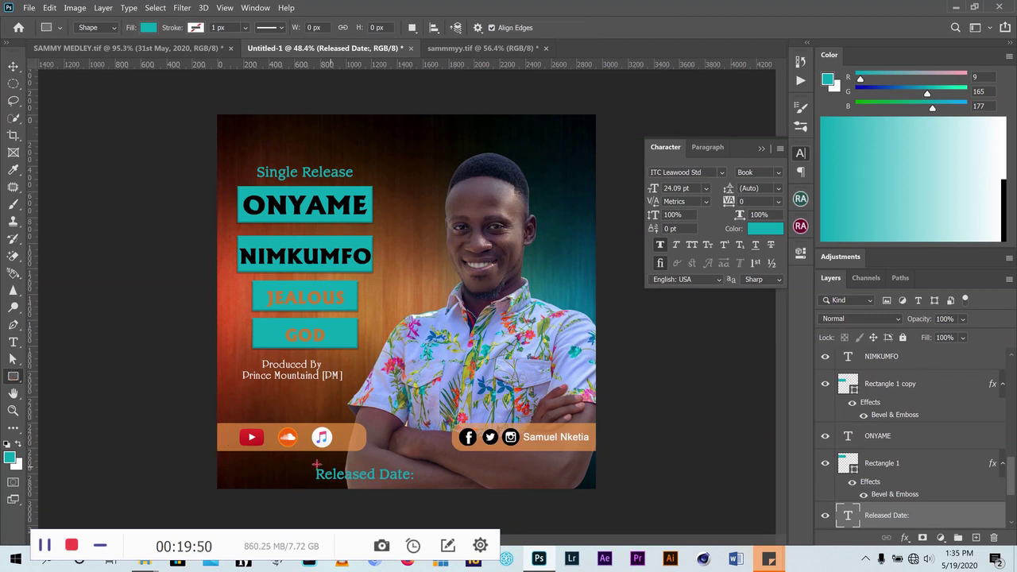
drag(310, 466, 347, 474)
drag(392, 481, 417, 481)
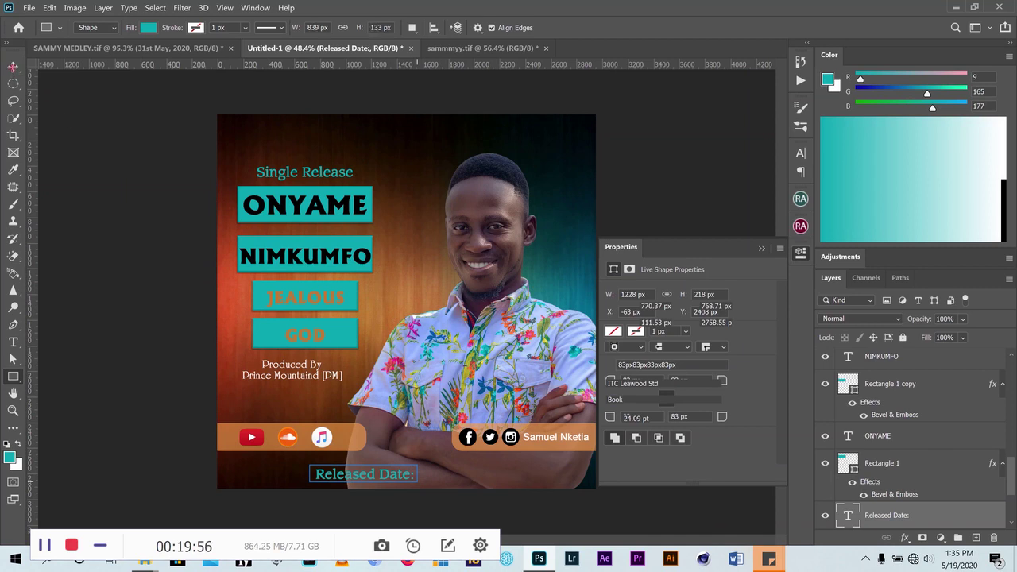
click(13, 68)
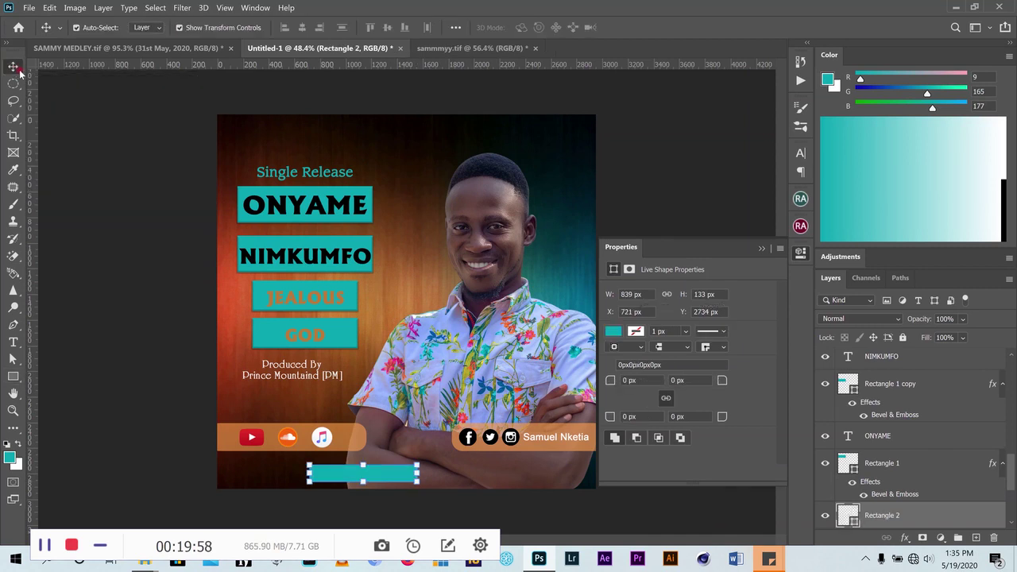
click(617, 335)
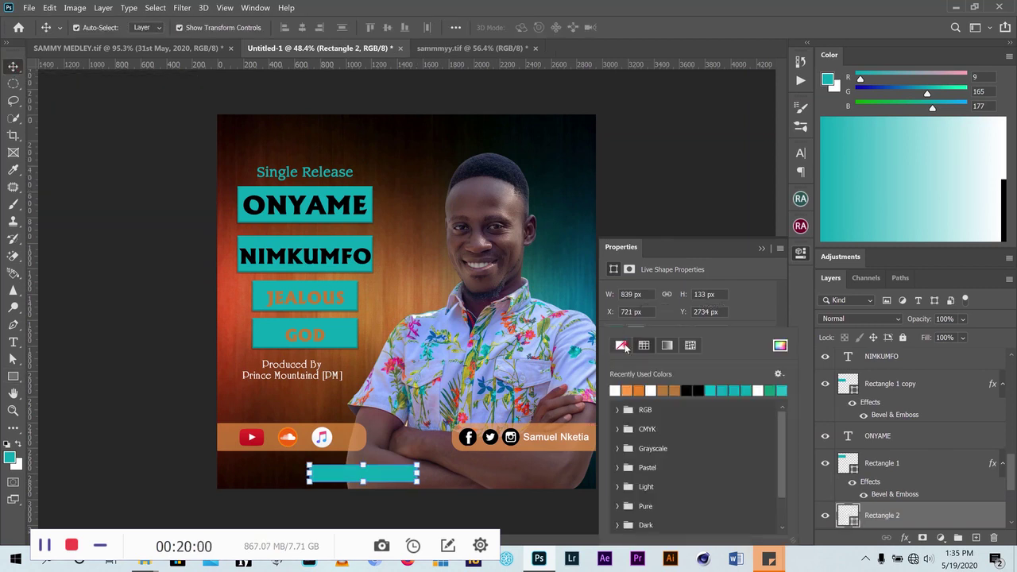
click(698, 391)
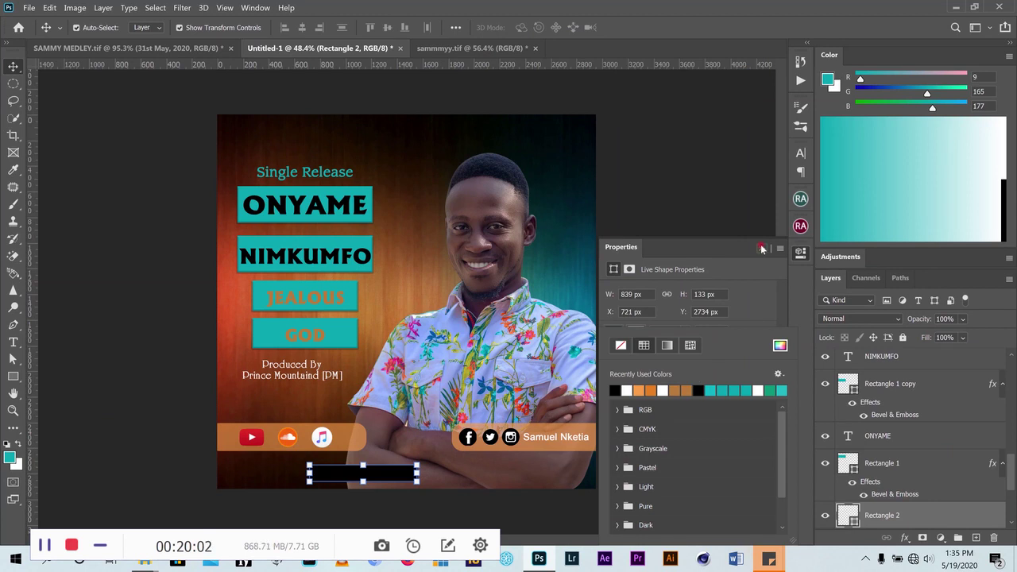
click(762, 249)
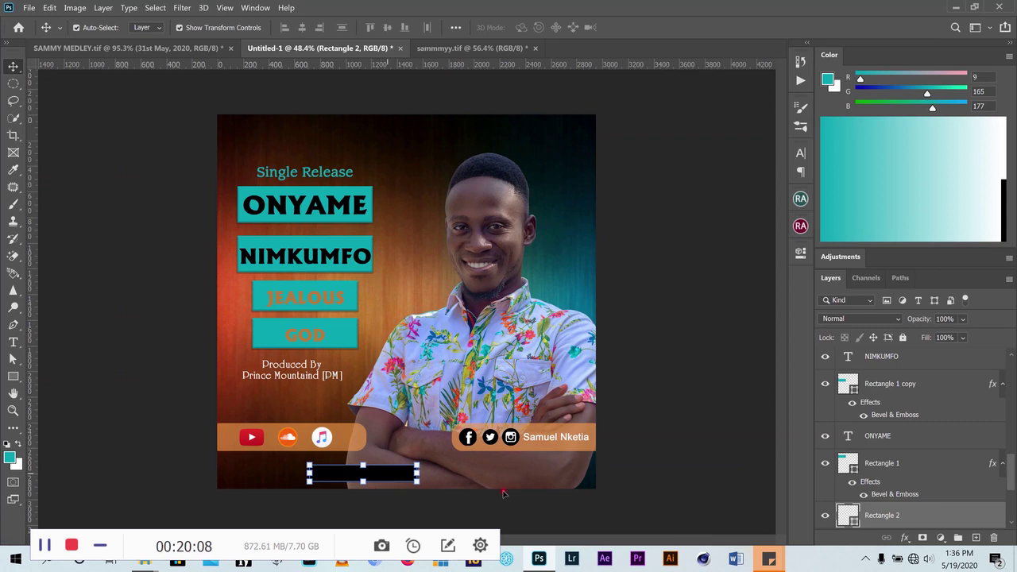
Stack the Released Date: layer above Rectangle 2
drag(1008, 455, 1010, 477)
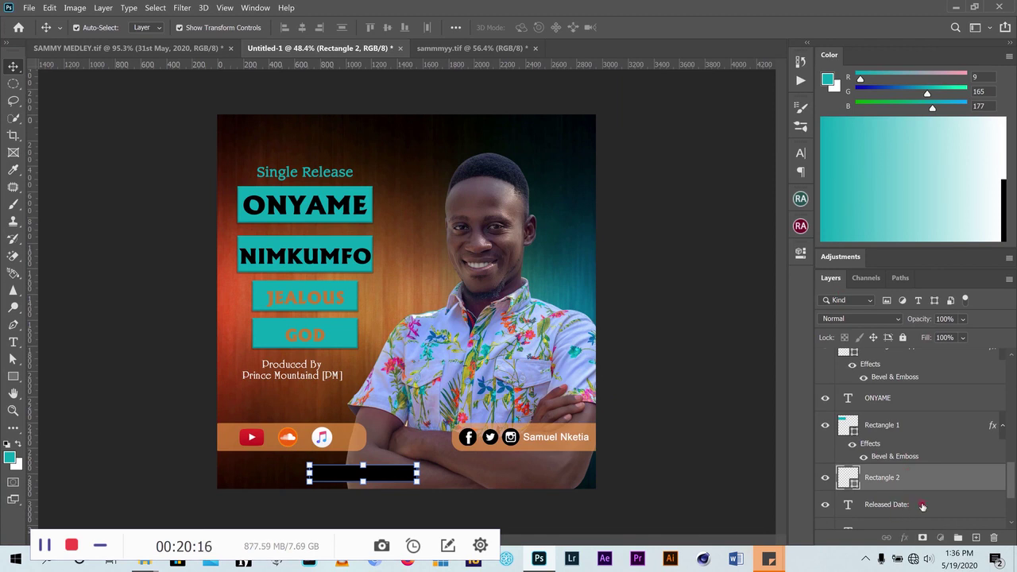
drag(922, 506, 911, 469)
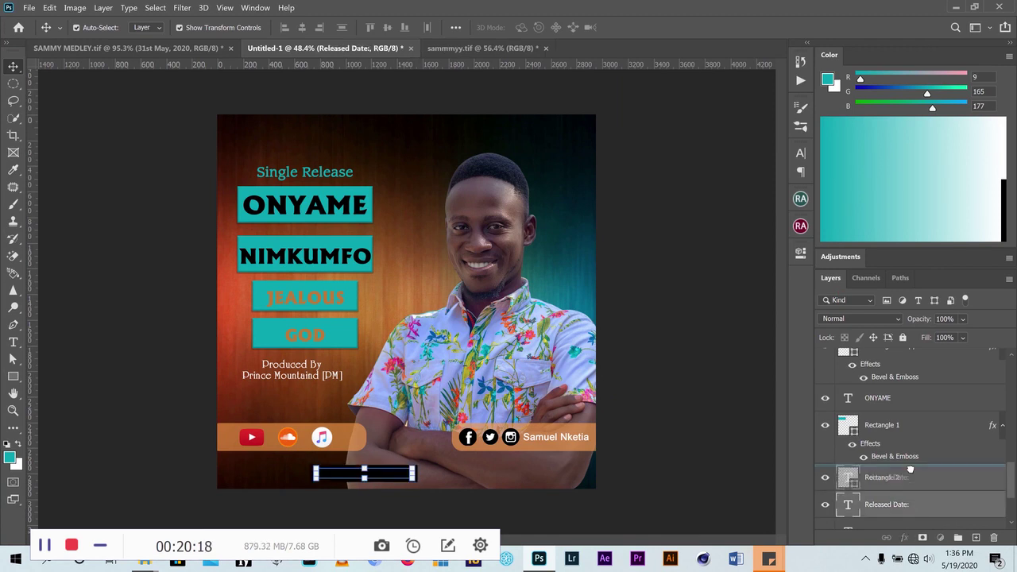
drag(911, 469, 911, 473)
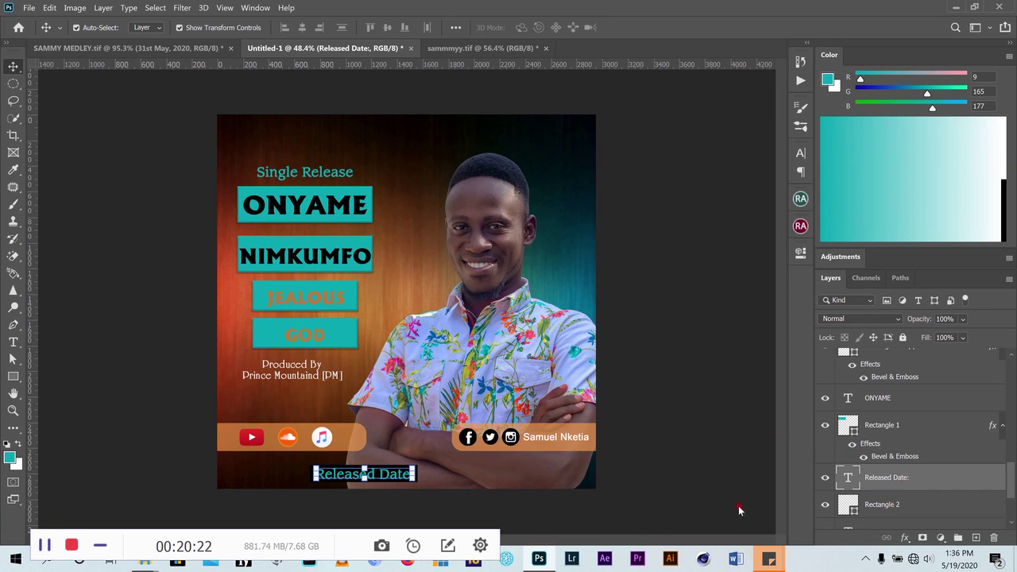
Recolour the 'Released Date:' text bright yellow (ffd800) via the Character panel
click(799, 155)
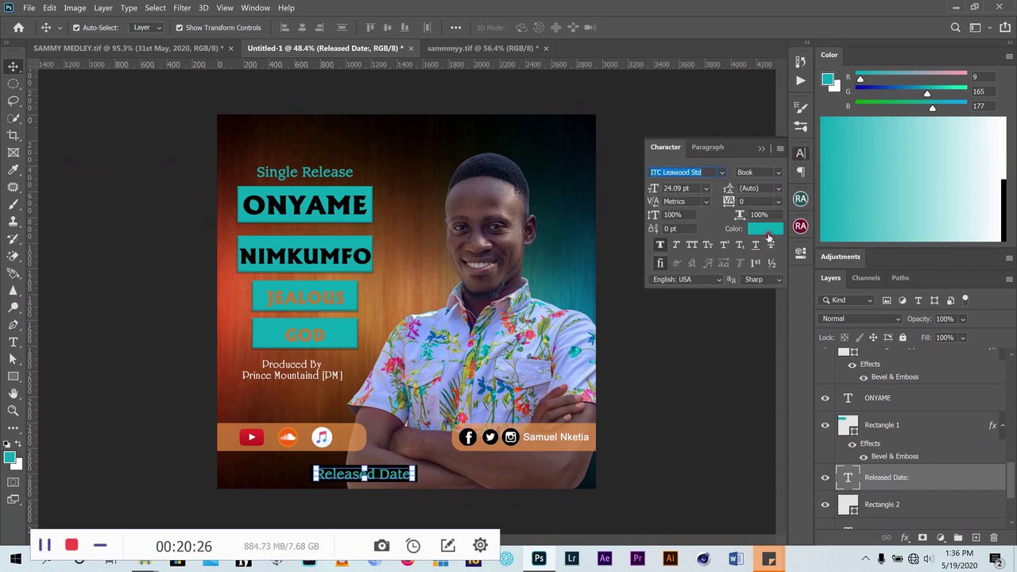
click(768, 231)
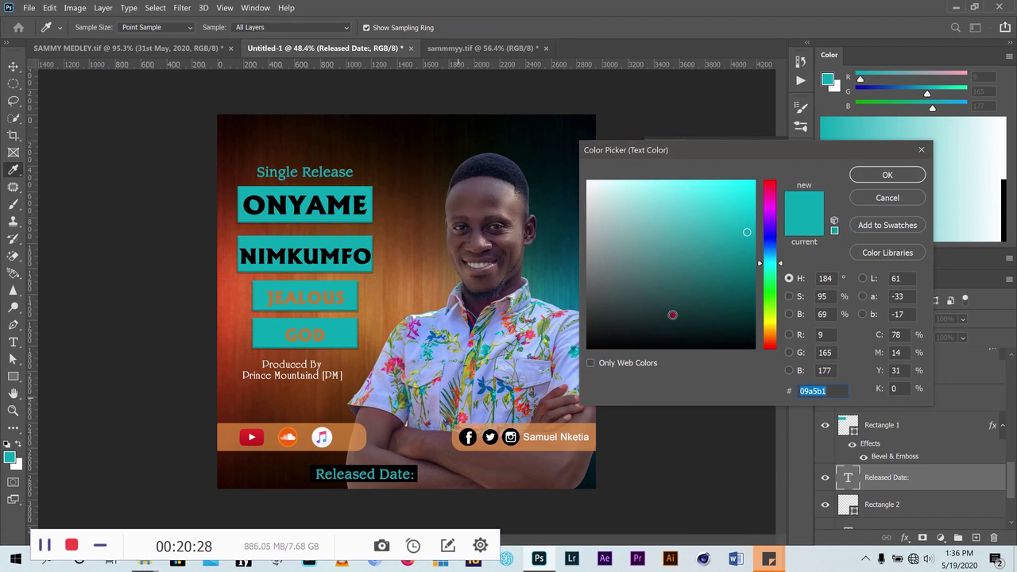
mouse_move(763, 296)
mouse_down()
mouse_move(763, 332)
mouse_move(774, 326)
mouse_up()
drag(745, 186, 792, 171)
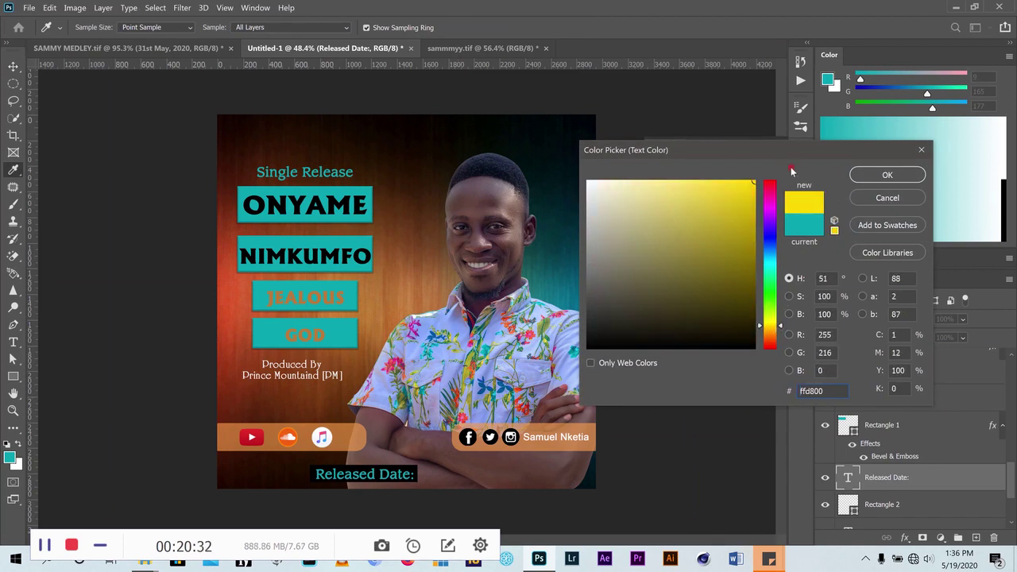
click(859, 174)
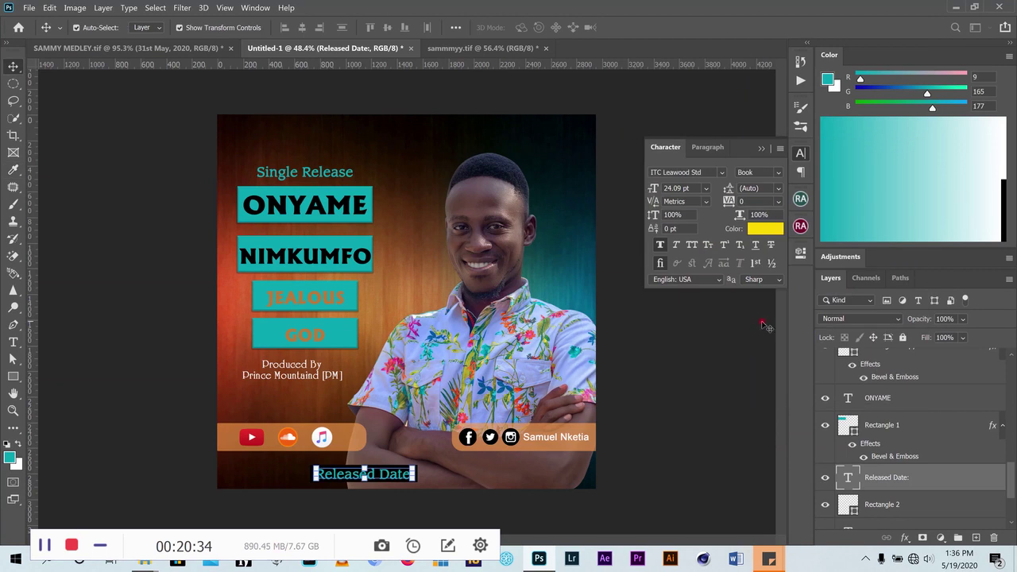
click(762, 148)
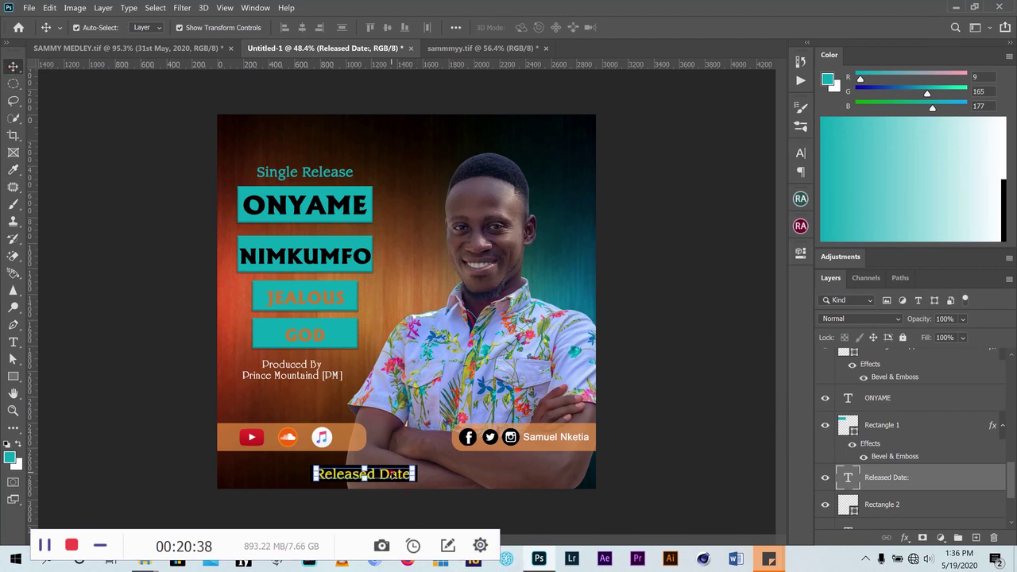
click(391, 475)
Alt-drag a copy of the 'Released Date:' text to the right and select it for editing
drag(392, 474, 494, 475)
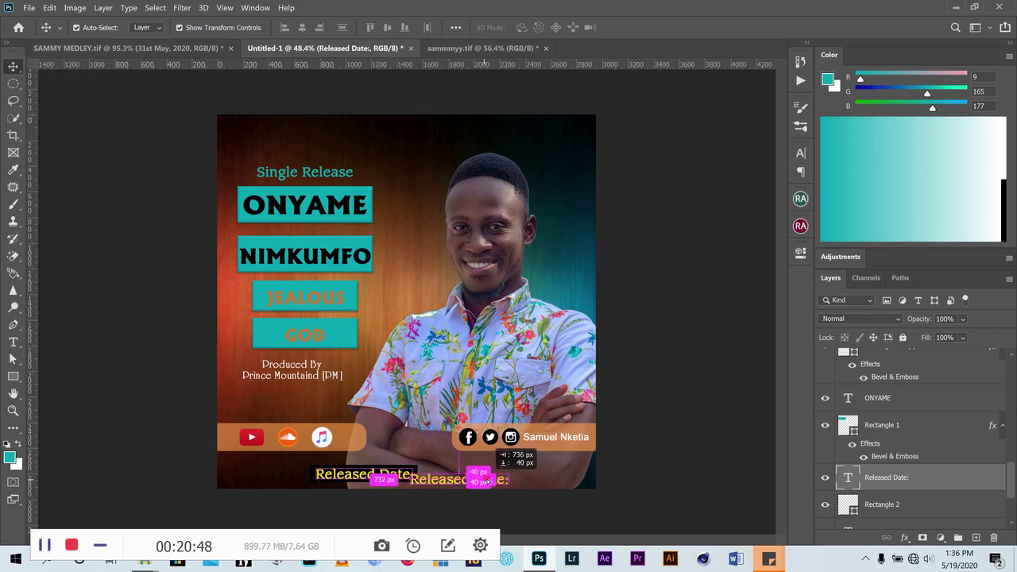
drag(494, 474, 498, 476)
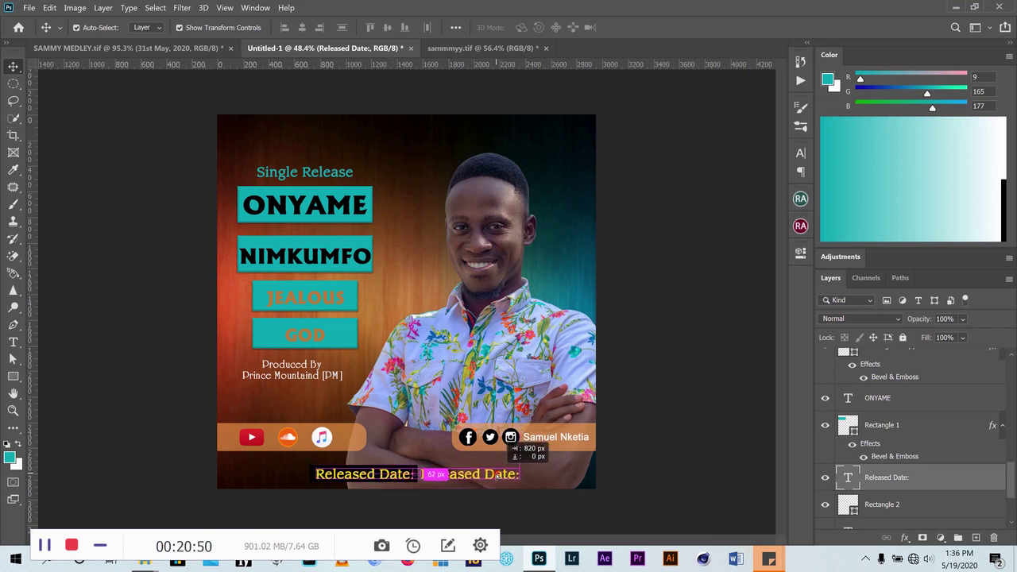
key(t)
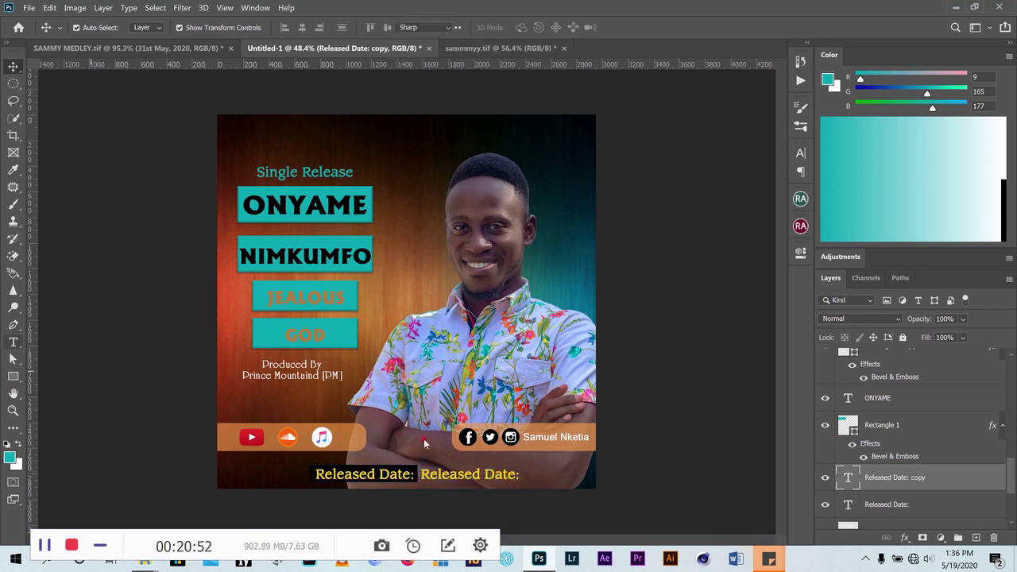
click(494, 480)
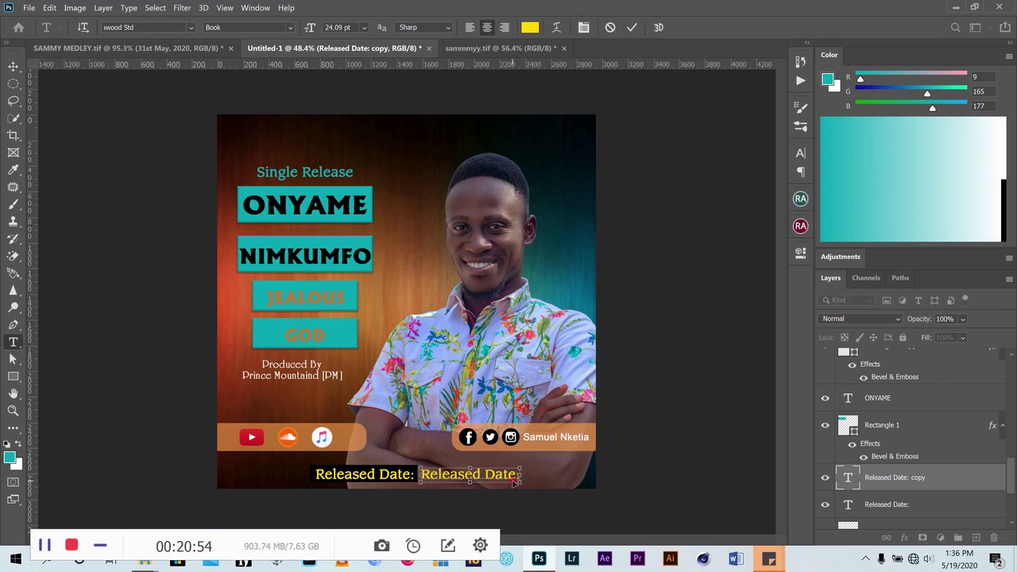
key(ctrl+a)
click(512, 479)
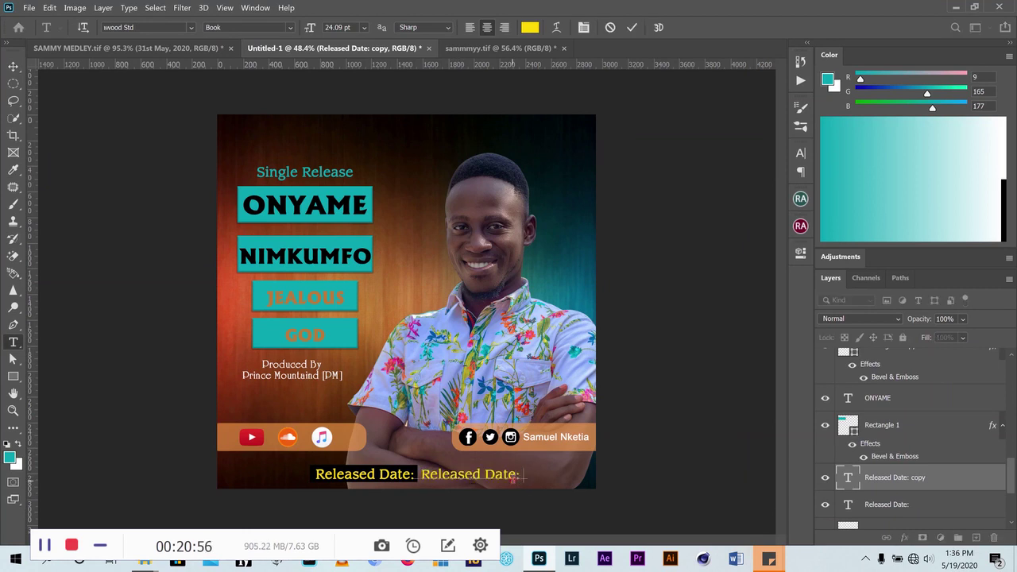
Replace the copied wording with '31st May, 2020'
text(32)
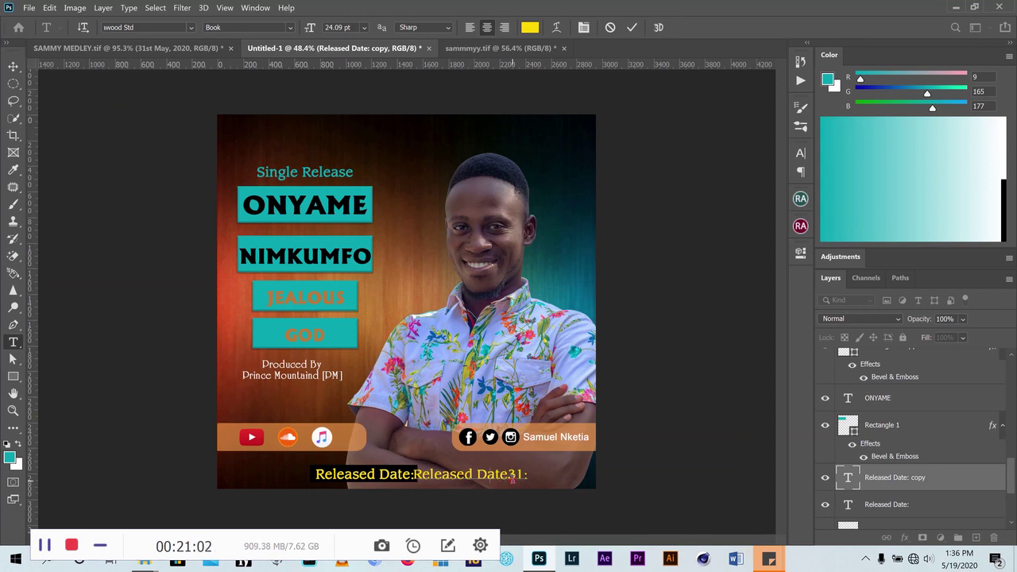
key(BackSpace)
key(BackSpace)
key(BackSpace)
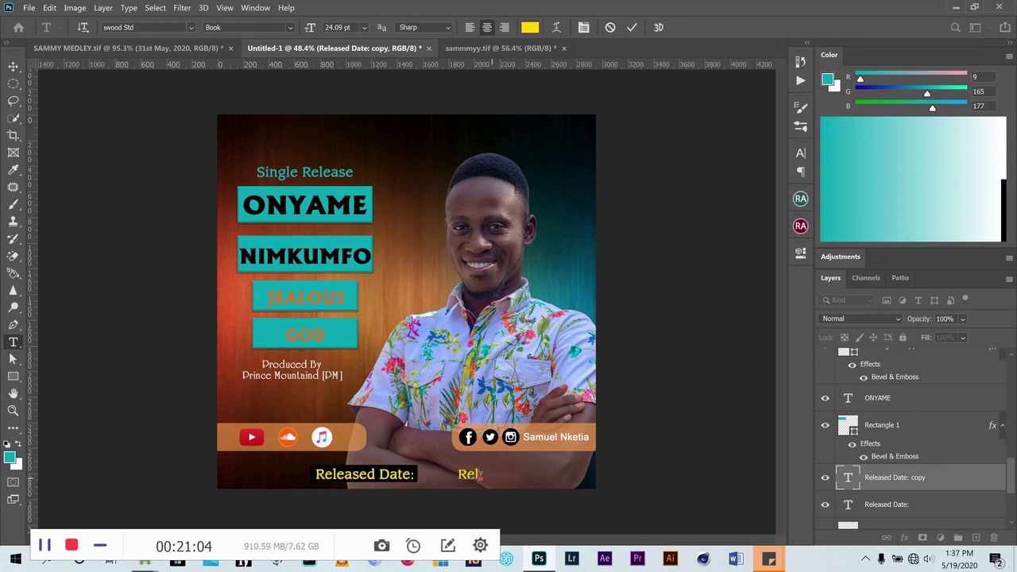
drag(481, 474, 455, 473)
click(455, 476)
text(31st)
text( N)
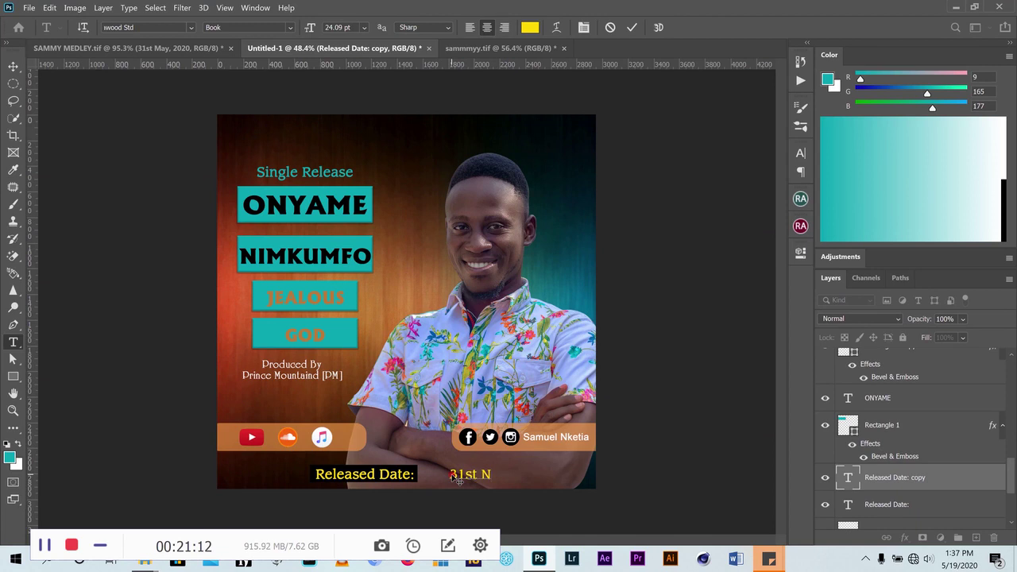
key(BackSpace)
key(BackSpace)
text(M)
text(ay,)
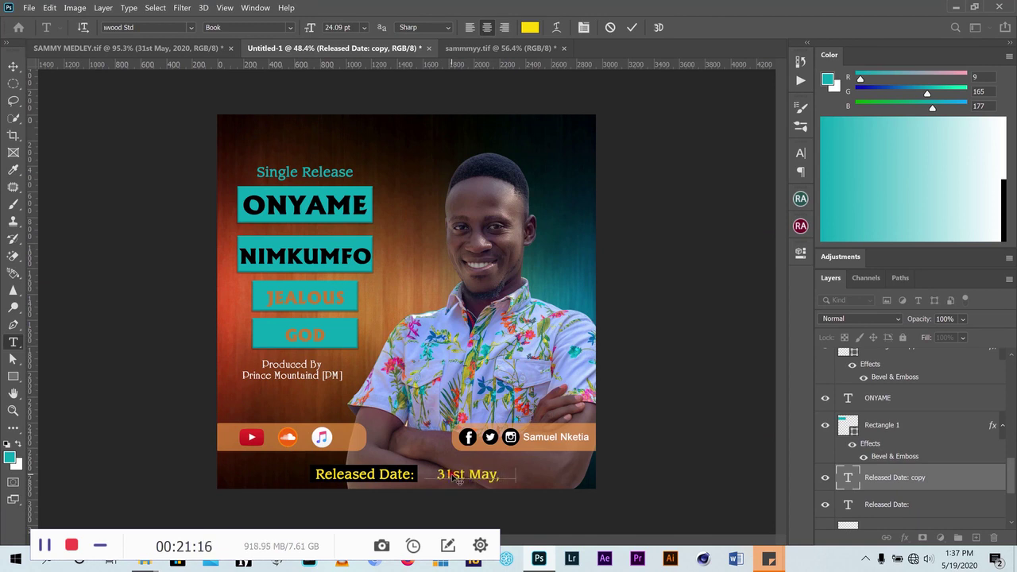
text( 2020)
click(509, 326)
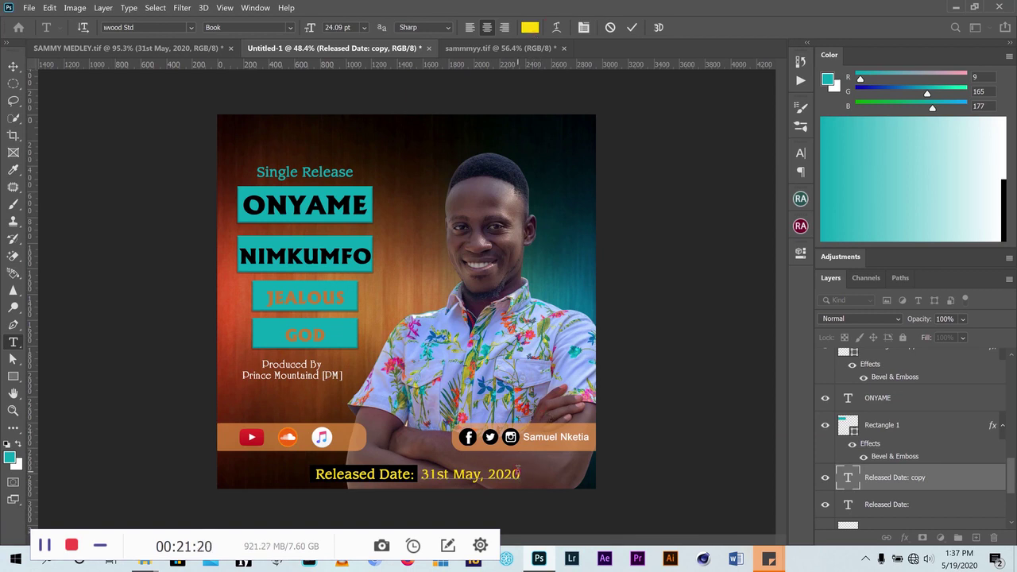
Colour the date text white (ffffff)
drag(521, 474, 423, 483)
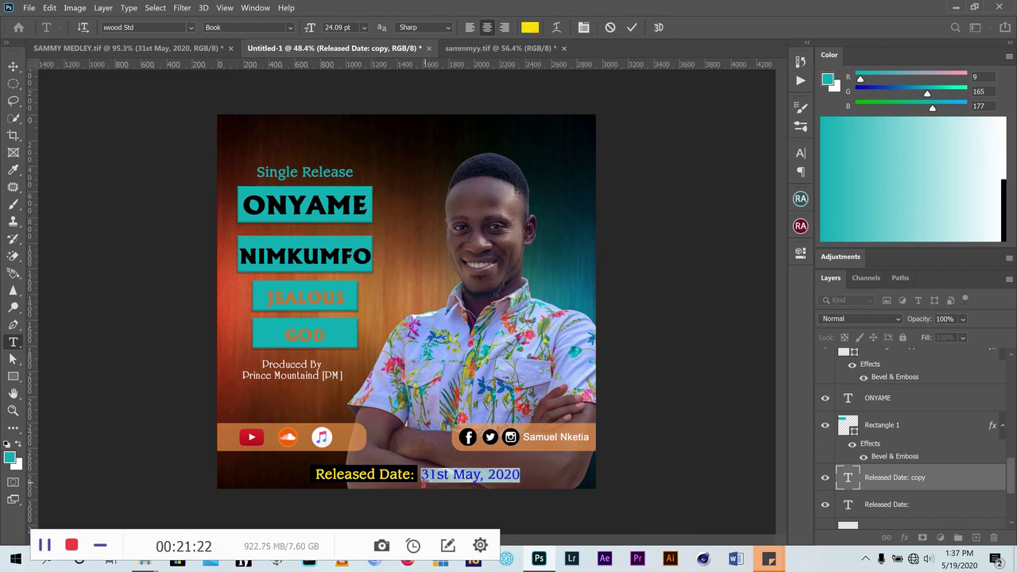
click(530, 28)
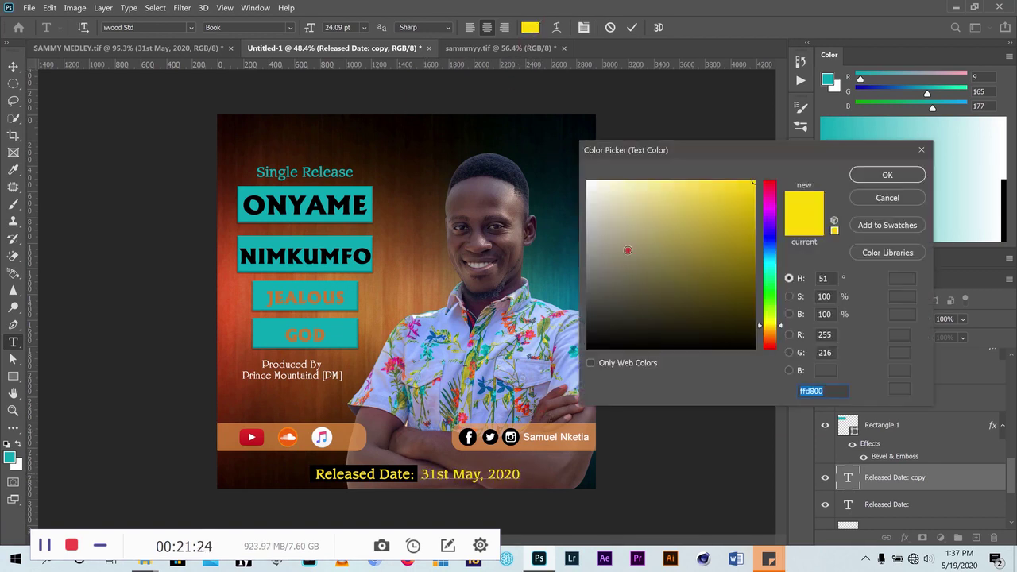
text(ffffff)
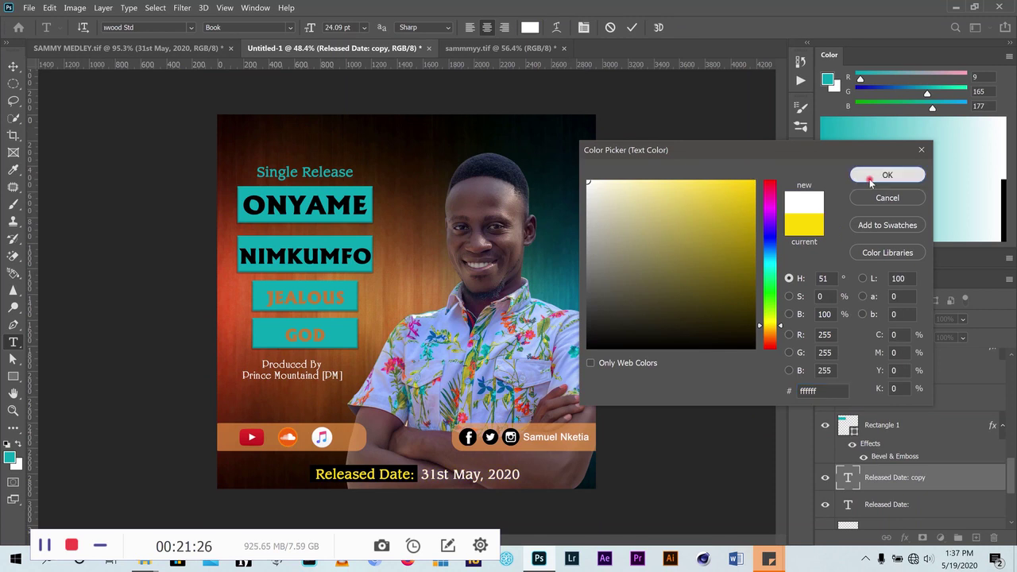
click(883, 175)
click(13, 65)
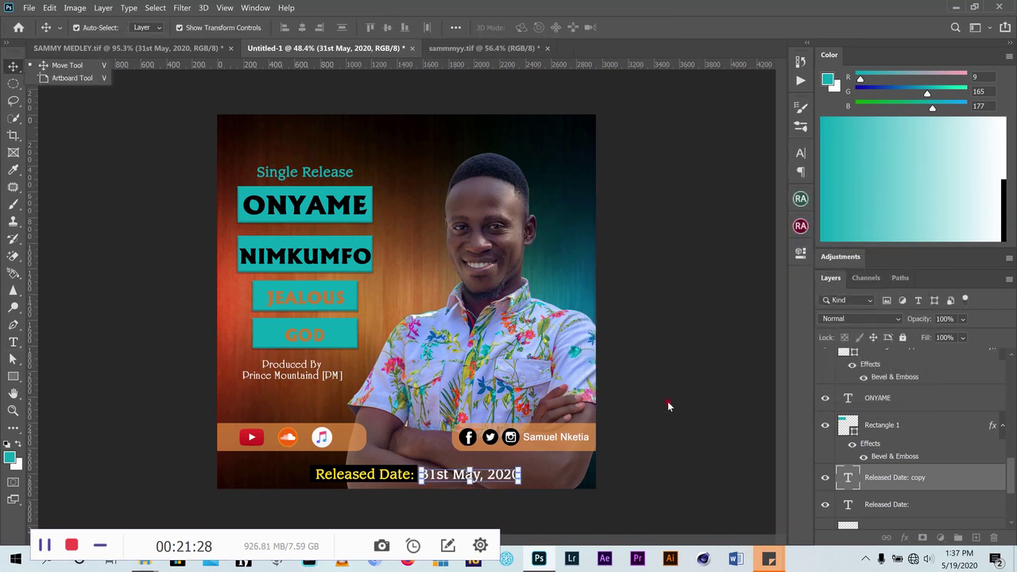
Nudge the date slightly right and compare the flyer against the SAMMY MEDLEY reference poster
drag(512, 475, 515, 475)
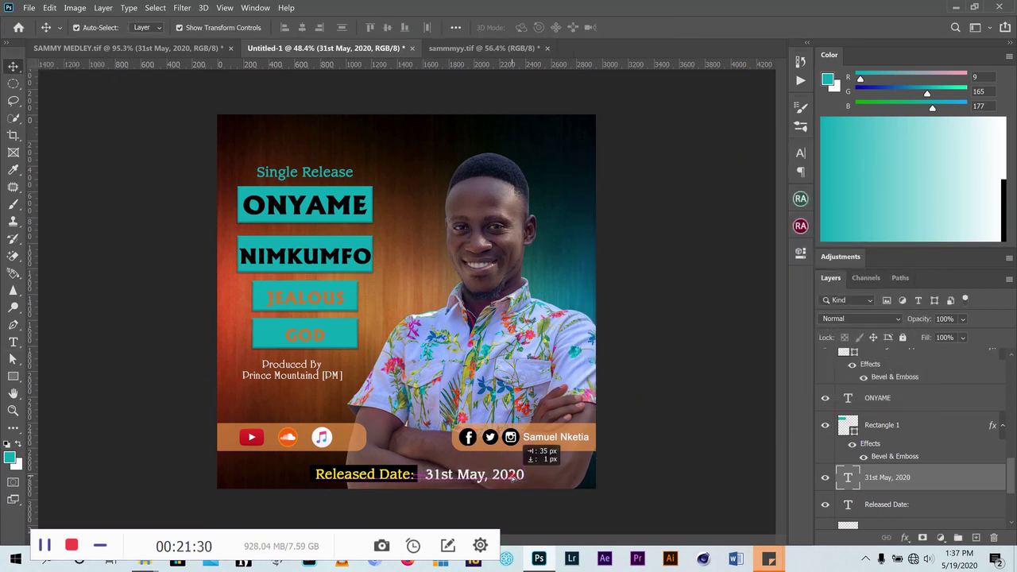
click(147, 48)
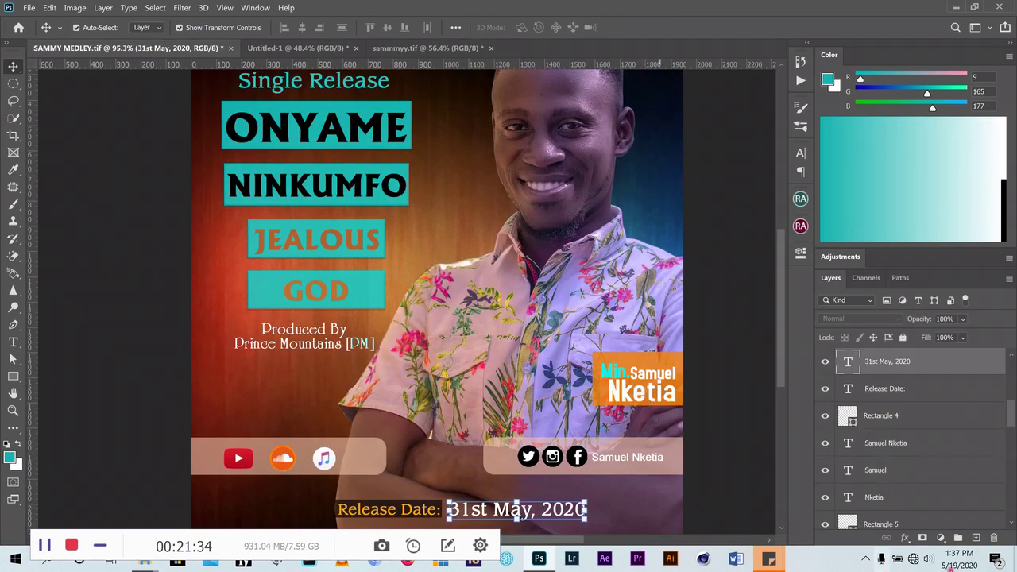
click(865, 559)
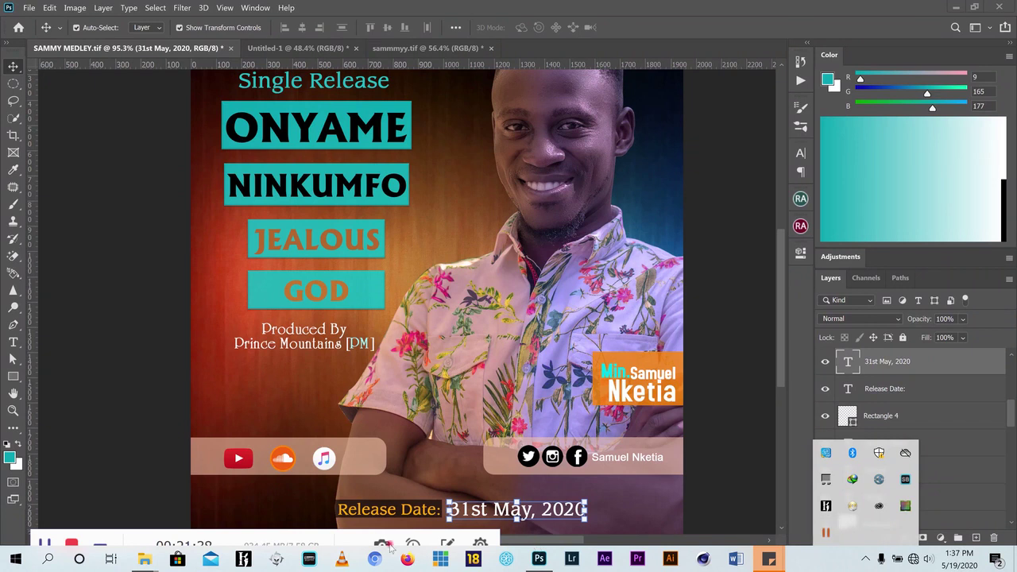
click(771, 561)
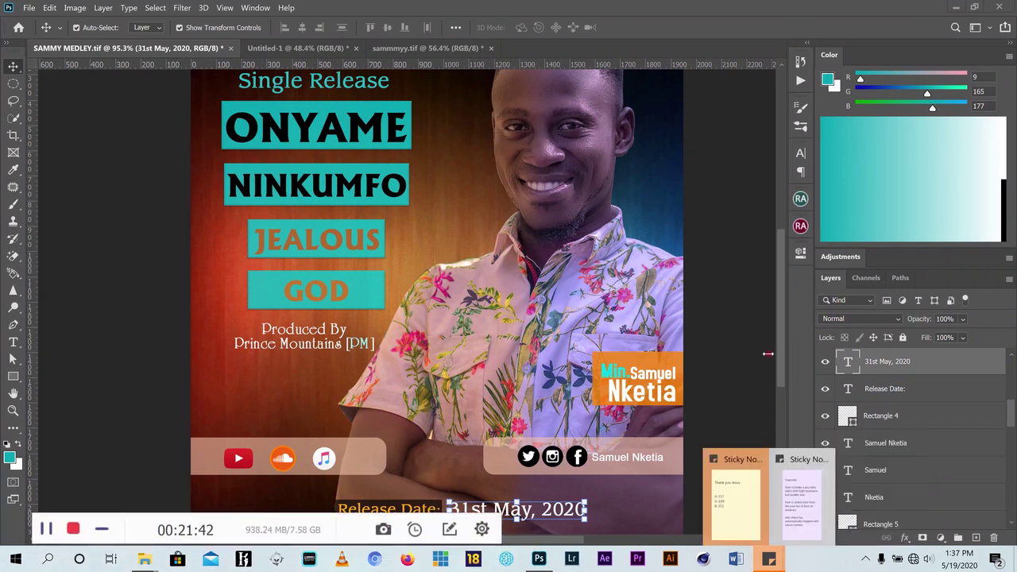
click(707, 456)
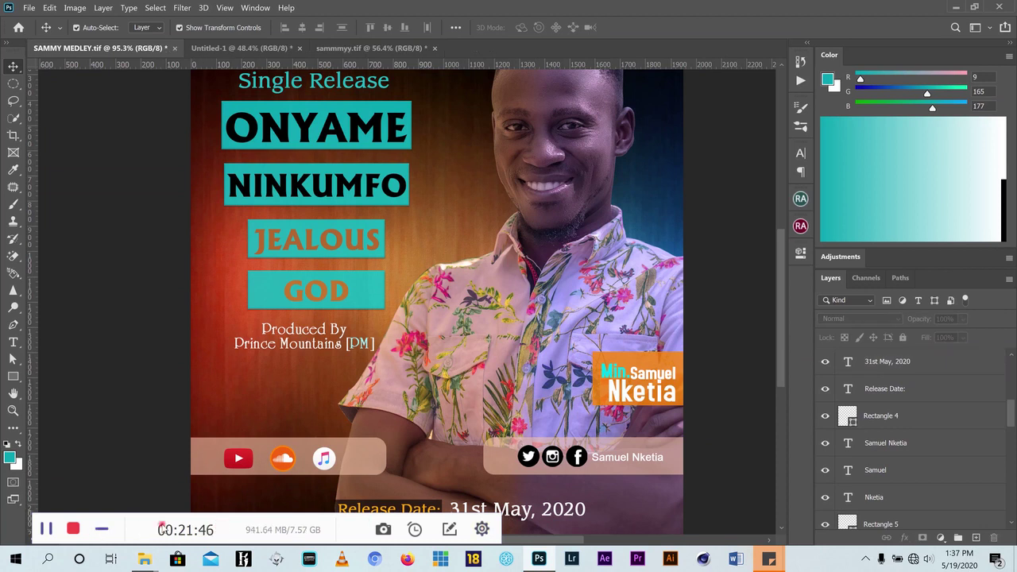
drag(160, 527, 174, 546)
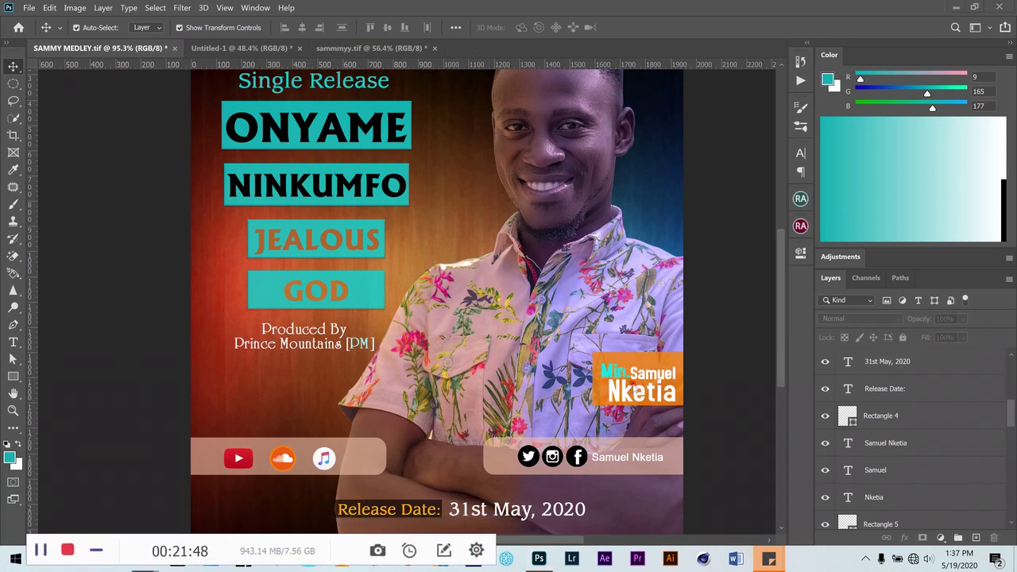
click(238, 47)
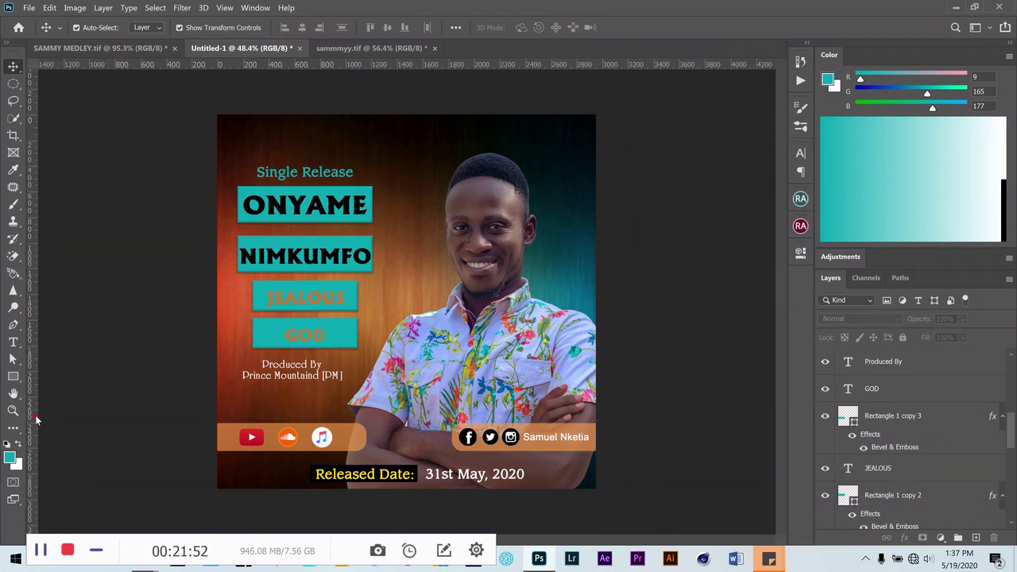
Draw an orange-filled rectangle on the right side of the poster
click(13, 376)
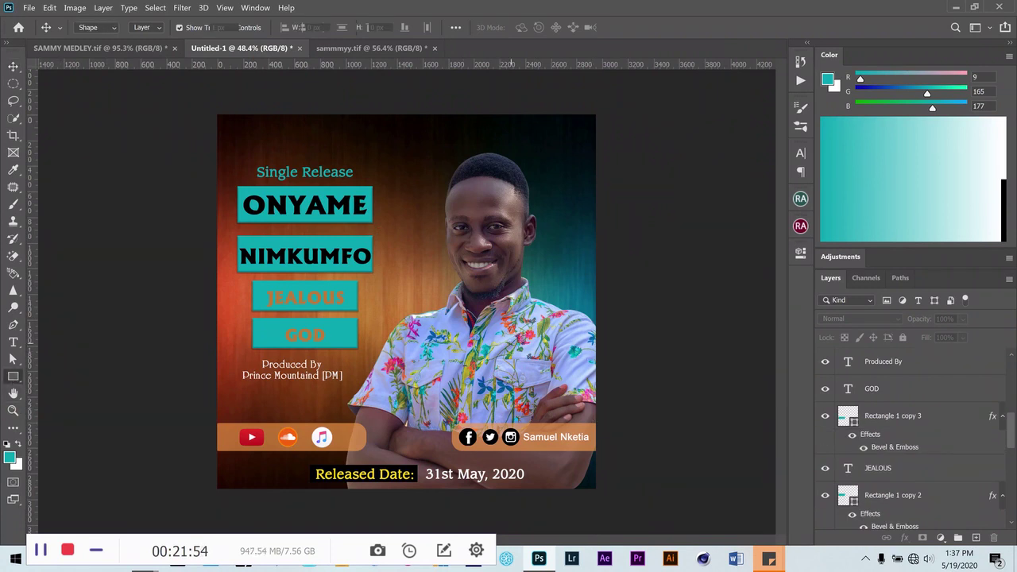
drag(521, 342, 601, 402)
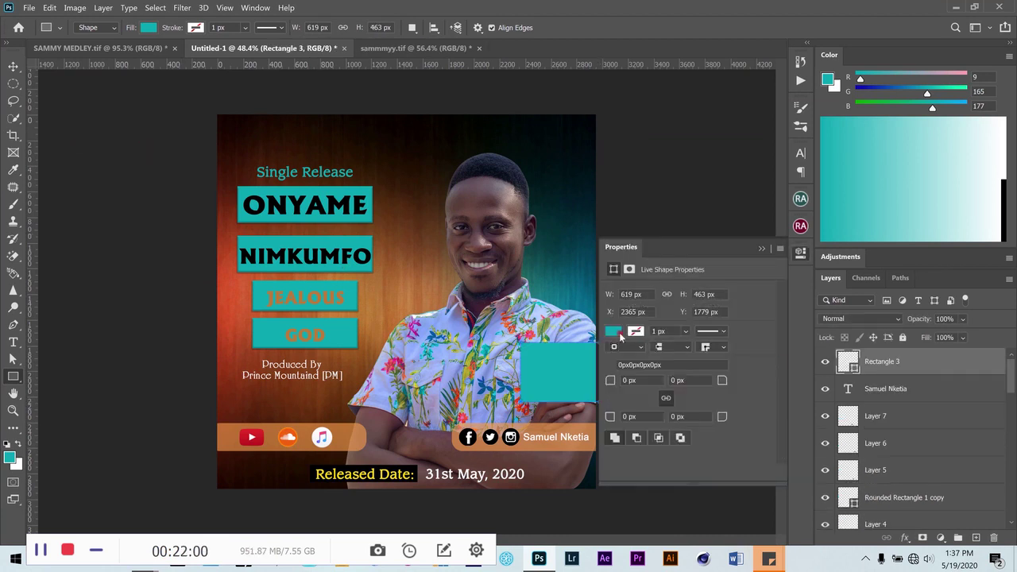
click(620, 333)
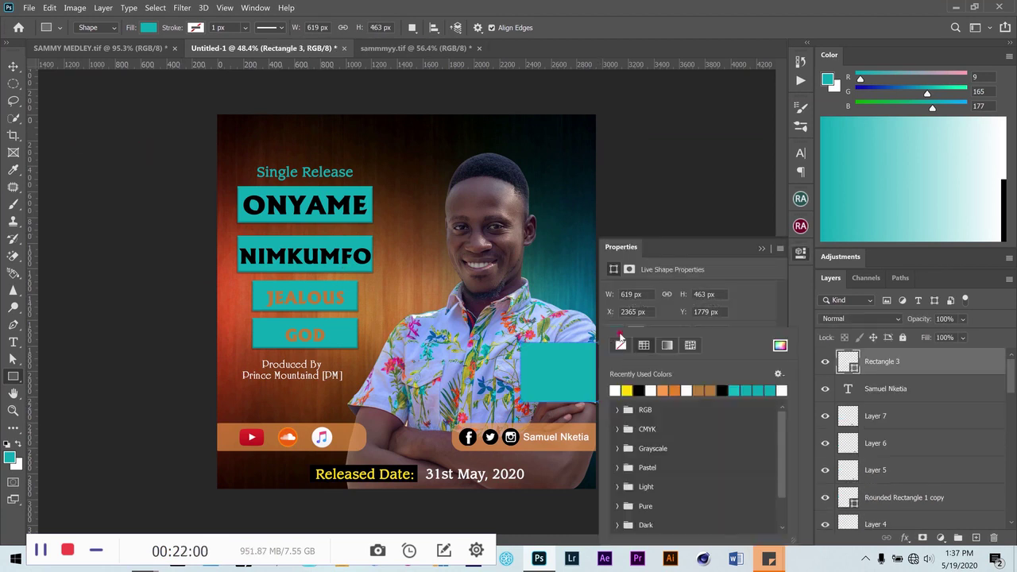
click(675, 389)
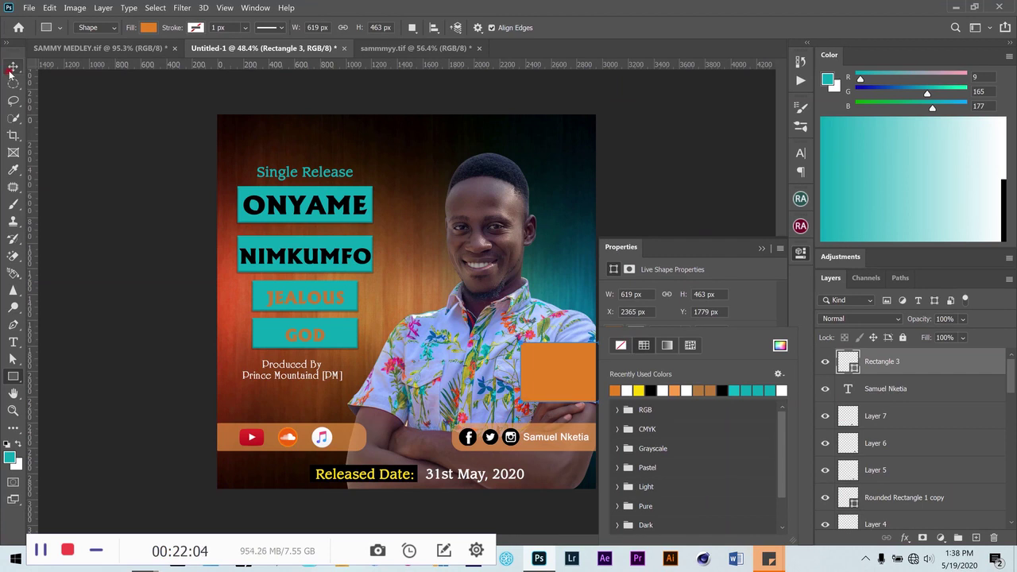
click(11, 67)
Widen the orange rectangle leftward to about 112% width
click(762, 249)
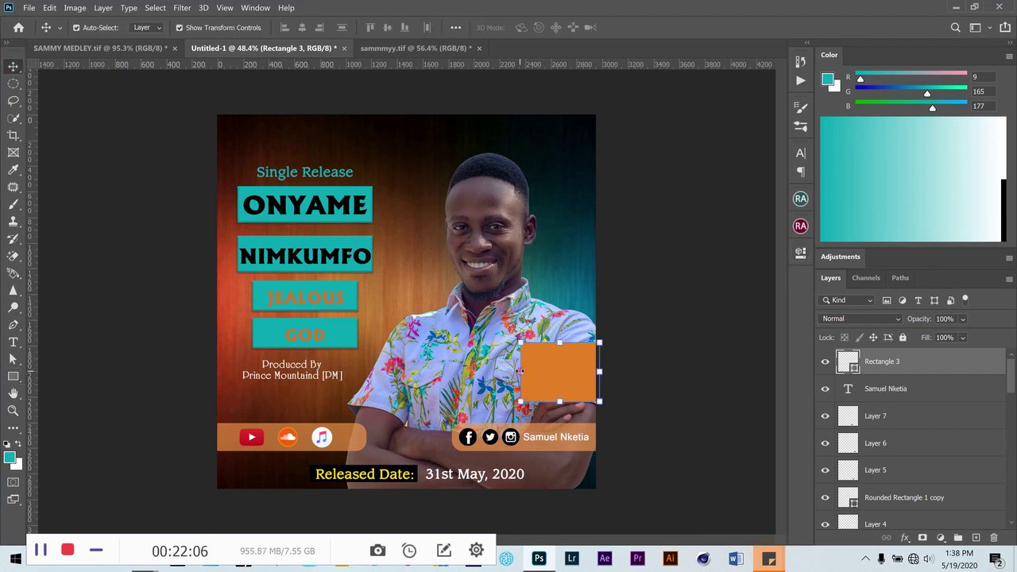
key(ctrl+t)
drag(520, 370, 512, 371)
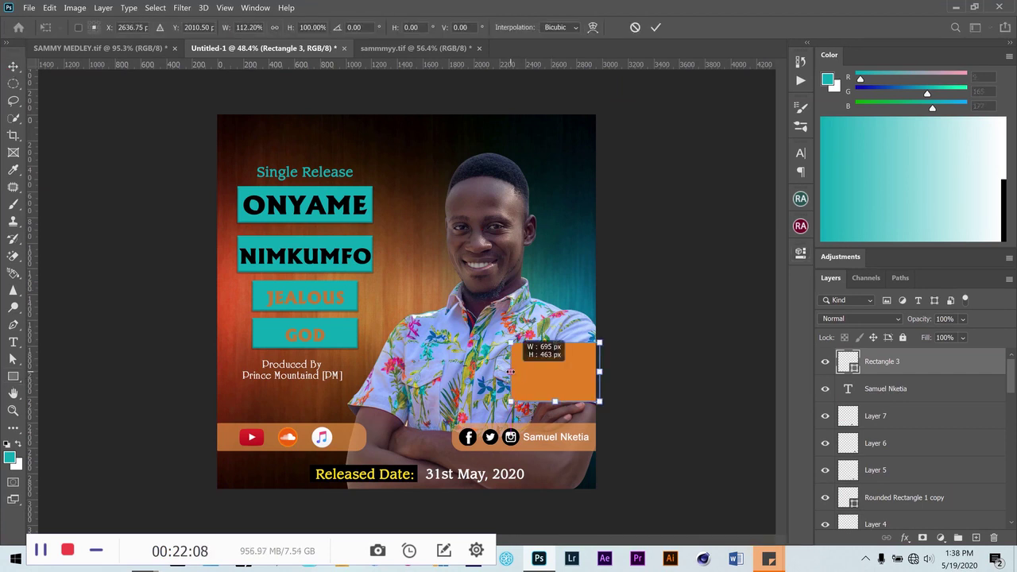
click(656, 27)
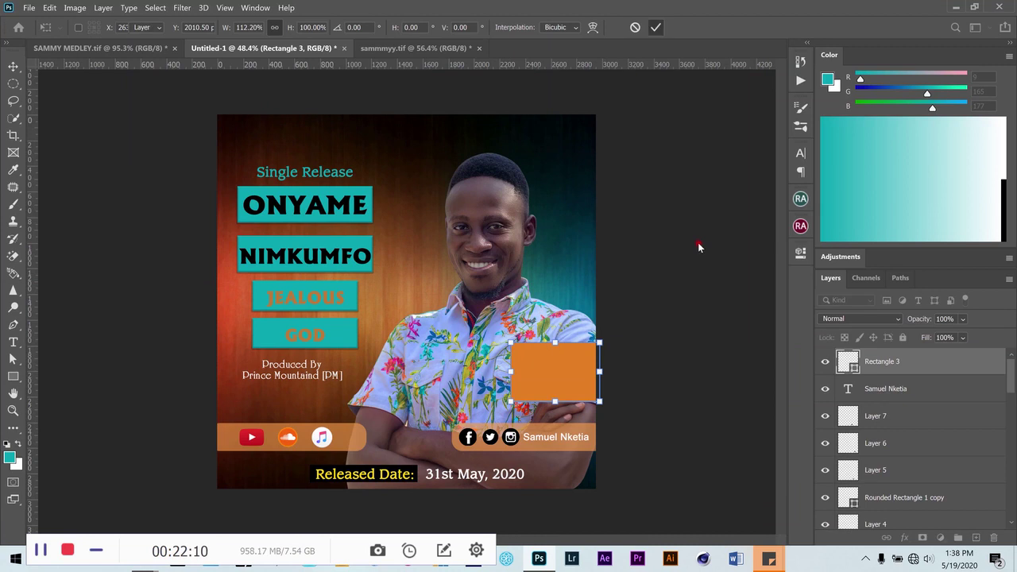
click(715, 333)
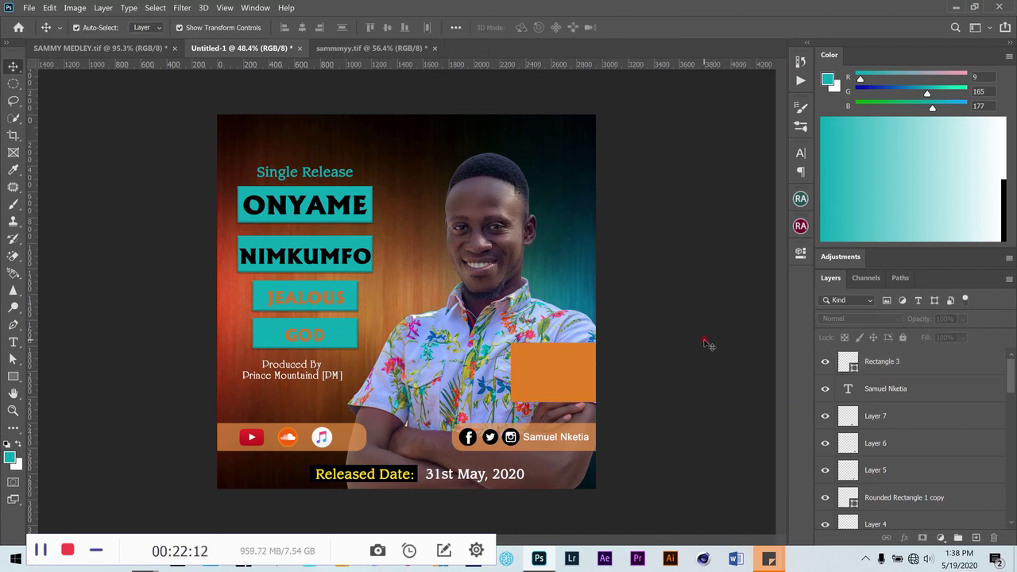
click(581, 442)
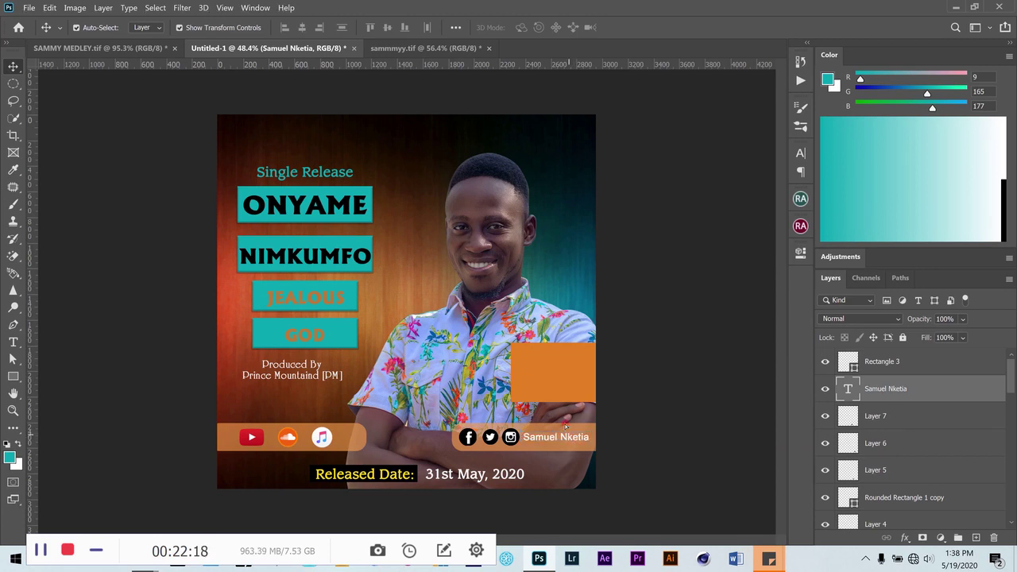
drag(570, 438, 563, 368)
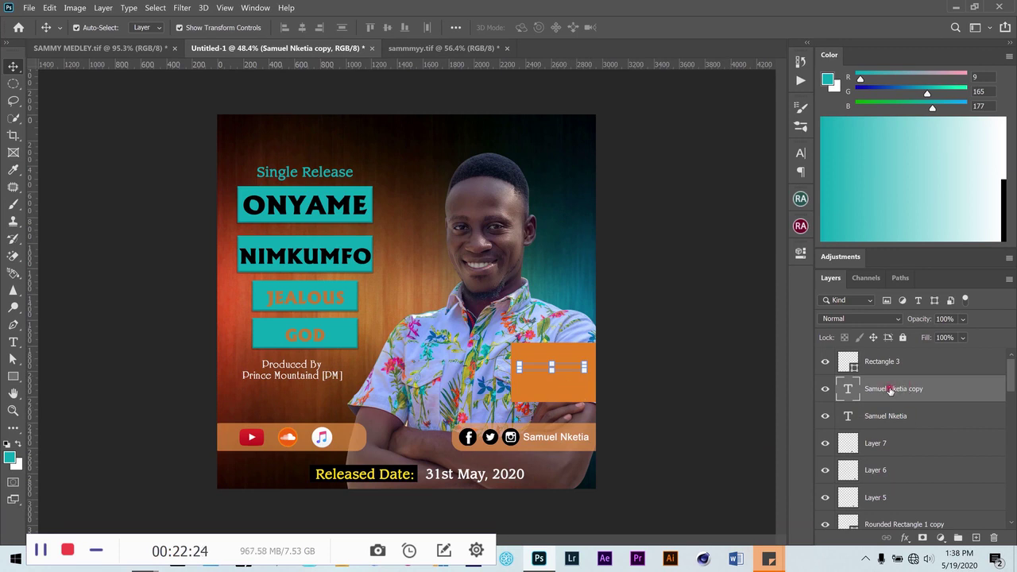
drag(890, 389, 812, 364)
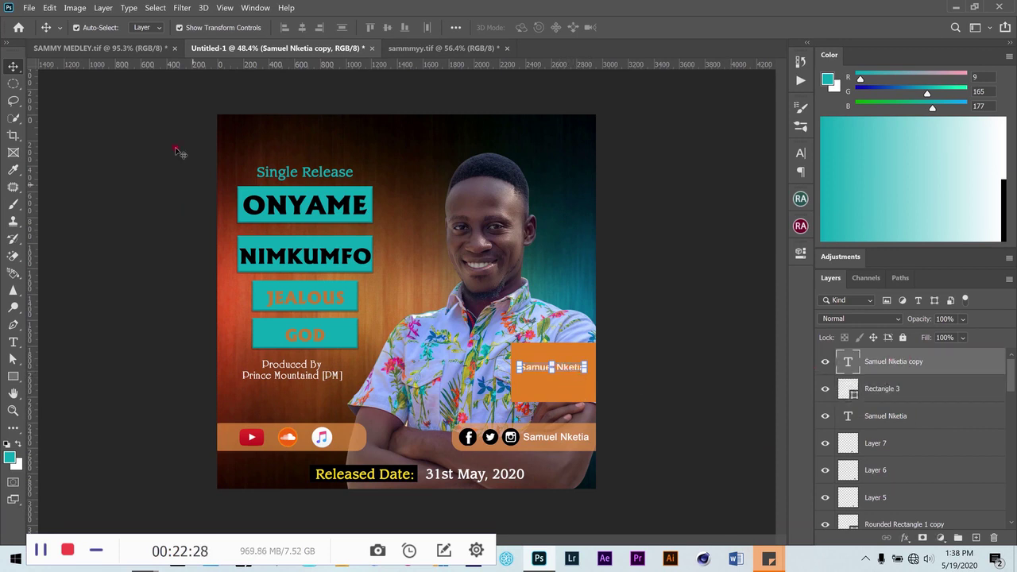
click(119, 48)
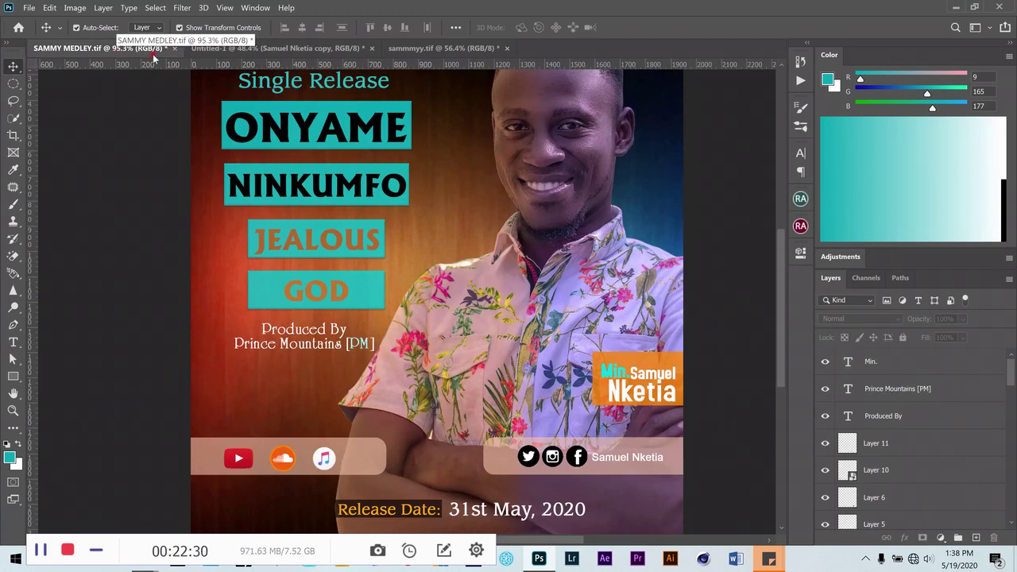
click(218, 49)
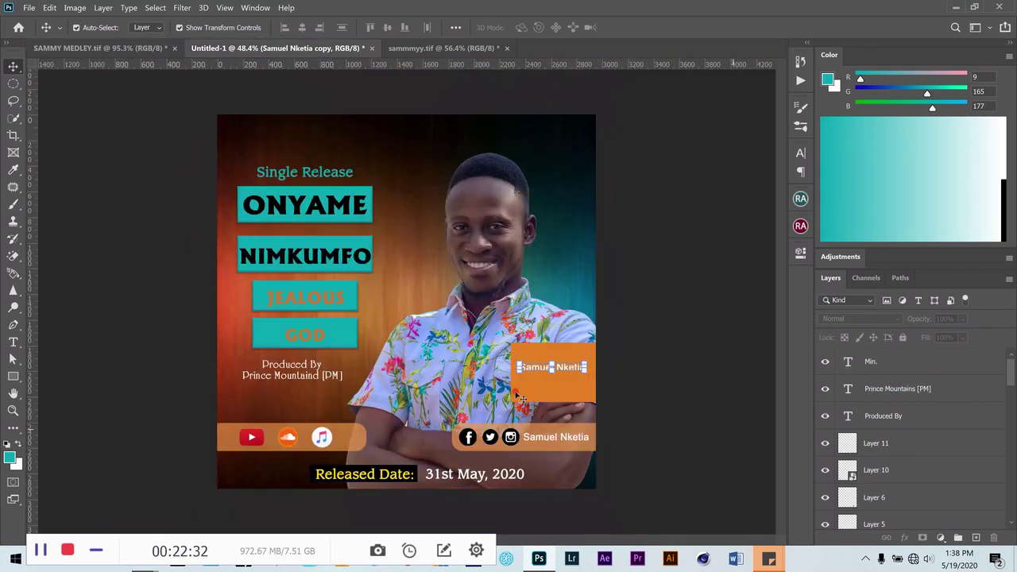
click(13, 341)
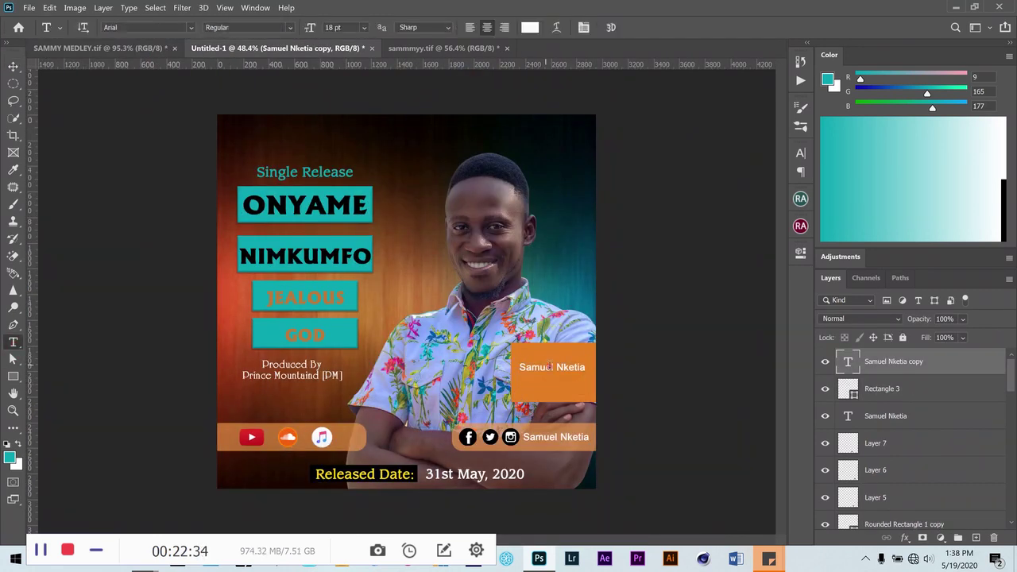
drag(557, 366, 616, 366)
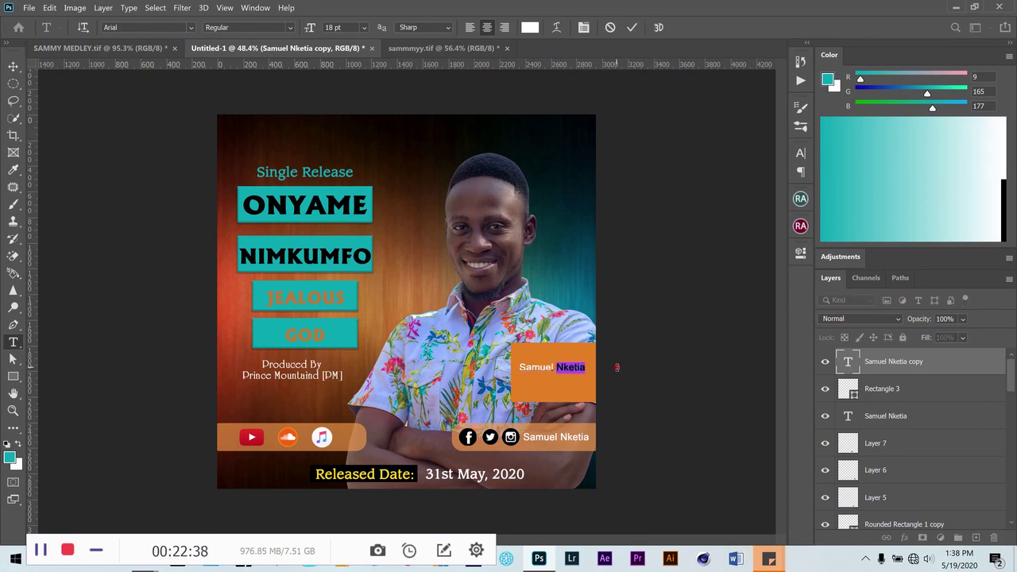
key(BackSpace)
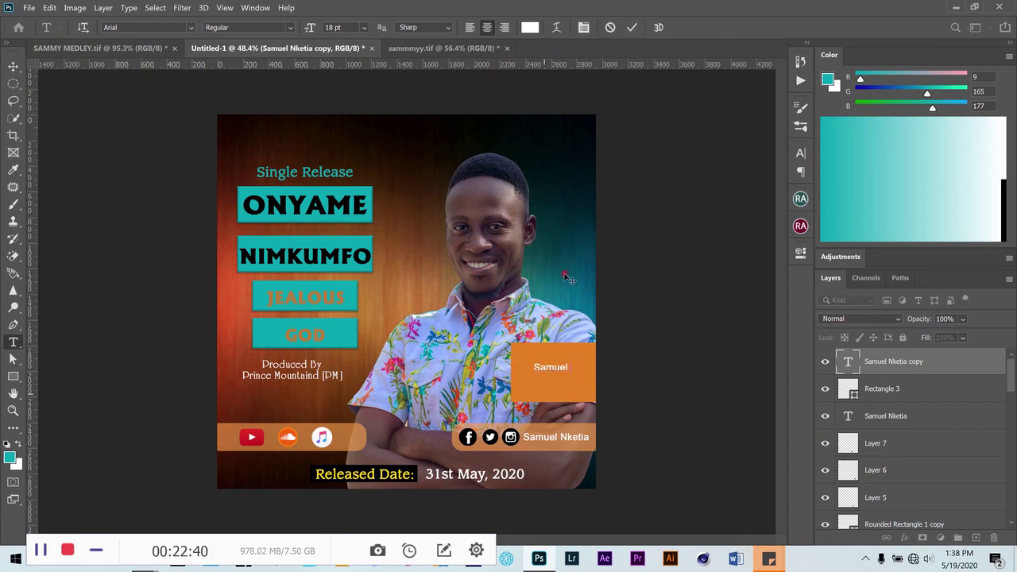
click(634, 27)
click(522, 388)
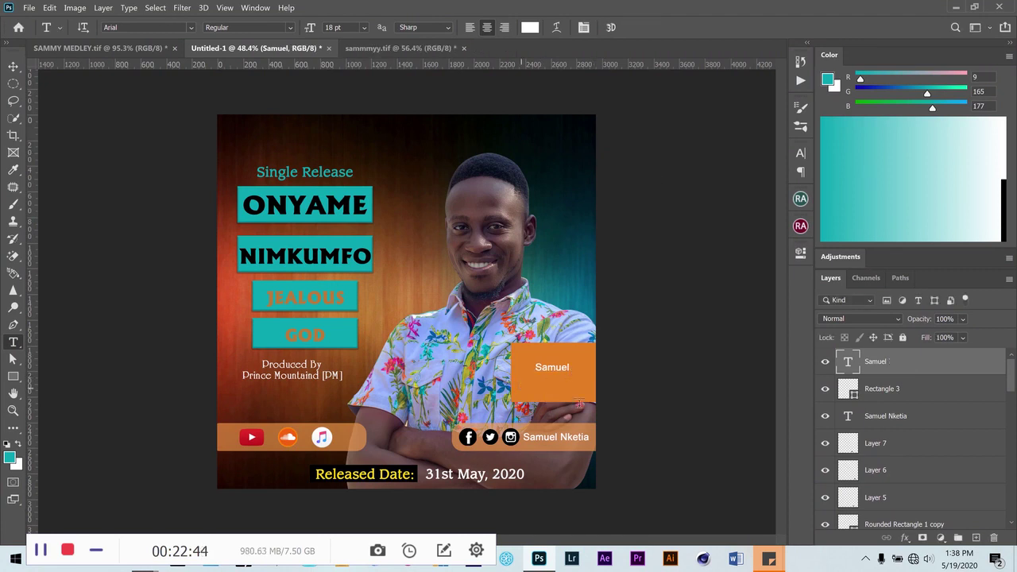
text(Nketia)
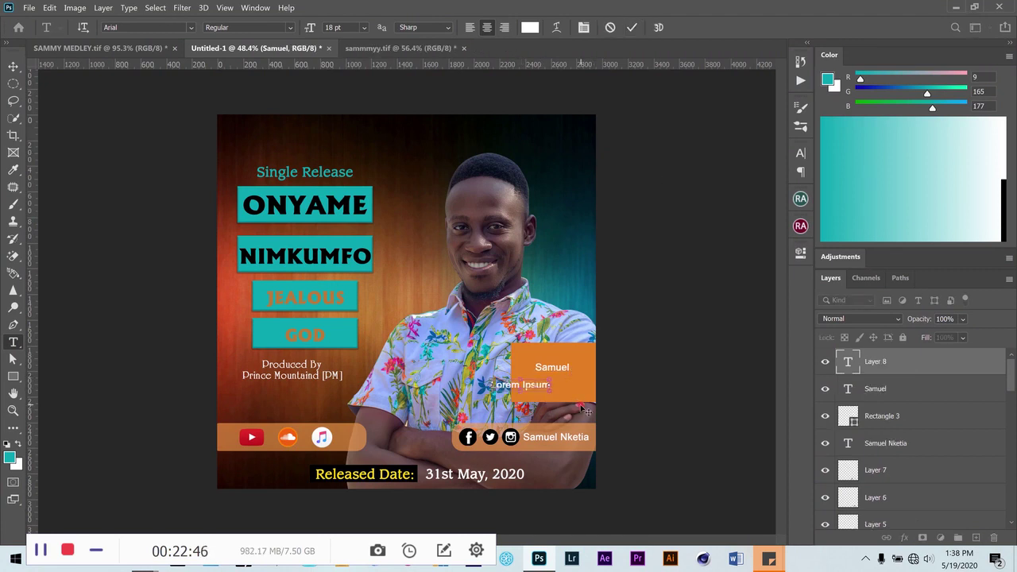
click(632, 27)
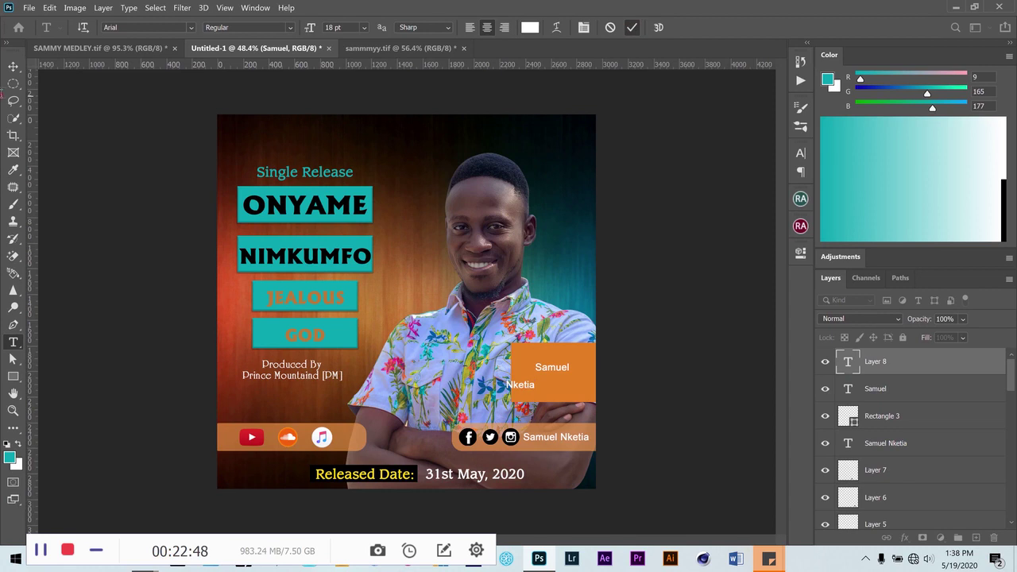
Enlarge the Samuel text to about 198% and move it to the top of the box
click(16, 65)
click(556, 367)
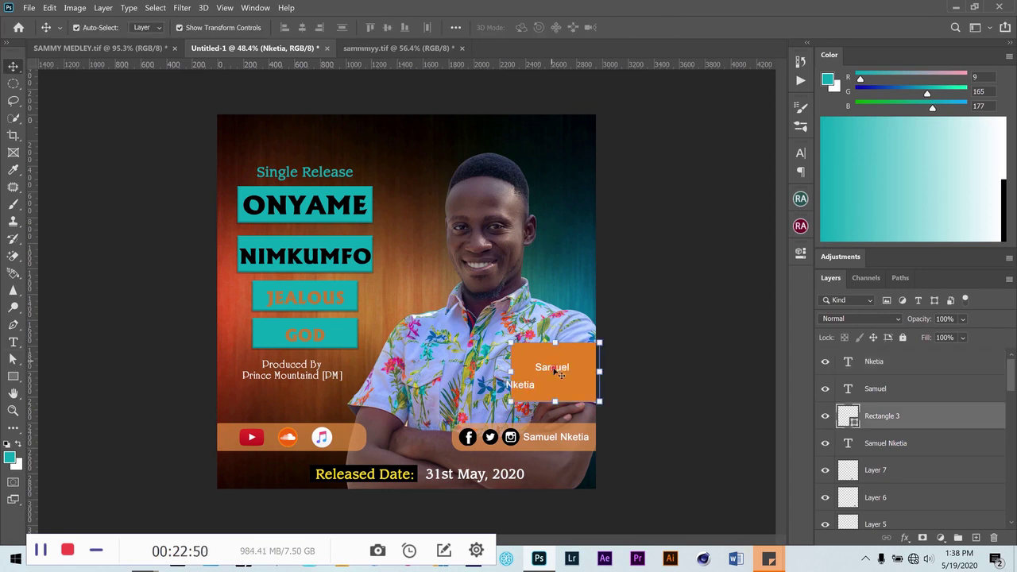
click(567, 371)
key(ctrl+t)
drag(570, 359, 604, 350)
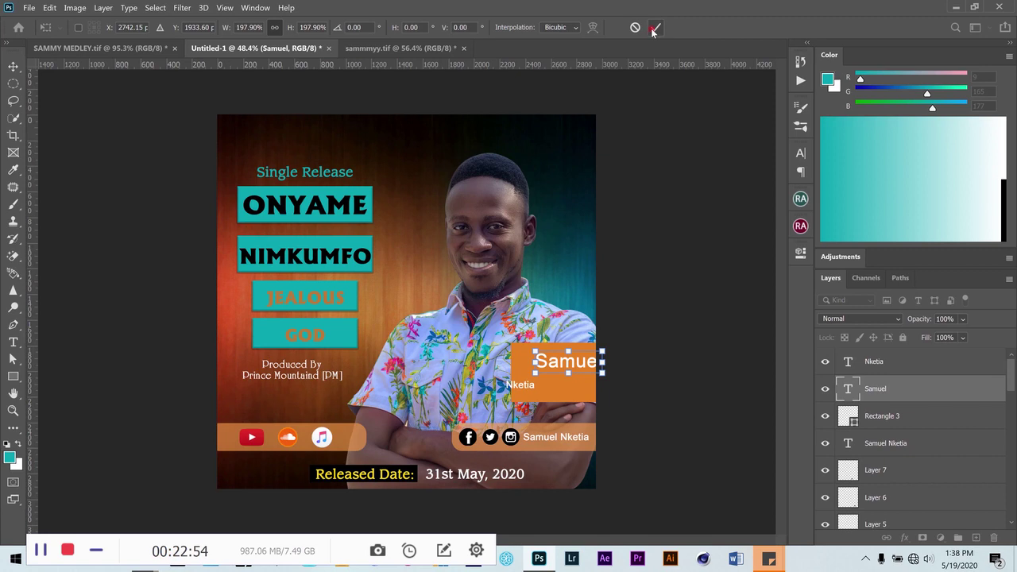
key(Return)
drag(580, 368, 574, 364)
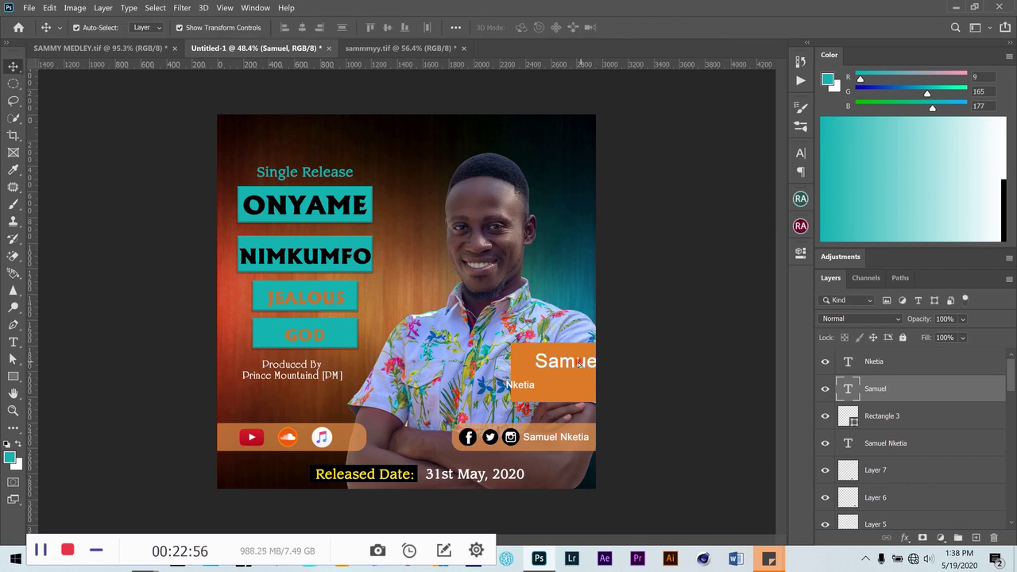
click(149, 48)
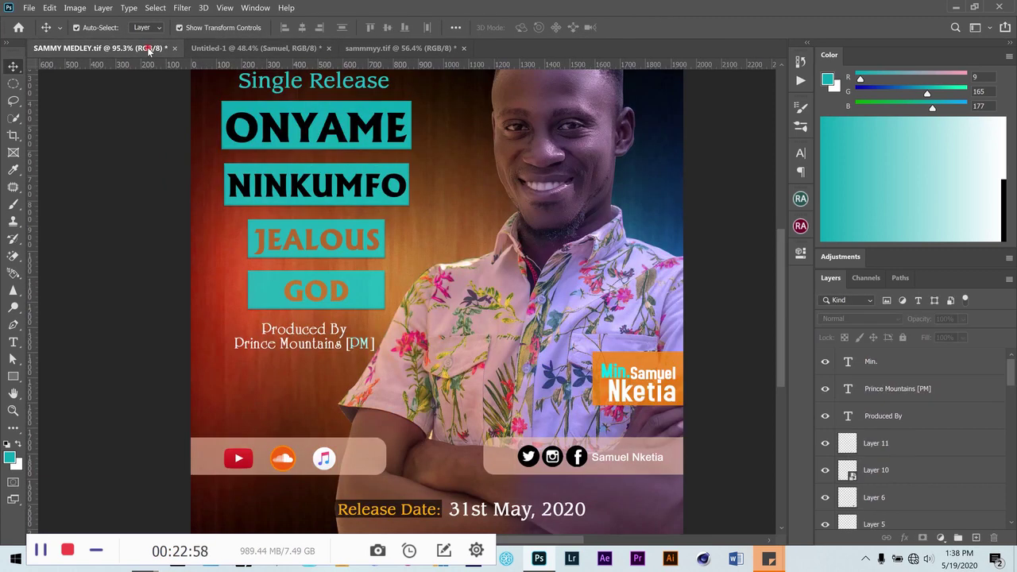
click(272, 48)
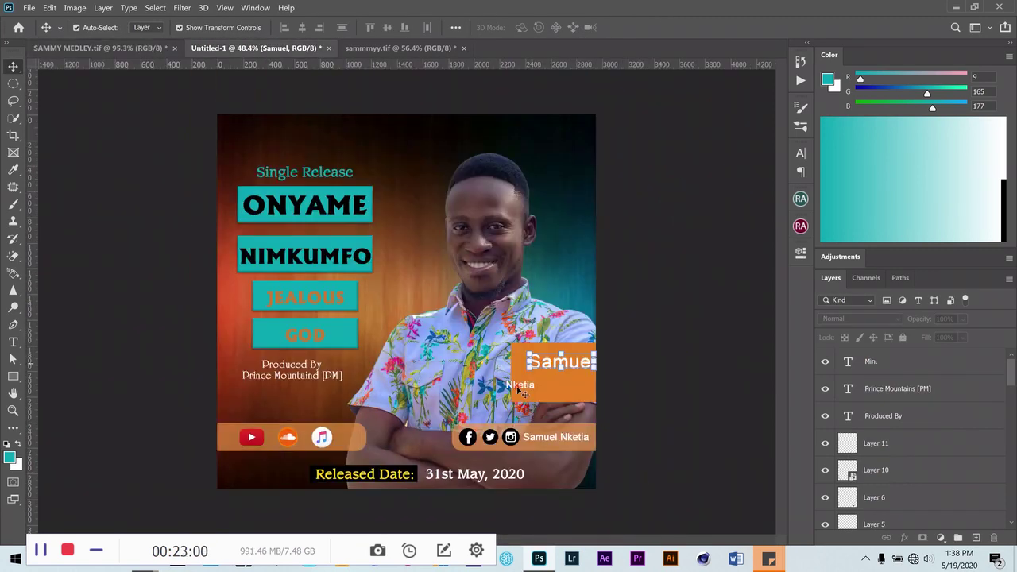
Enlarge the Nketia text to stretch across the orange box
click(528, 395)
click(534, 387)
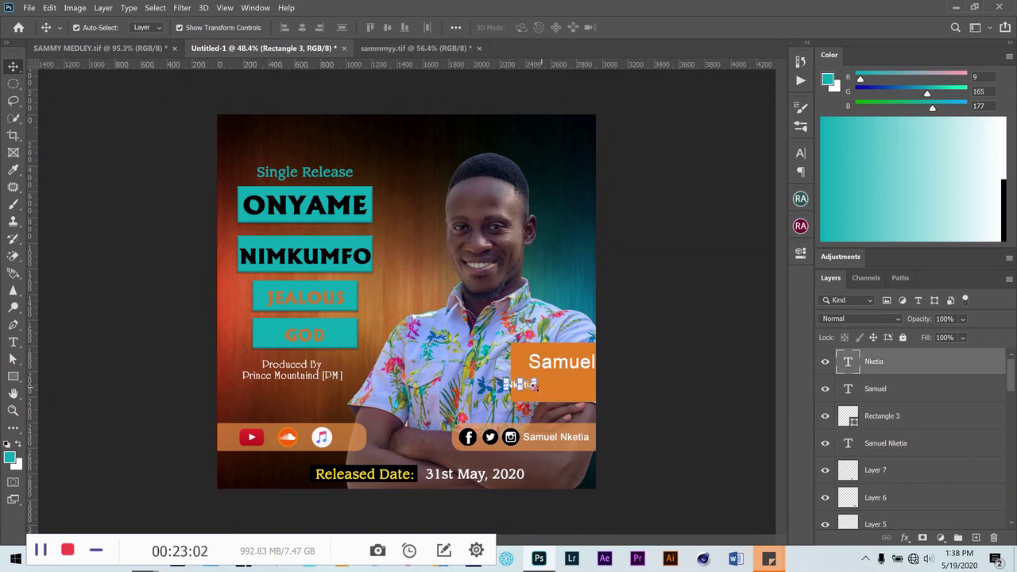
key(ctrl+t)
drag(538, 389, 596, 418)
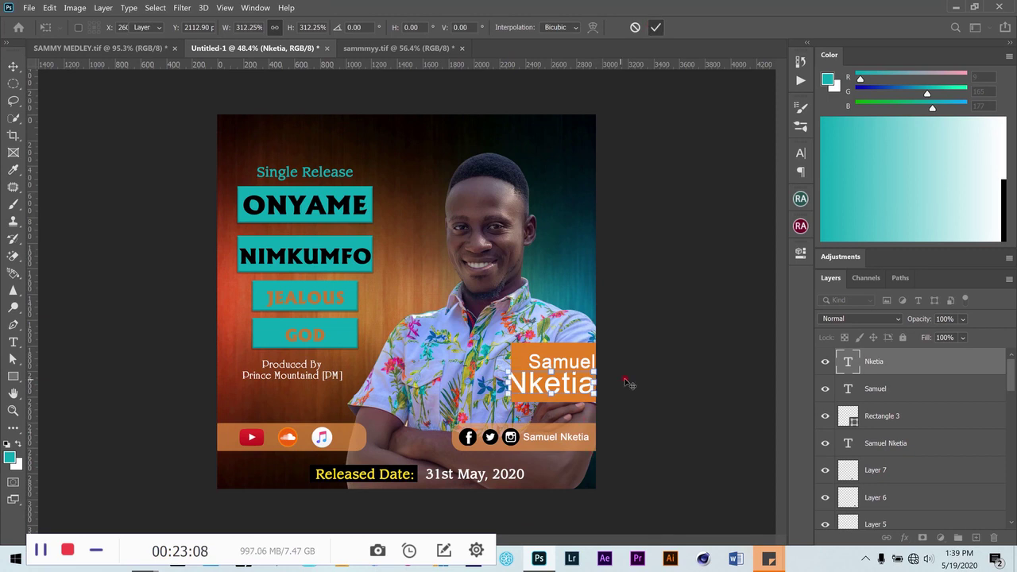
key(Return)
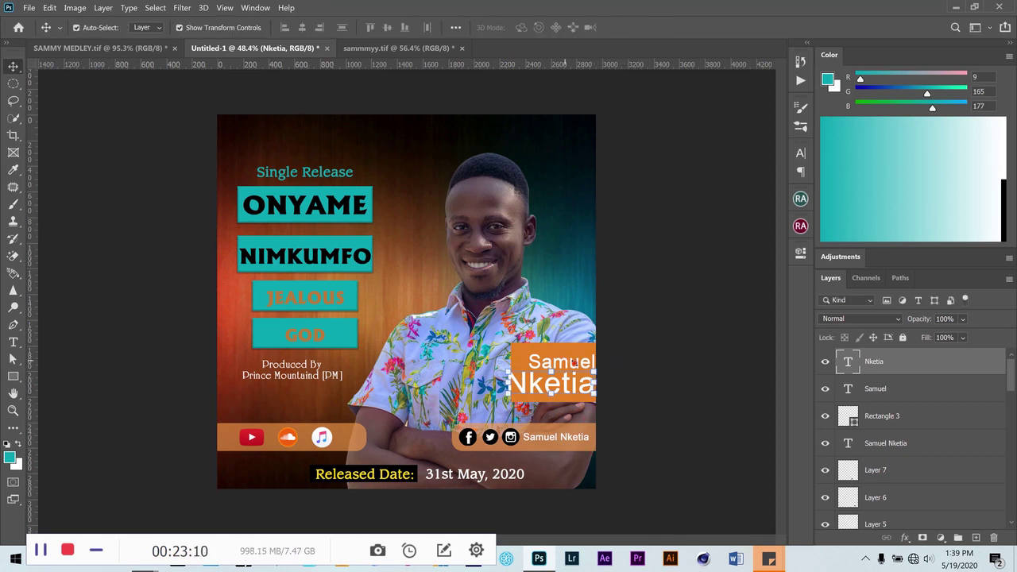
key(ctrl+t)
click(673, 144)
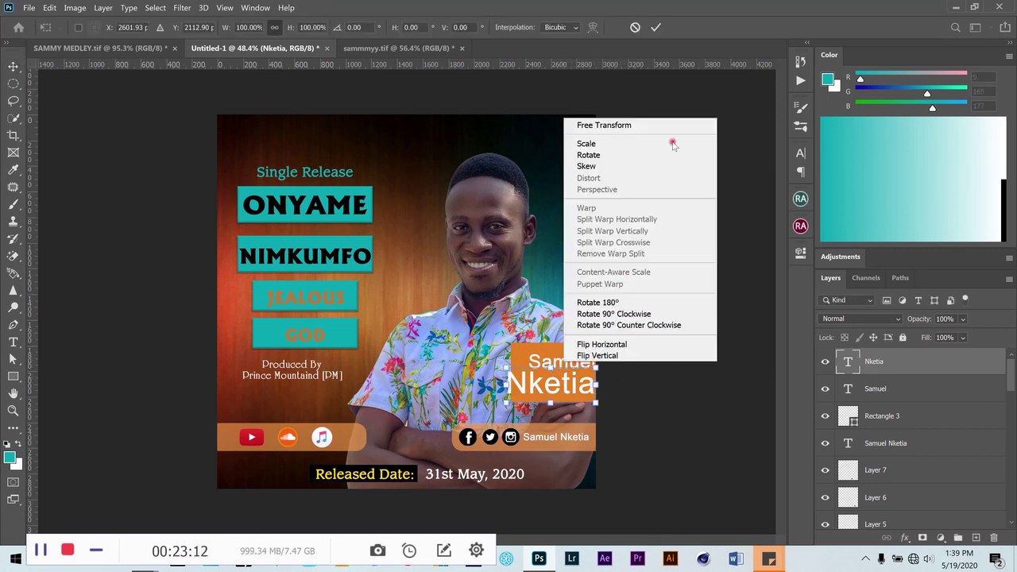
click(643, 28)
click(656, 28)
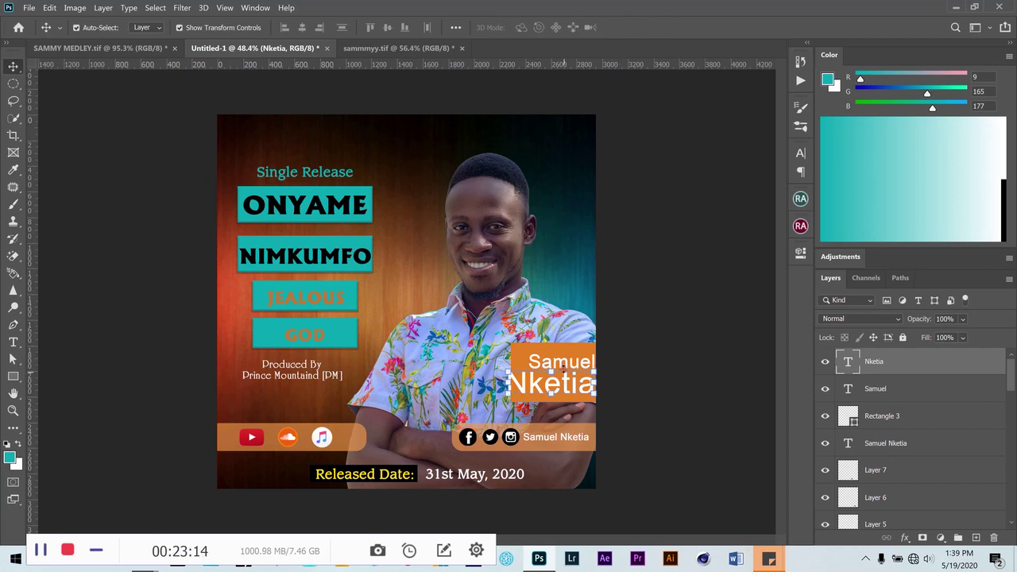
right_click(563, 361)
click(587, 364)
key(ctrl+t)
drag(507, 395, 560, 390)
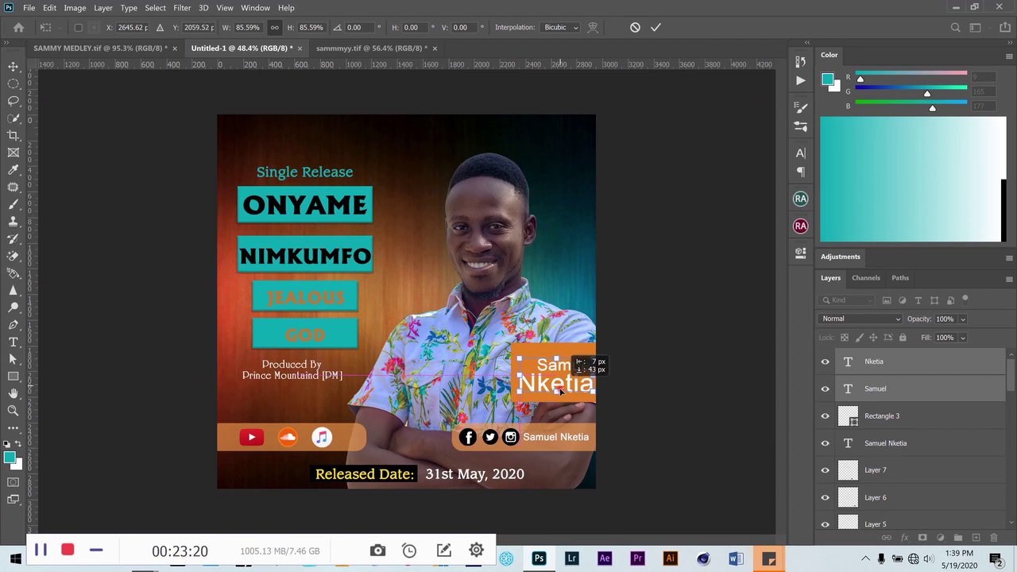
click(657, 28)
click(635, 384)
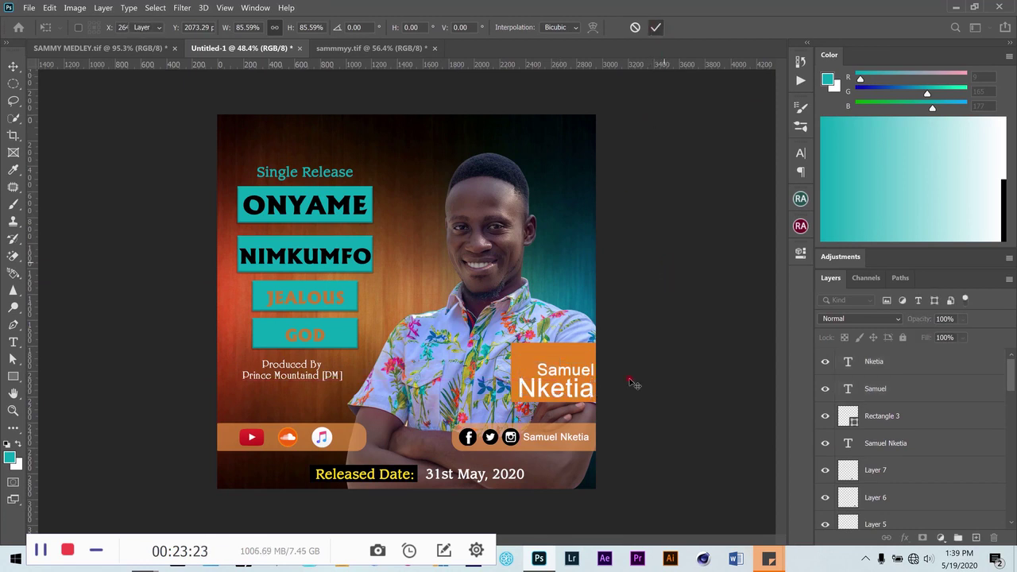
click(565, 373)
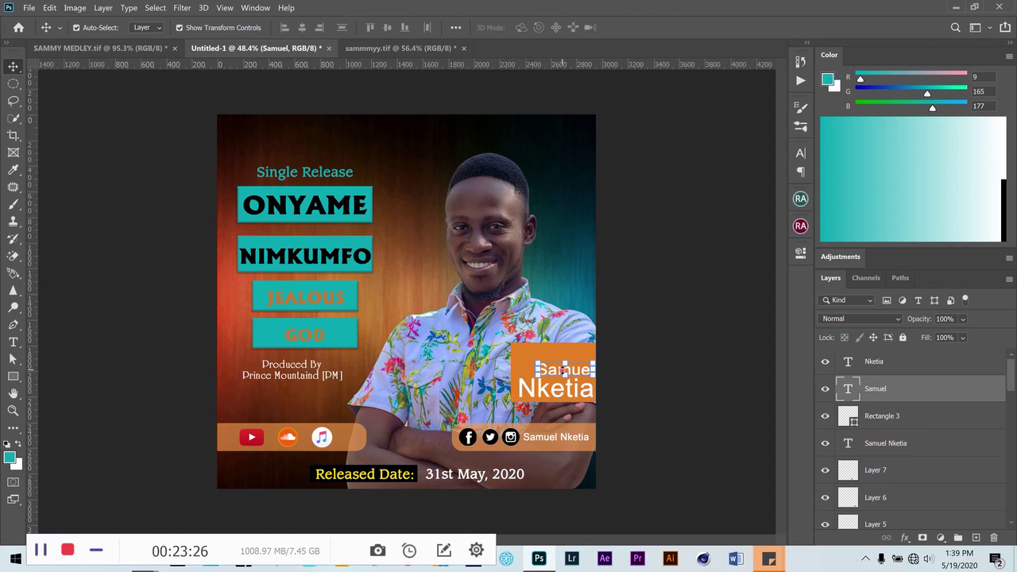
key(ctrl+t)
drag(562, 370, 526, 355)
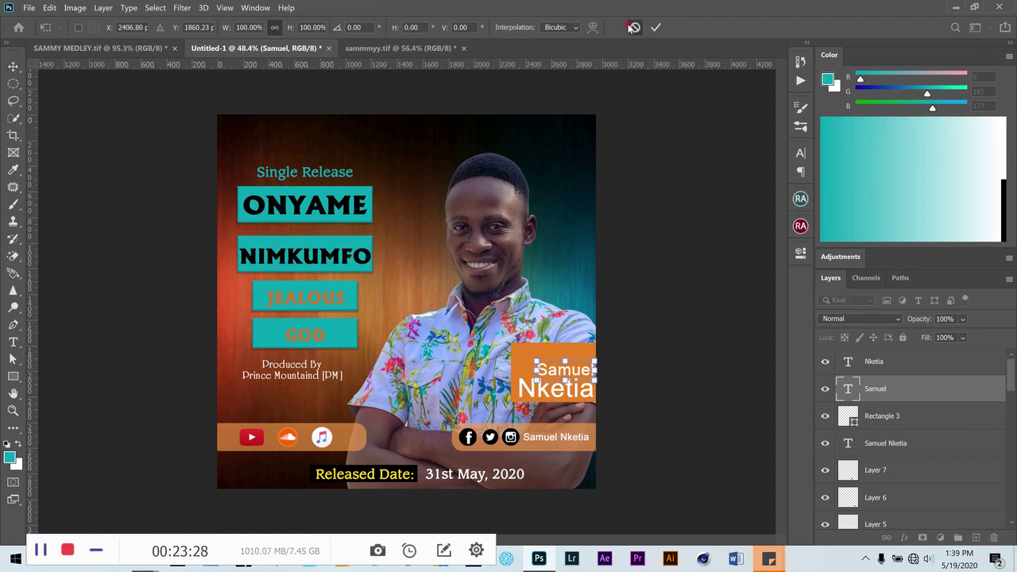
click(656, 28)
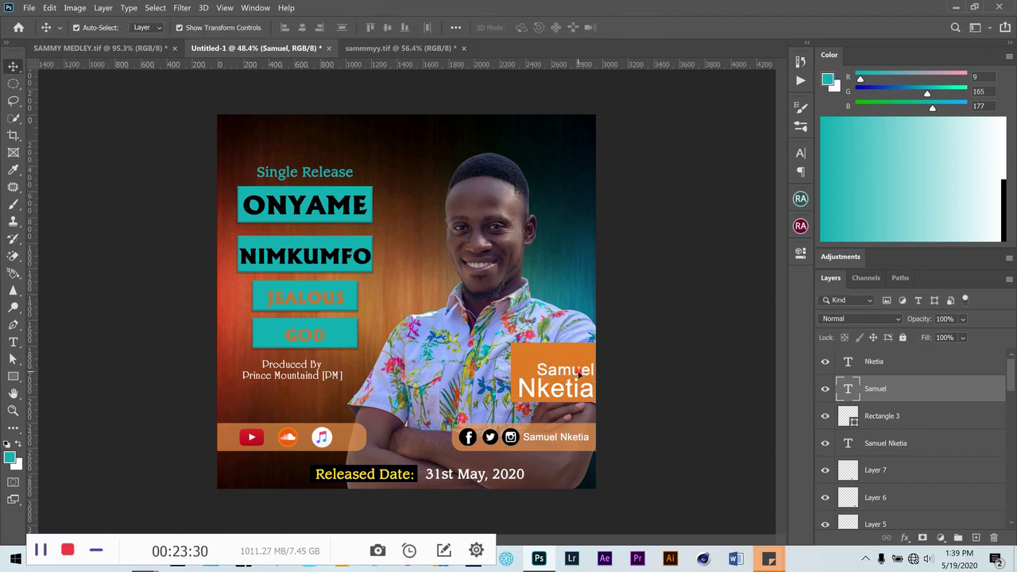
Duplicate the Samuel text and change the copy to 'Min.'
drag(578, 376, 550, 355)
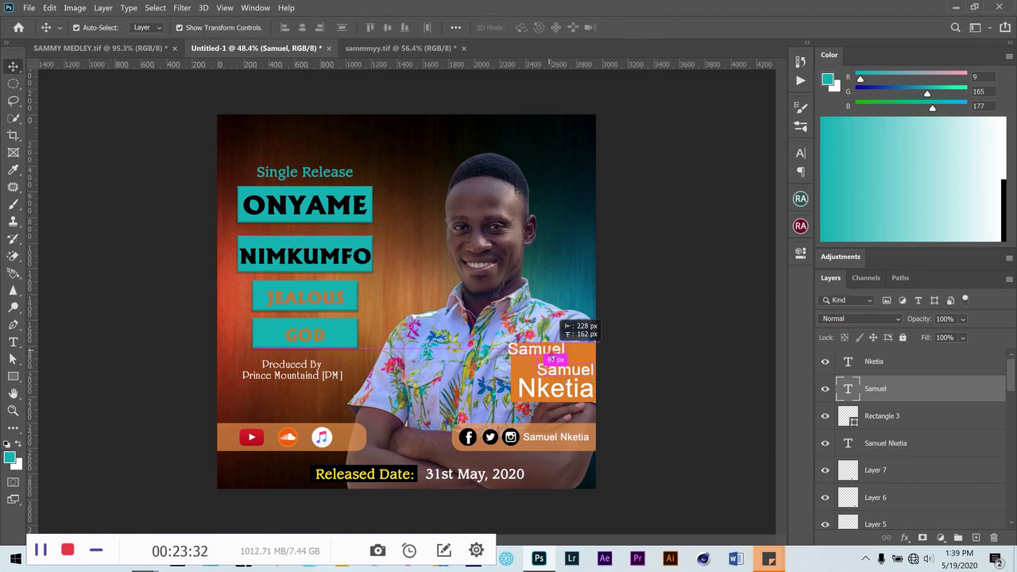
click(13, 342)
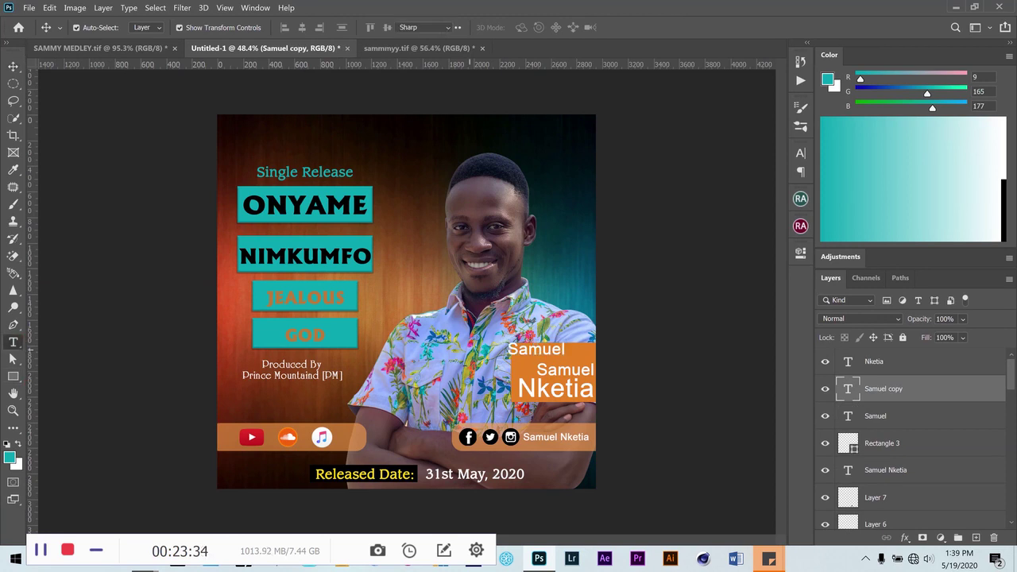
drag(564, 349, 455, 348)
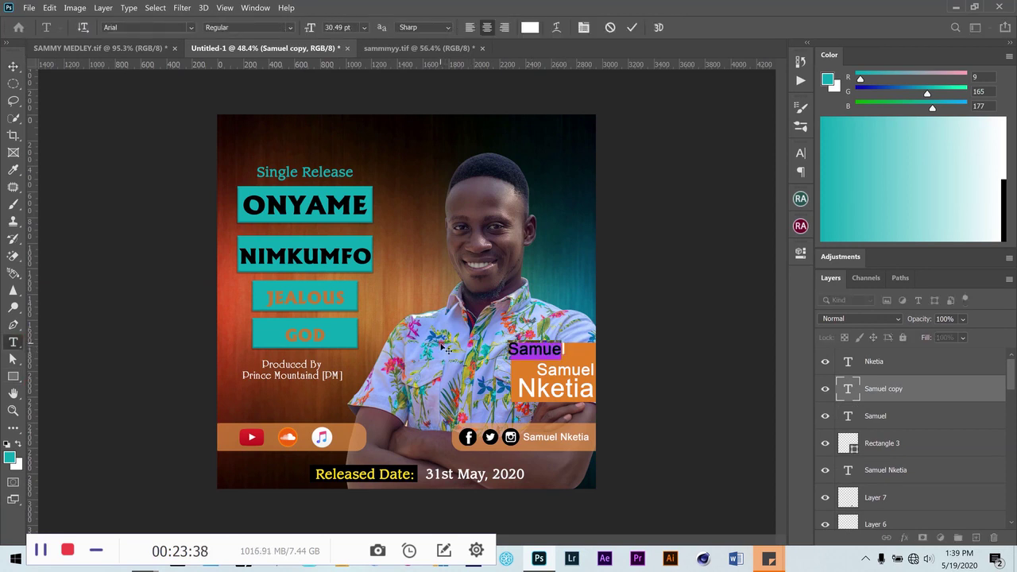
text(MI)
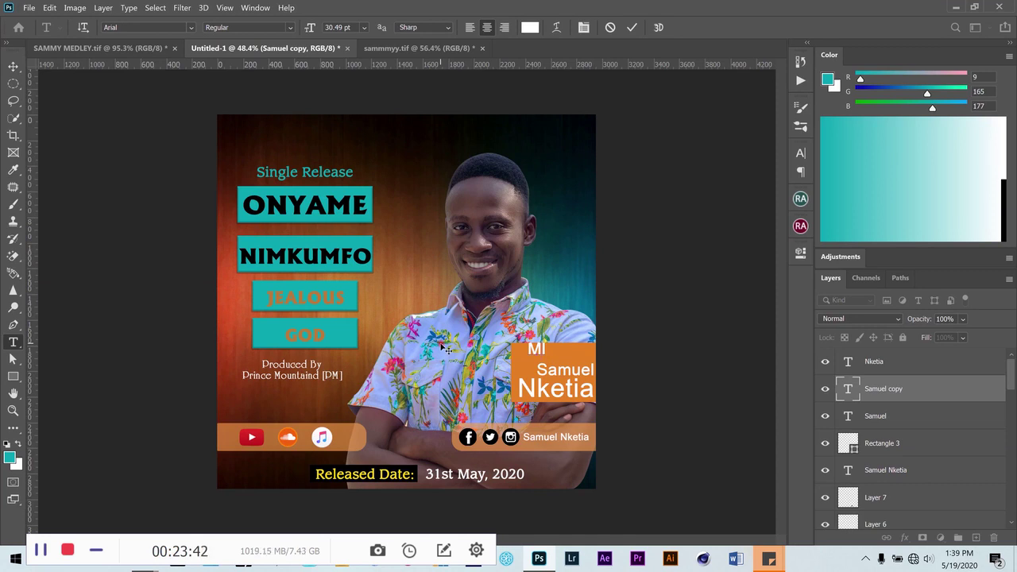
key(BackSpace)
key(BackSpace)
text(Min.)
click(634, 28)
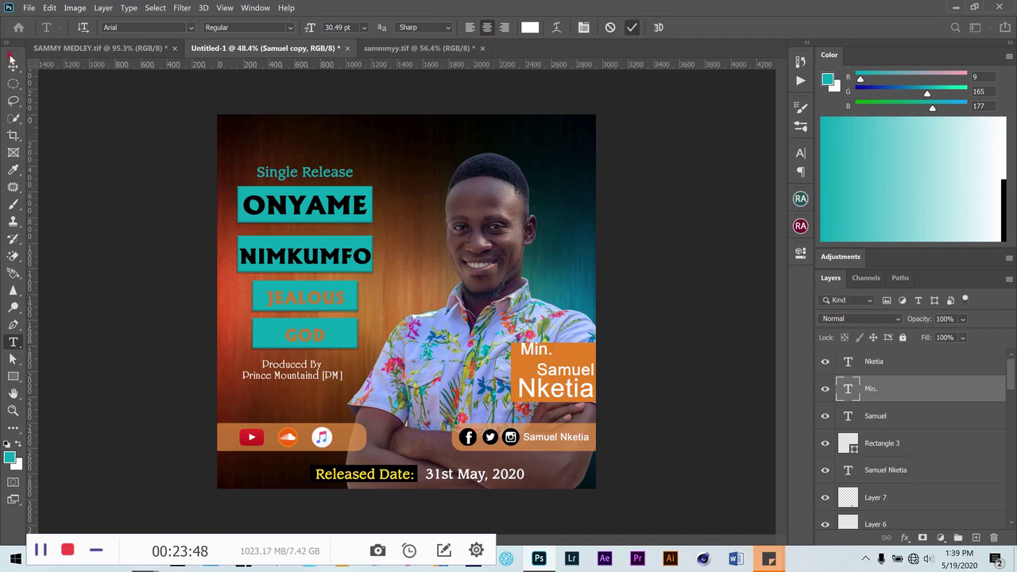
Move 'Min.' to the left of Samuel in the orange box
key(v)
scroll(538, 355, up, 5)
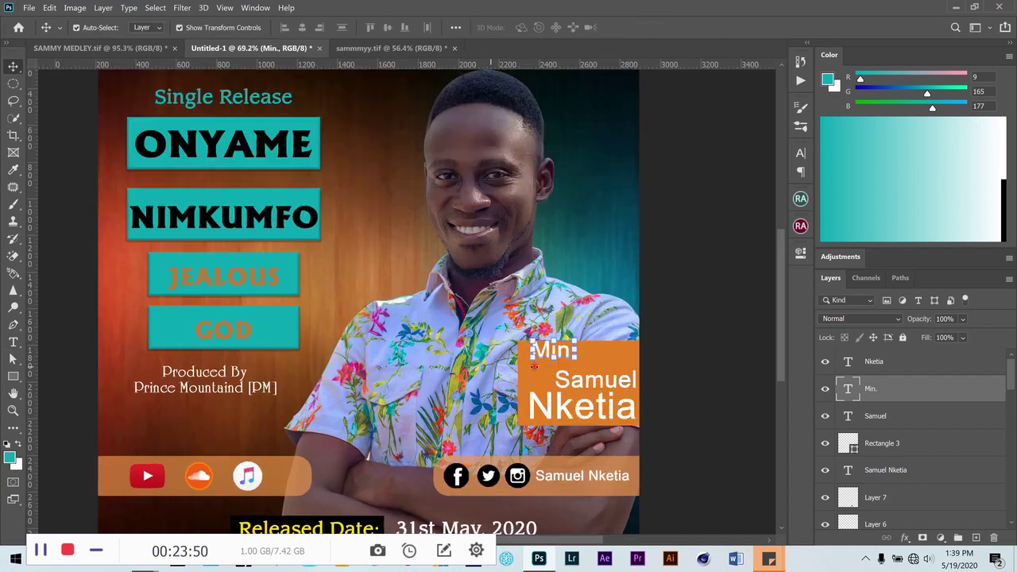
mouse_move(538, 361)
mouse_down()
mouse_move(516, 397)
mouse_move(486, 354)
mouse_up()
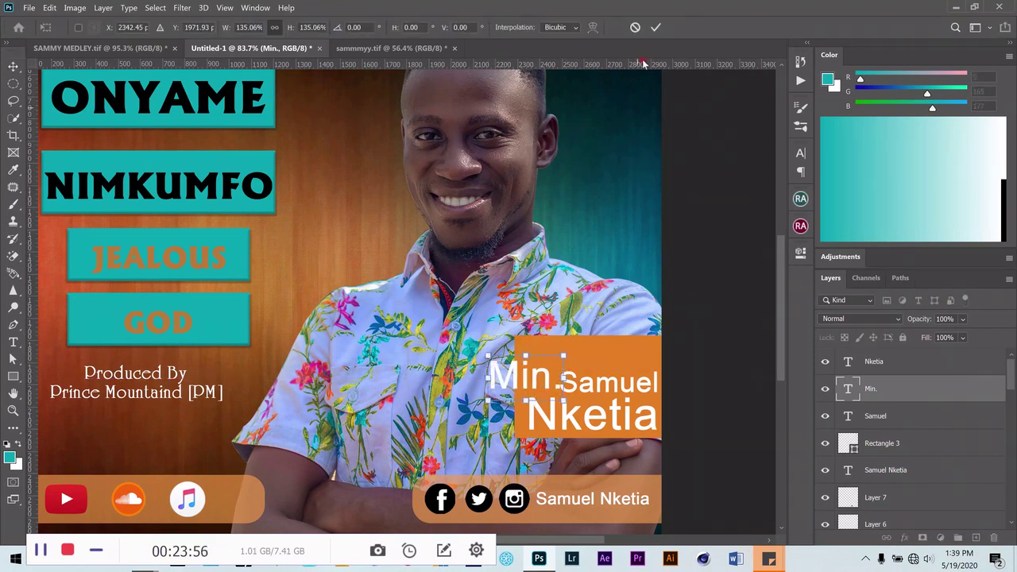
Apply Min.'s enlargement and recolour it teal 09a5b1, sampled from the flyer's title boxes
key(Return)
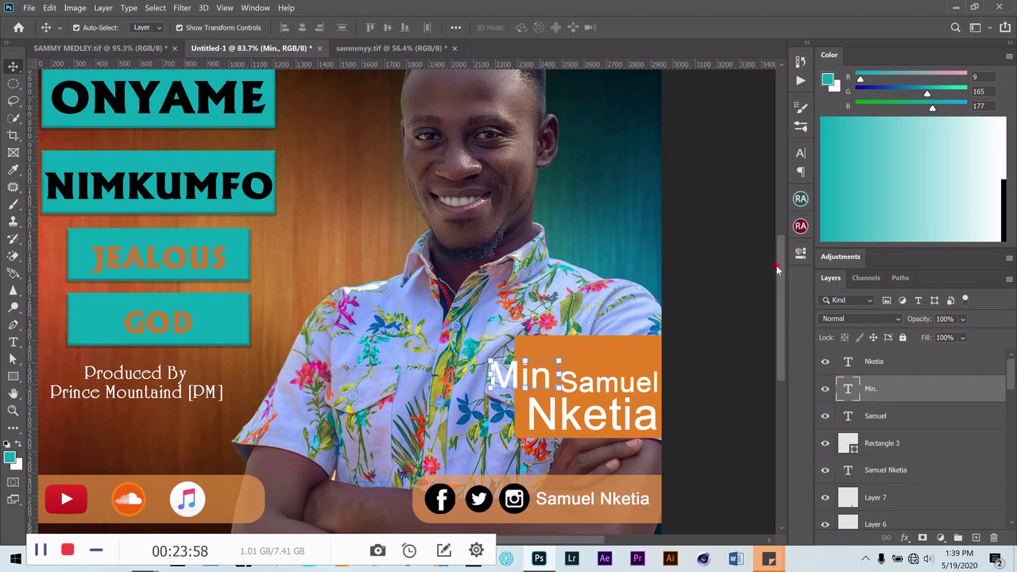
scroll(776, 275, down, 2)
click(800, 153)
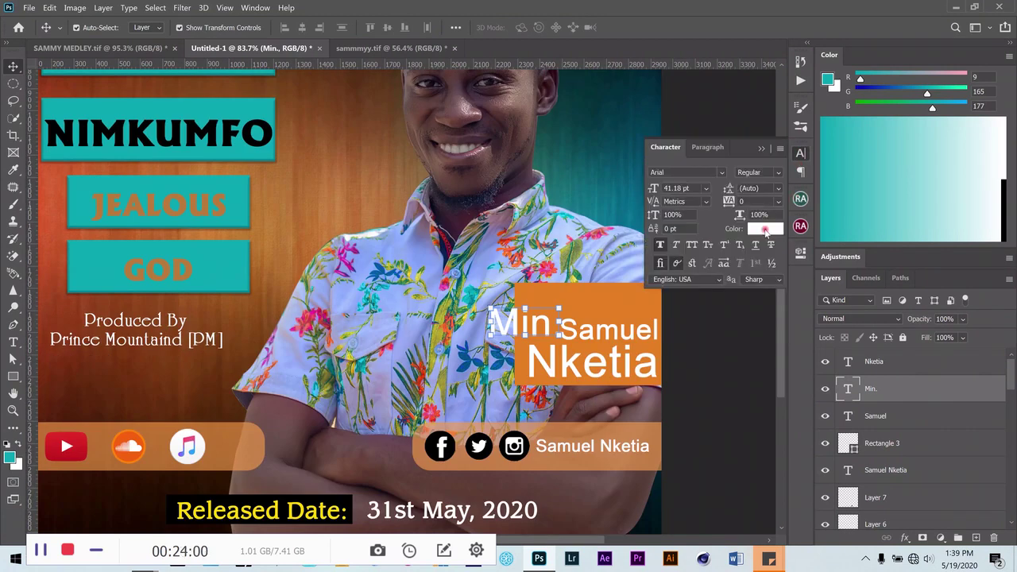
click(766, 232)
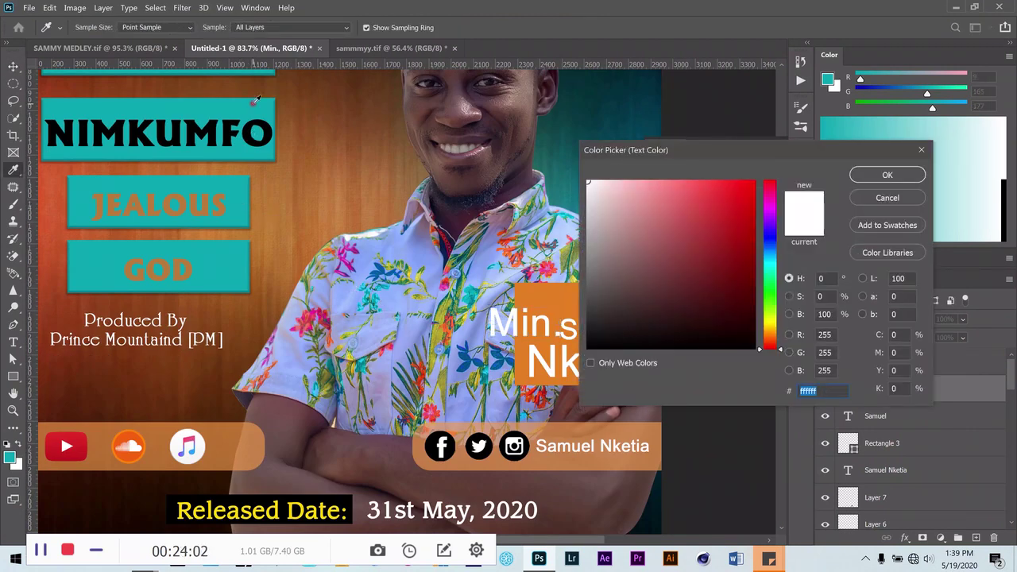
click(238, 203)
click(887, 175)
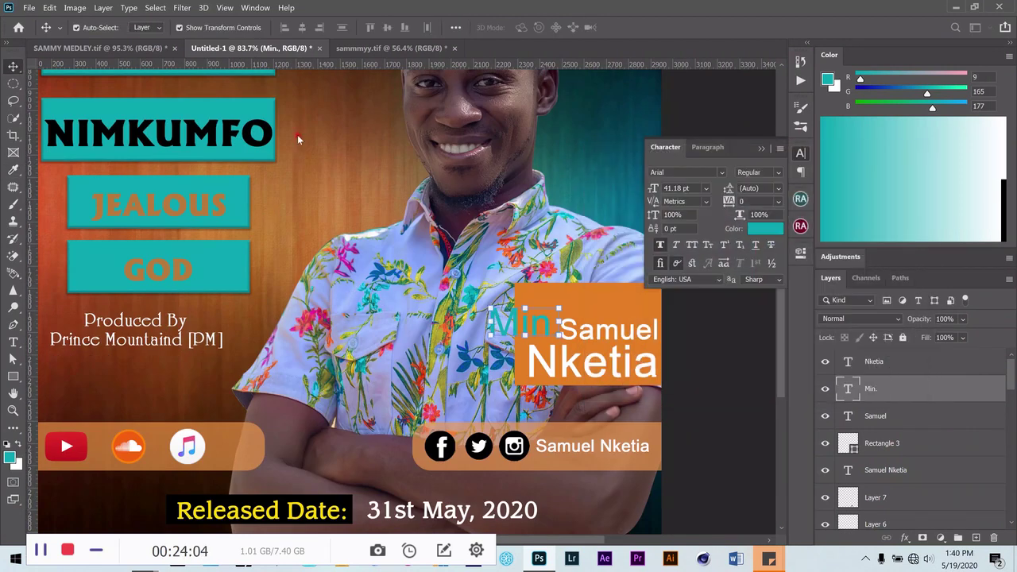
click(760, 149)
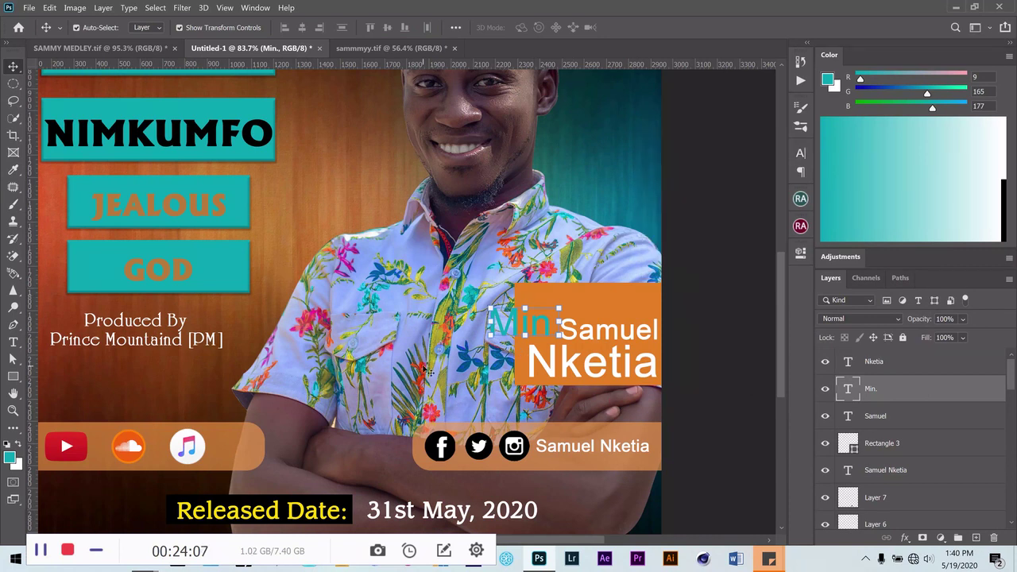
Stretch the orange box's left edge further left
click(610, 303)
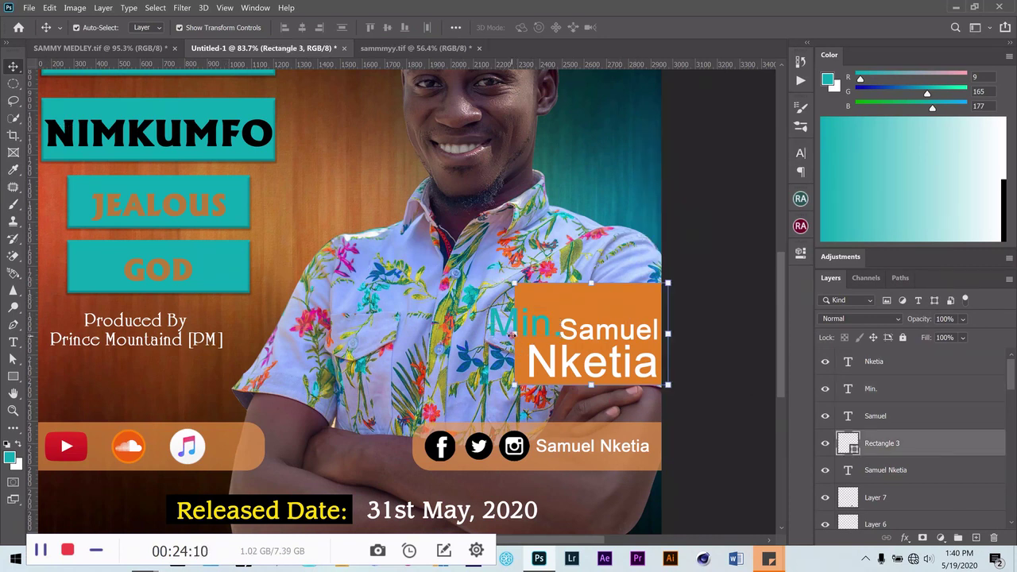
drag(514, 333, 487, 334)
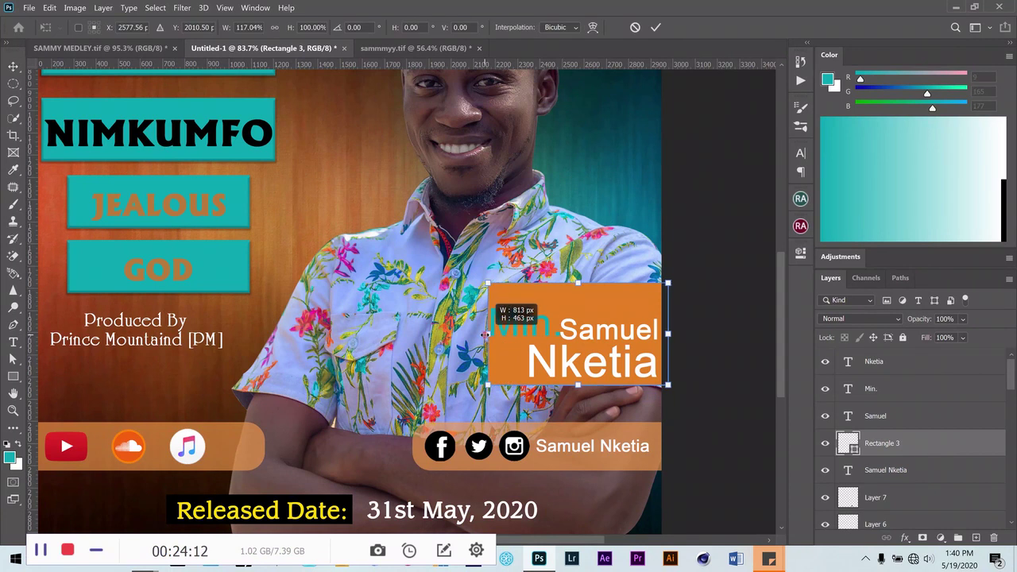
click(655, 27)
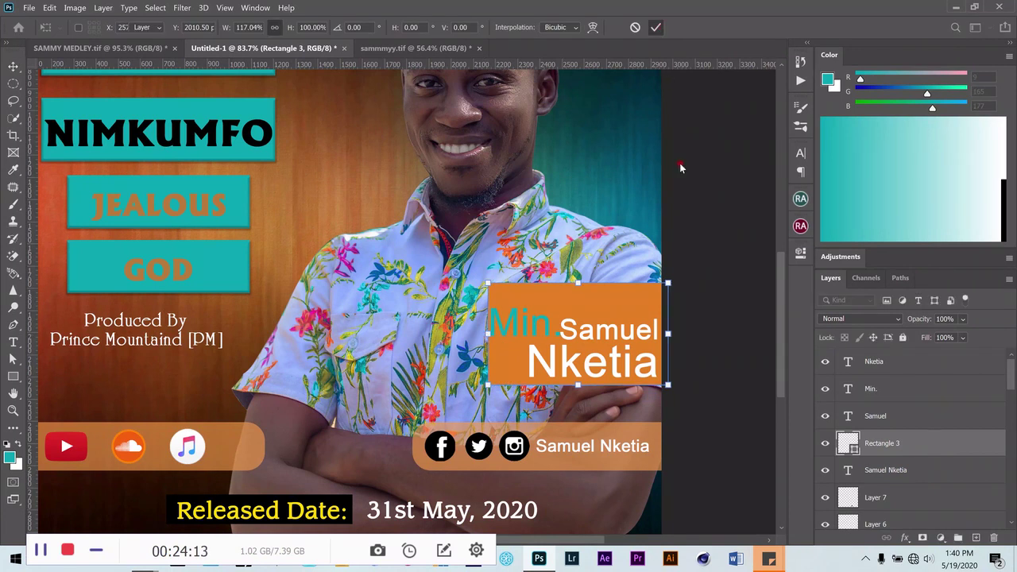
click(608, 336)
Enlarge the Nketia text to span the wider box
click(608, 335)
click(525, 326)
click(541, 359)
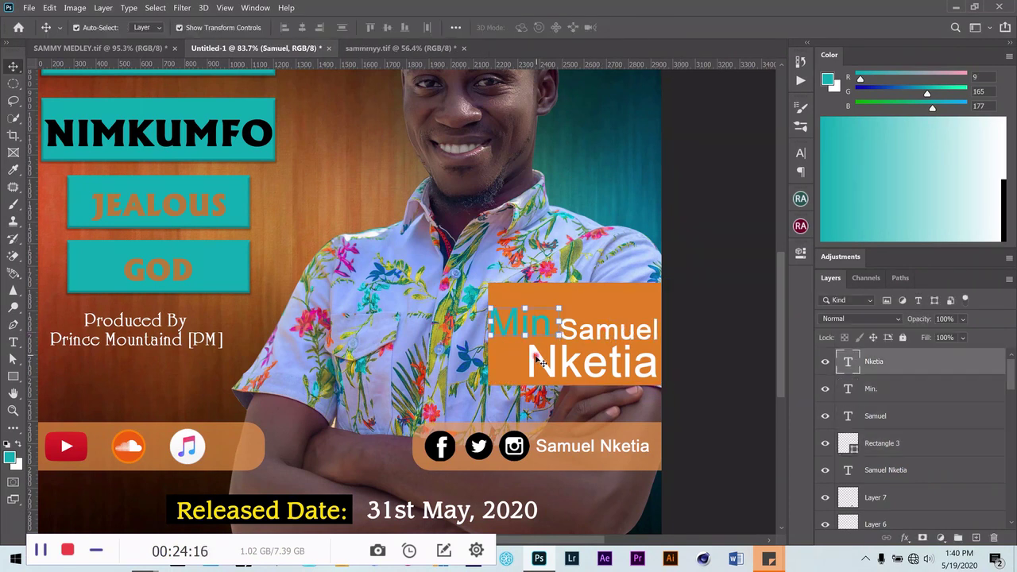
mouse_move(531, 380)
mouse_down()
mouse_move(498, 382)
mouse_move(529, 382)
mouse_move(496, 403)
mouse_up()
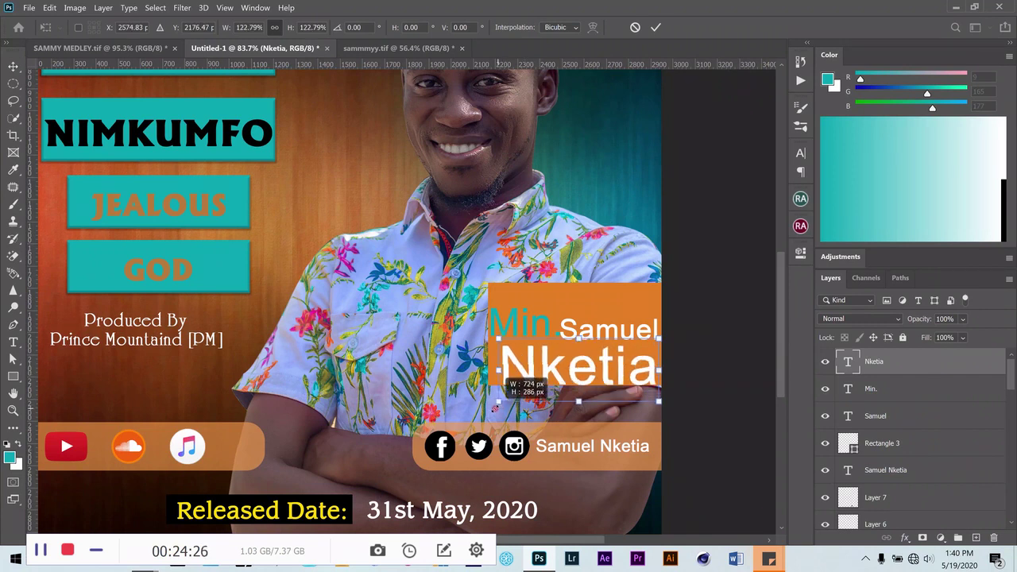
click(656, 27)
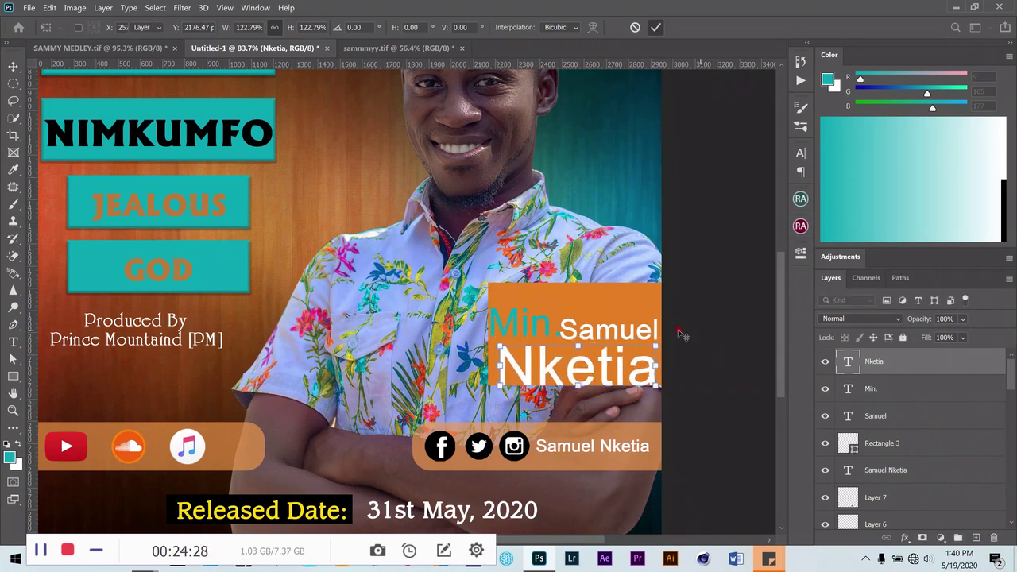
click(576, 333)
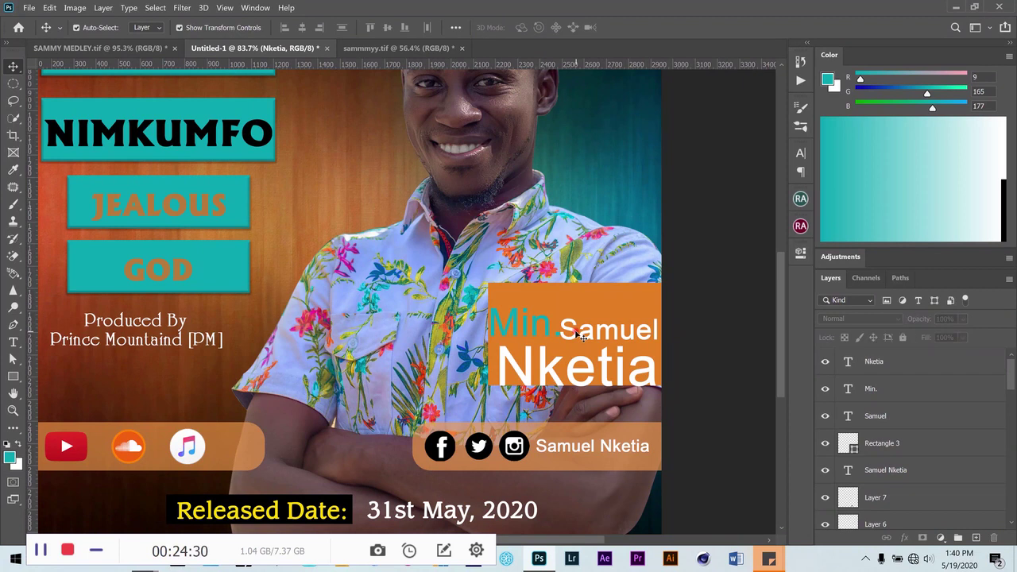
shift+click(521, 330)
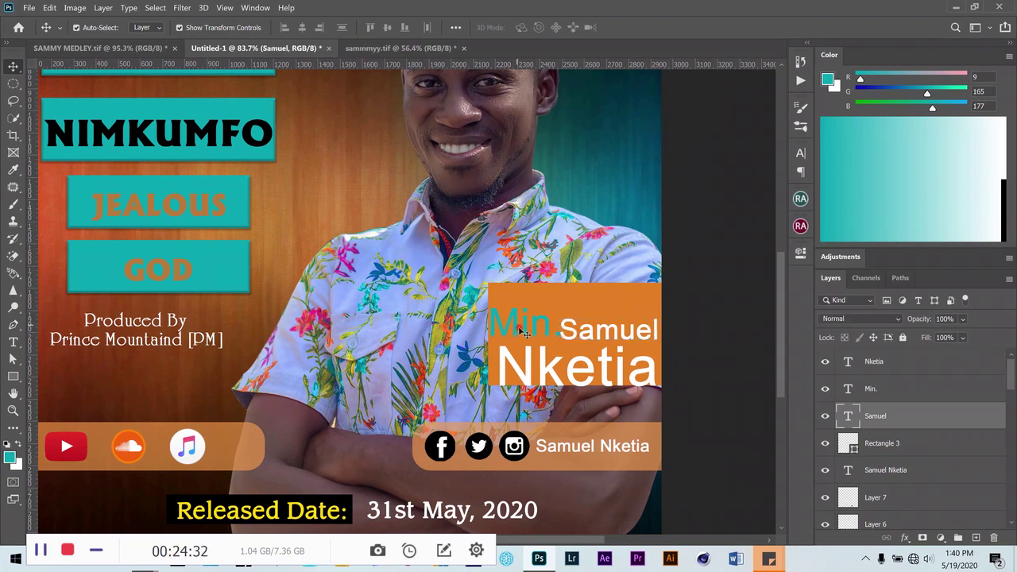
shift+click(538, 367)
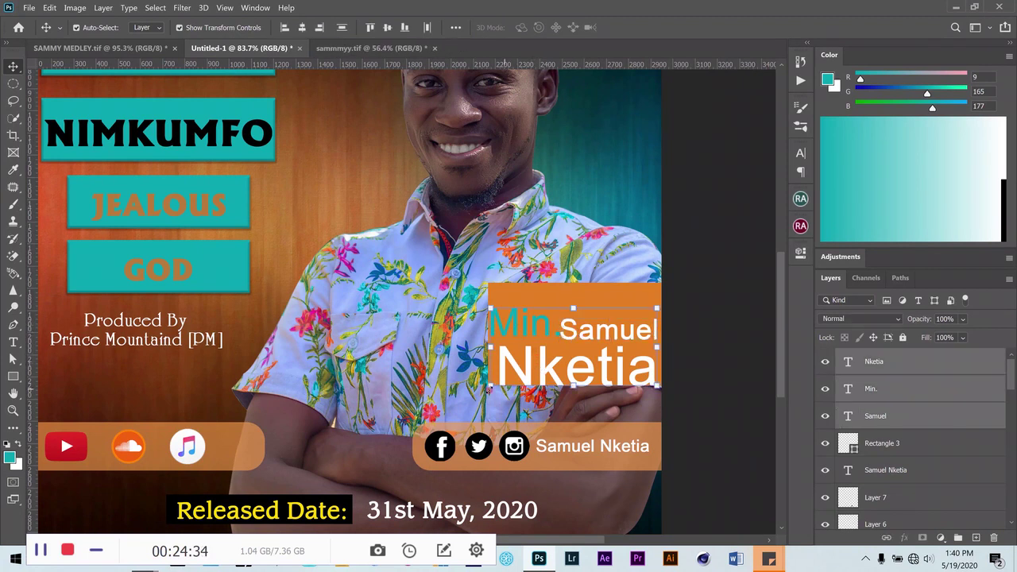
drag(493, 387, 507, 381)
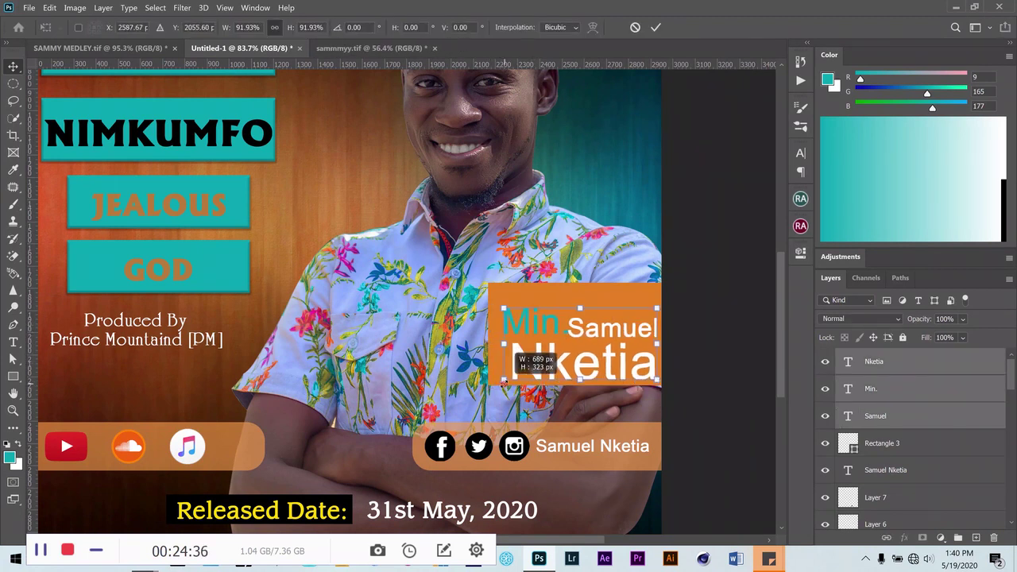
key(shift+Left)
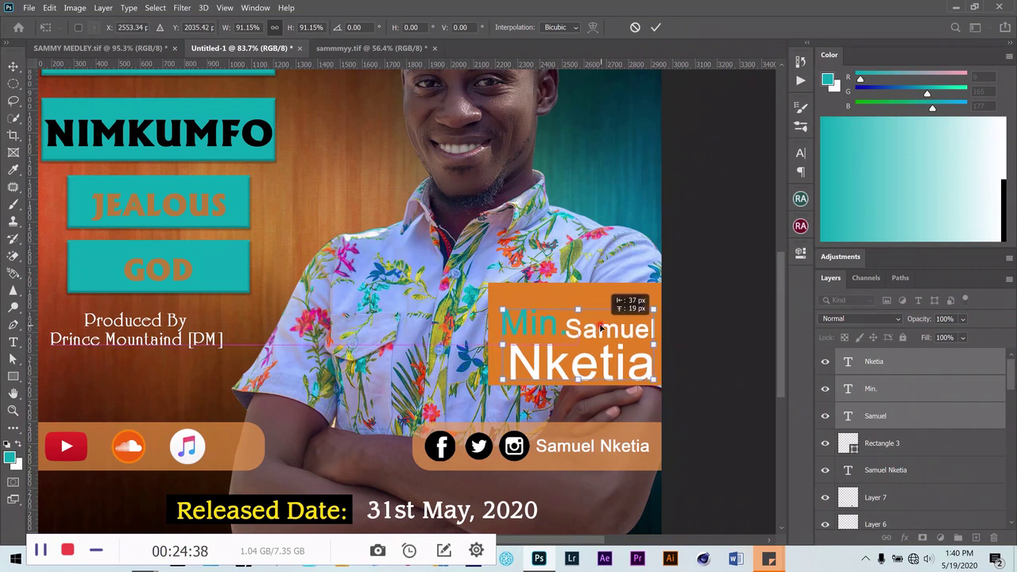
key(shift+Left)
key(shift+Left)
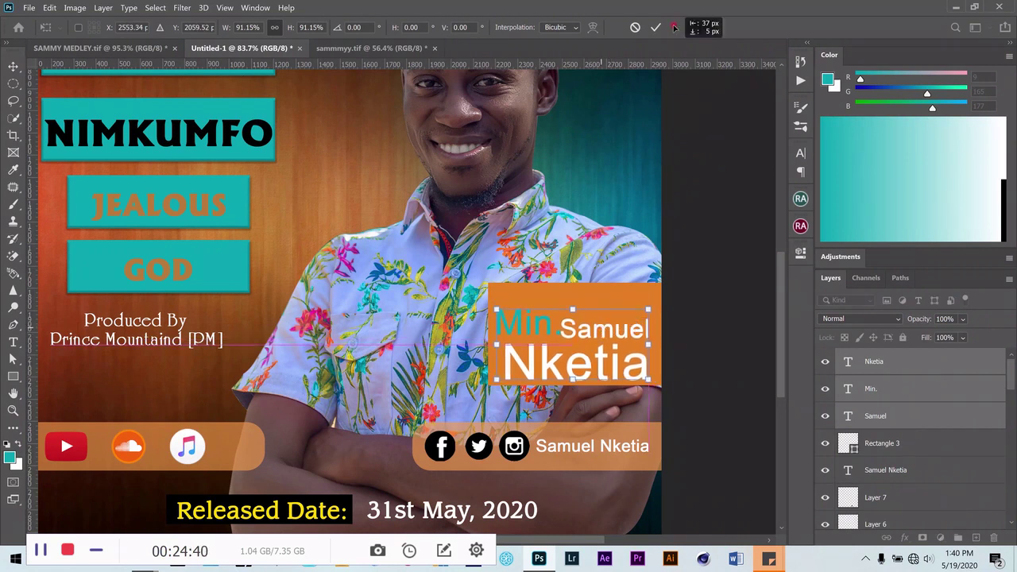
scroll(433, 326, down, 1)
scroll(433, 326, down, 2)
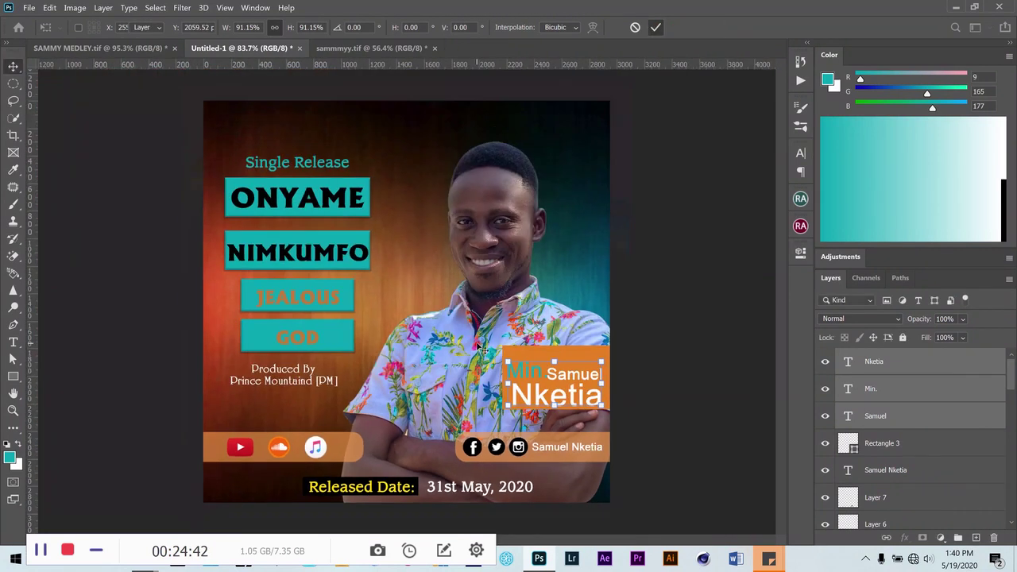
key(Return)
scroll(433, 326, down, 1)
click(102, 49)
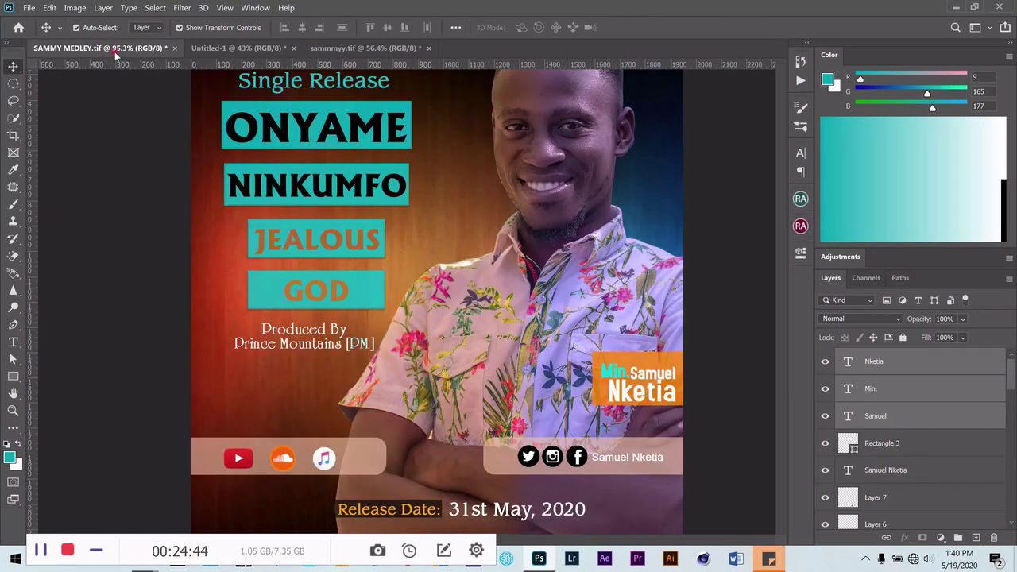
scroll(310, 127, down, 1)
scroll(310, 127, down, 1)
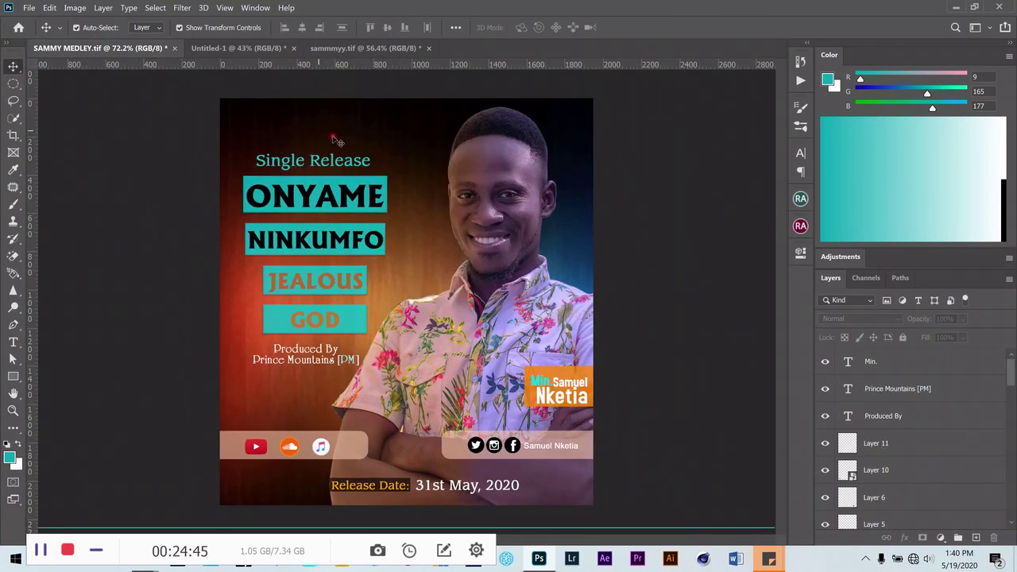
click(240, 50)
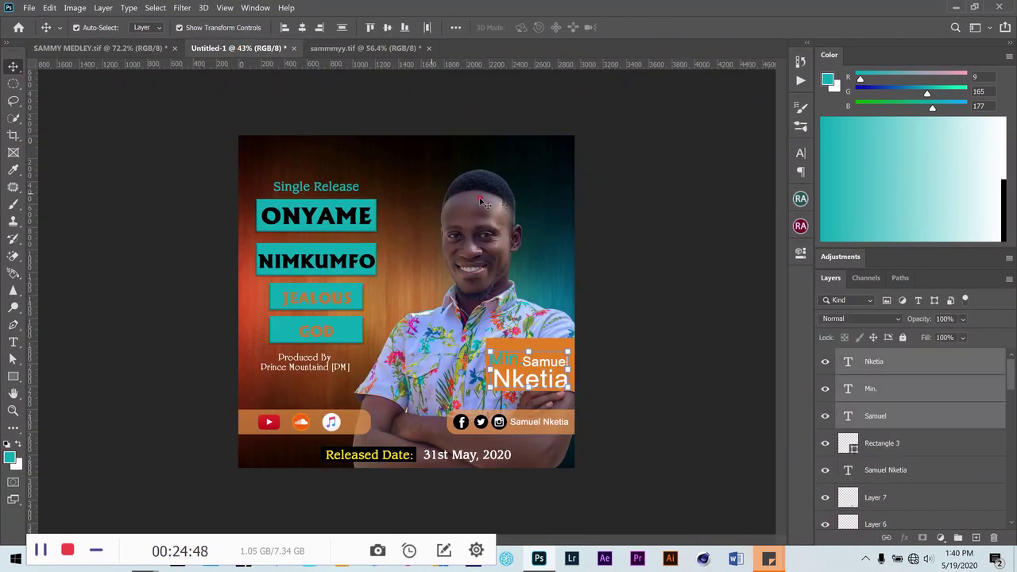